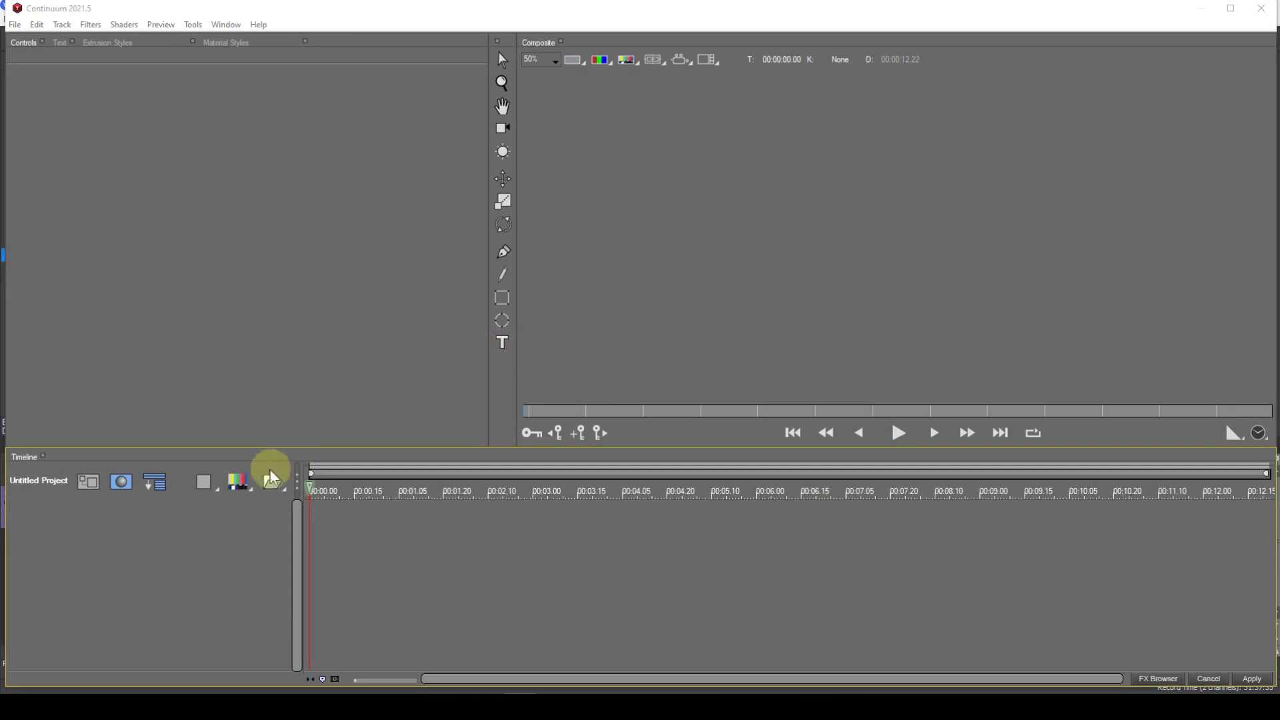
Step: Add an extruded text track and rotate it to a Tumble X of about 52° and a Spin Y of about 32°
click(239, 483)
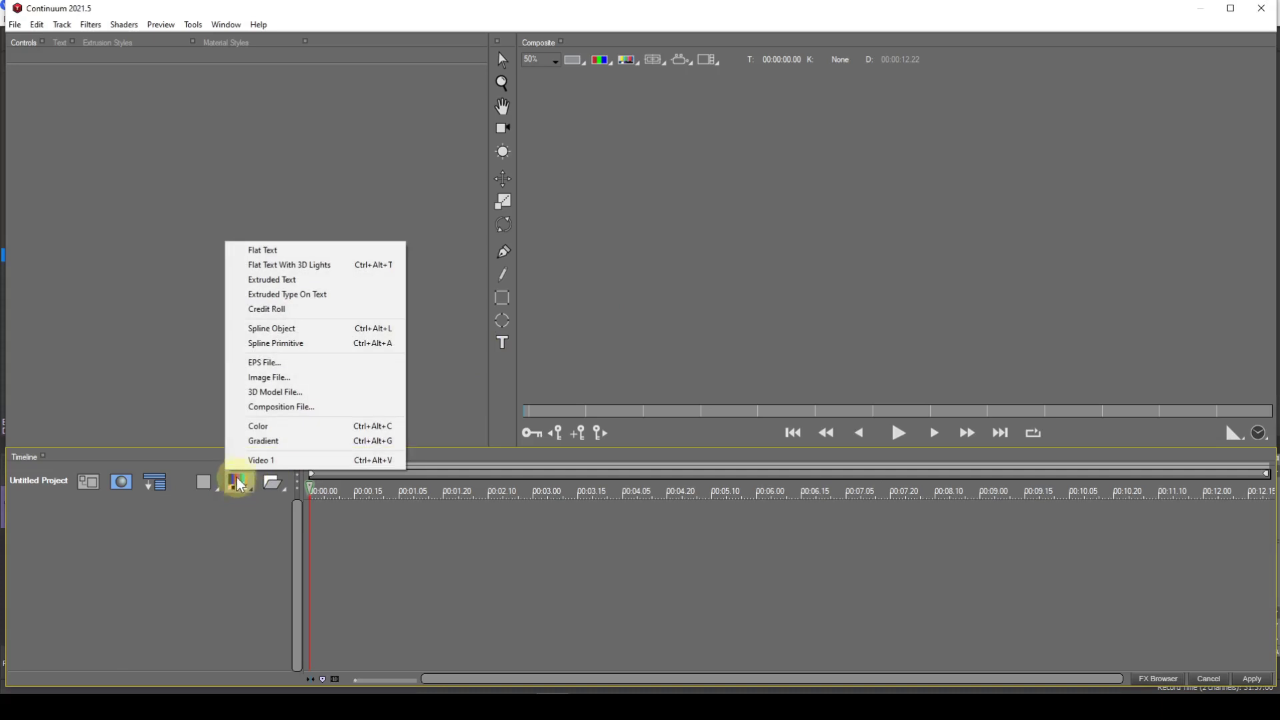
click(270, 282)
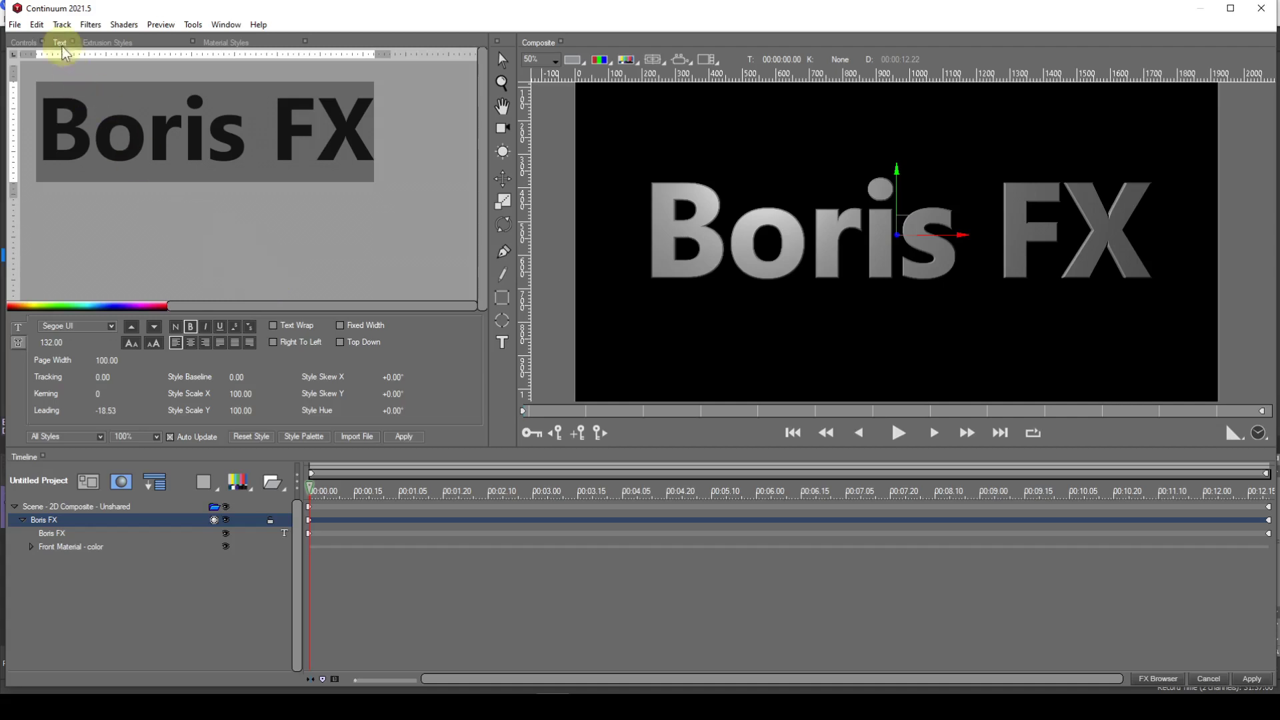
click(24, 42)
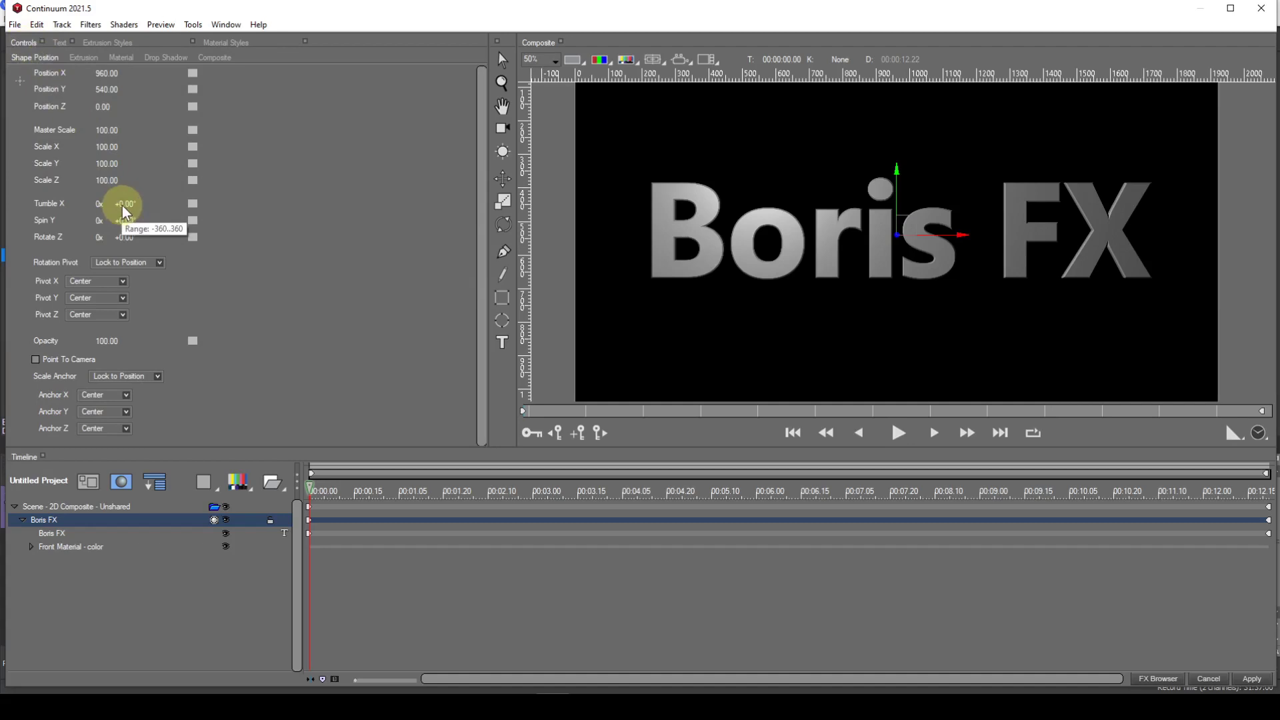
drag(125, 204, 146, 203)
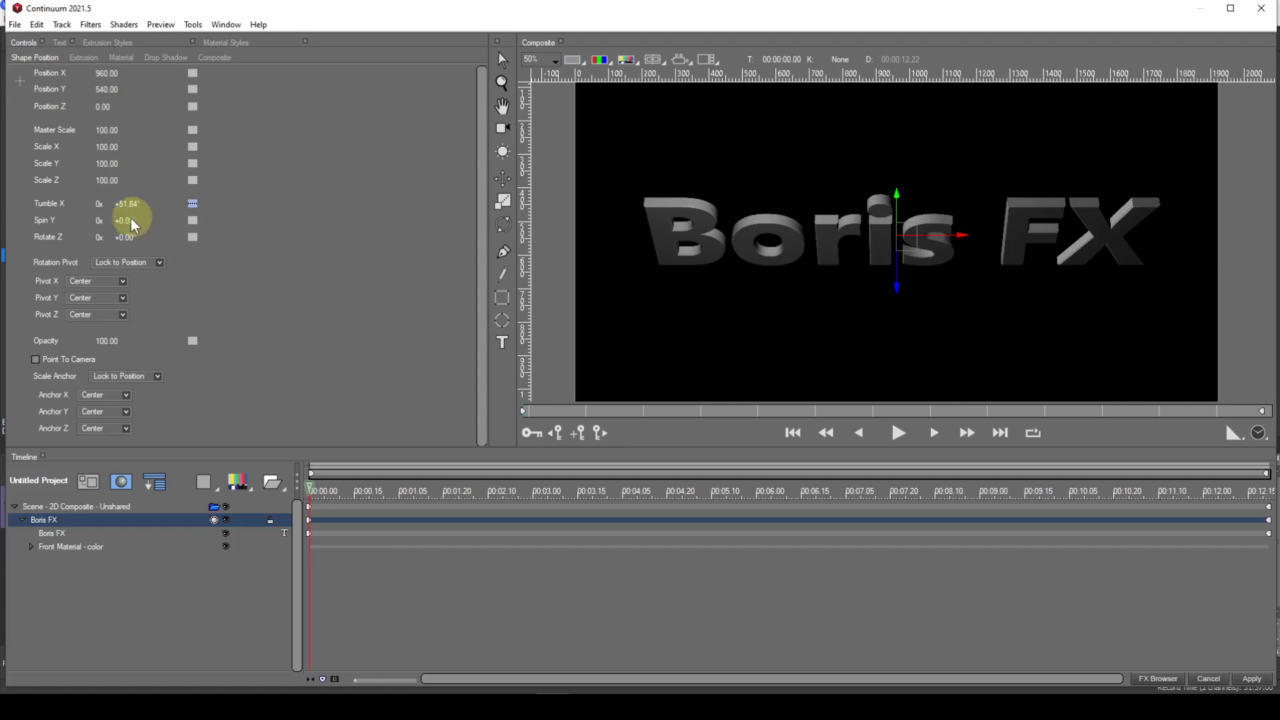
drag(131, 224, 144, 215)
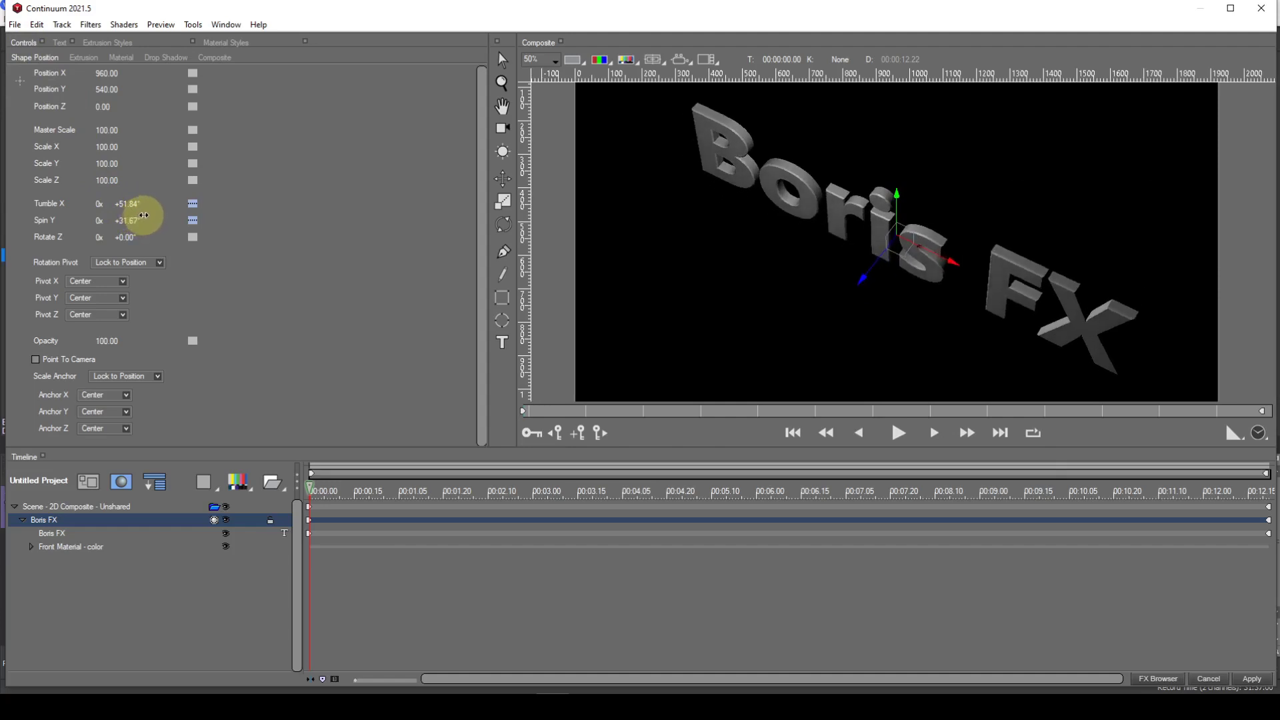
click(815, 290)
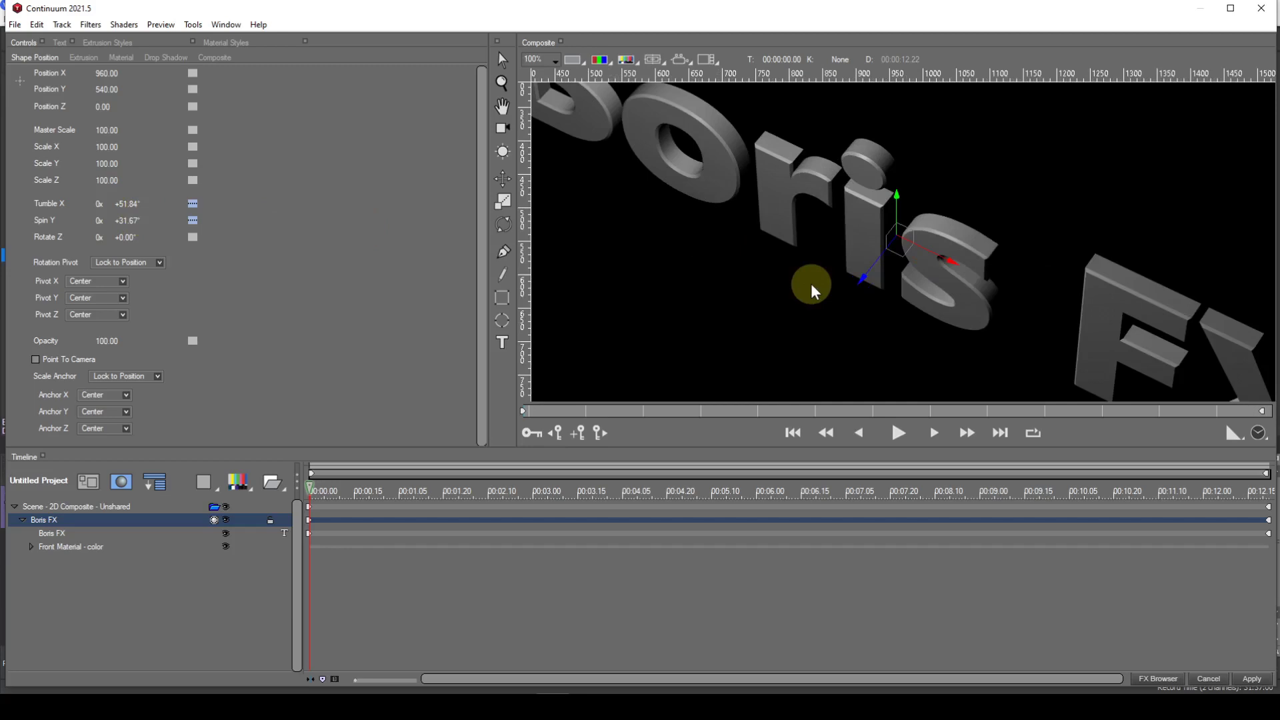
click(810, 287)
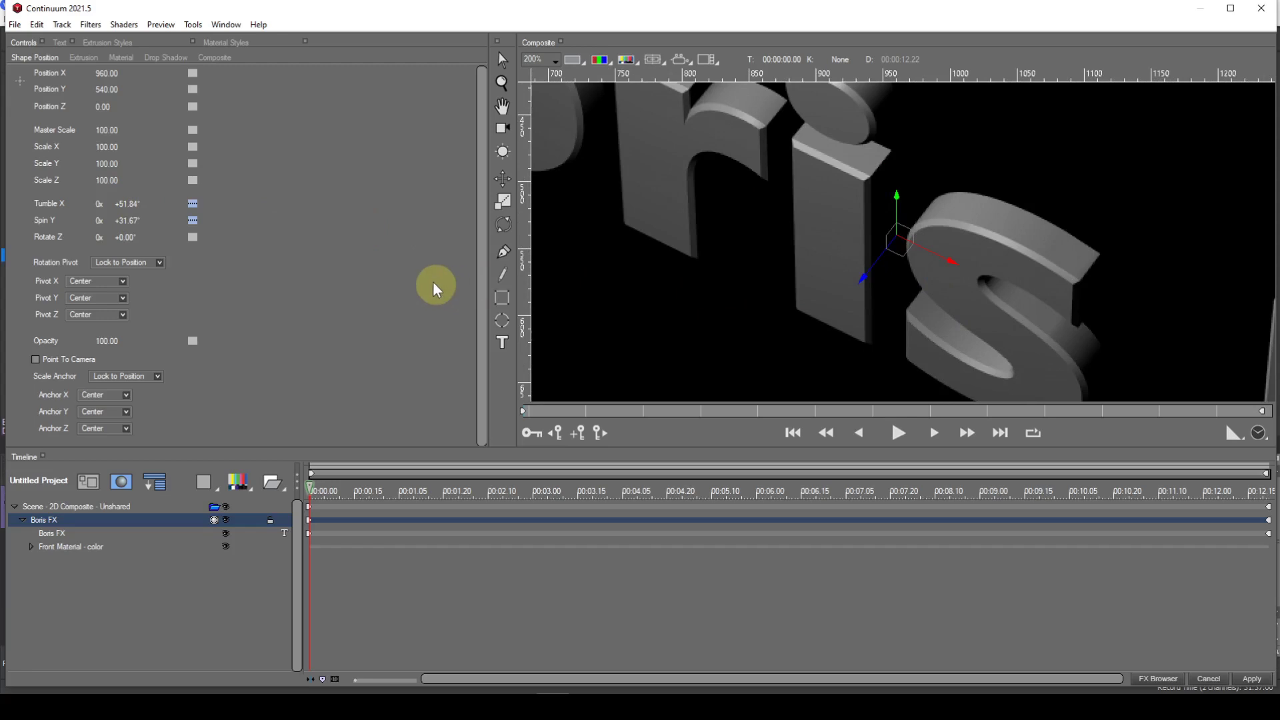
Step: Try a deeper extrusion on the text, and reset the extrusion to its default value
click(90, 60)
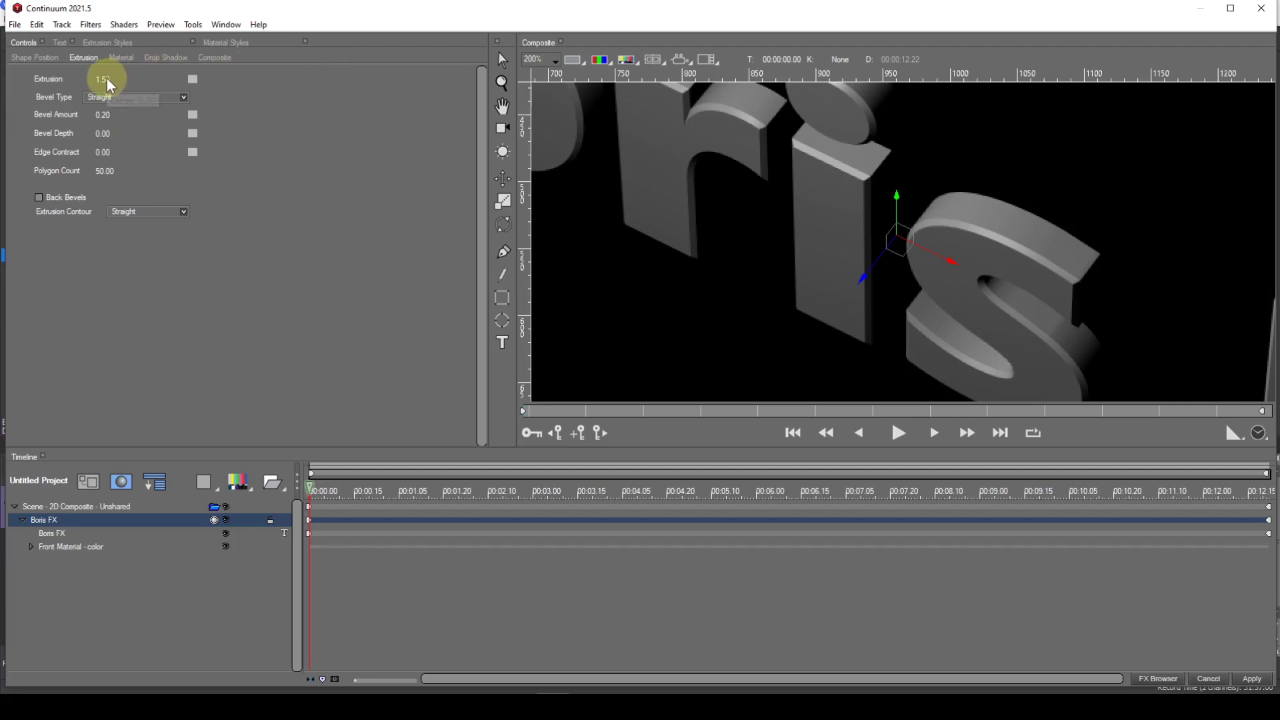
drag(107, 79, 107, 79)
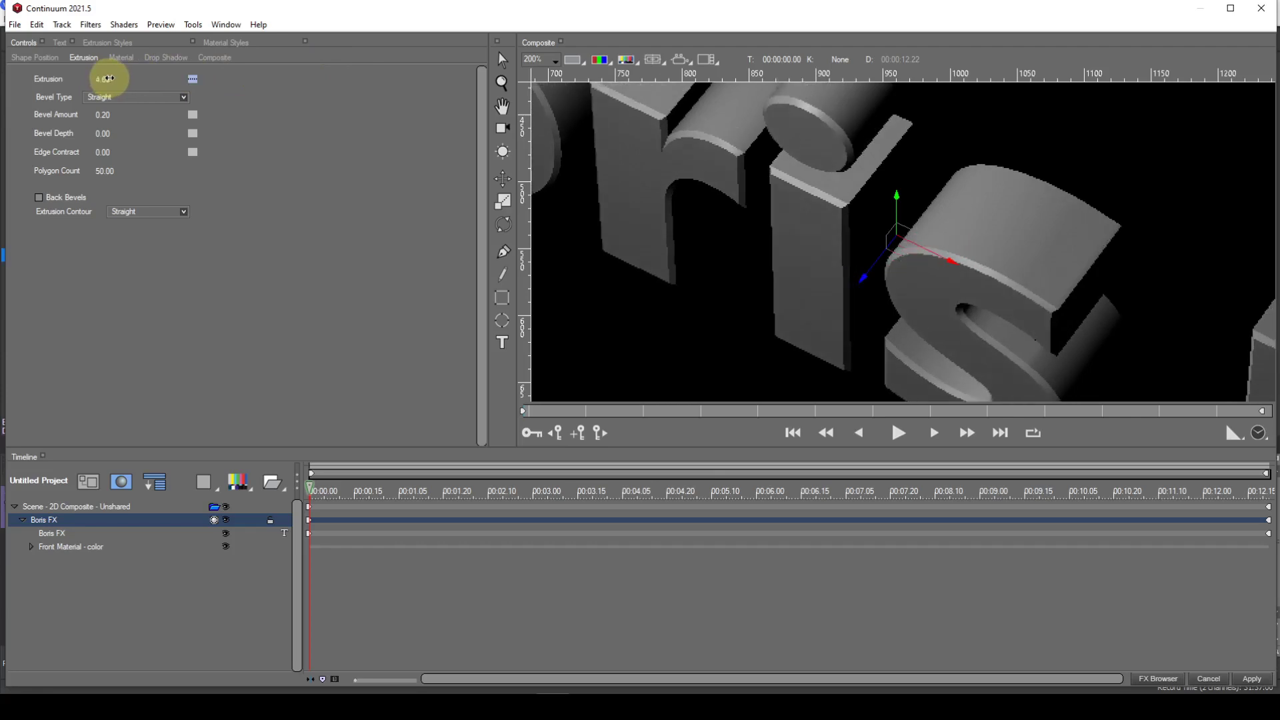
click(194, 79)
click(202, 84)
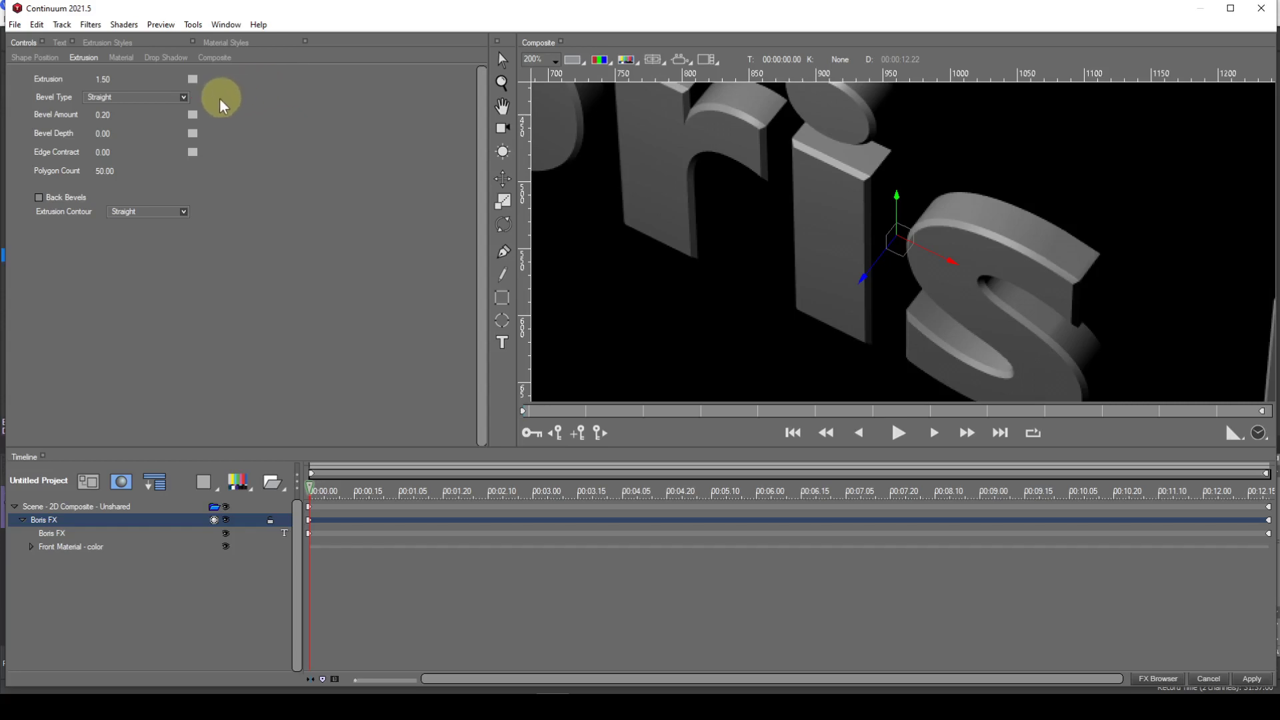
Step: Try the Convex and Concave bevel types on the text, and restore the Straight bevel
click(185, 101)
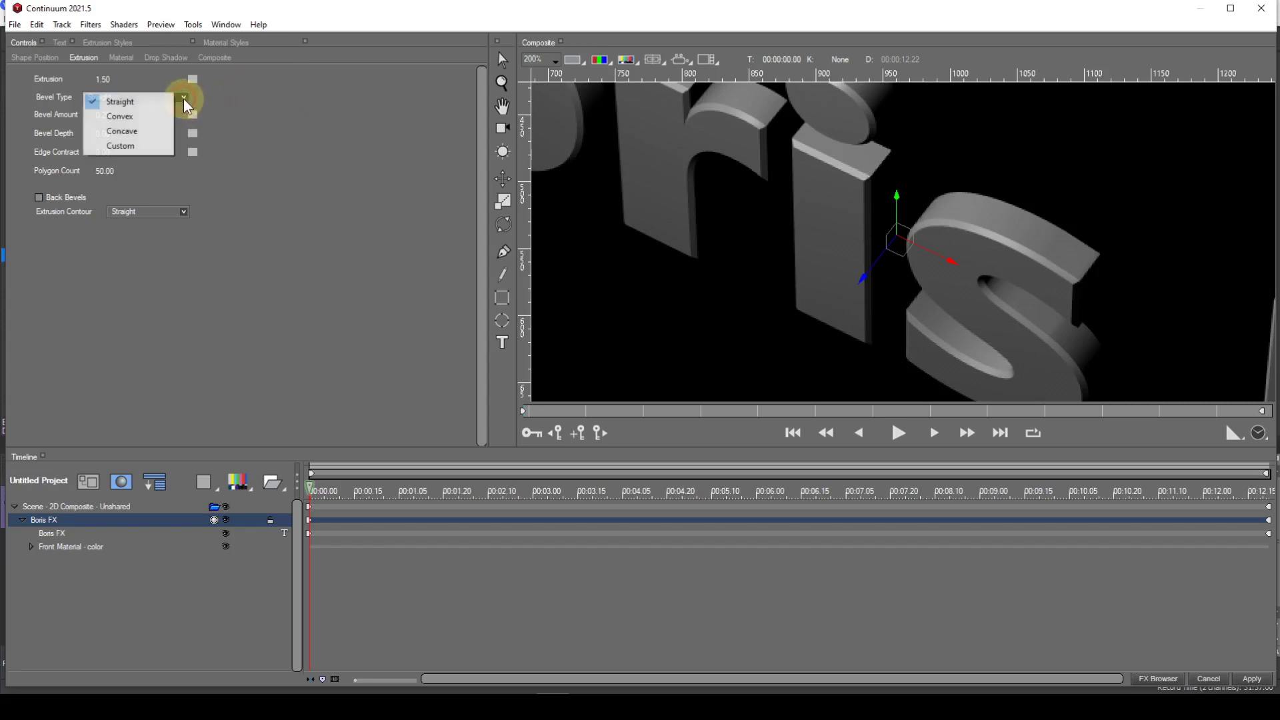
click(102, 121)
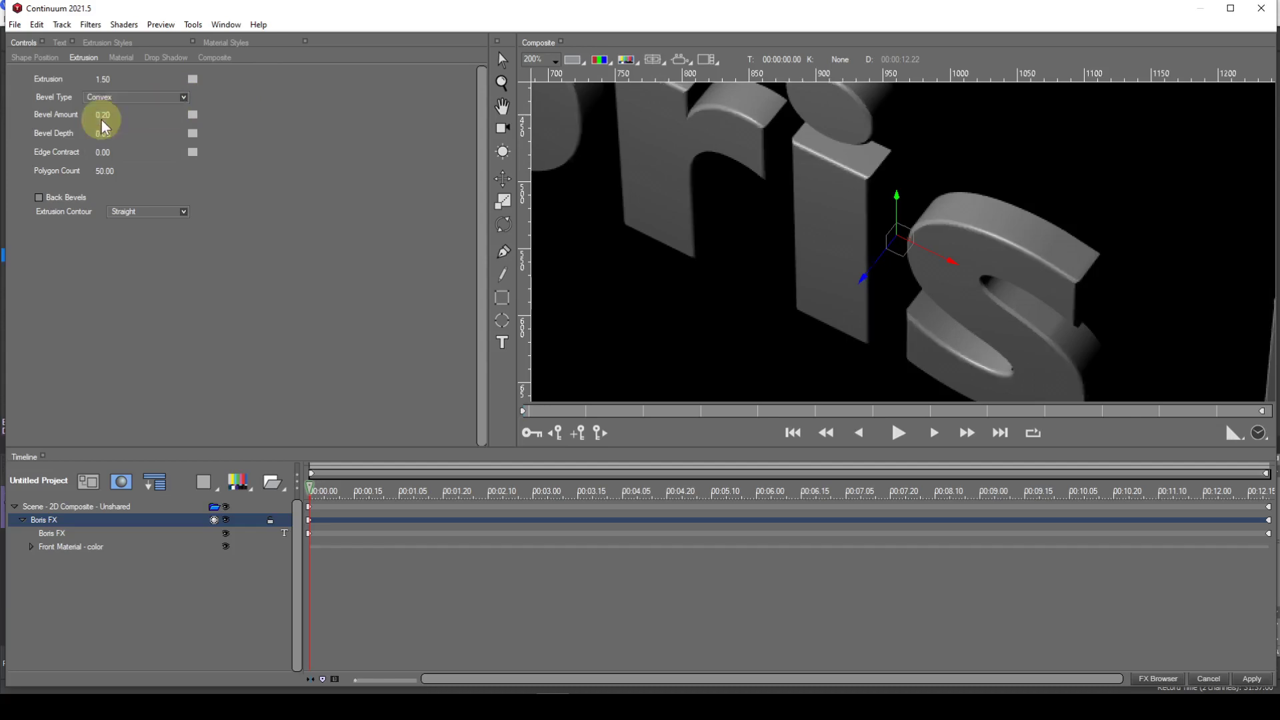
click(186, 100)
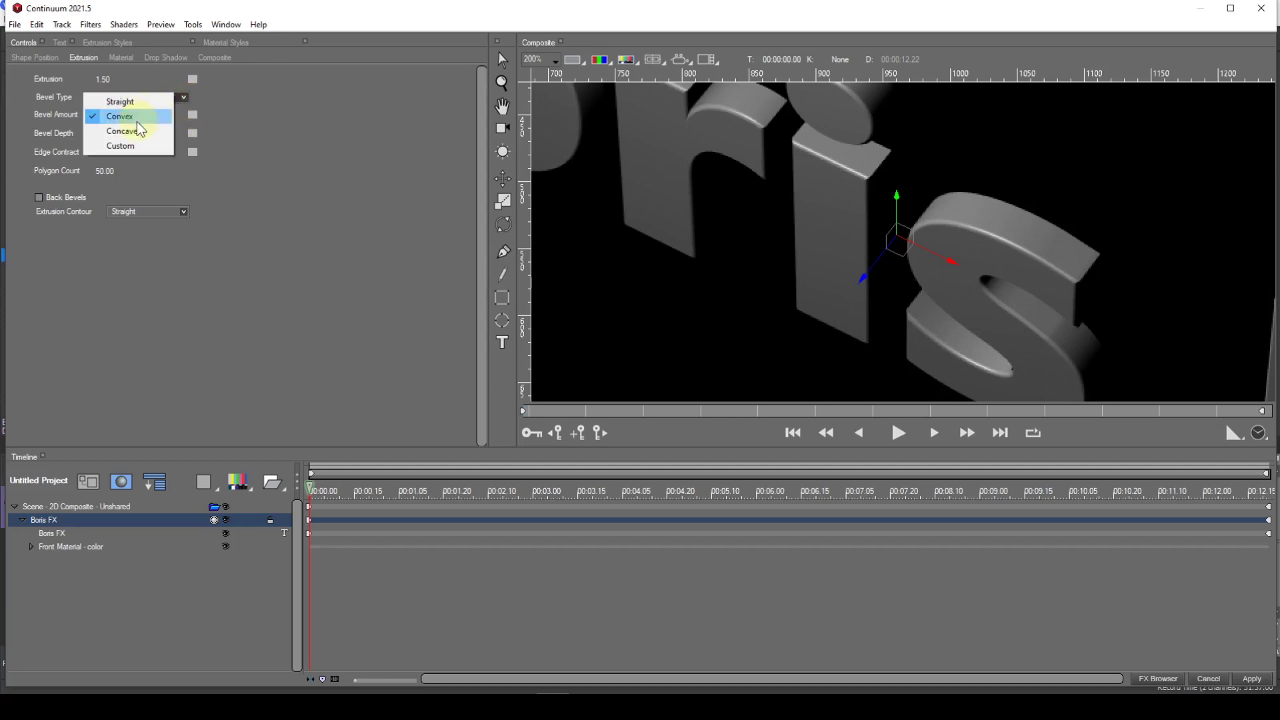
click(119, 132)
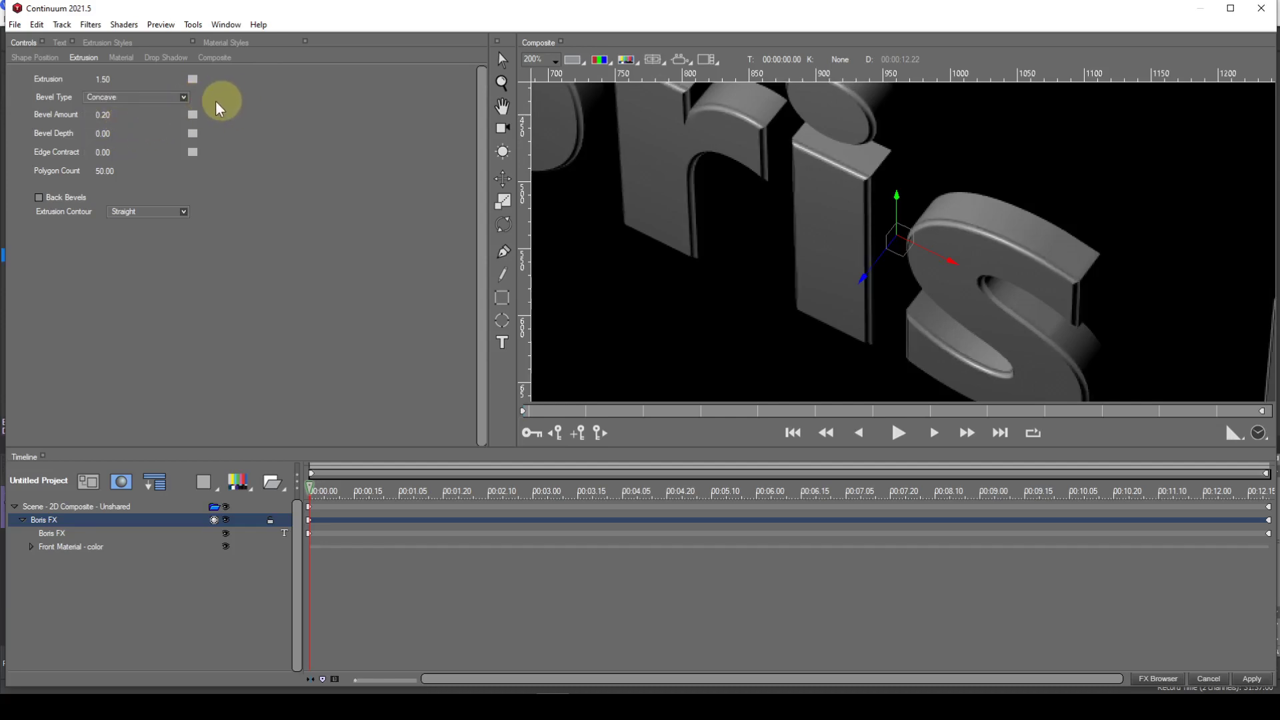
click(184, 98)
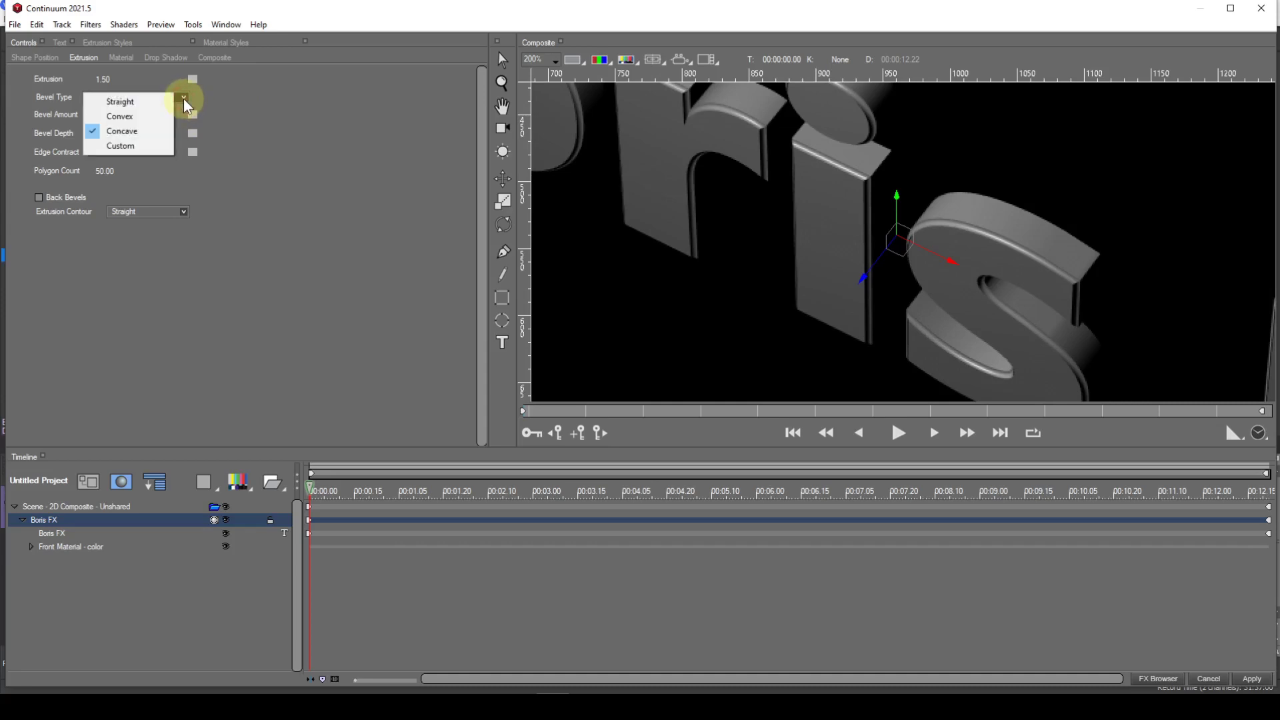
click(219, 99)
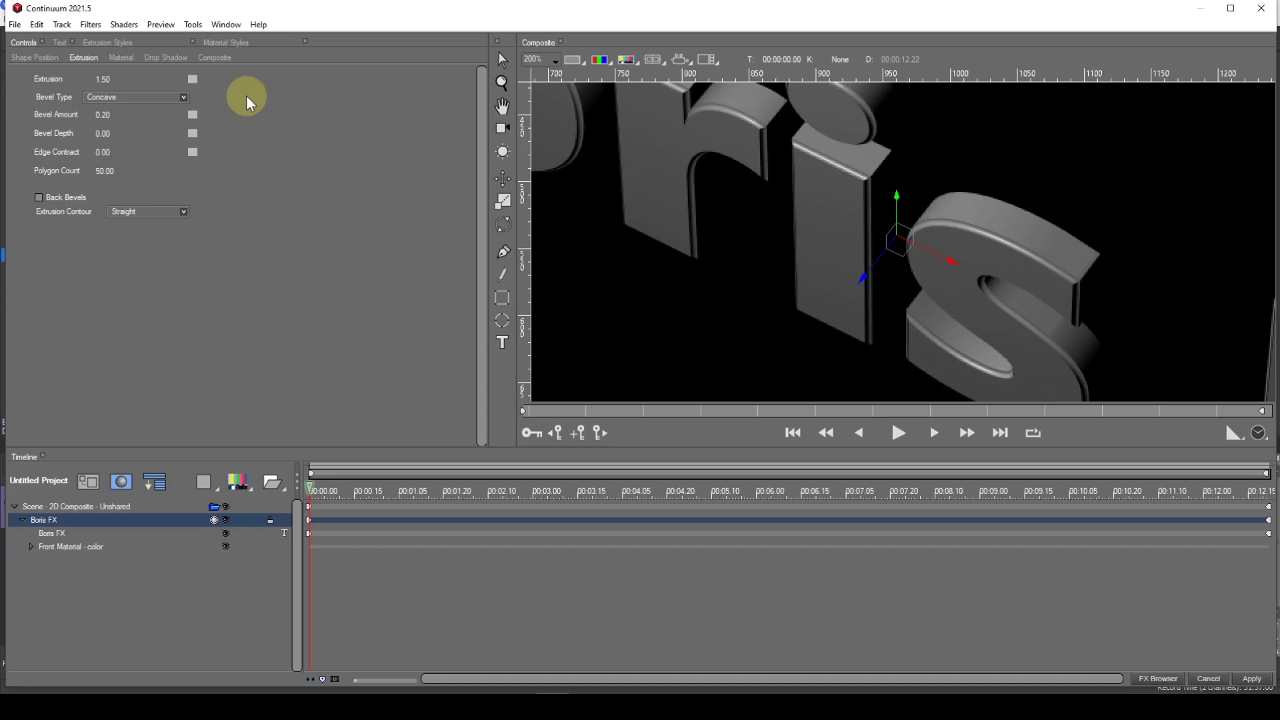
click(184, 97)
click(126, 107)
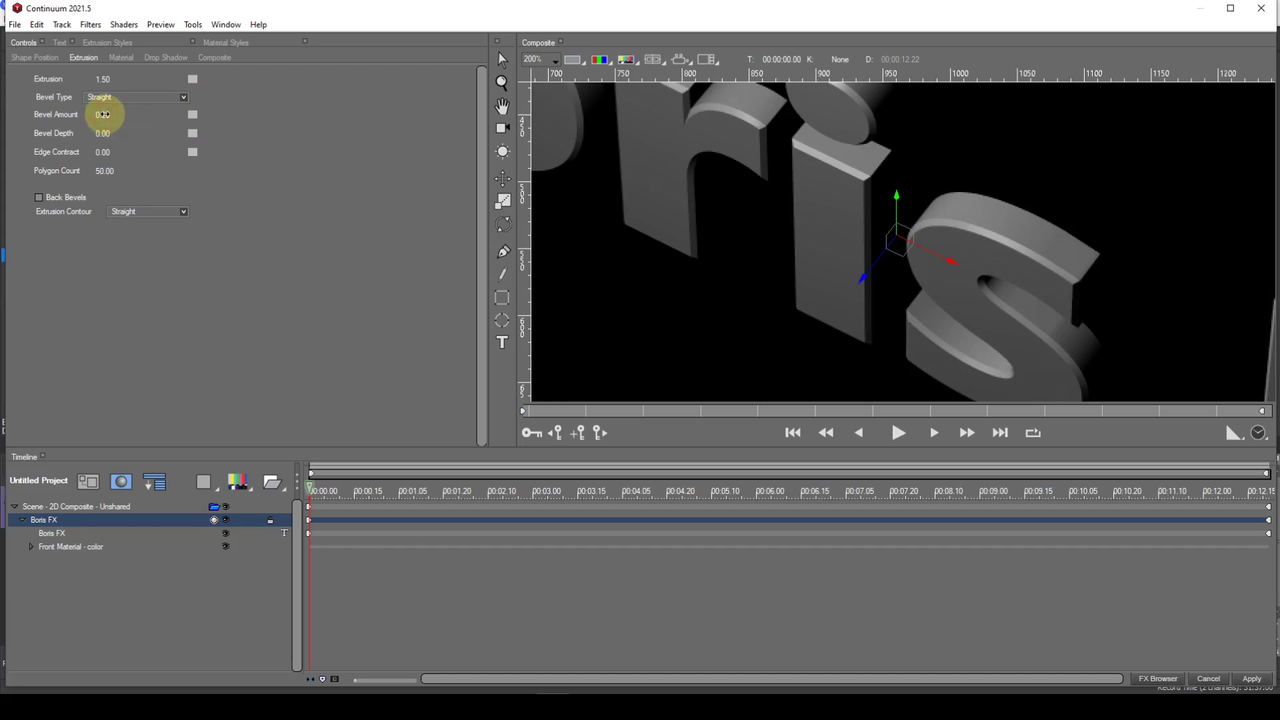
Step: Try a bevel amount of 0.34 on the text, and reset it to the default
drag(105, 115, 106, 115)
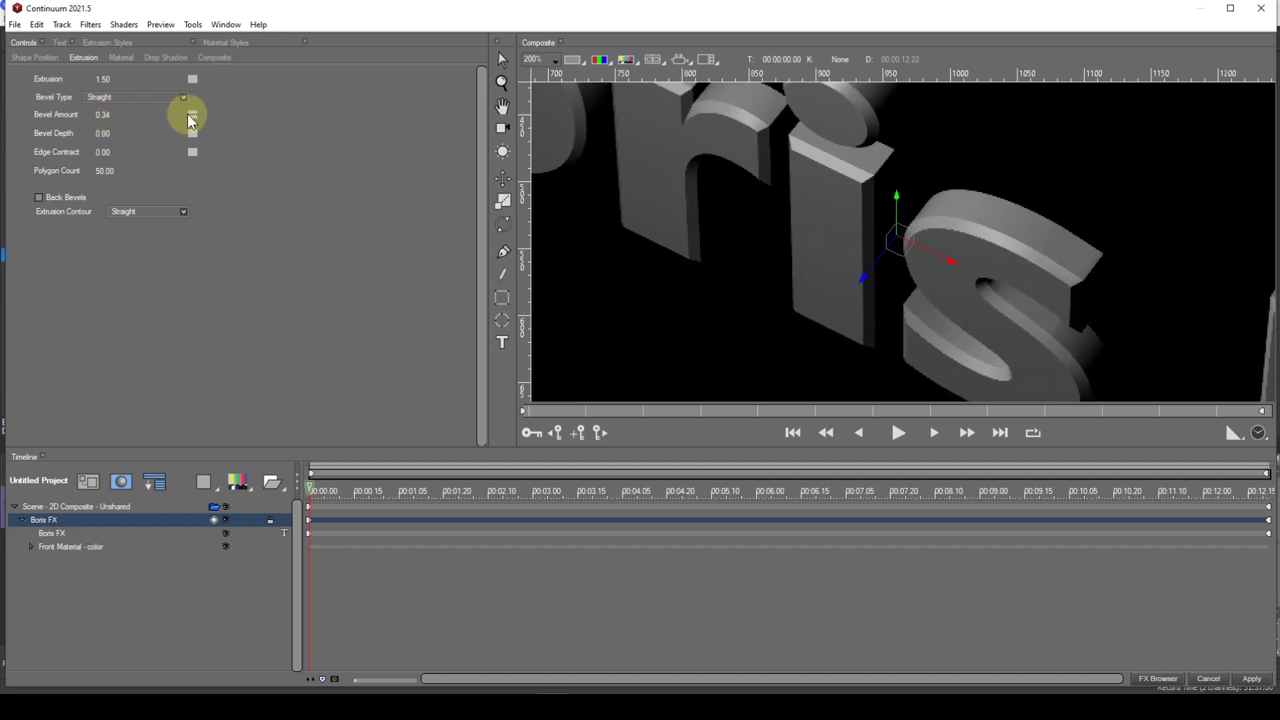
click(192, 115)
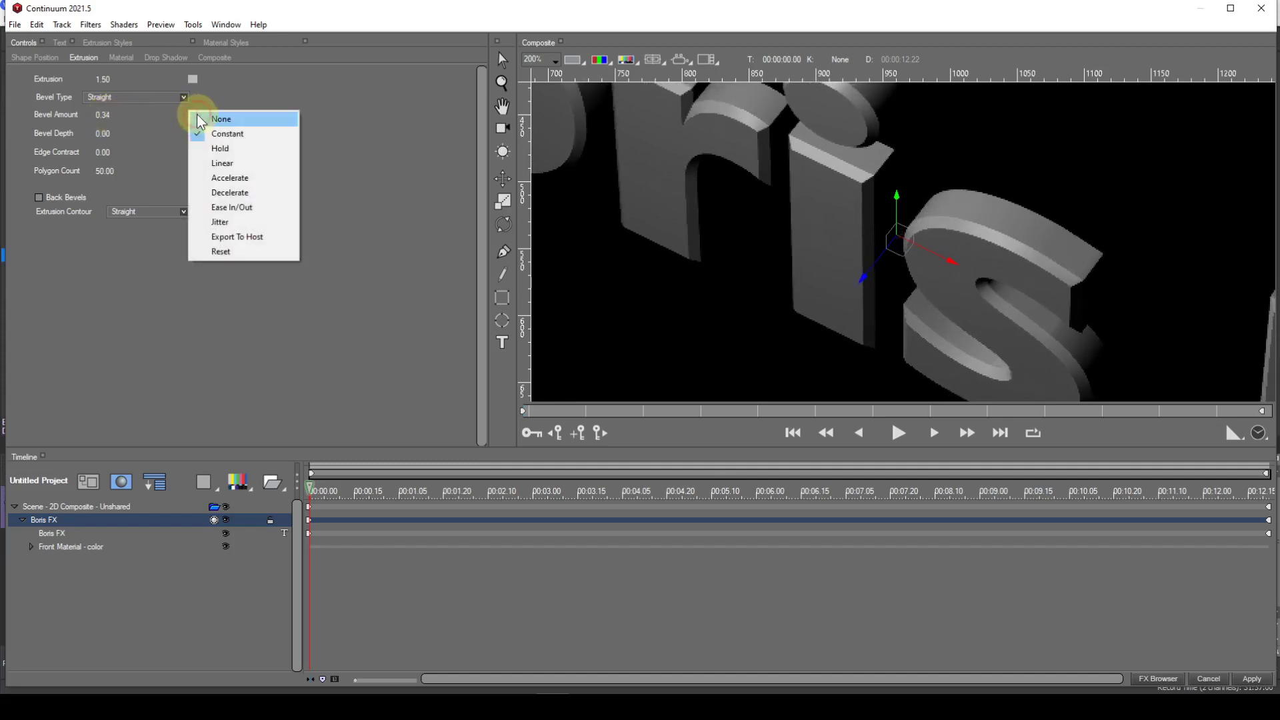
click(200, 119)
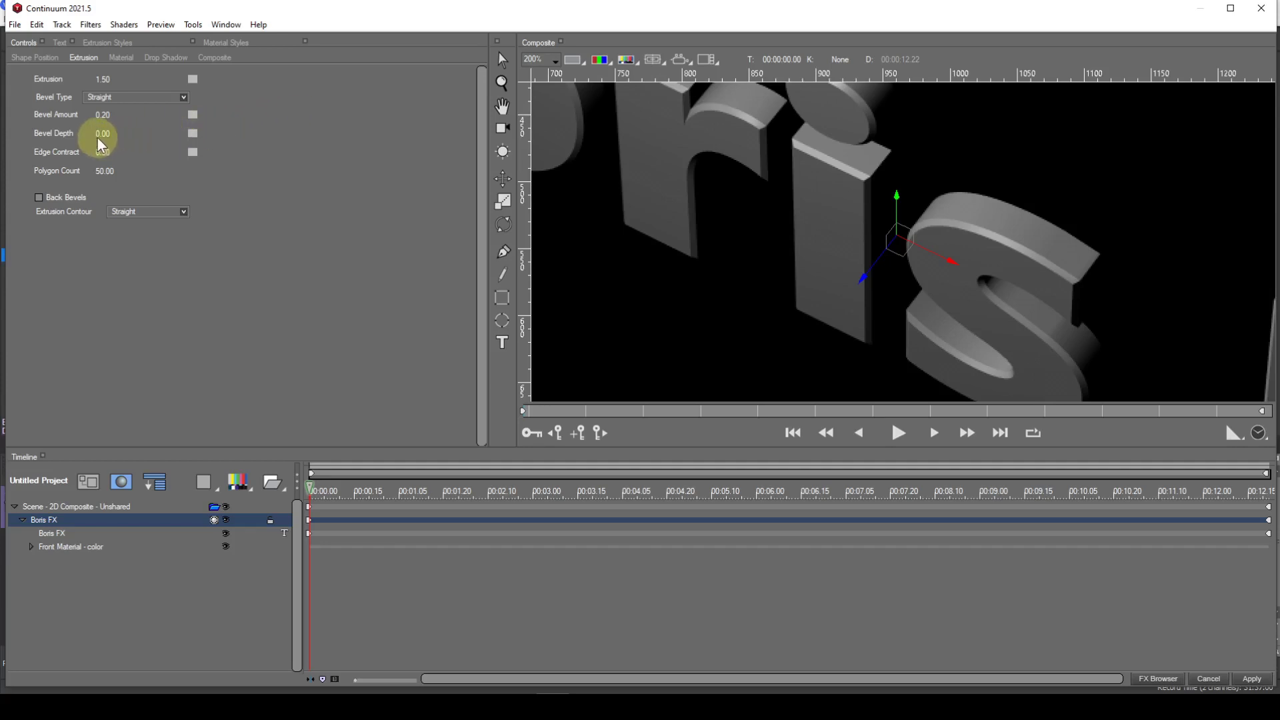
Step: Try a bevel depth of about 0.80 on the text, and reset it to the default
drag(103, 134, 117, 133)
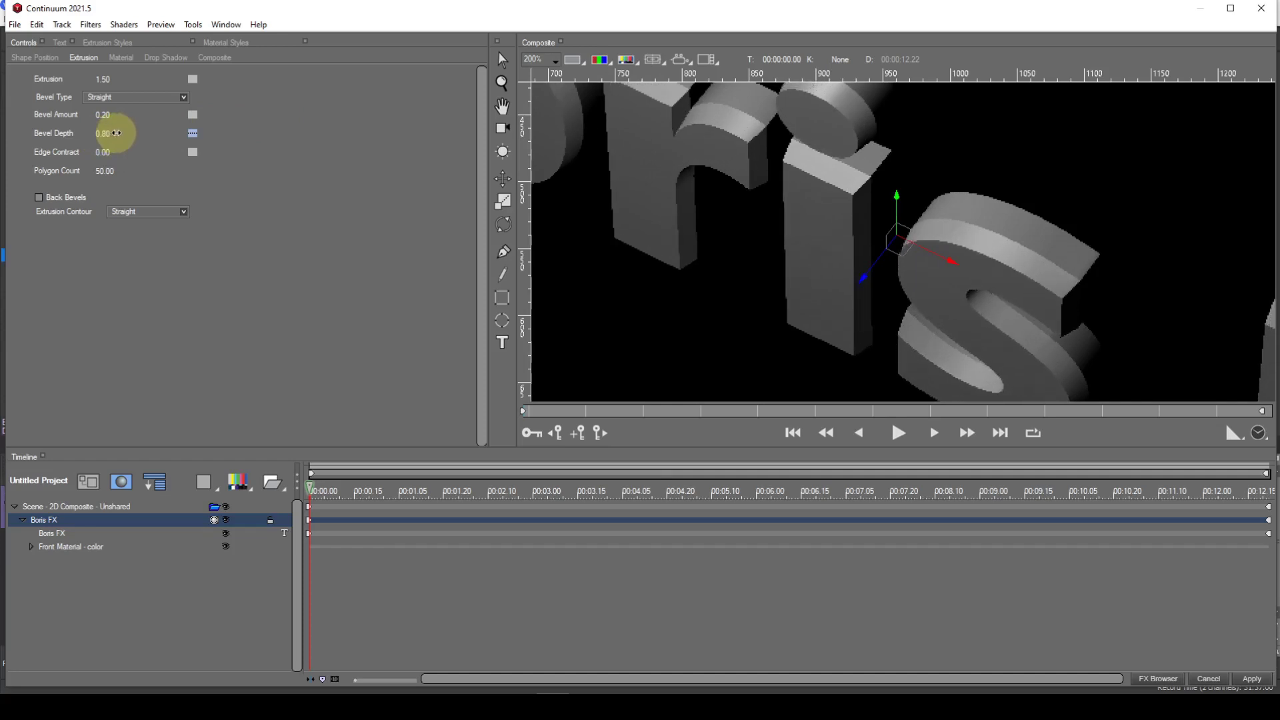
click(194, 130)
click(196, 132)
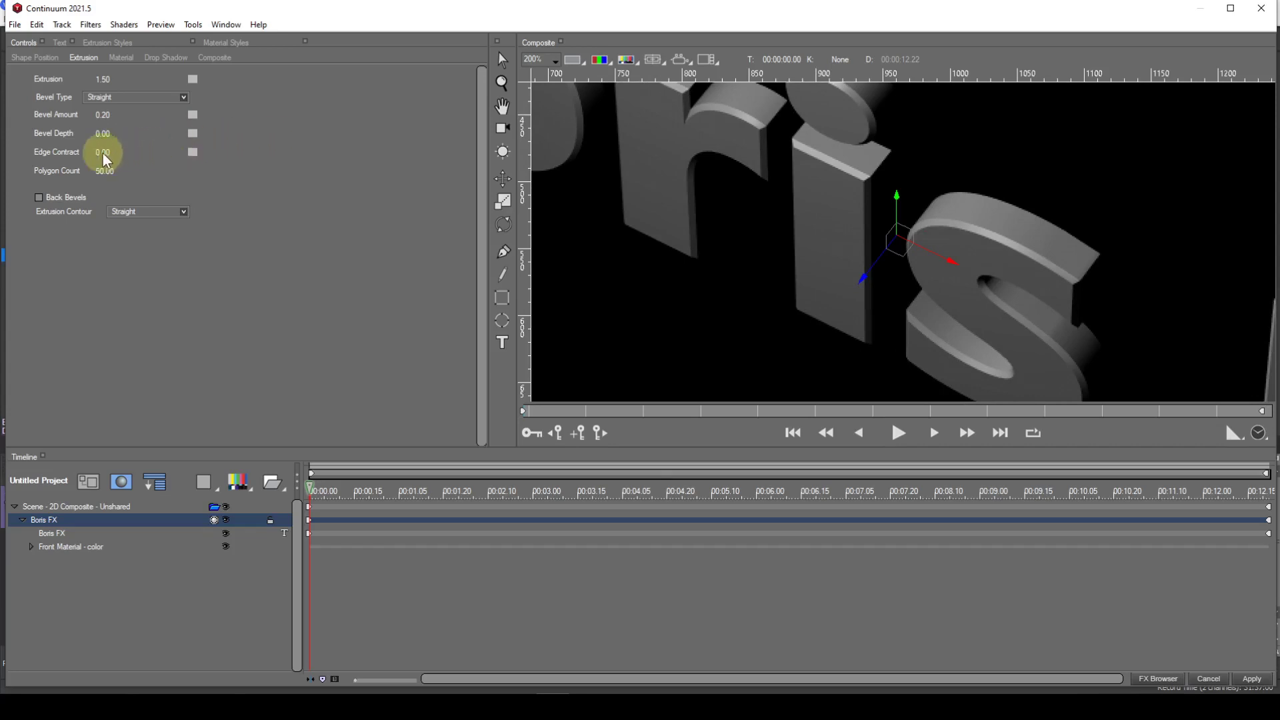
Step: Try a different Edge Contract value on the text, and reset it to the default
mouse_move(102, 152)
mouse_down()
mouse_move(70, 153)
mouse_move(106, 152)
mouse_up()
click(195, 152)
click(200, 152)
Step: Spin the text about its Y axis to about 178° so that its back faces the view
key(ctrl+minus)
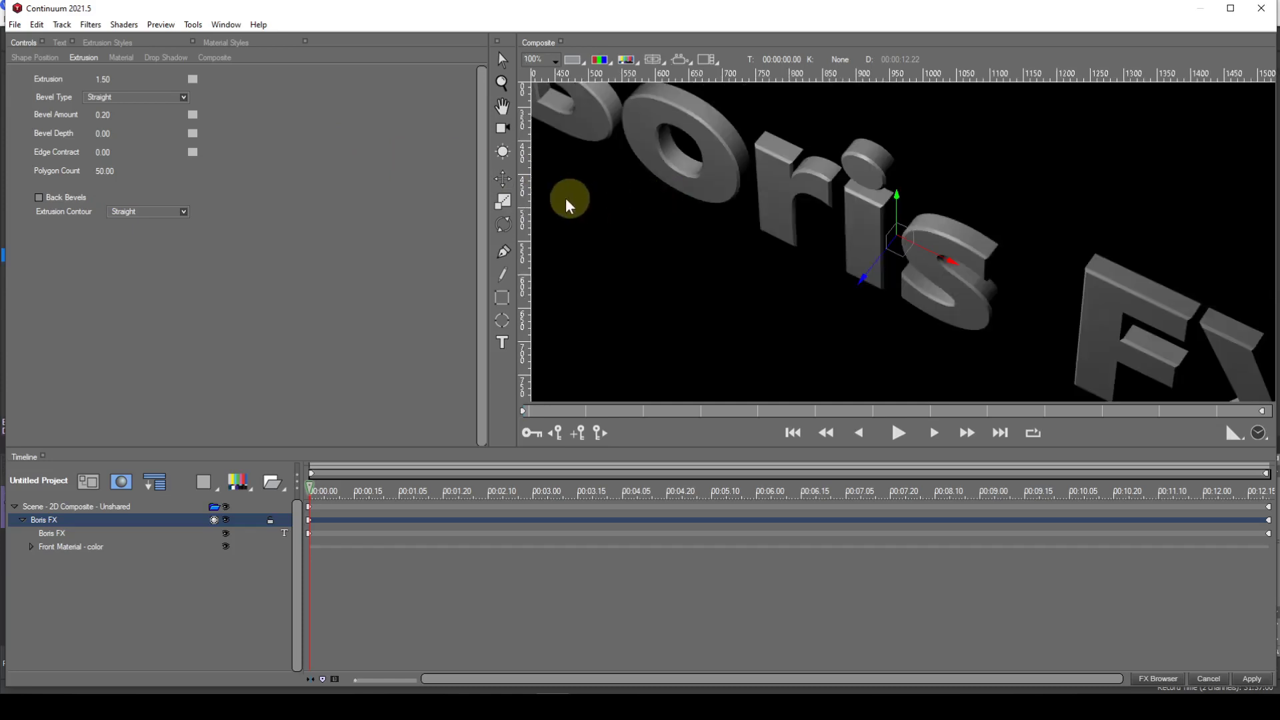
click(45, 58)
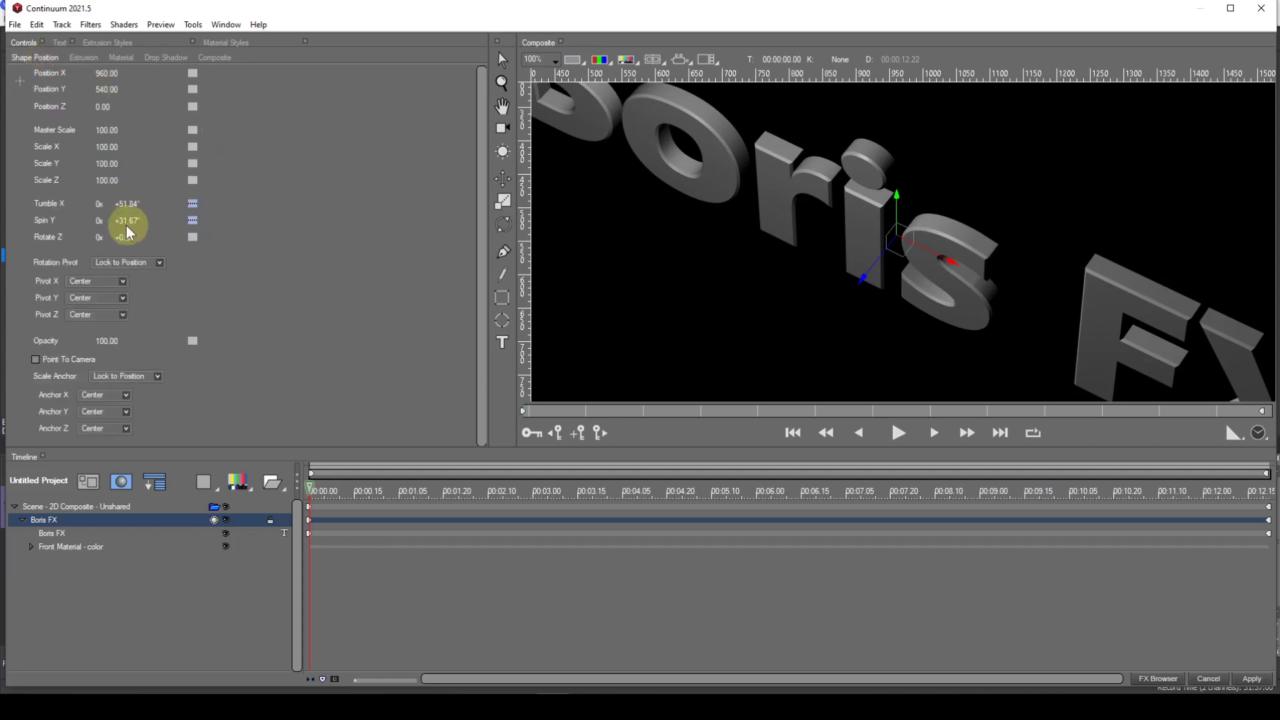
drag(127, 221, 193, 221)
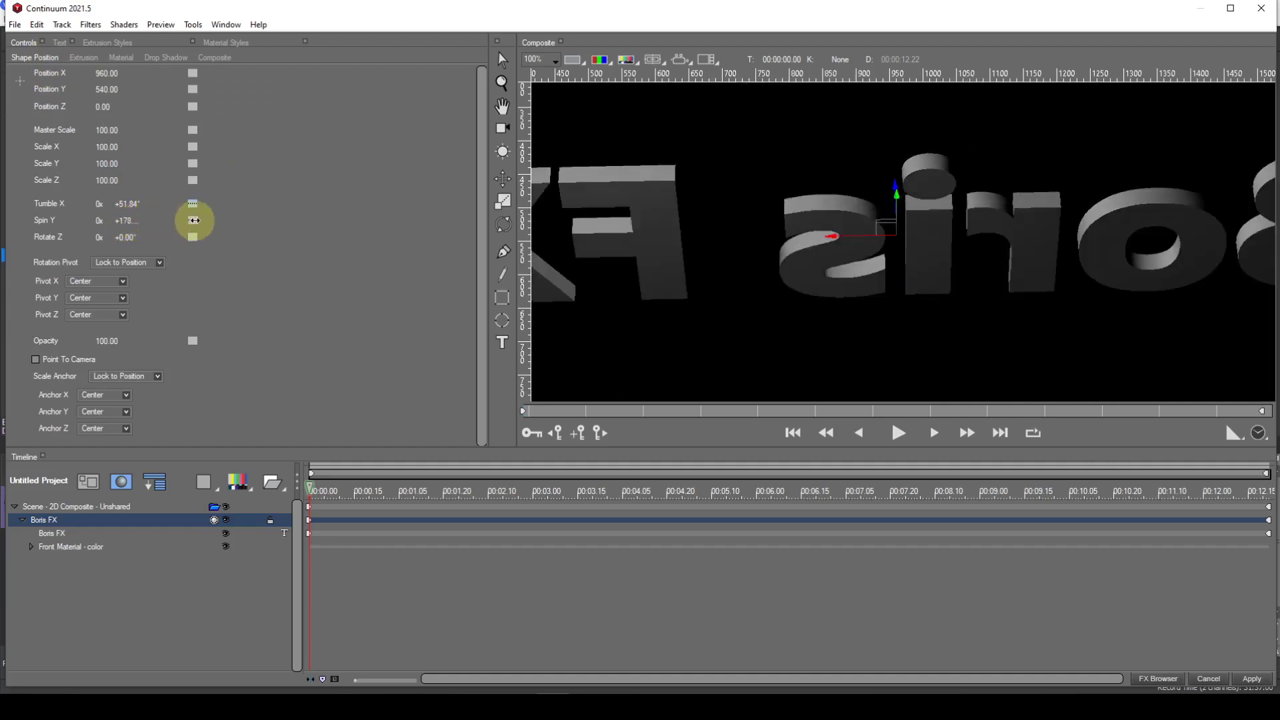
click(760, 264)
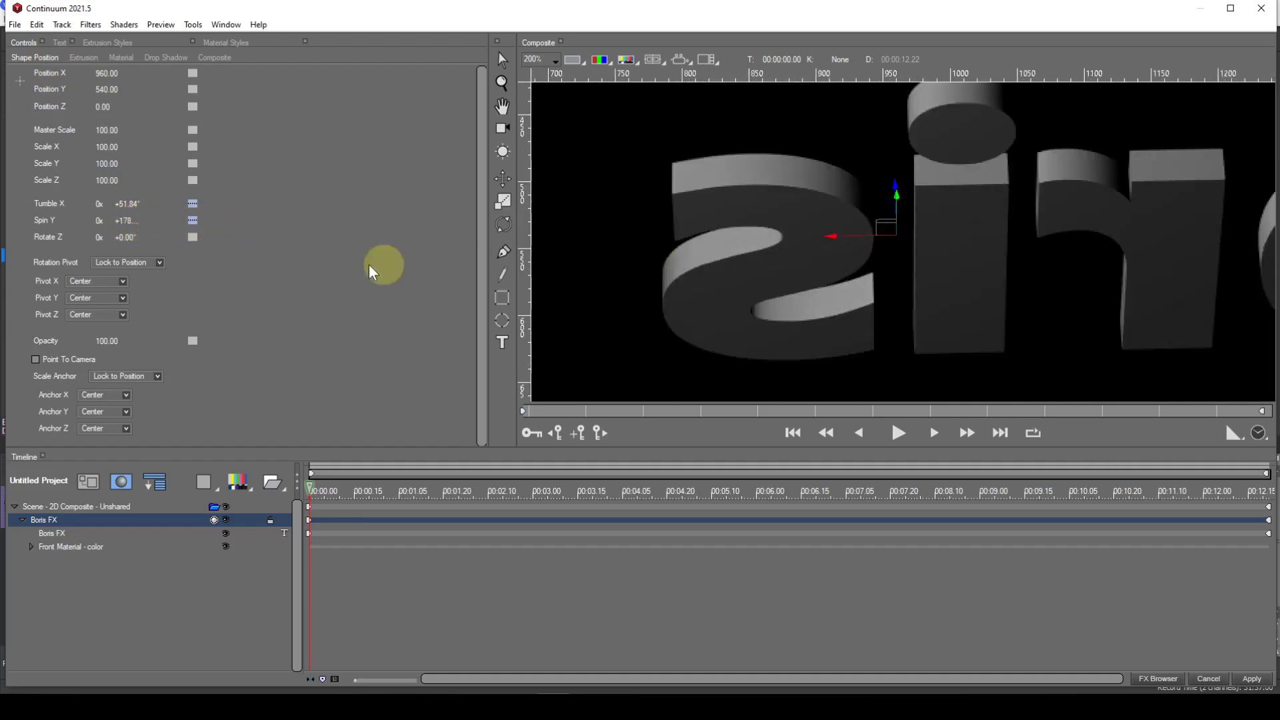
Step: Enable back bevels on the extruded text and examine the available extrusion contour options
click(85, 58)
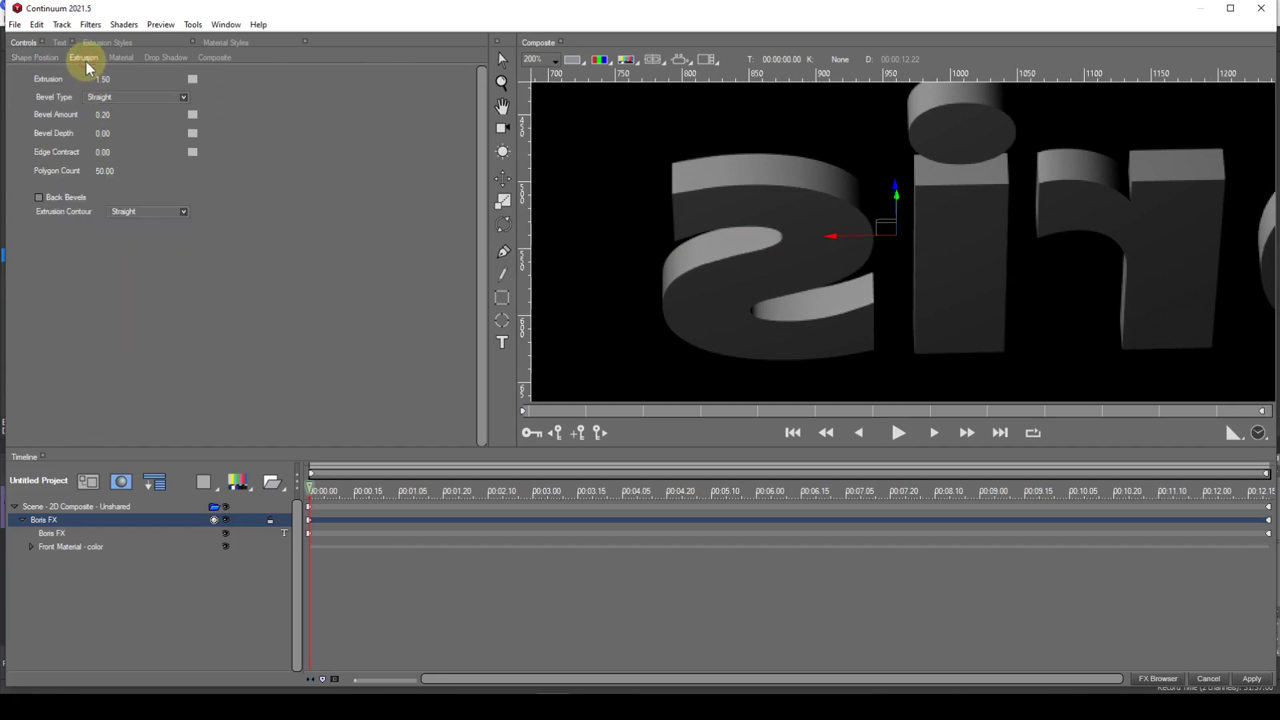
click(39, 196)
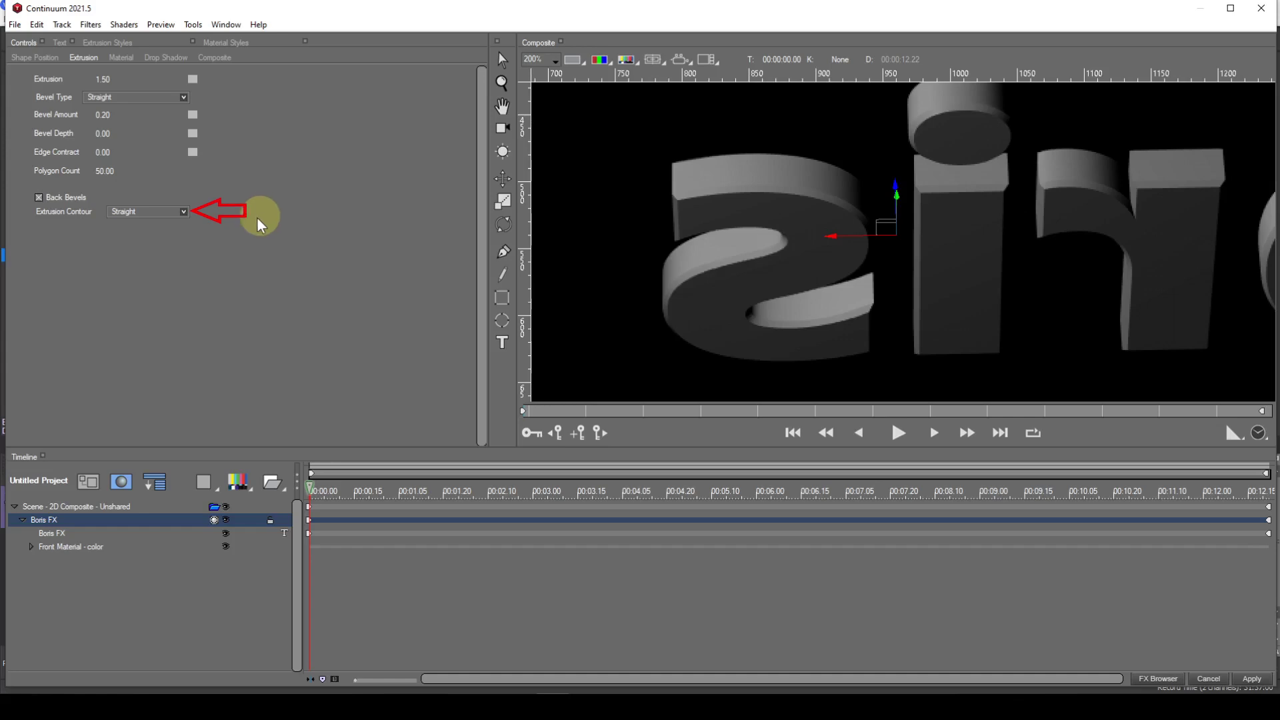
click(184, 212)
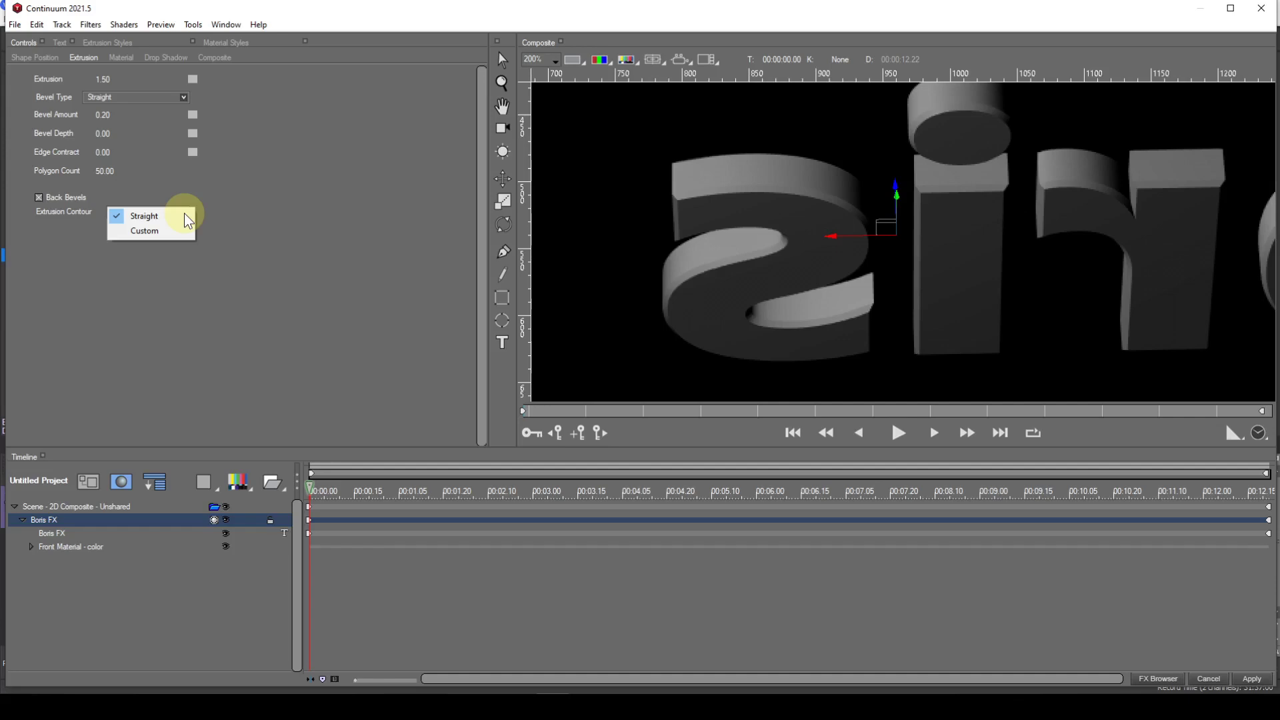
click(308, 217)
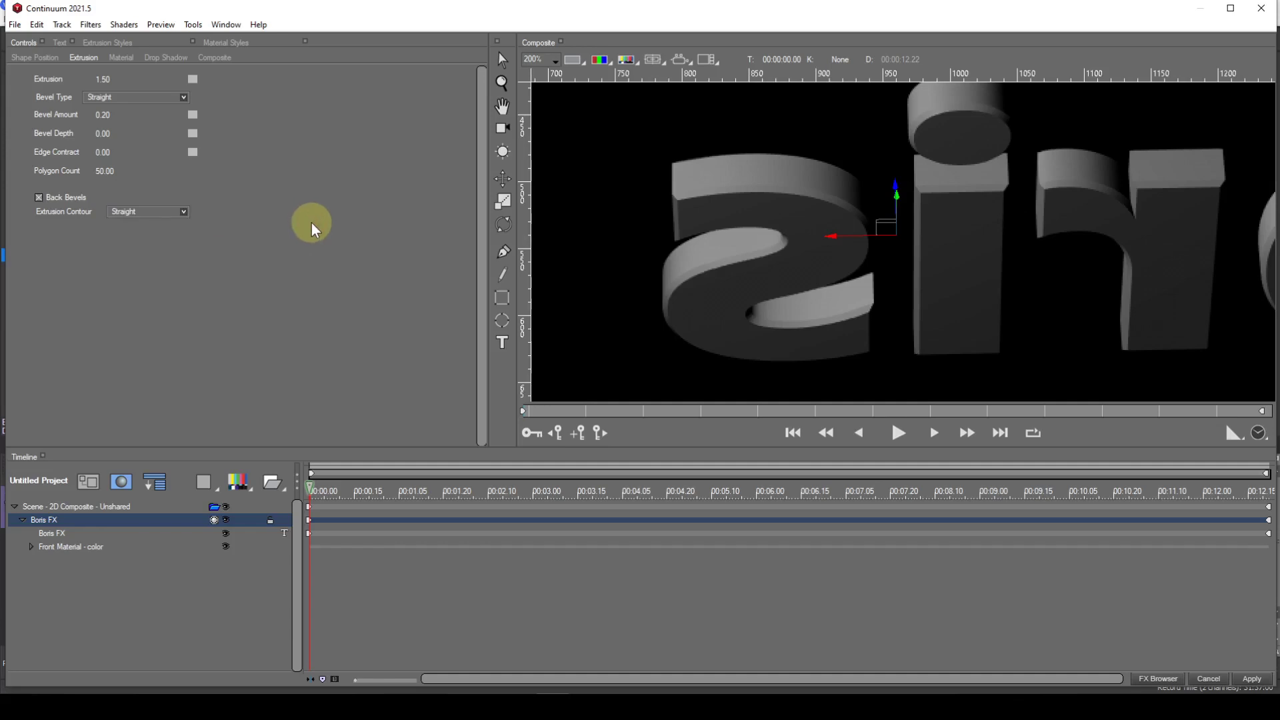
Step: Delete the whole 2D composite scene with its text track from the timeline
click(94, 506)
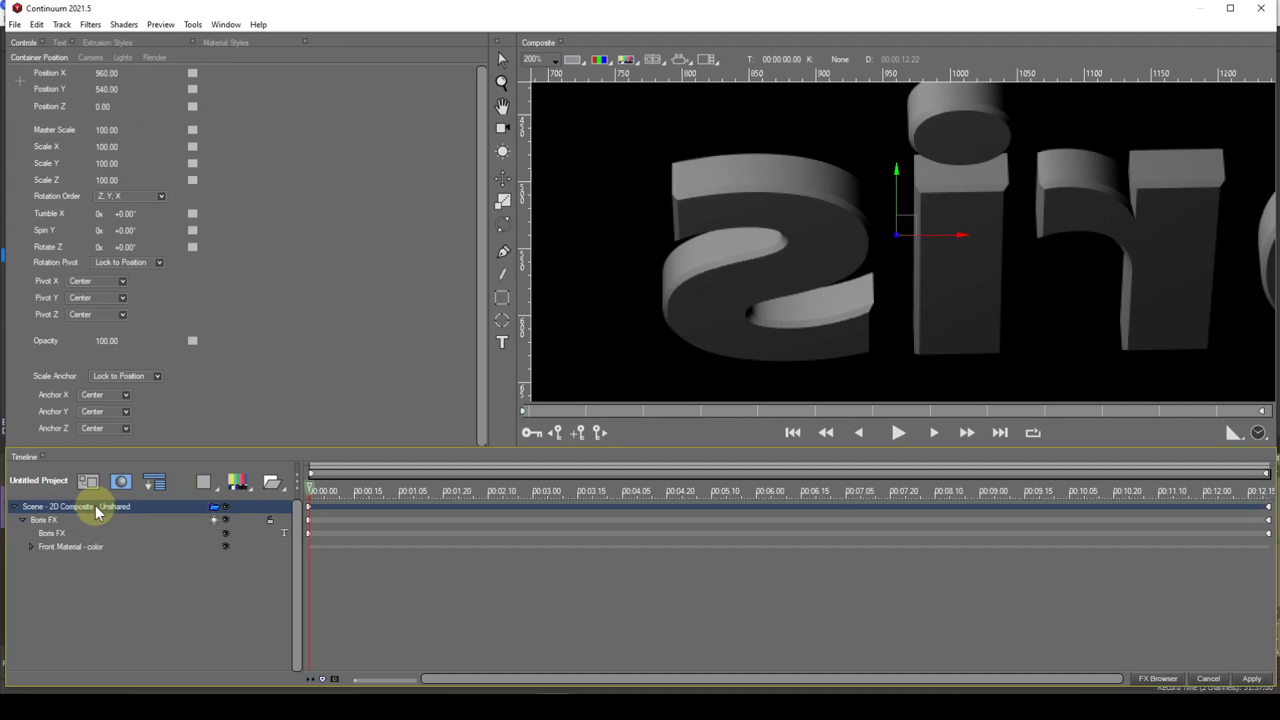
key(Delete)
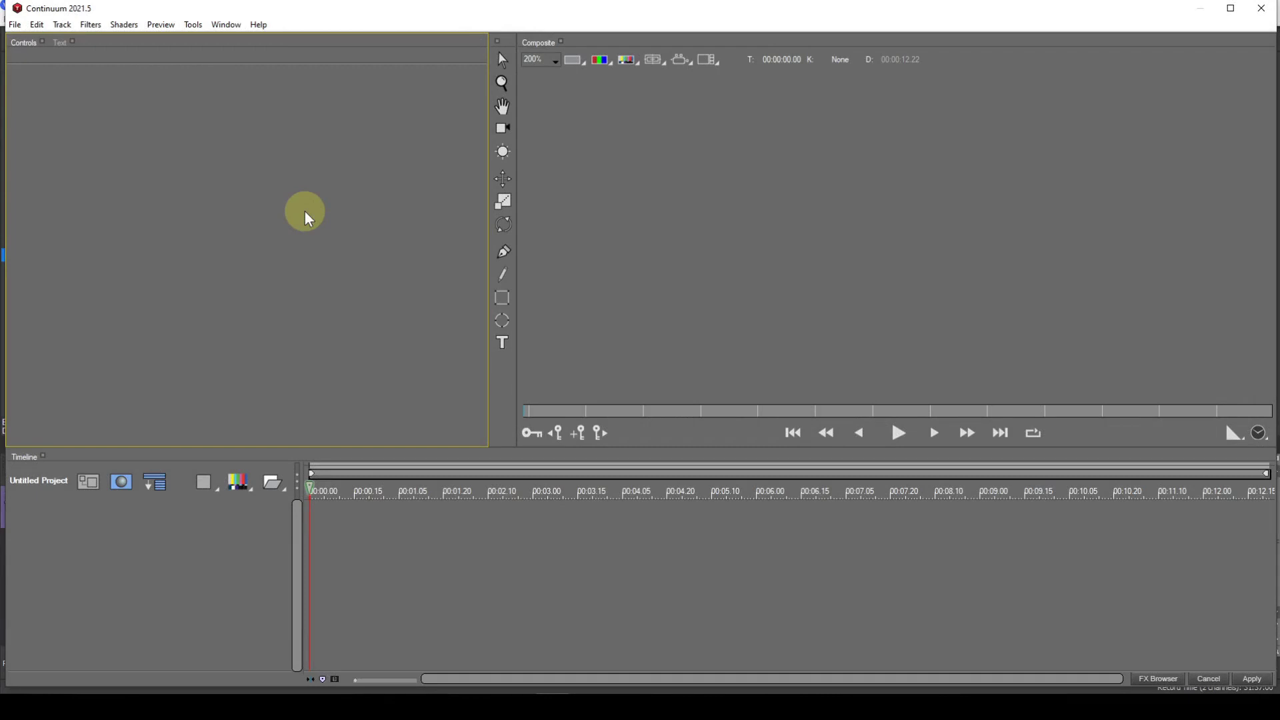
Step: Add a fresh extruded text track to the empty project and show the entire title in the composite
click(239, 484)
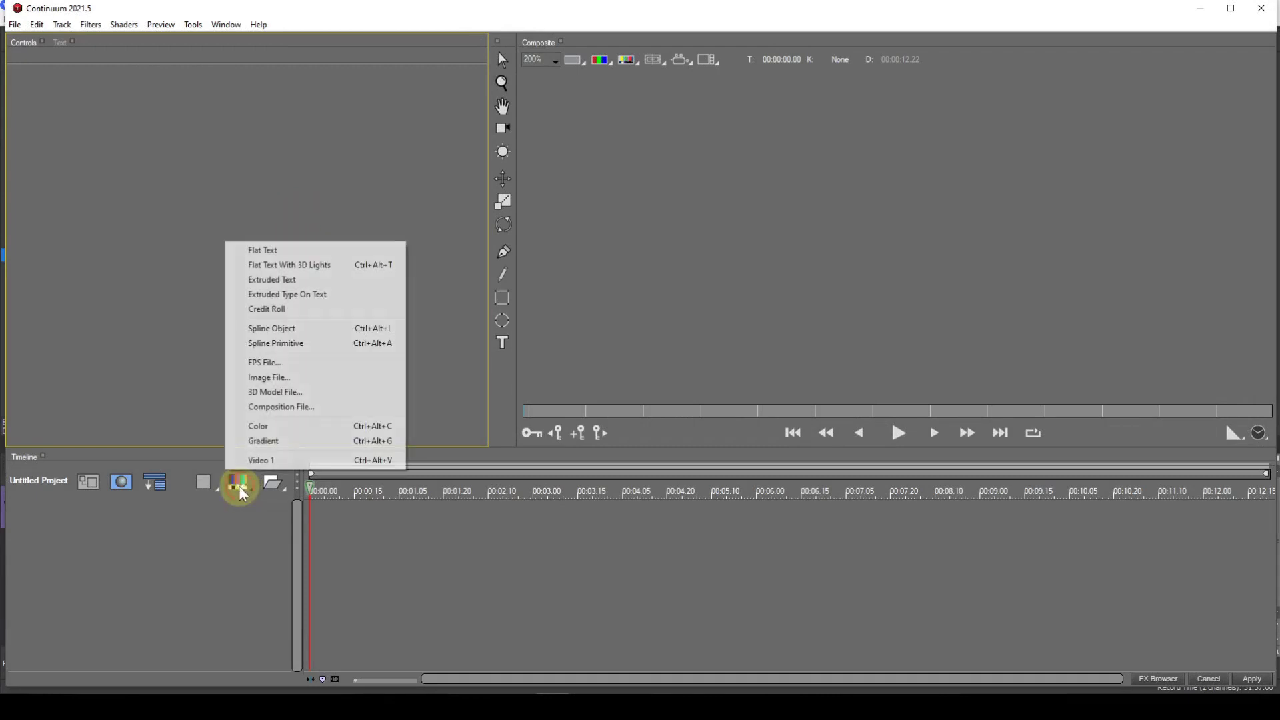
click(254, 281)
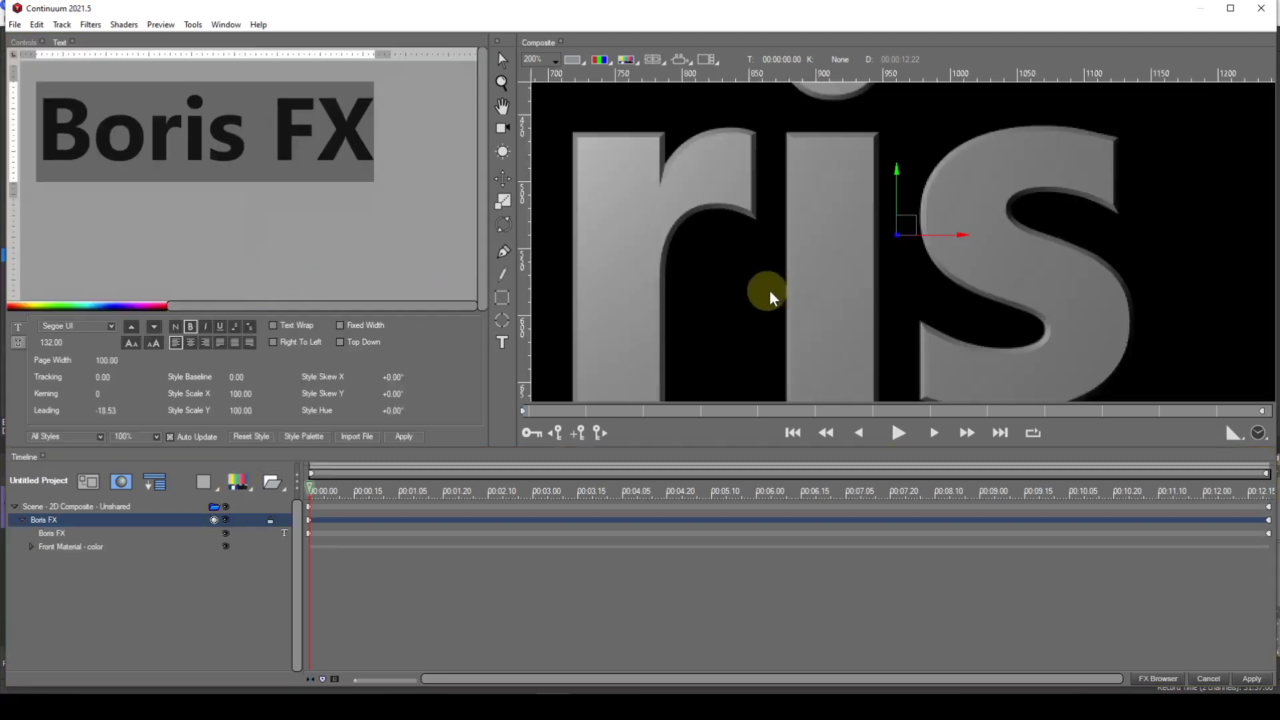
scroll(771, 291, down, 2)
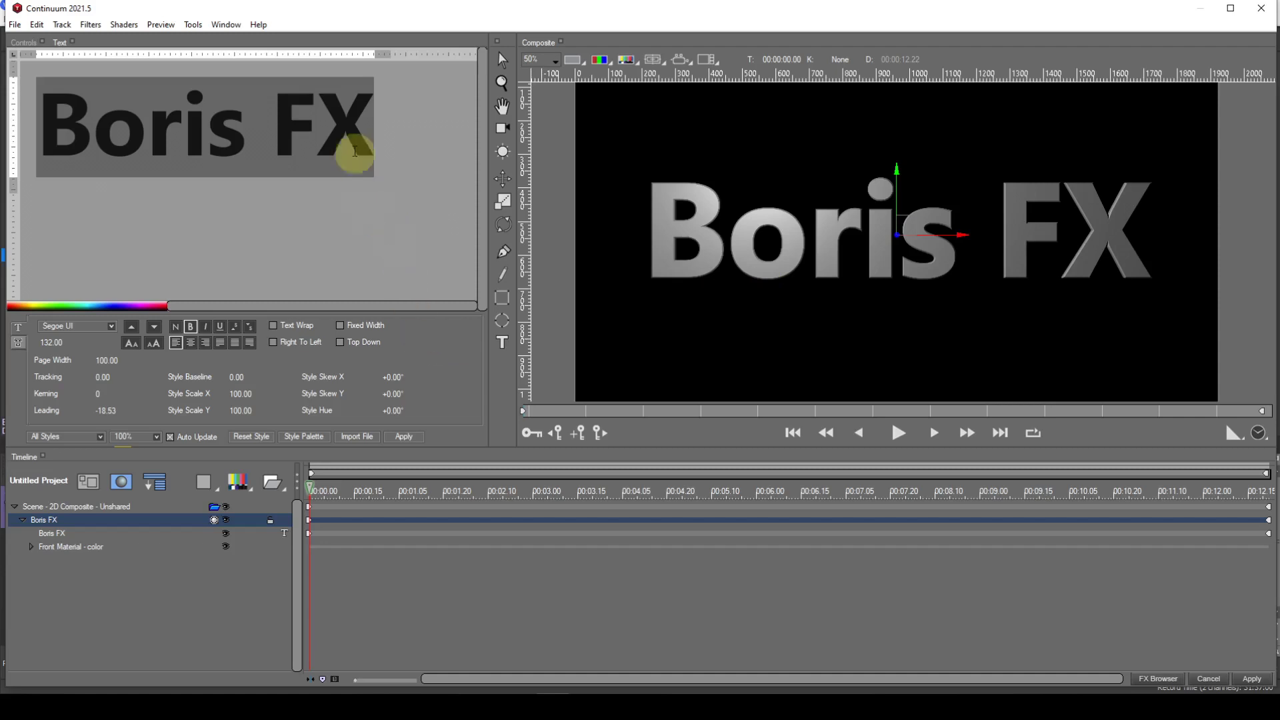
Step: Open the material styles library, review its categories and display the Animated Liquid Textures category
click(227, 24)
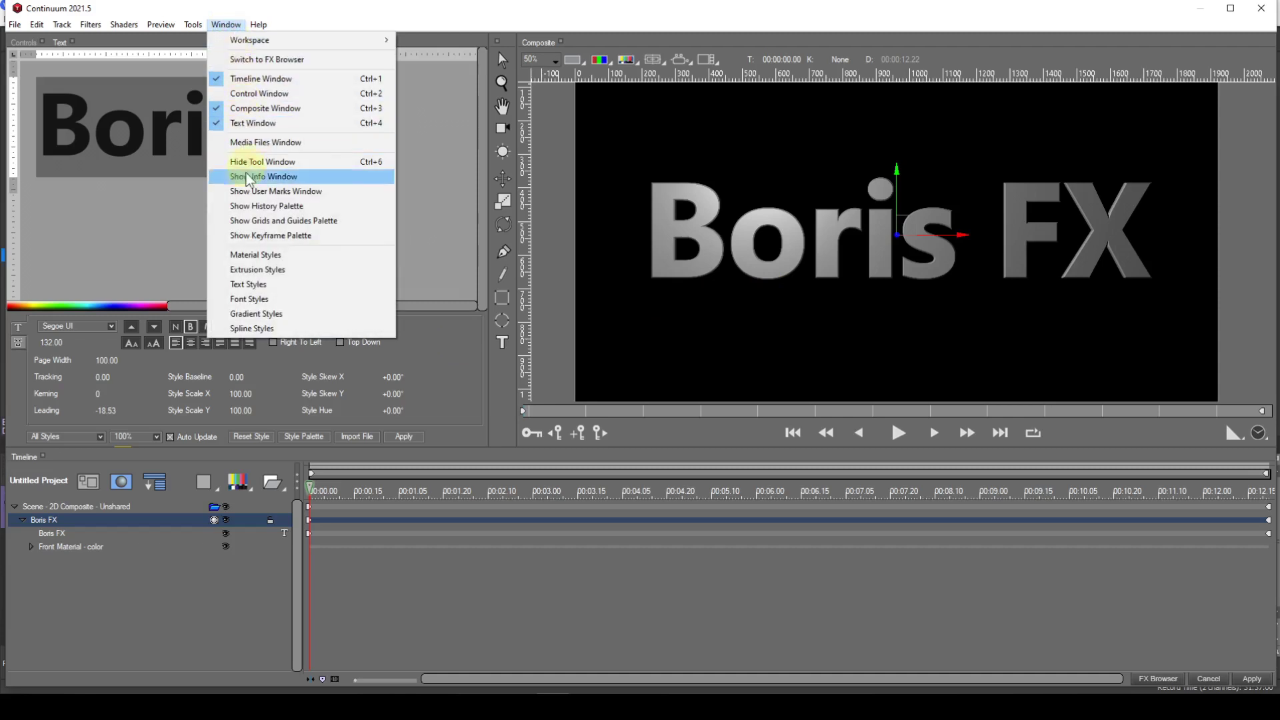
click(248, 256)
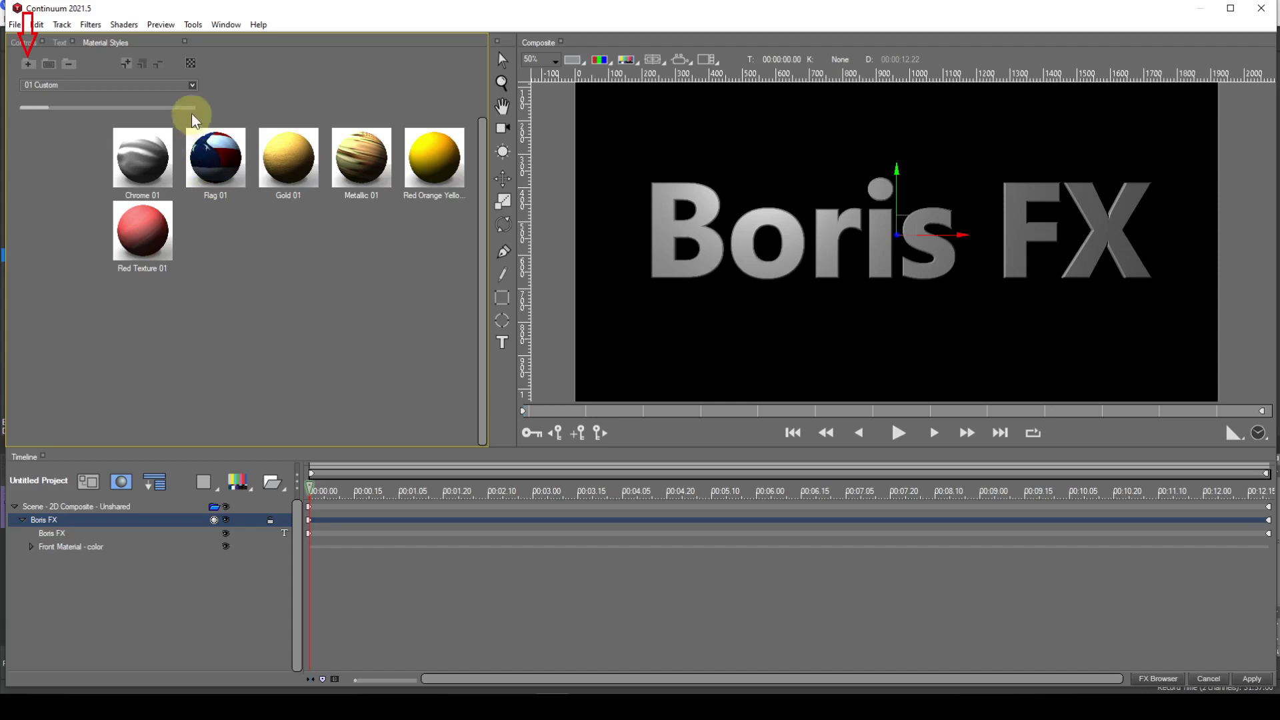
click(193, 85)
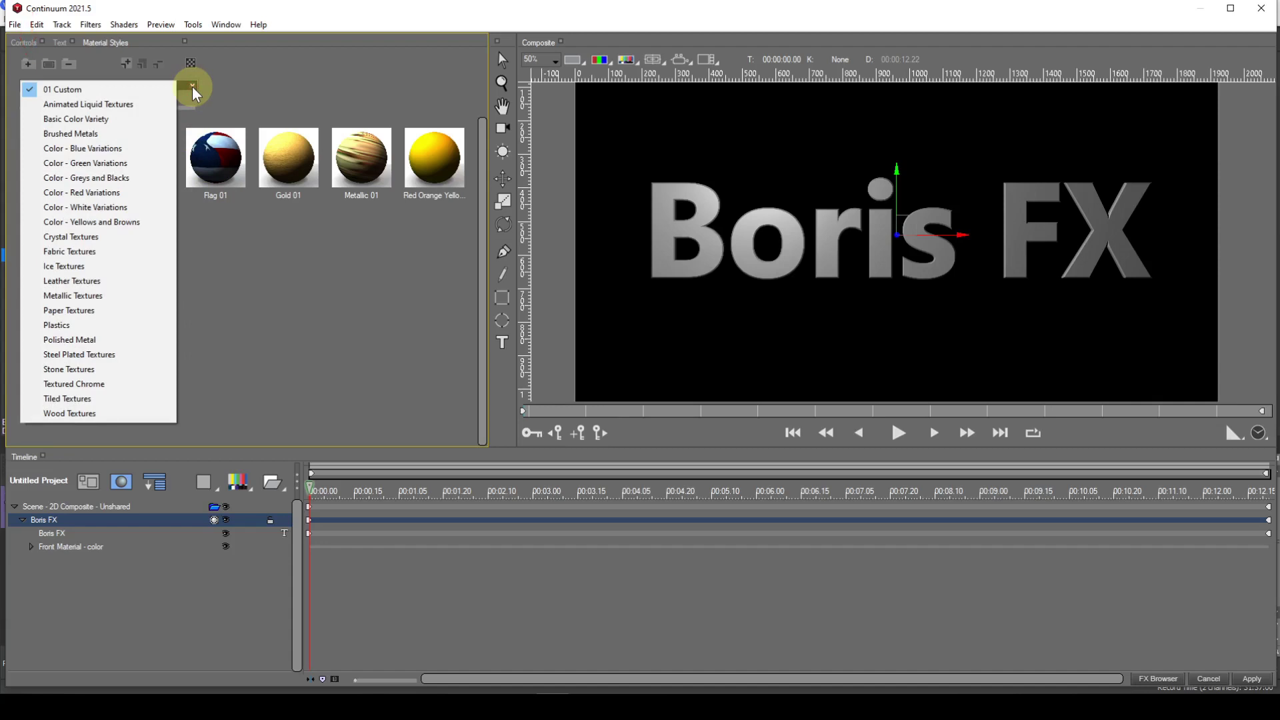
click(295, 83)
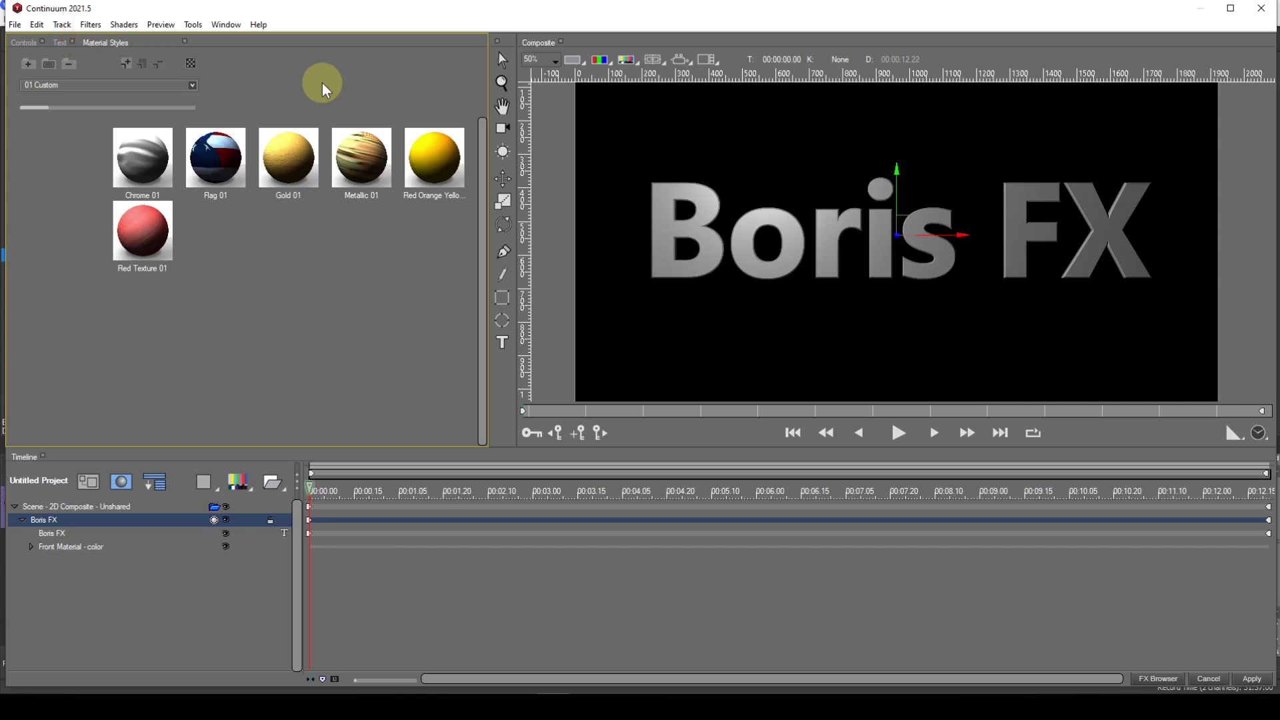
click(191, 85)
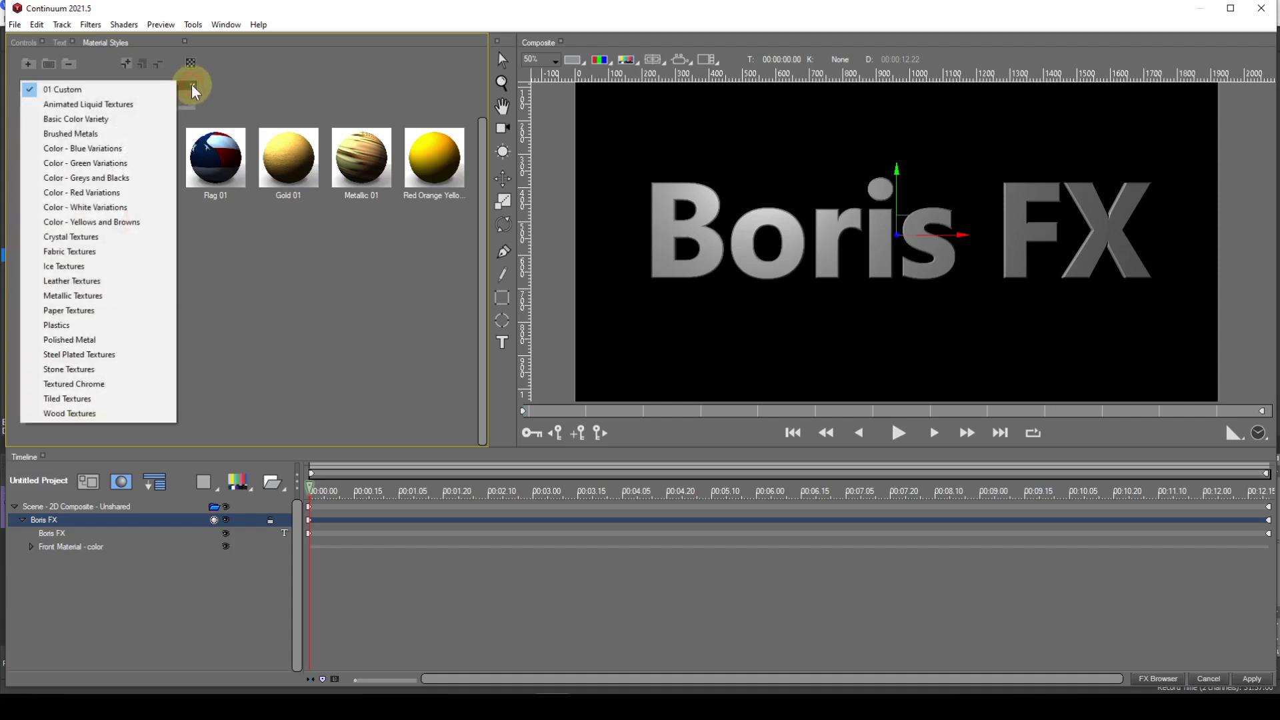
click(72, 104)
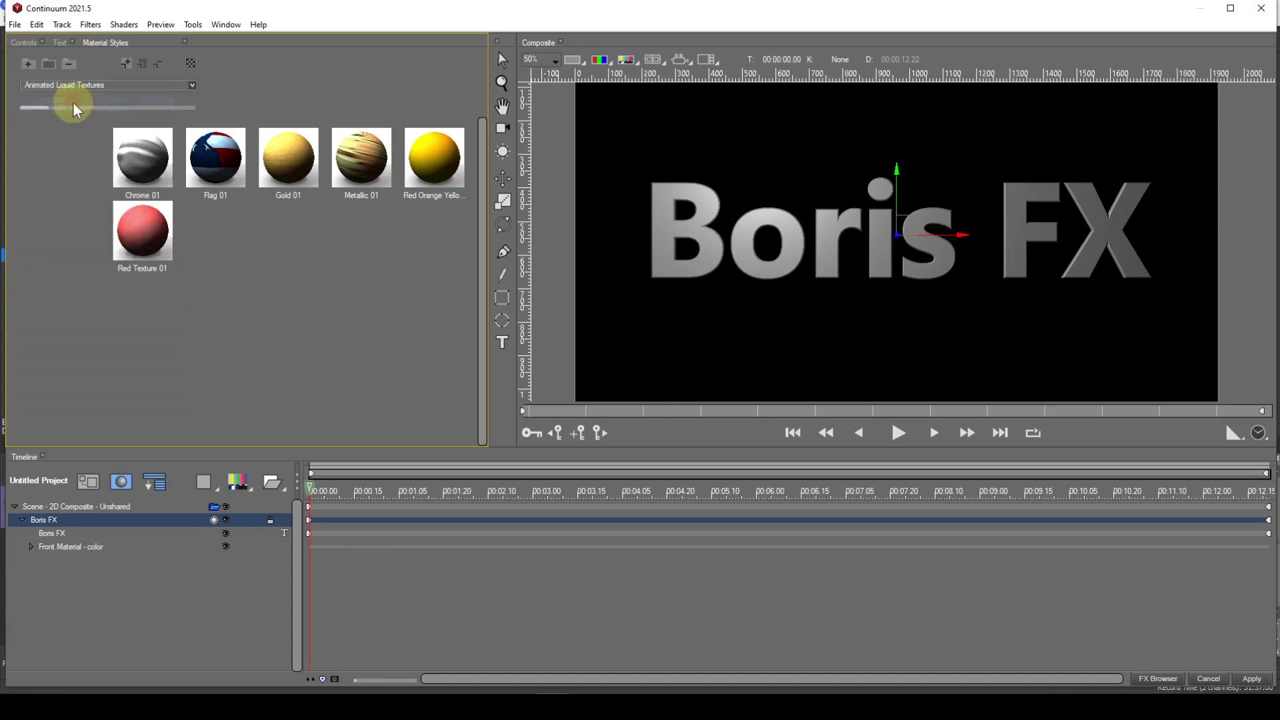
Step: Bring up the deletion prompt for the Animated Liquid Textures category and the dialog for adding a new material, cancelling both
click(70, 63)
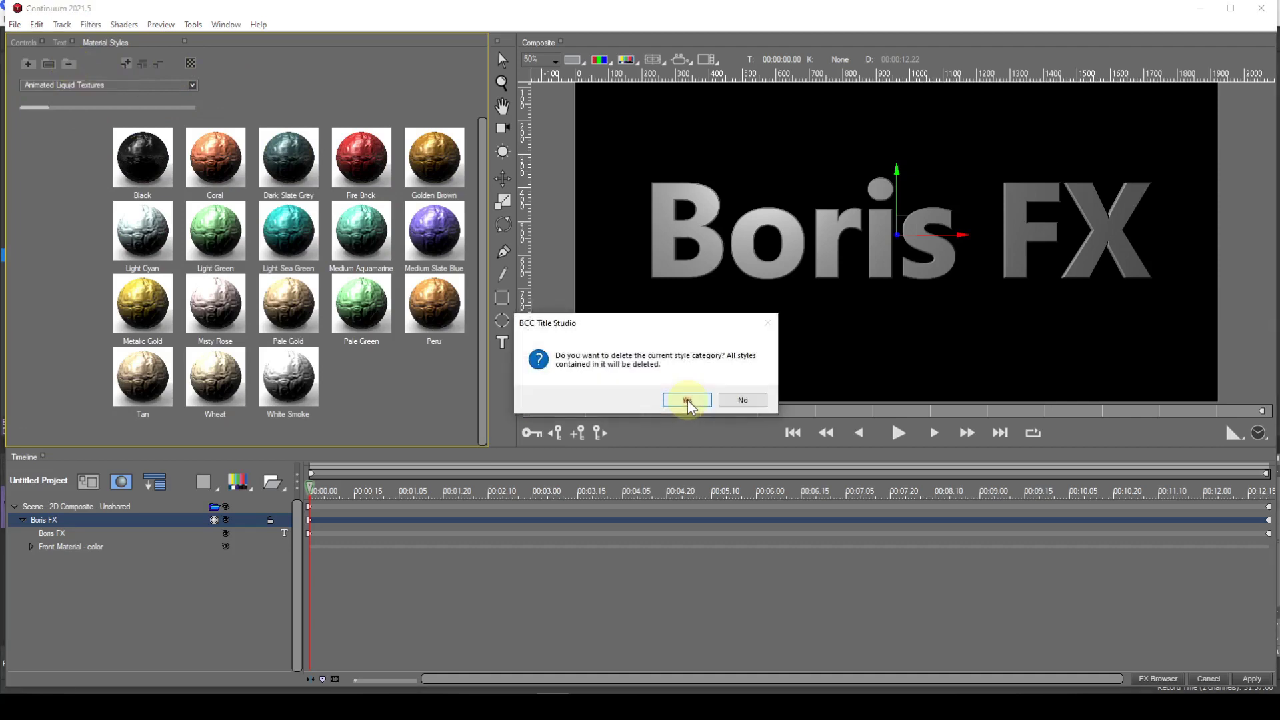
click(742, 400)
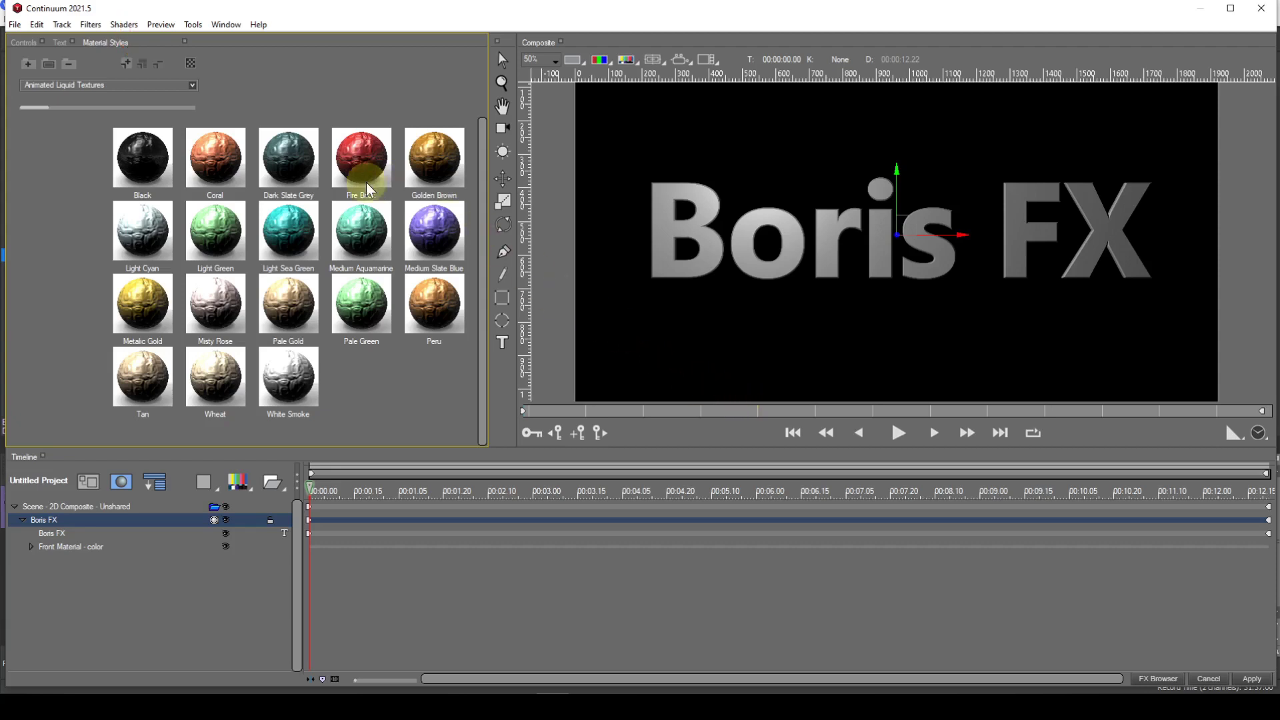
click(128, 65)
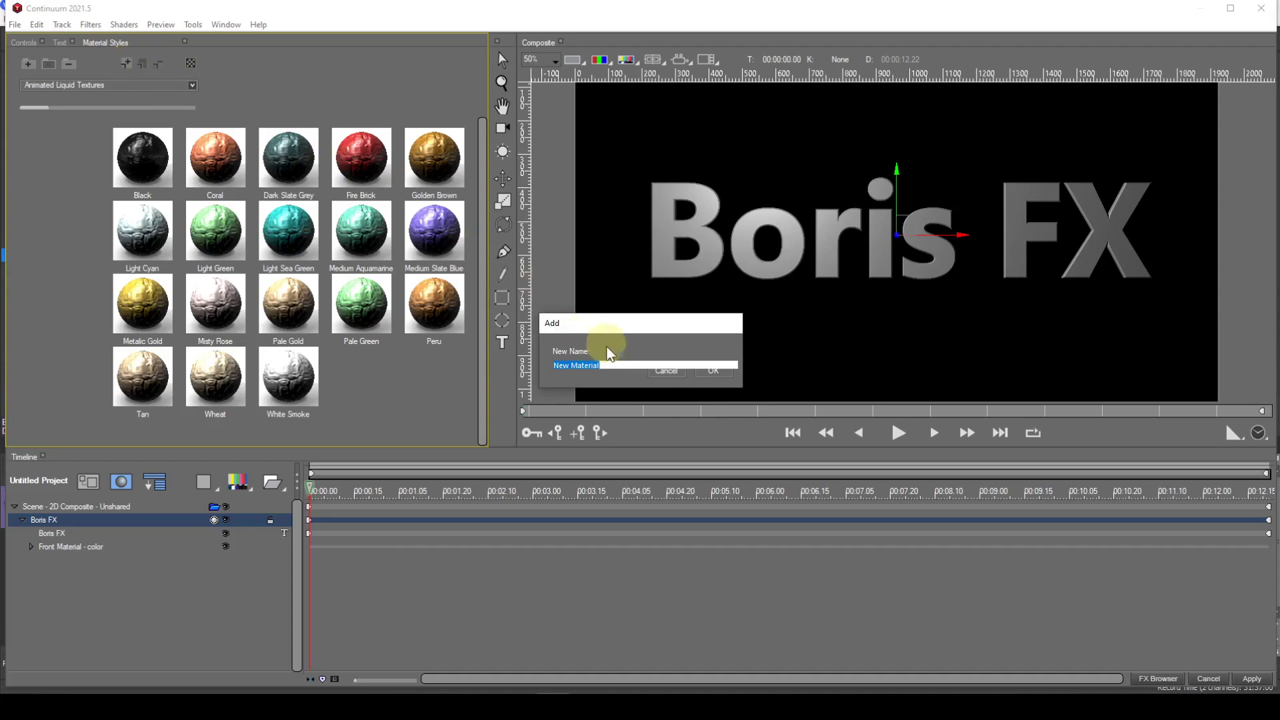
click(665, 372)
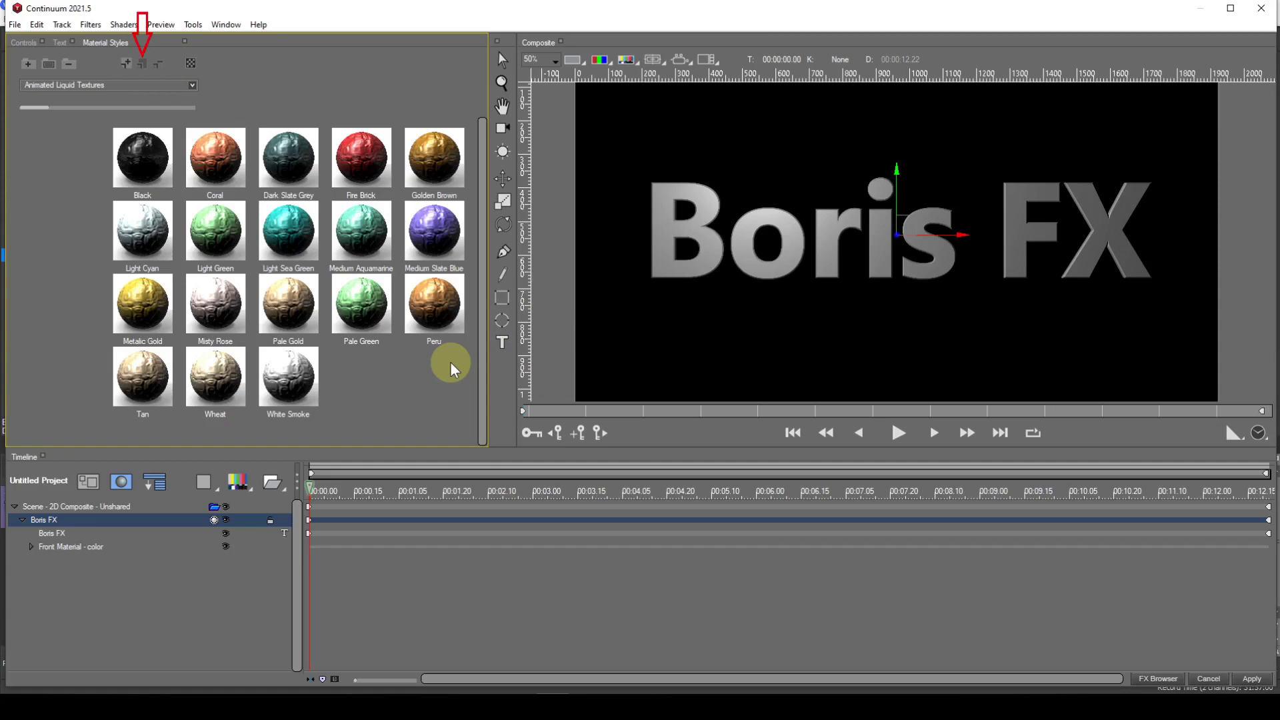
Step: Select the Fire Brick material and bring up its rename dialog and deletion prompt, cancelling both
click(366, 166)
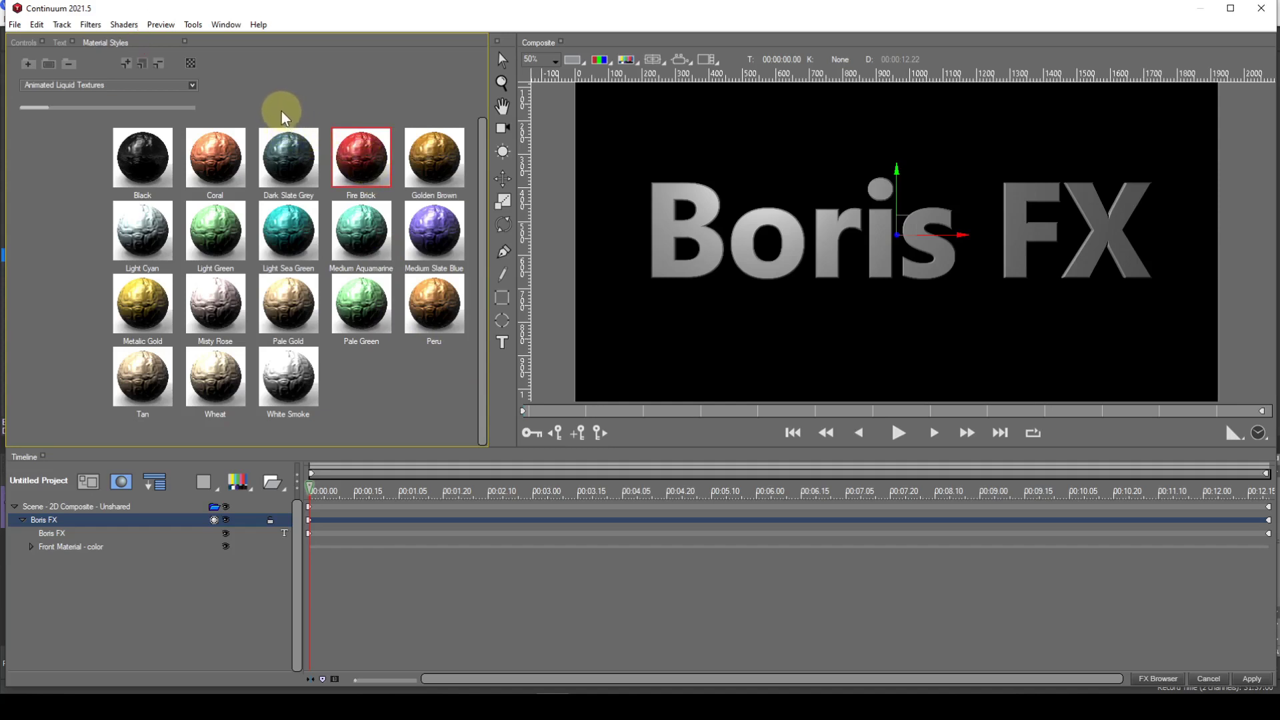
click(142, 63)
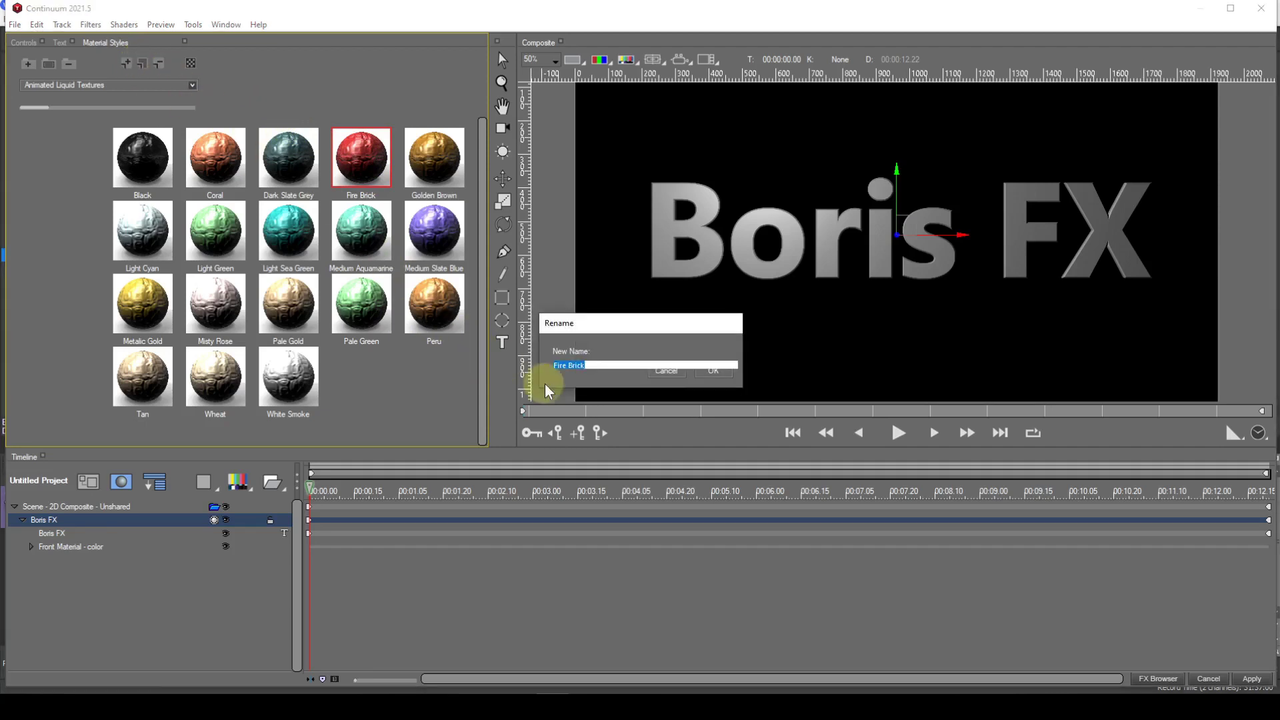
click(664, 371)
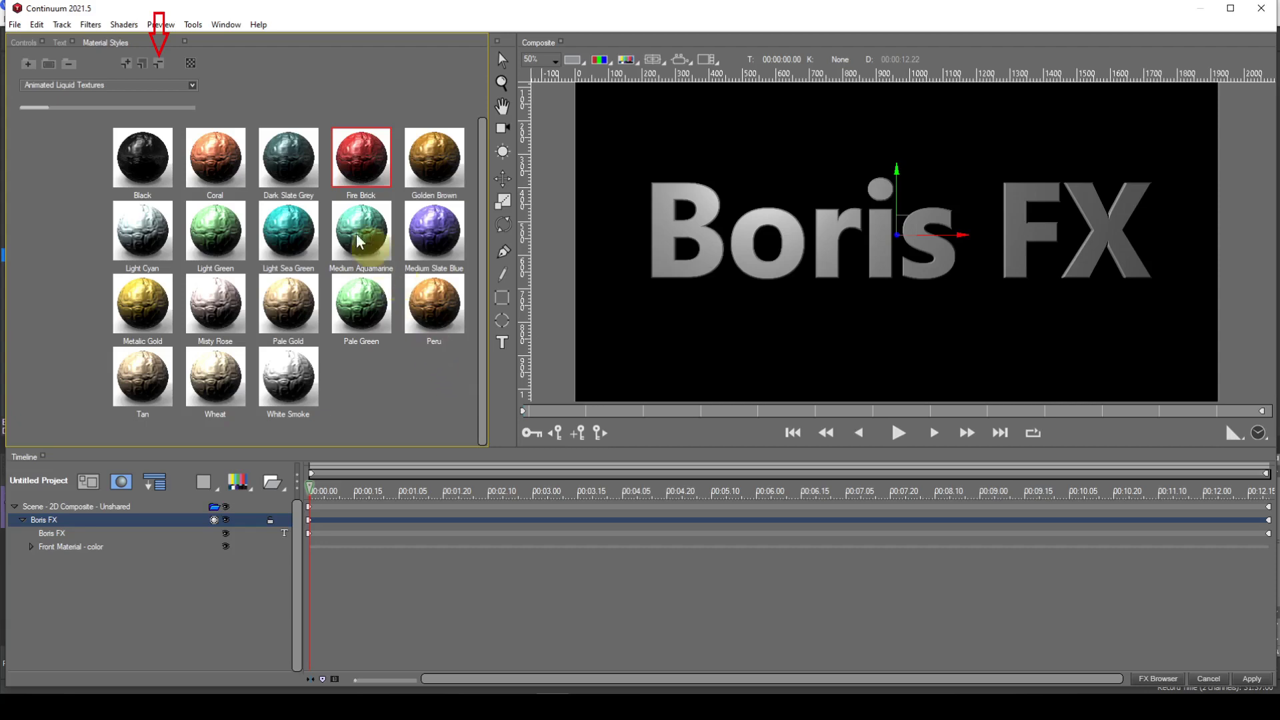
click(159, 65)
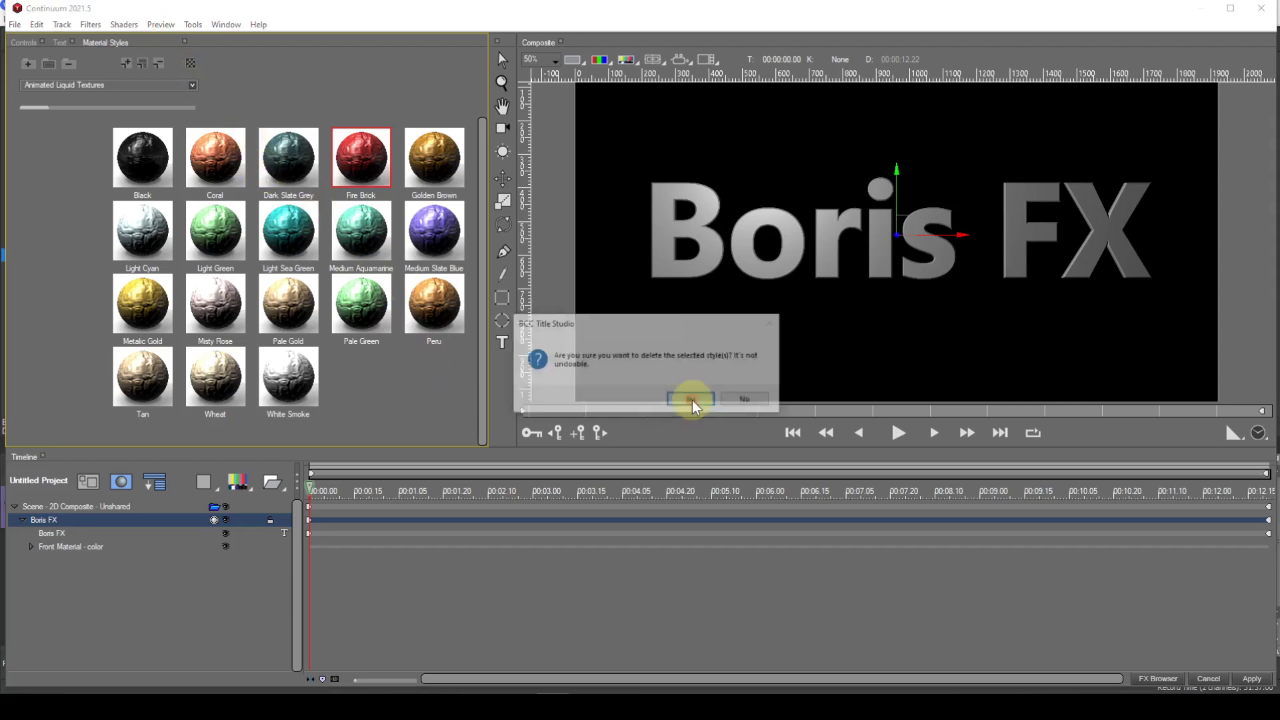
click(738, 399)
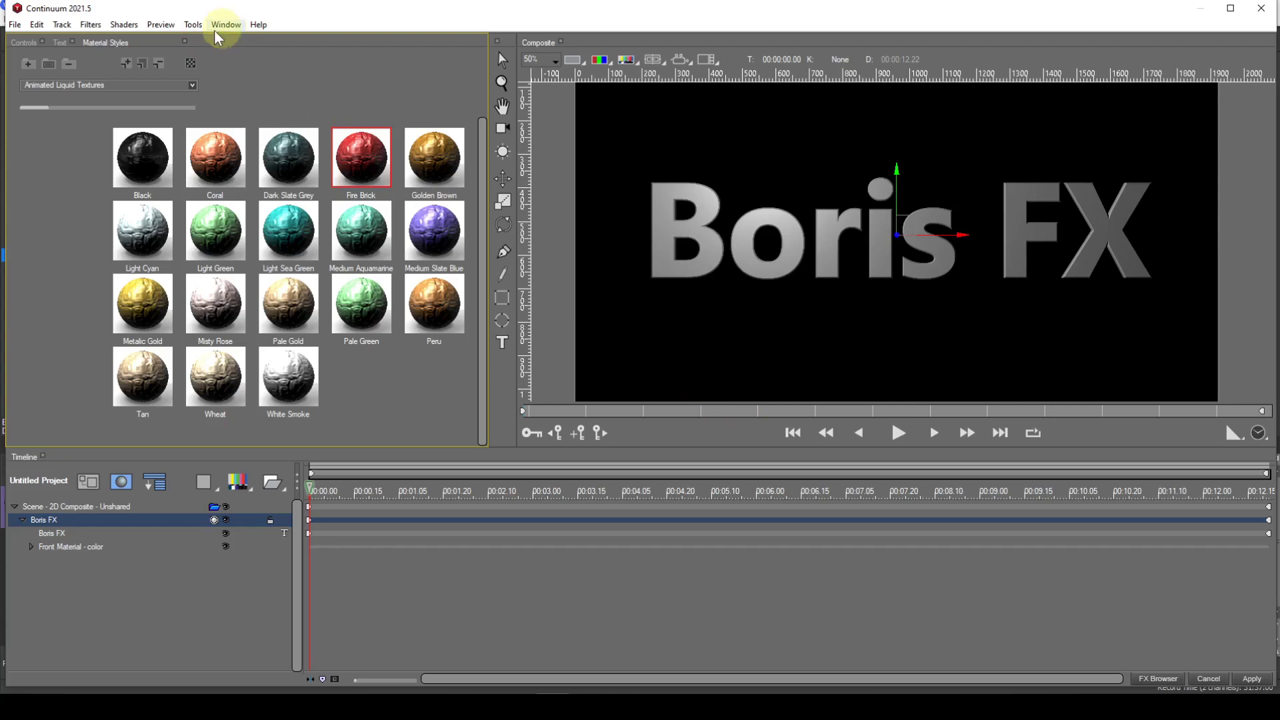
Step: Toggle the checkered background of the material previews off and back on, and enlarge the material thumbnails slightly
click(190, 63)
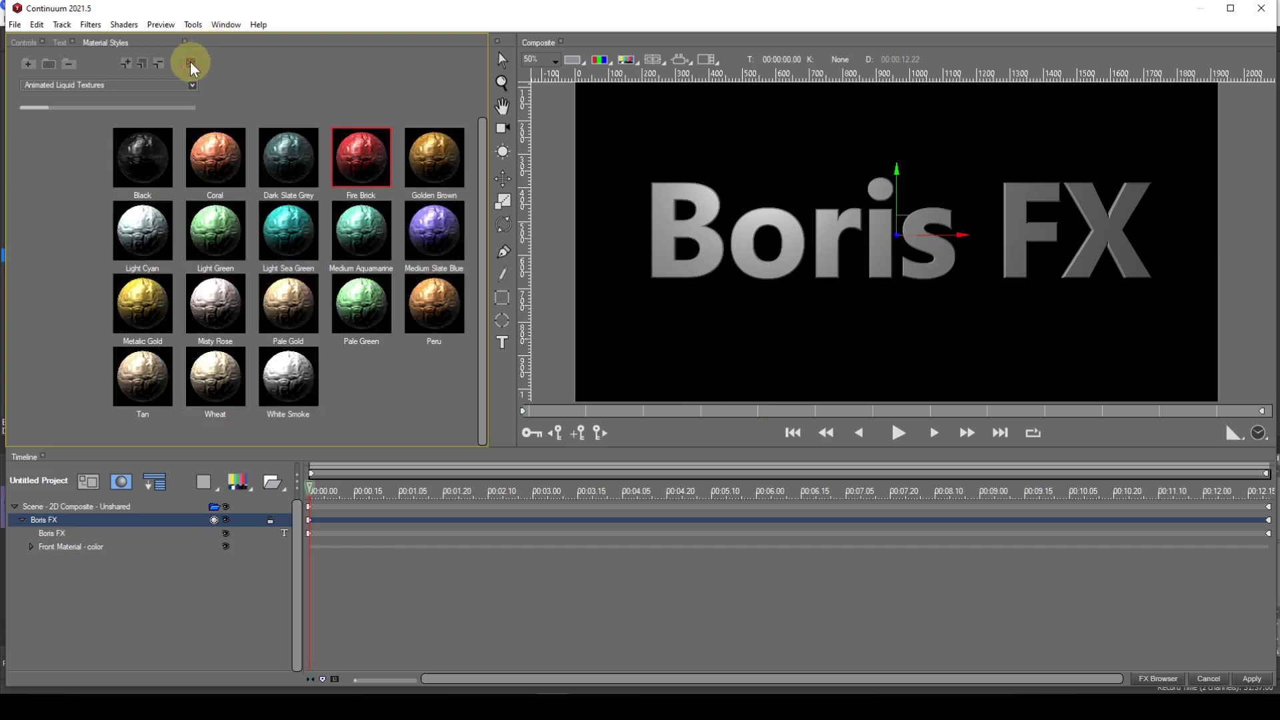
click(190, 63)
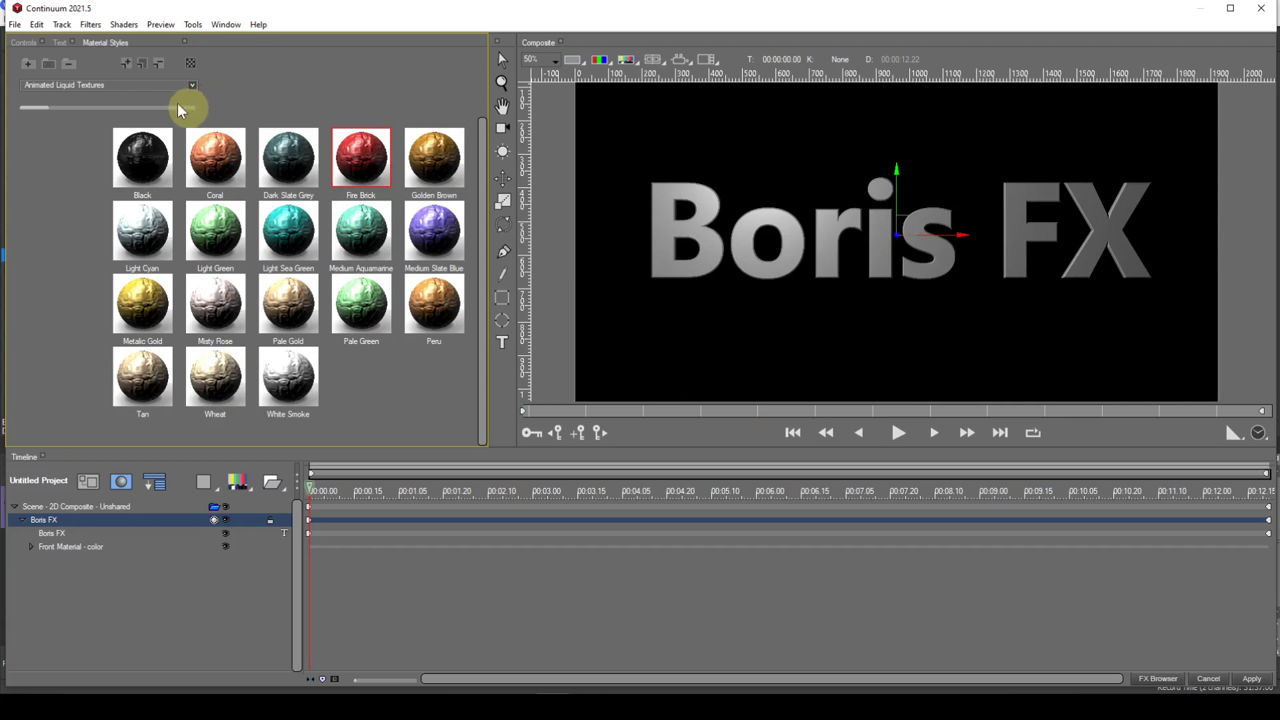
click(192, 85)
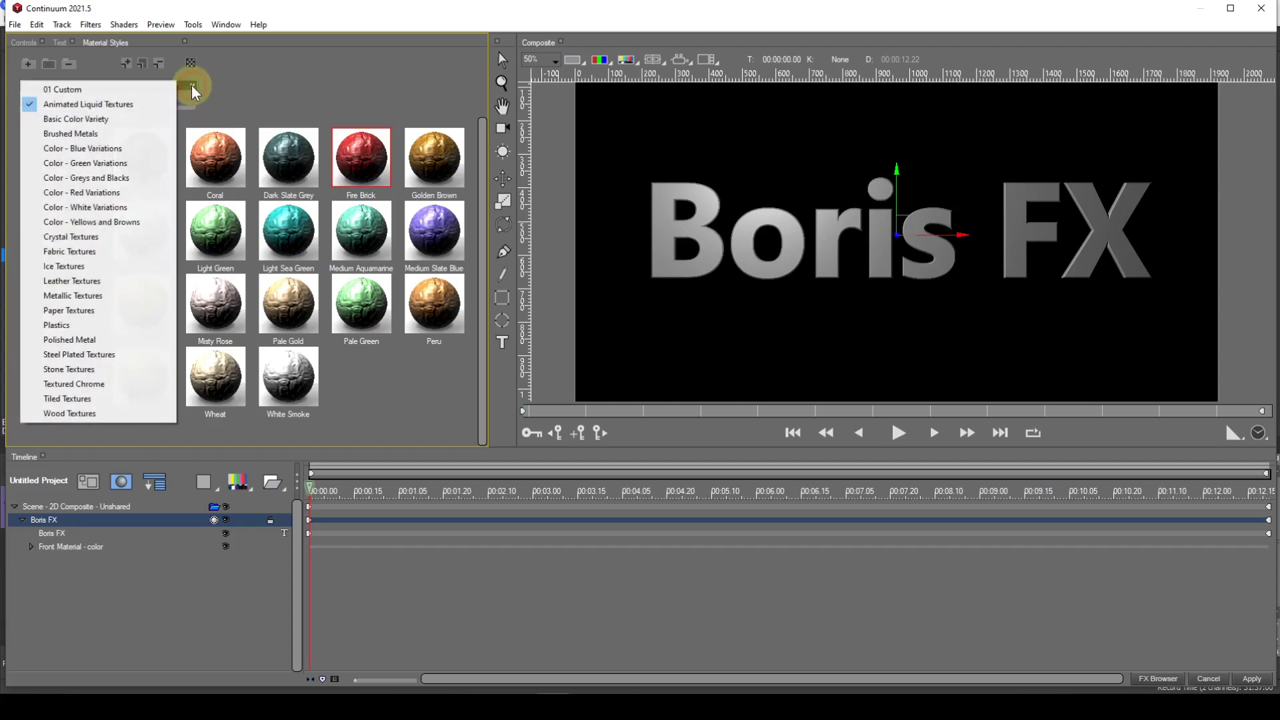
click(287, 86)
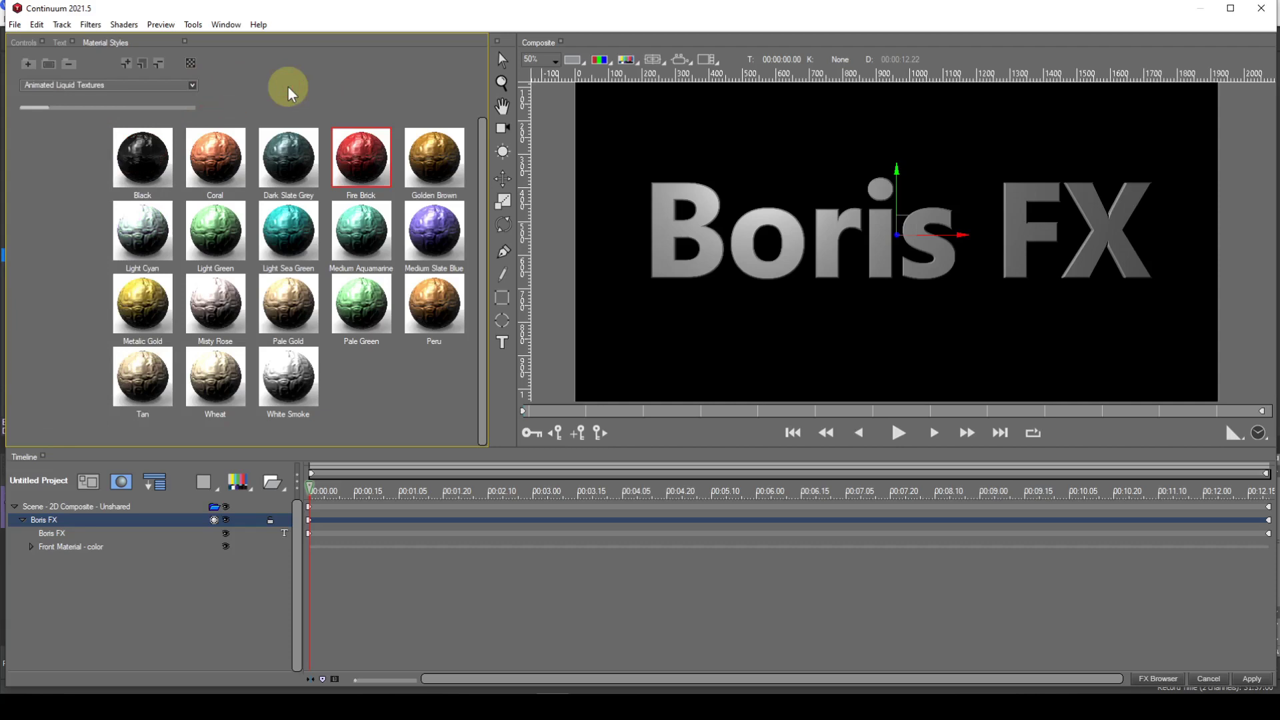
drag(45, 107, 55, 107)
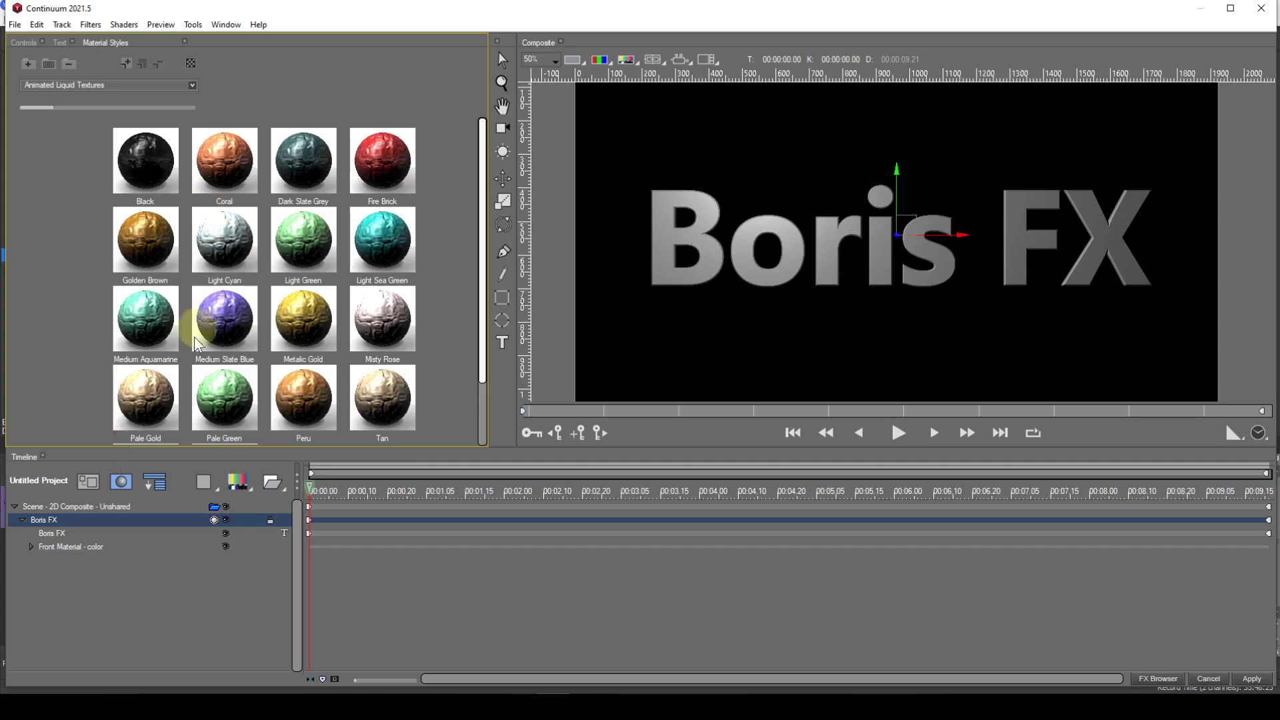
Step: Apply the Light Green liquid texture material to the Boris FX text track
click(122, 482)
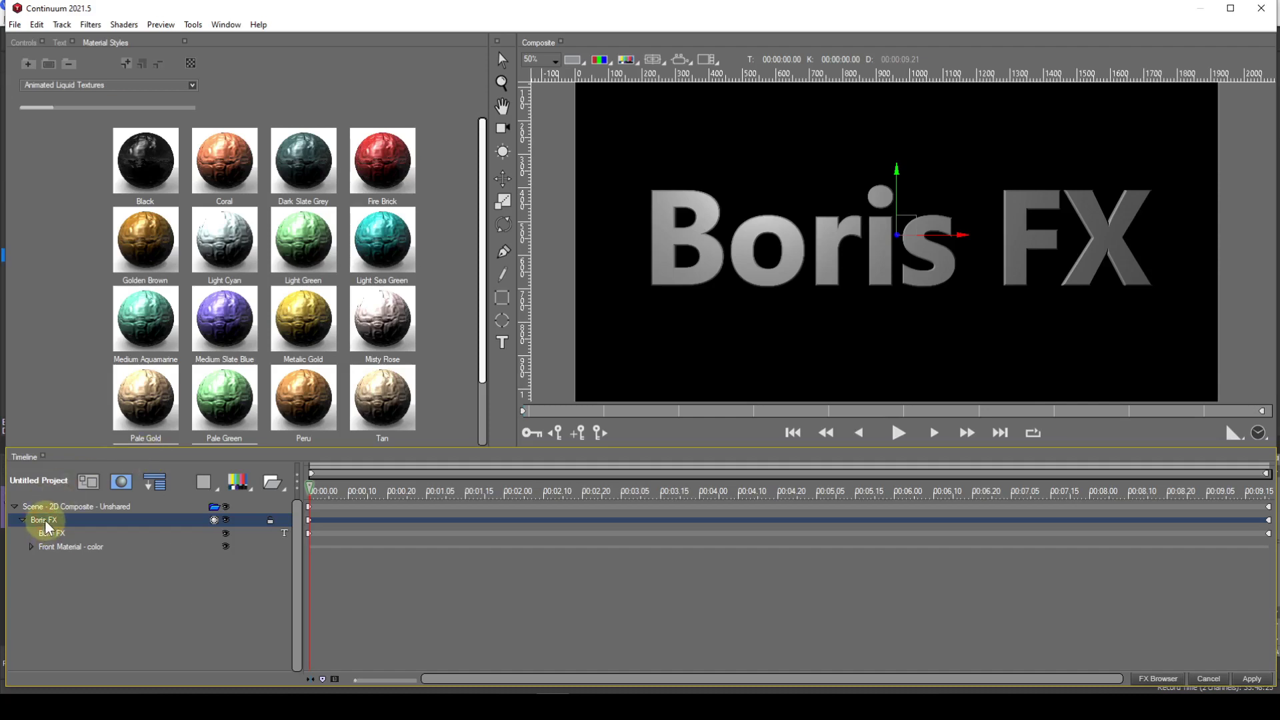
click(297, 251)
double_click(297, 252)
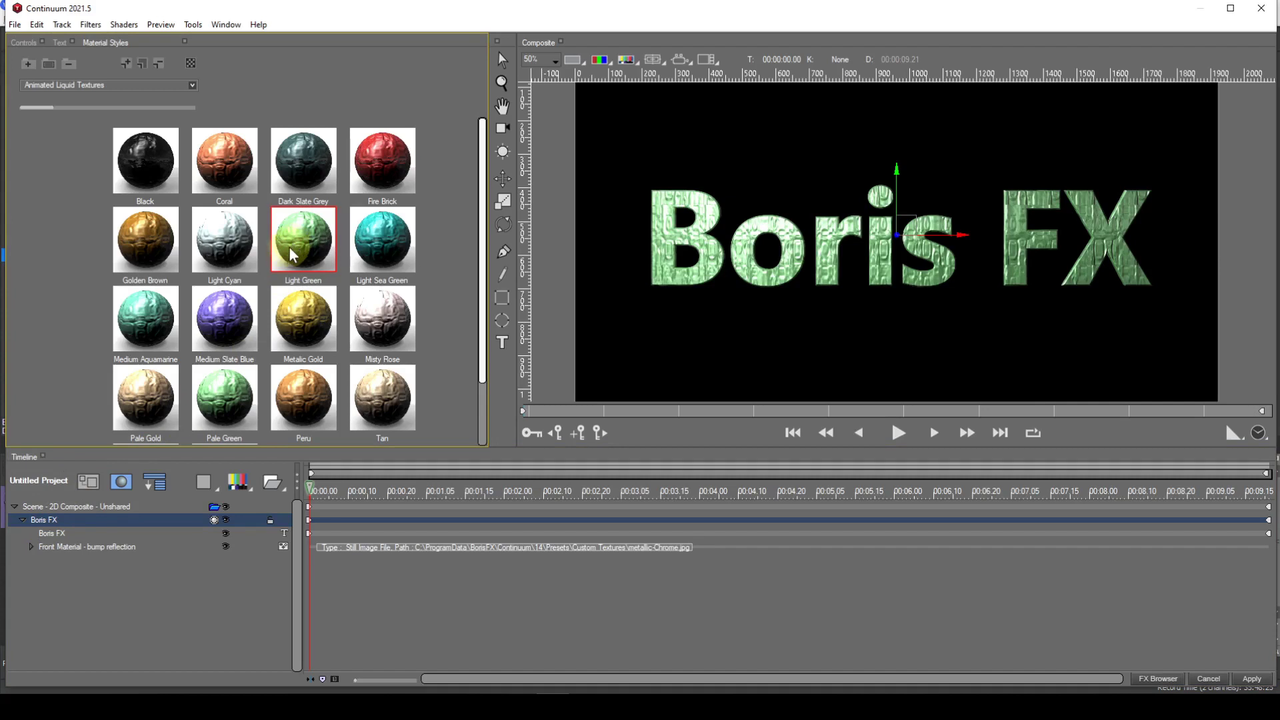
Step: Apply the Fire Brick liquid texture to the text's Front Material track
click(91, 548)
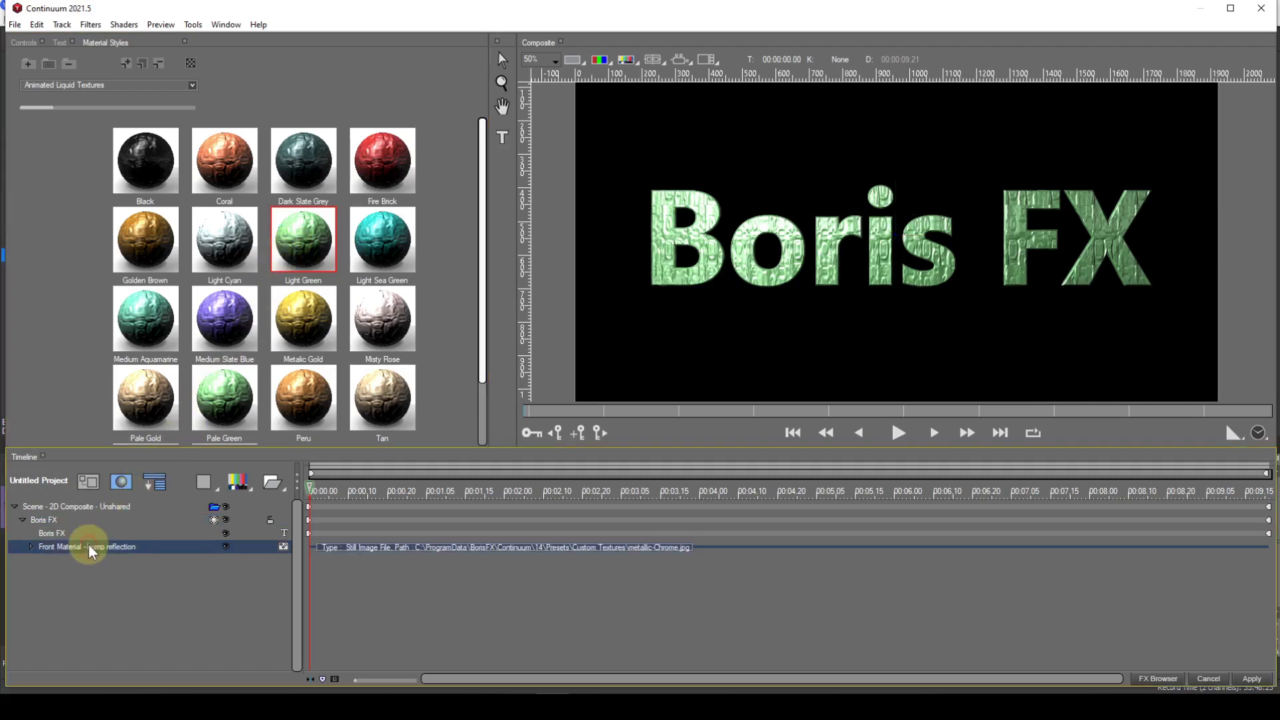
click(380, 175)
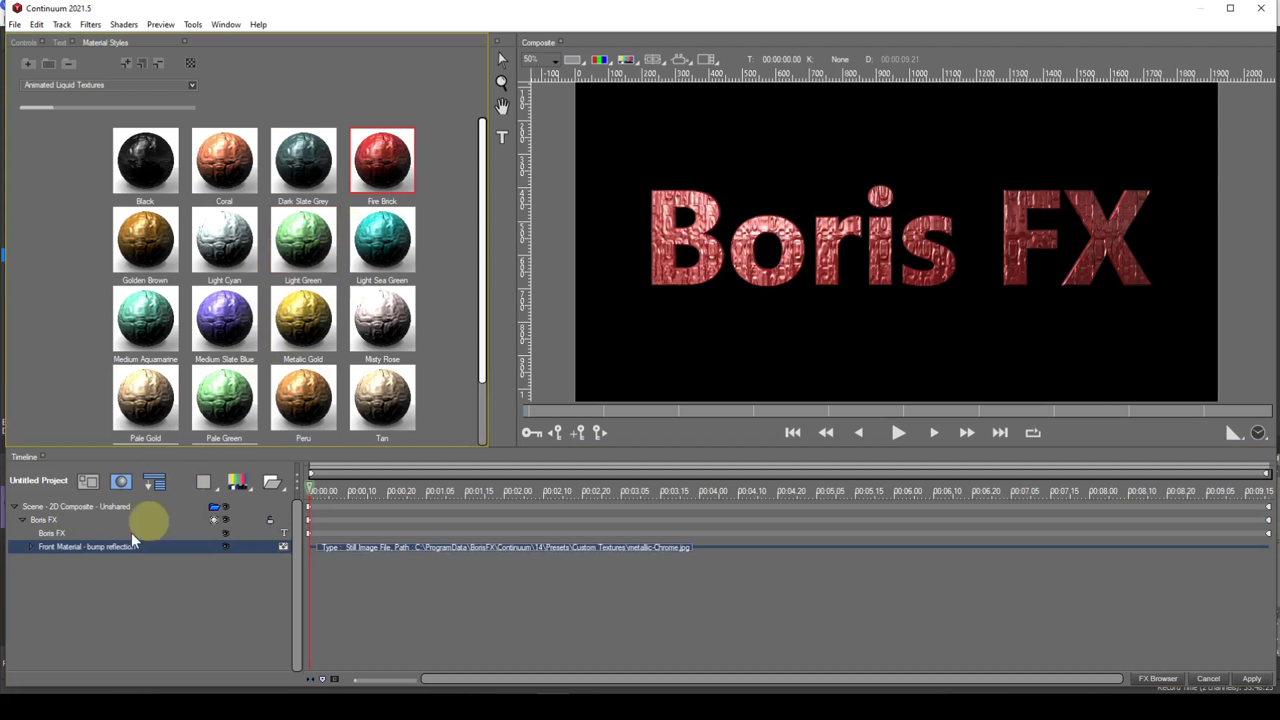
click(32, 546)
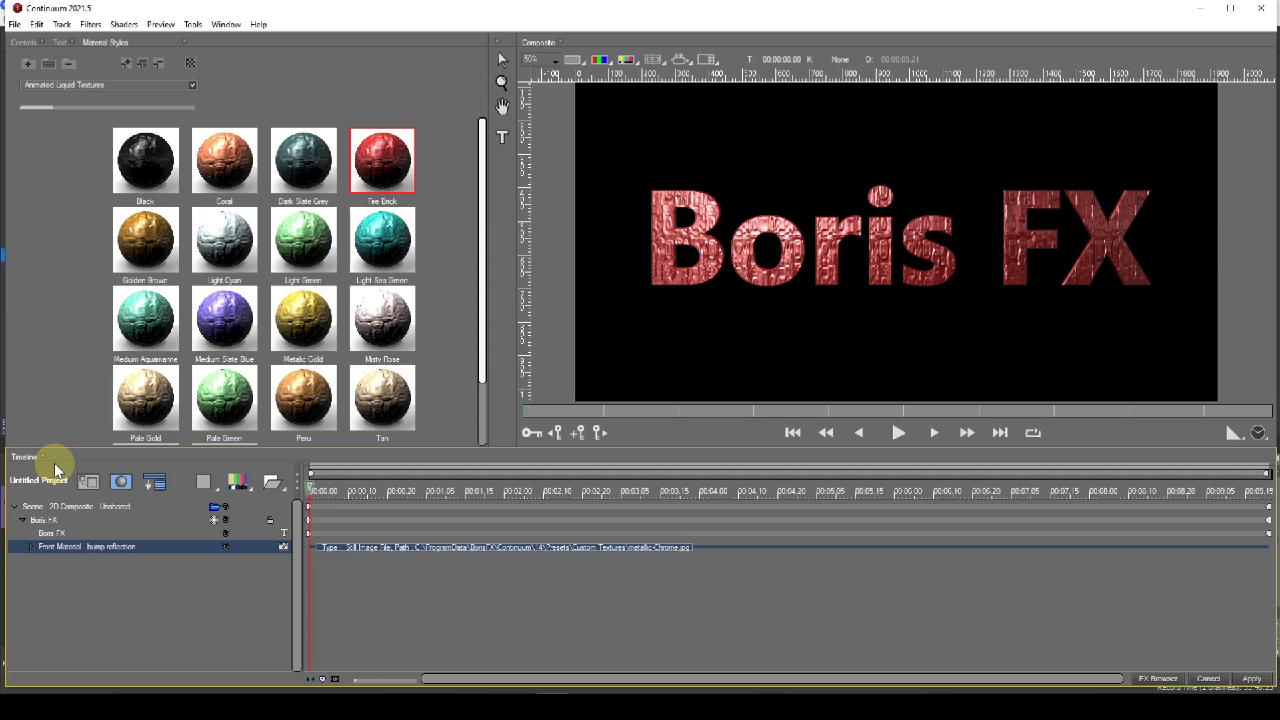
Step: Undo the Fire Brick and Light Green material changes on the text
key(ctrl+z)
key(ctrl+z)
key(ctrl+z)
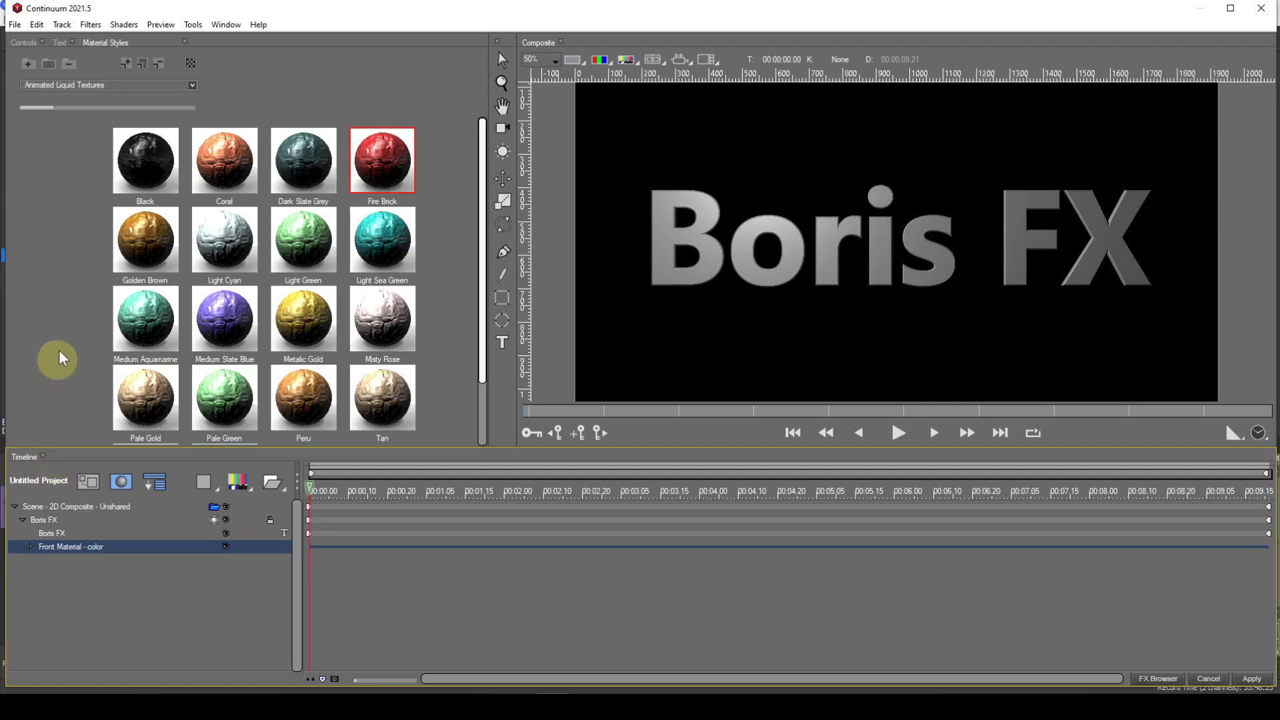
Step: Apply the Flag 01 material from the 01 Custom category to the Boris FX text track
click(190, 86)
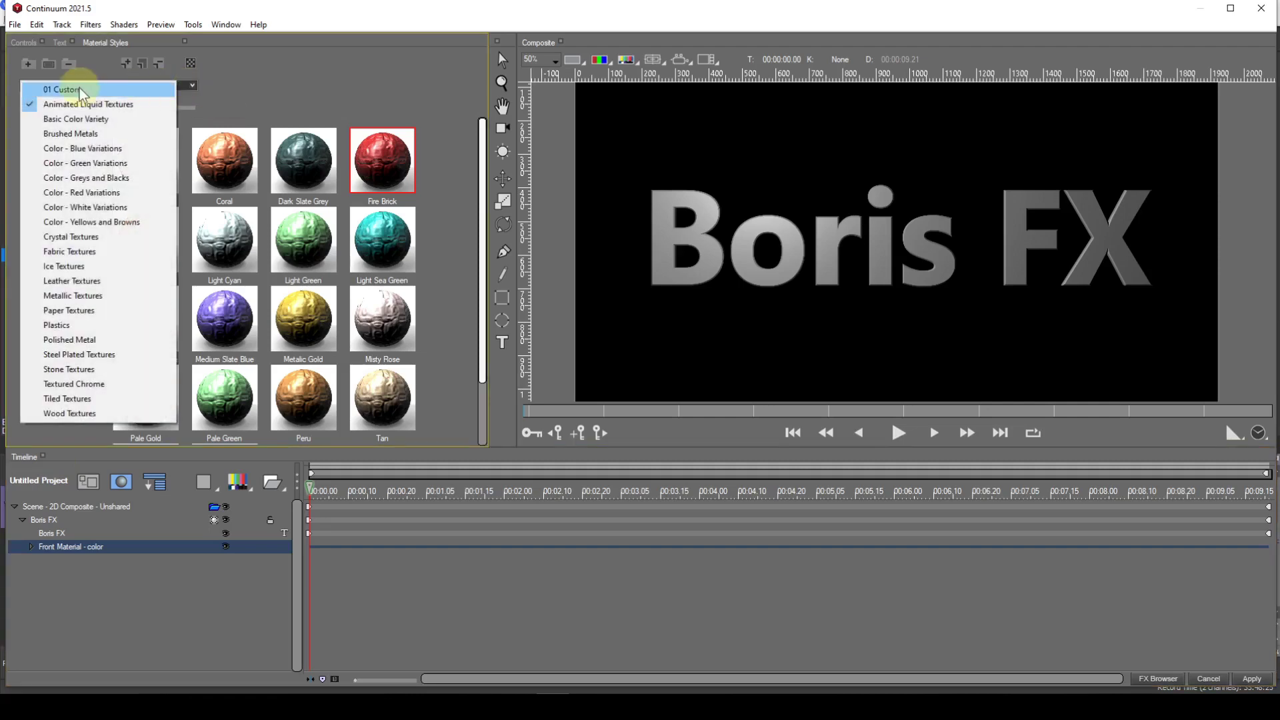
click(79, 88)
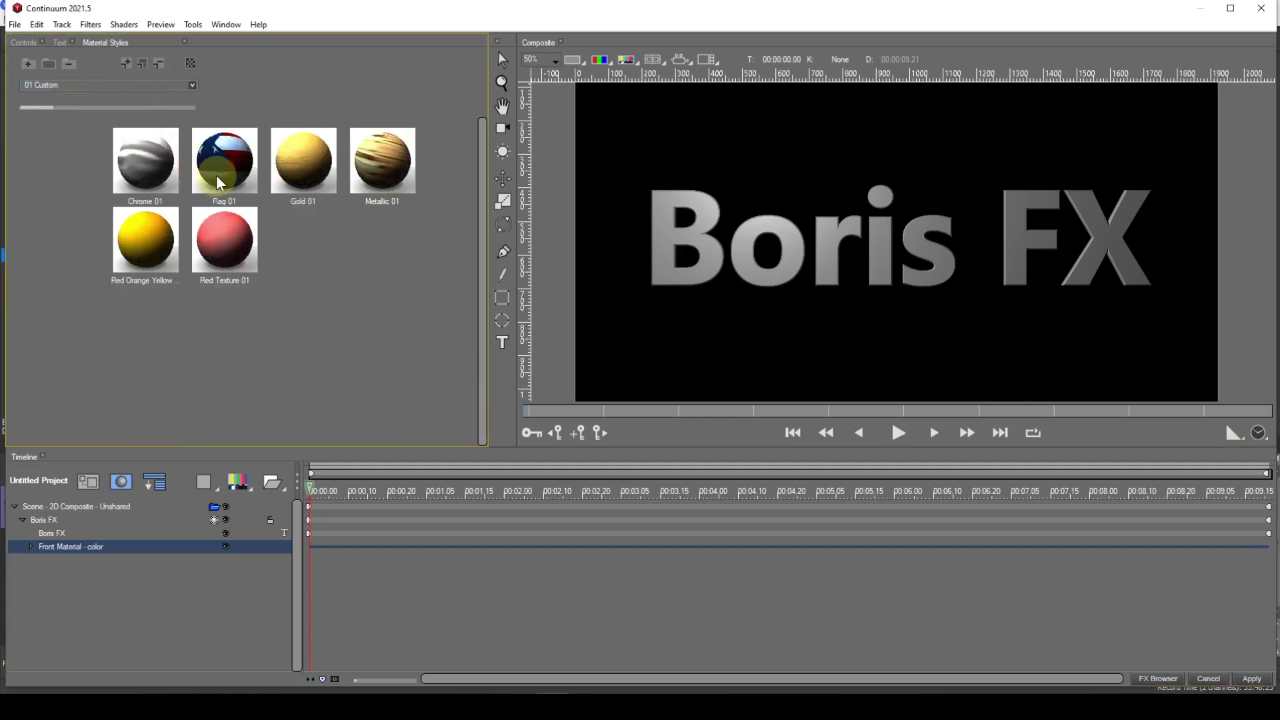
click(51, 518)
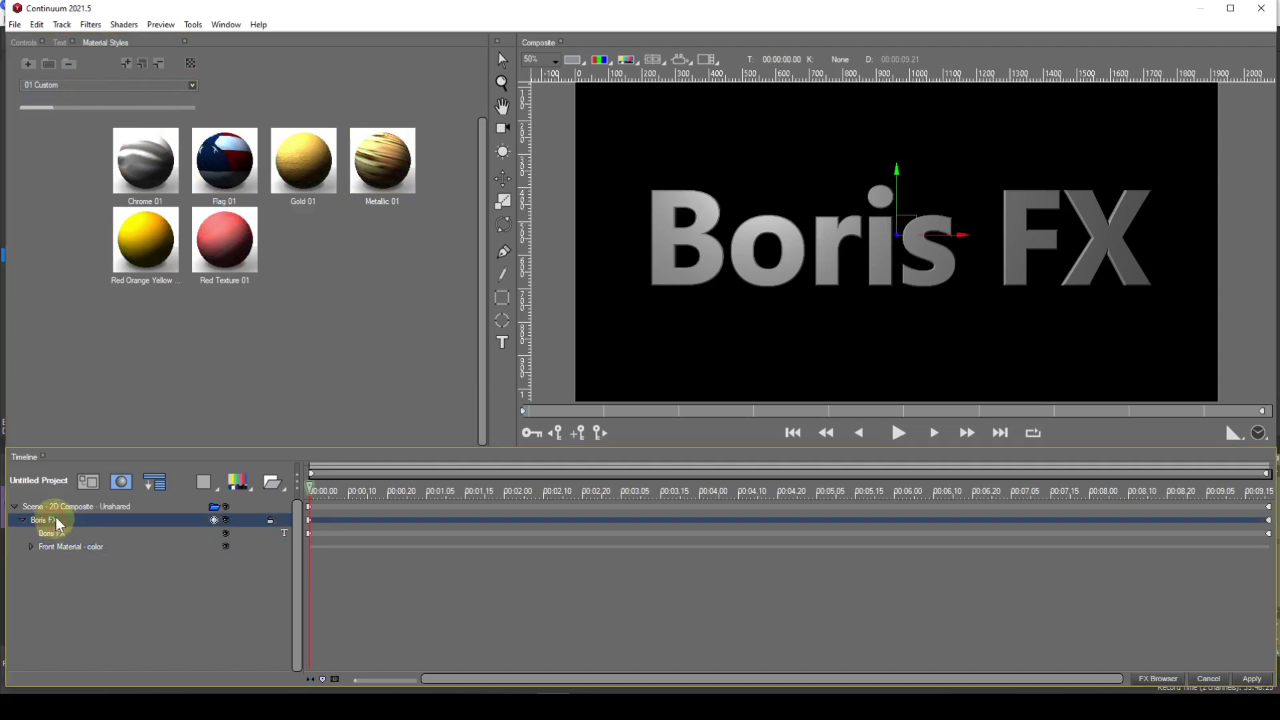
double_click(230, 161)
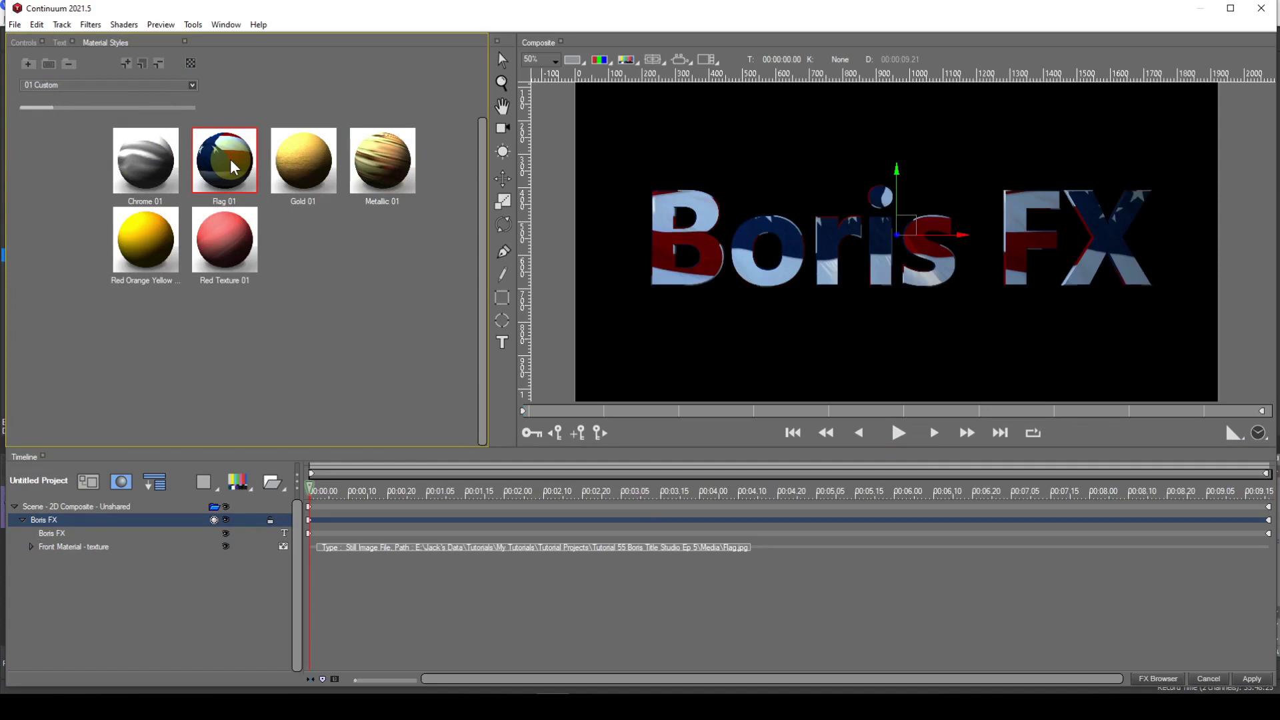
Step: Set the front material's flag texture to X Shift 14, Y Shift 30 and Y Scale 60
click(30, 546)
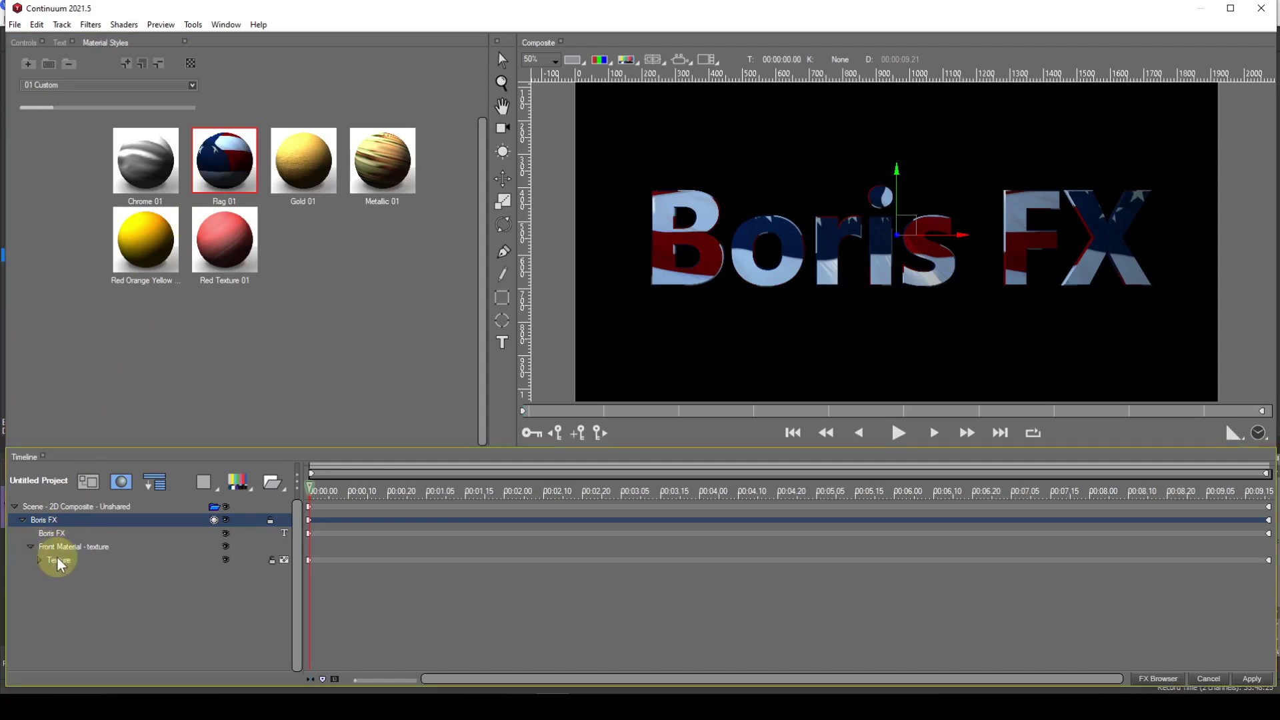
click(59, 561)
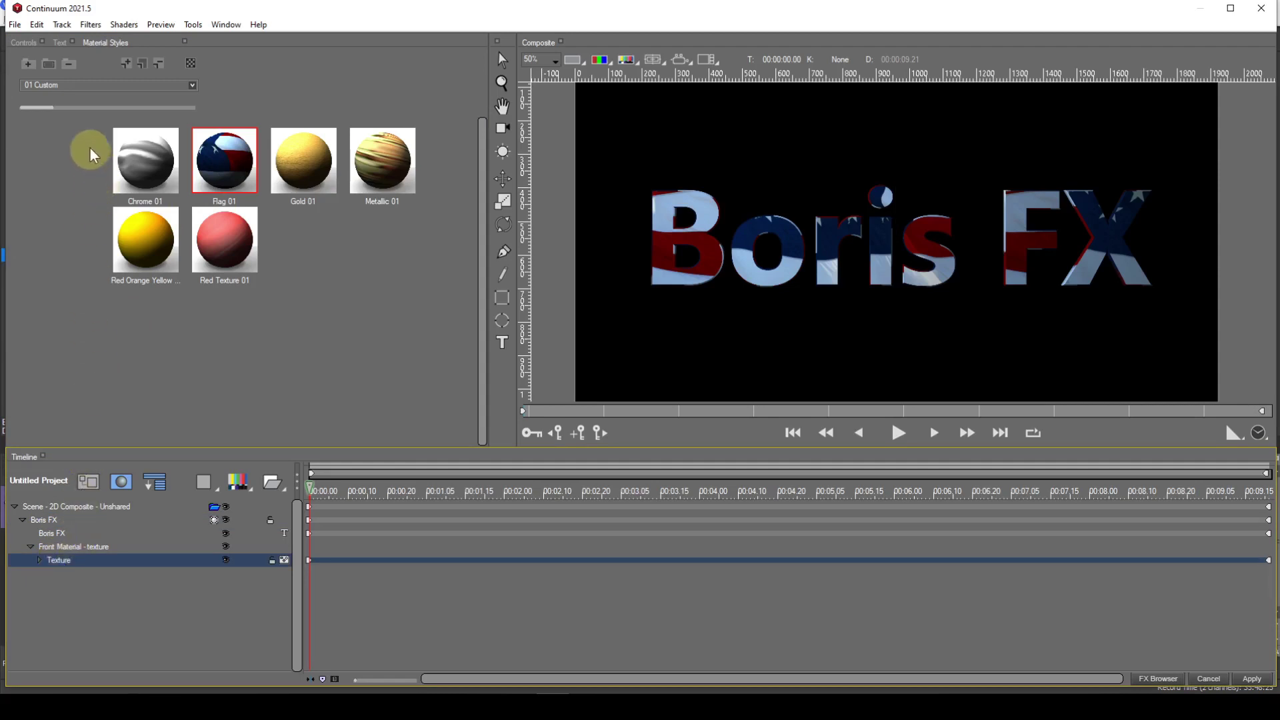
click(25, 42)
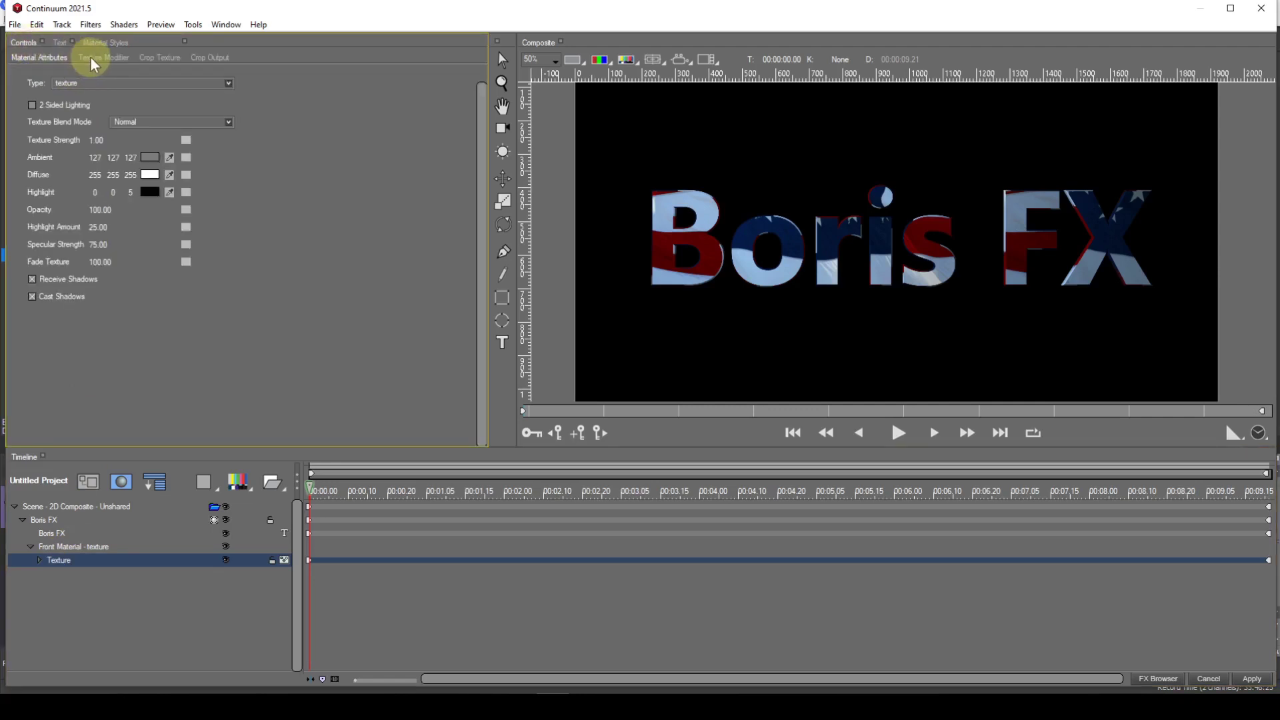
click(94, 58)
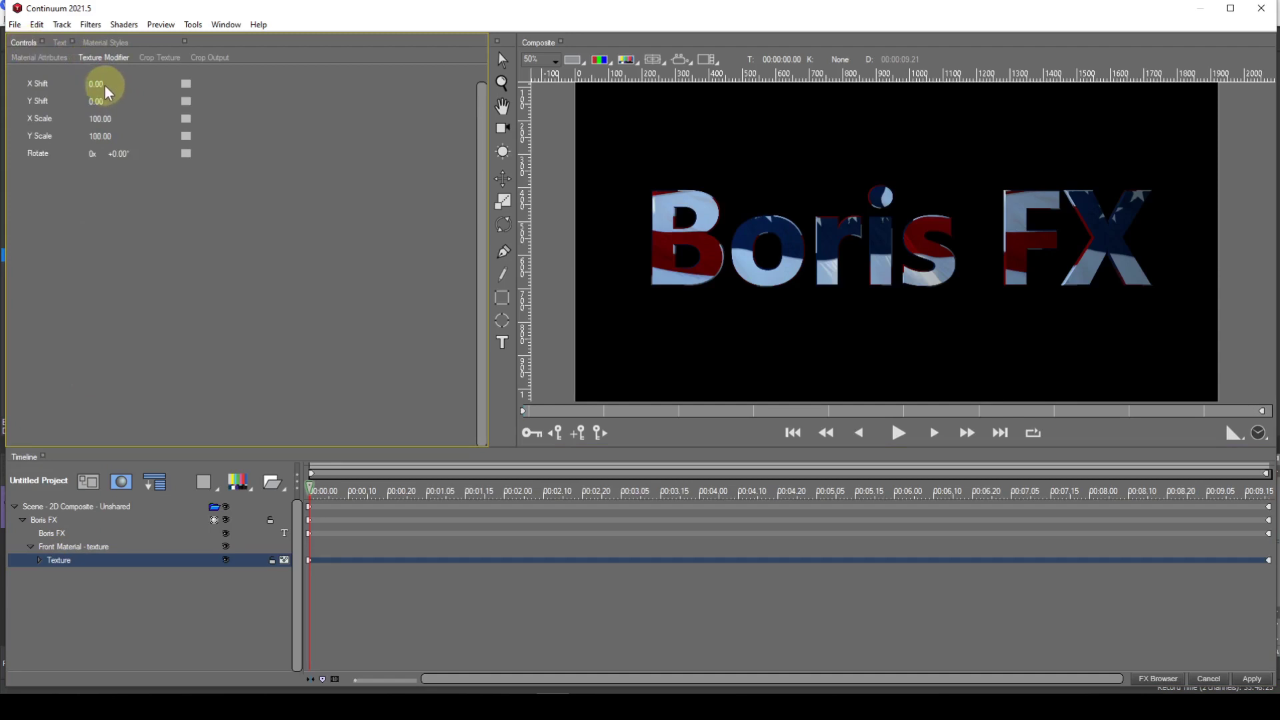
drag(105, 86, 96, 133)
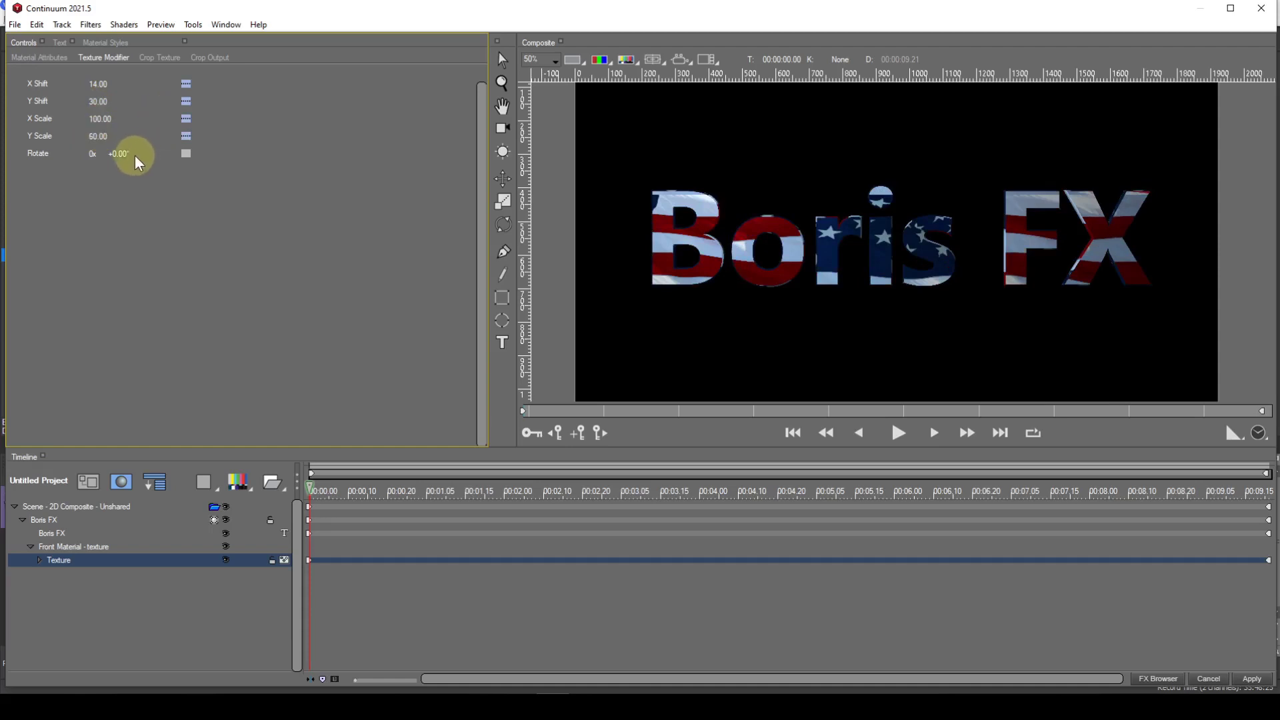
Step: Rotate the flag texture on the text's front material to 14.4°
drag(120, 154, 127, 153)
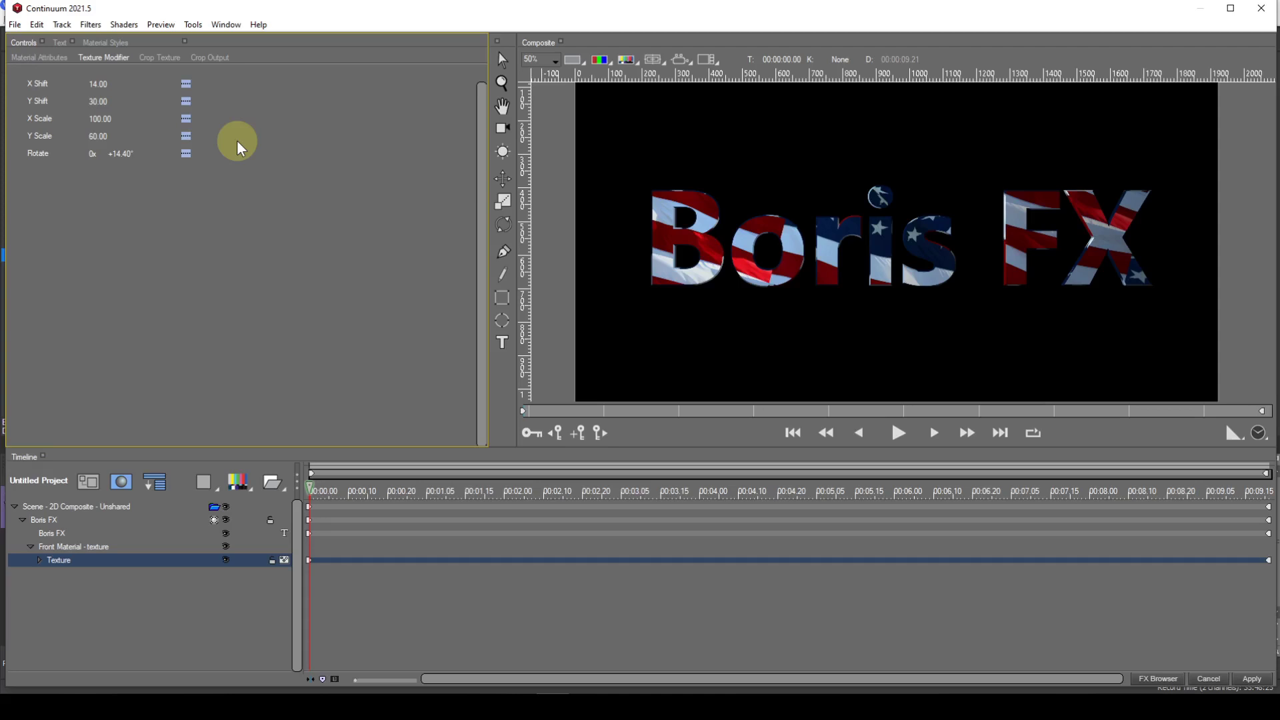
Step: Delete the text's 2D Composite scene and draw a rectangle about 640 by 340 pixels near mid-frame on a new Spline Object track
click(72, 508)
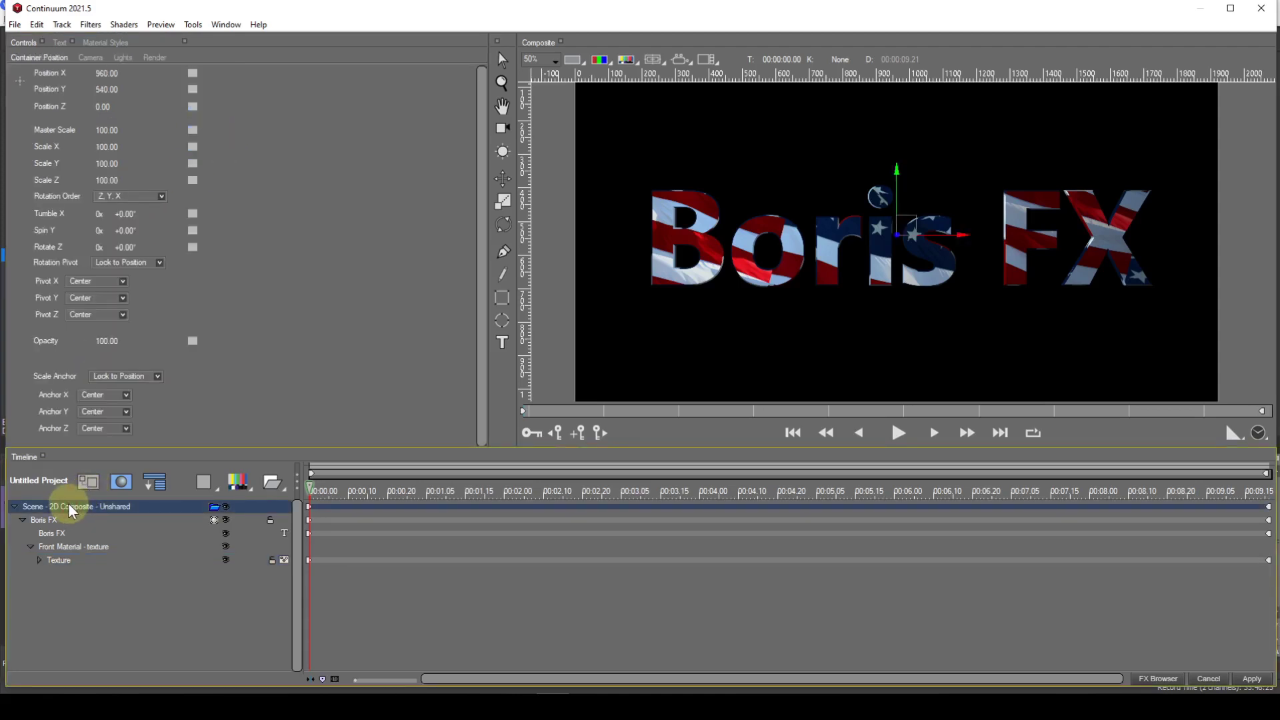
key(Delete)
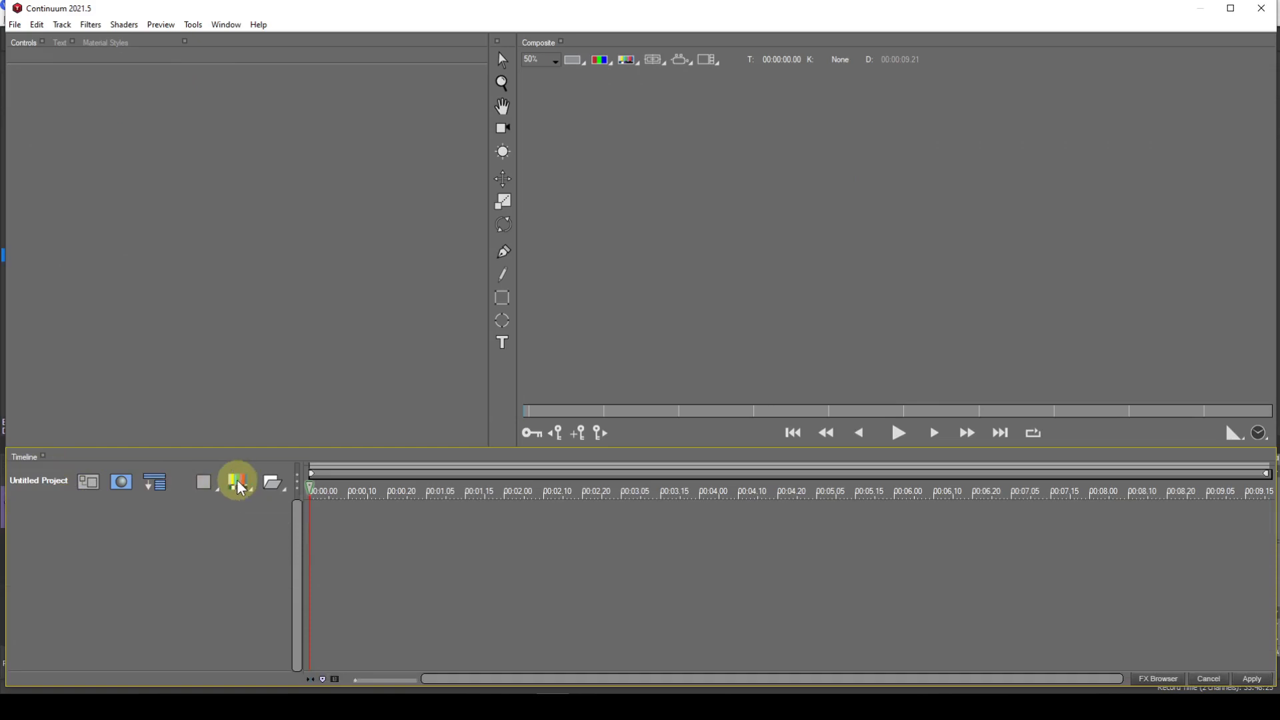
click(238, 482)
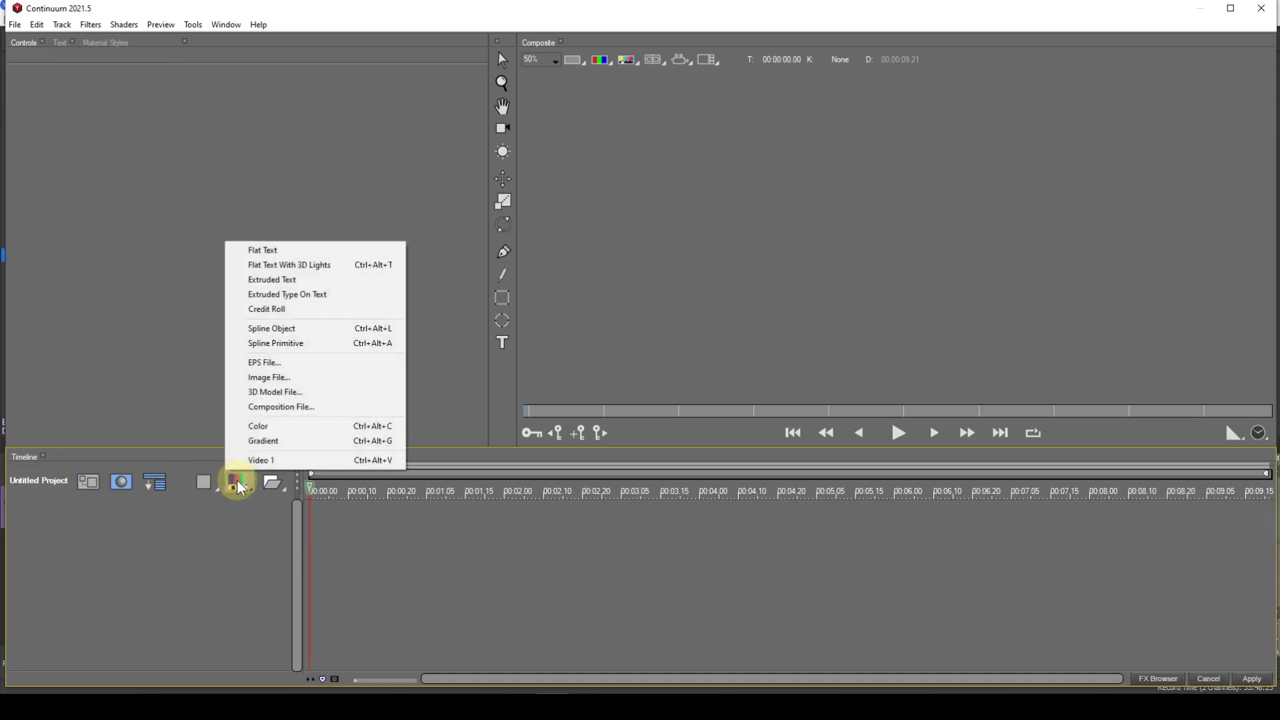
click(290, 328)
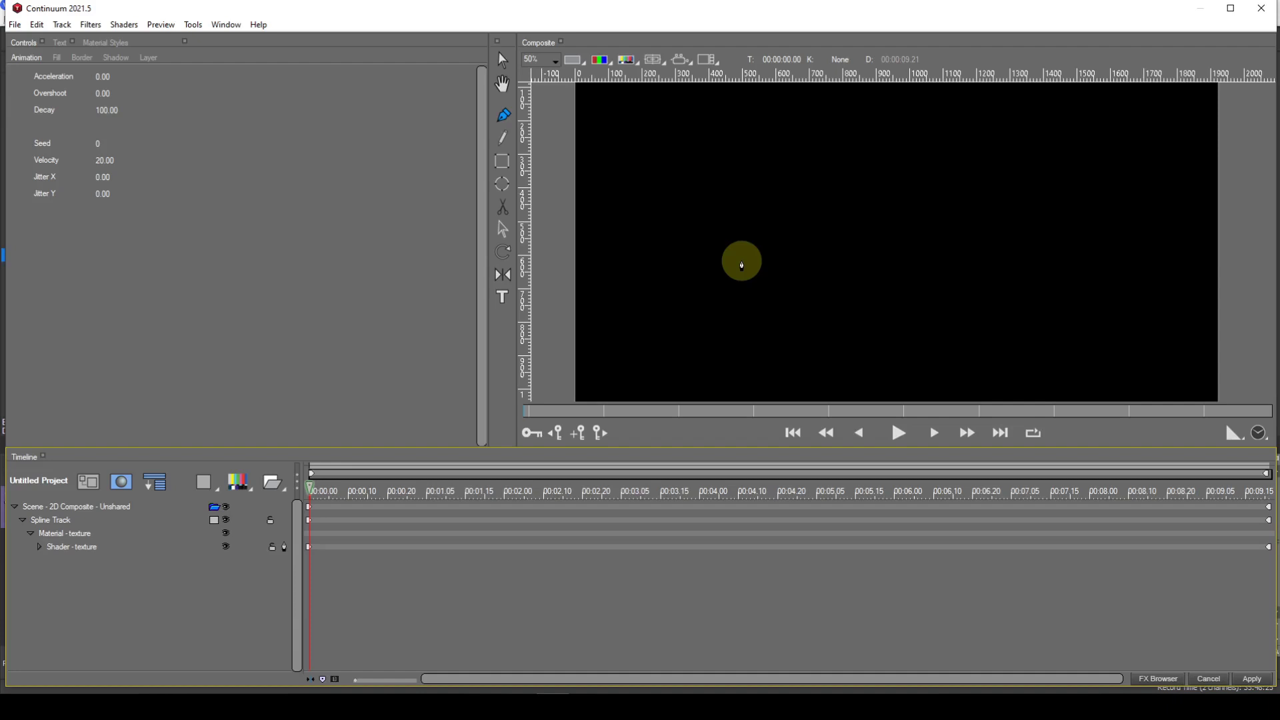
click(511, 163)
drag(787, 204, 999, 318)
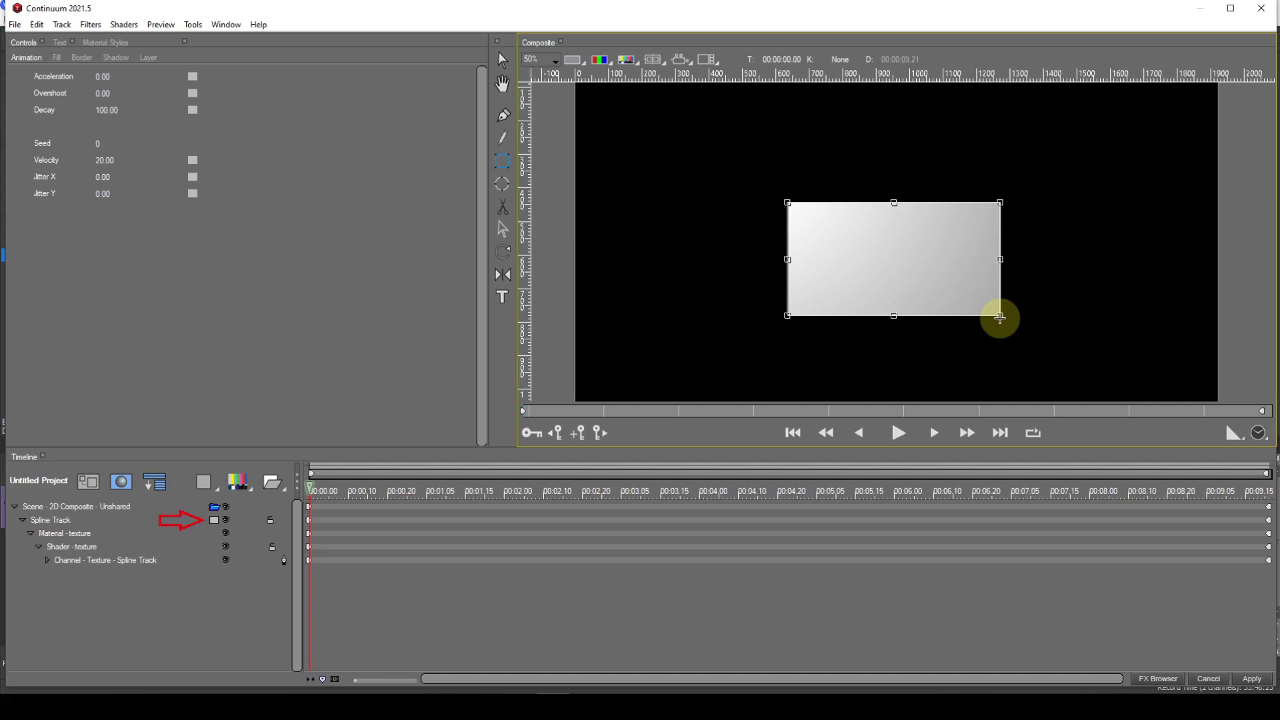
Step: Convert the rectangle's Spline Track to an Extrusion and apply the Flag 01 material from the 01 Custom category
click(214, 520)
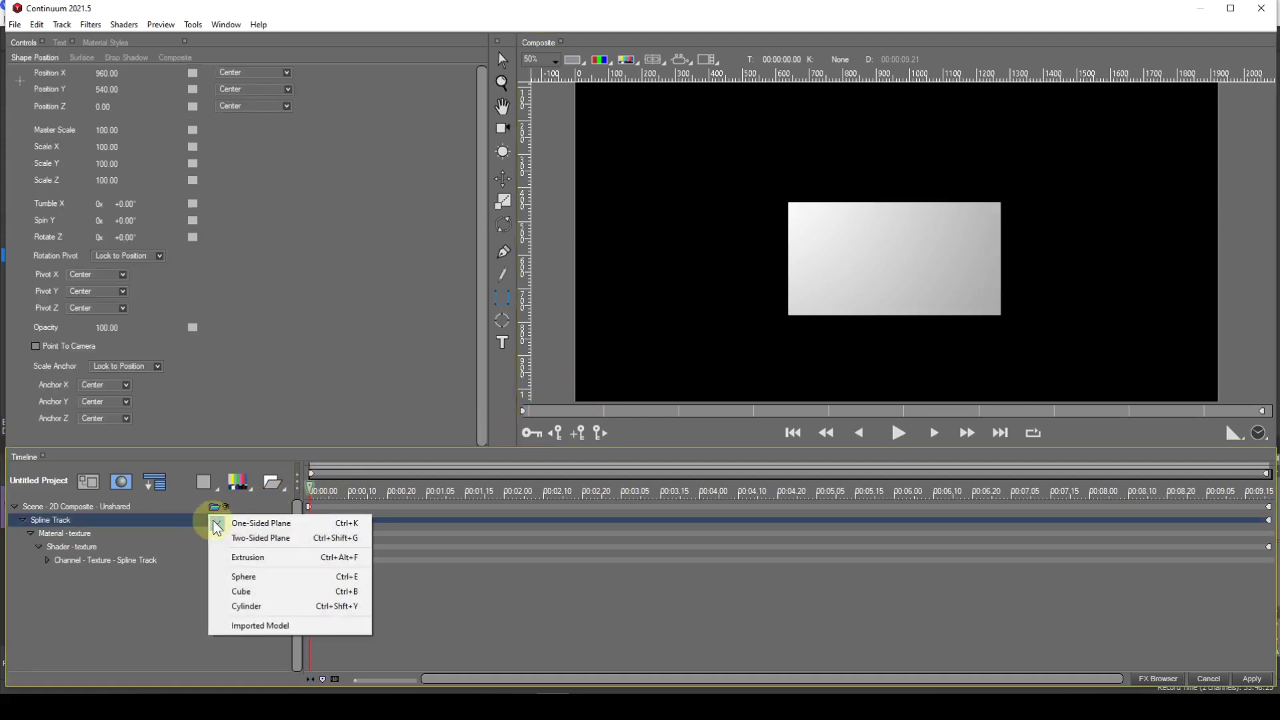
click(238, 559)
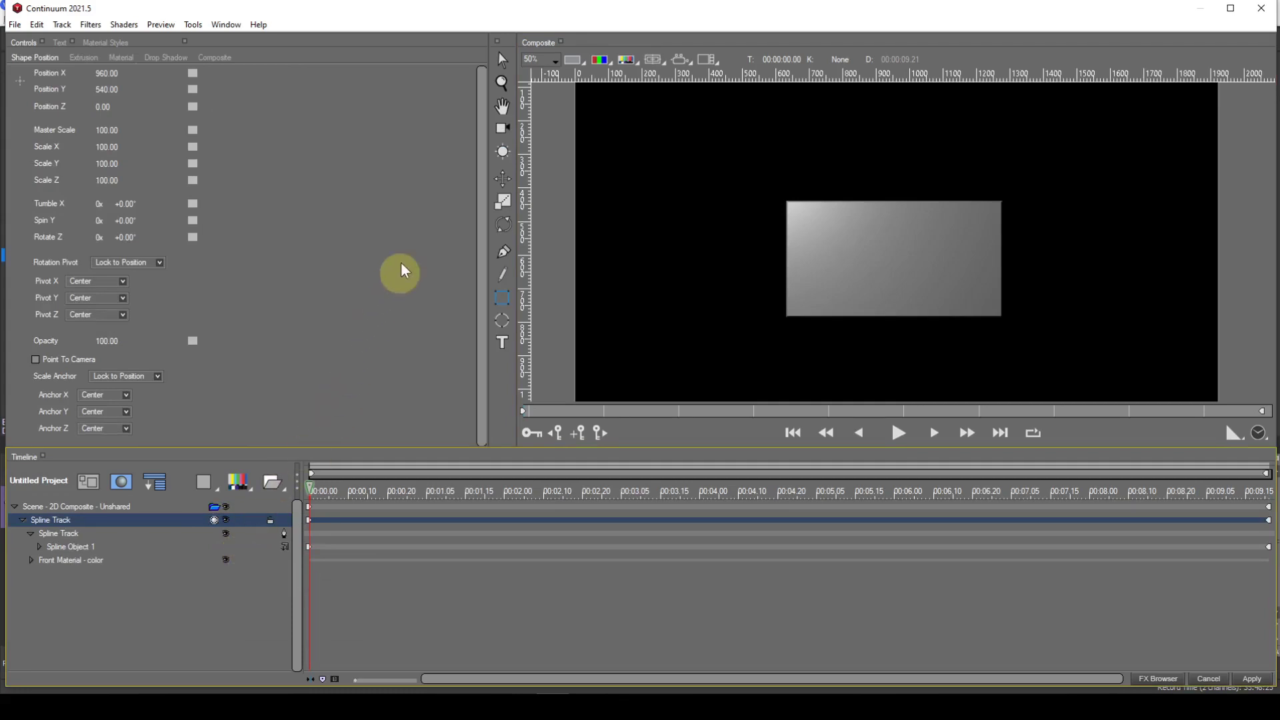
click(106, 42)
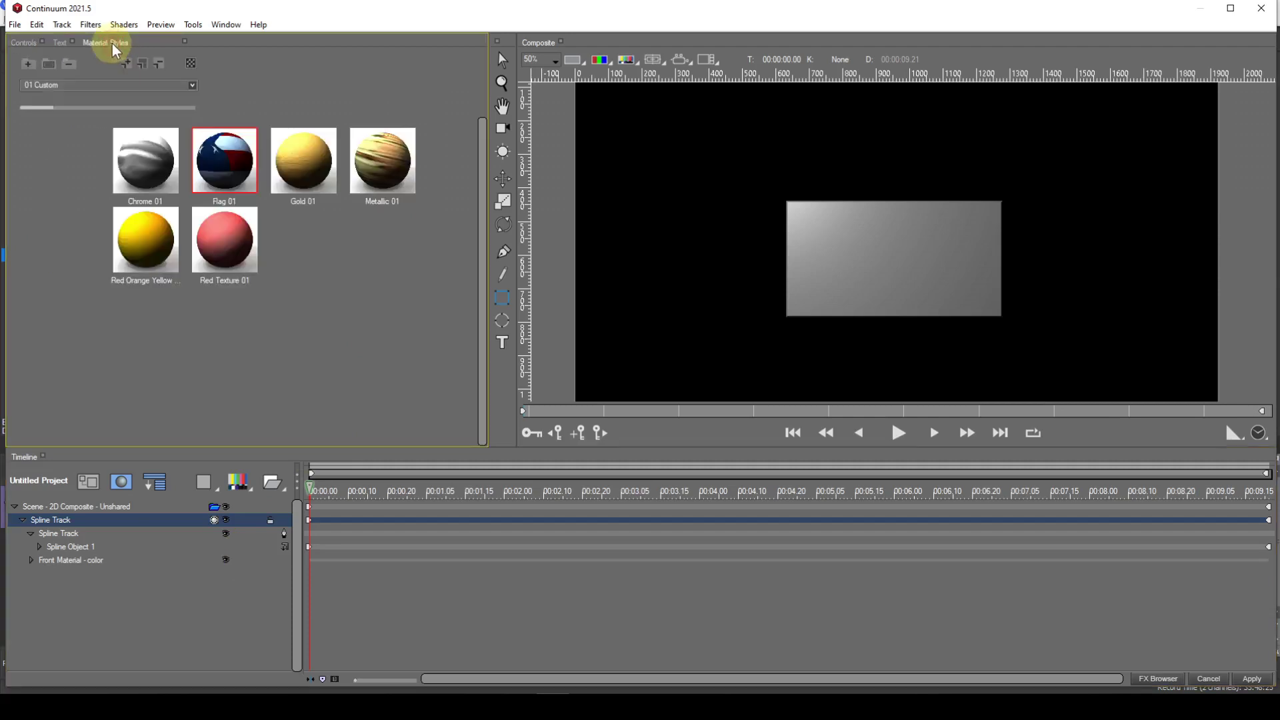
click(227, 172)
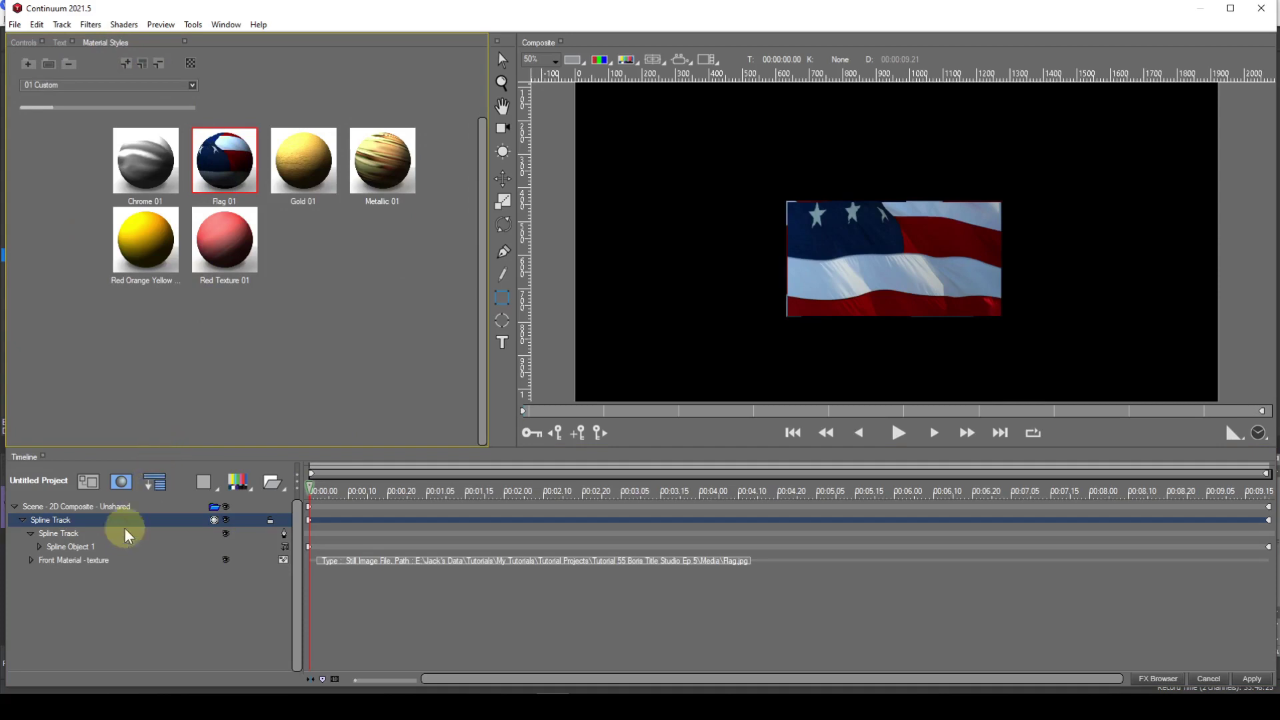
Step: Set the rectangle's front flag texture to X Scale 116 and Y Scale 124, and adjust its X Shift
click(54, 561)
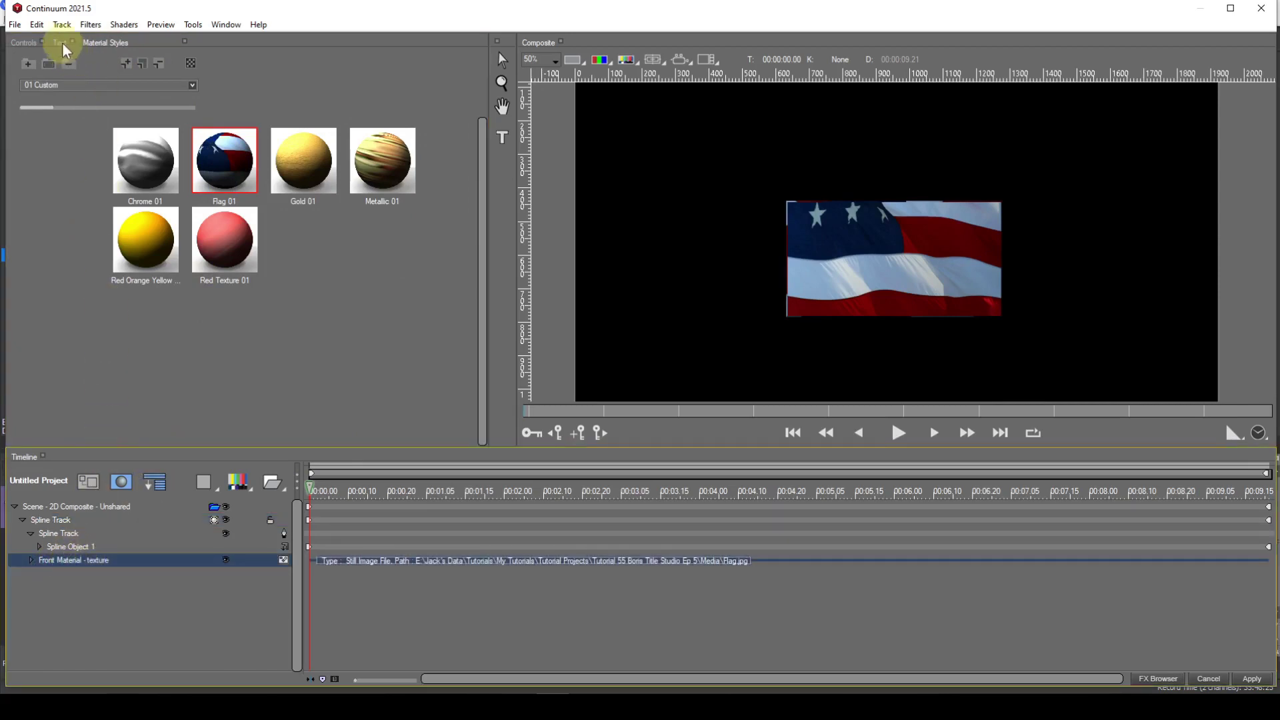
click(18, 42)
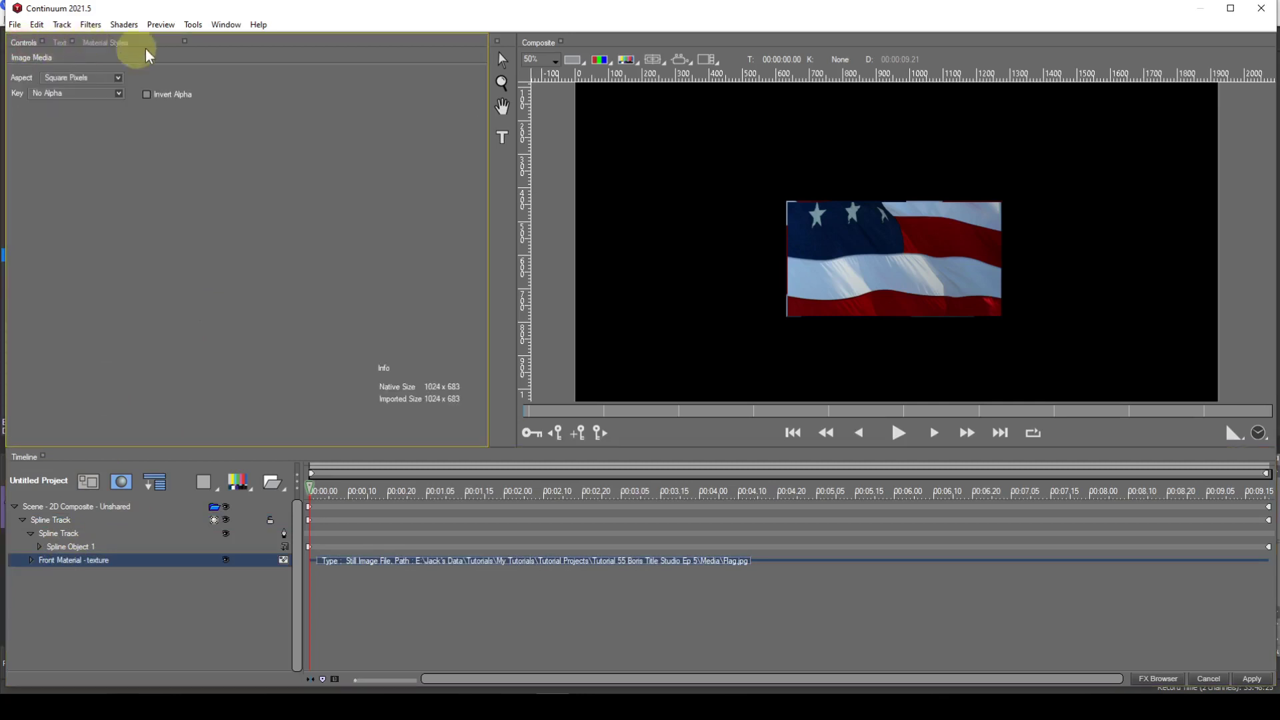
click(31, 560)
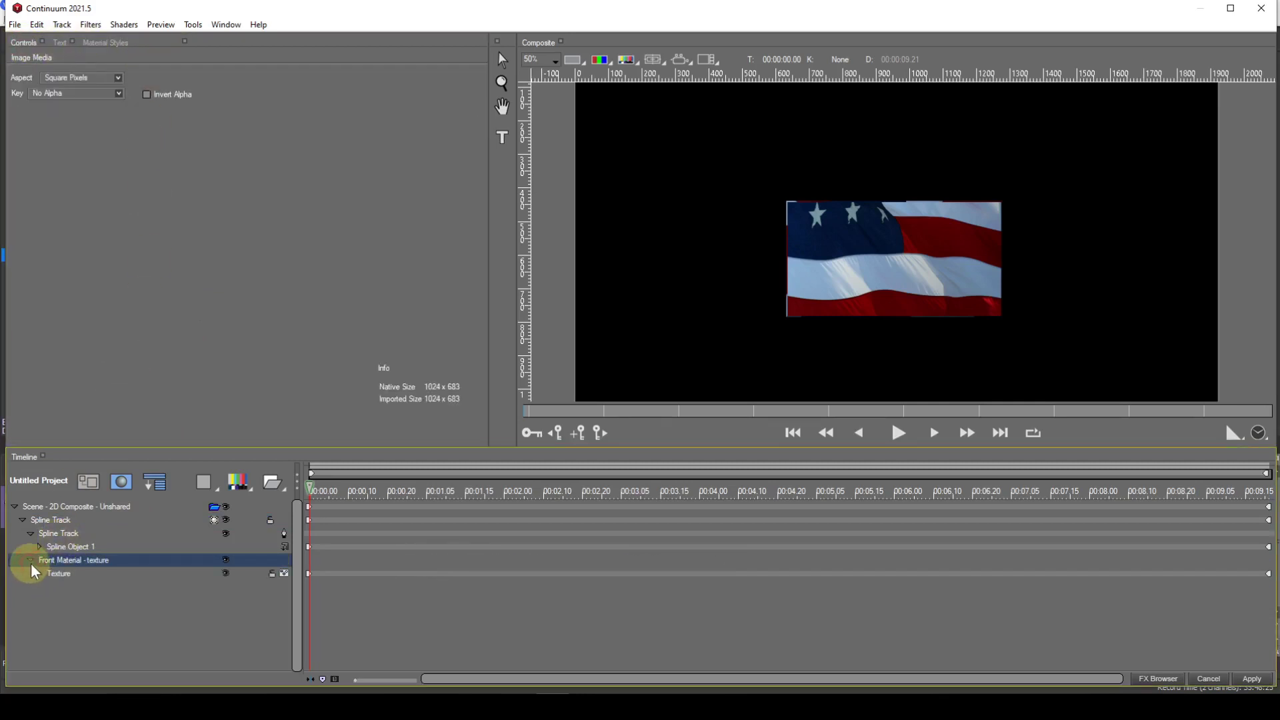
click(66, 574)
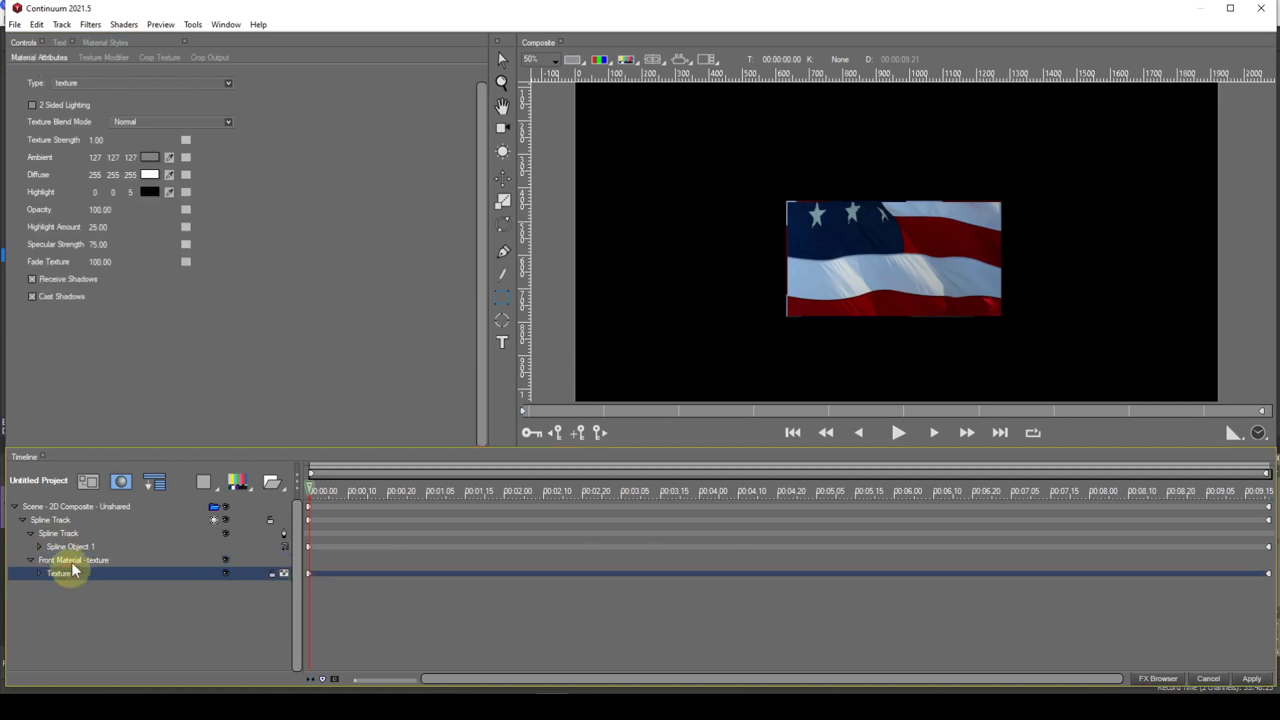
click(99, 58)
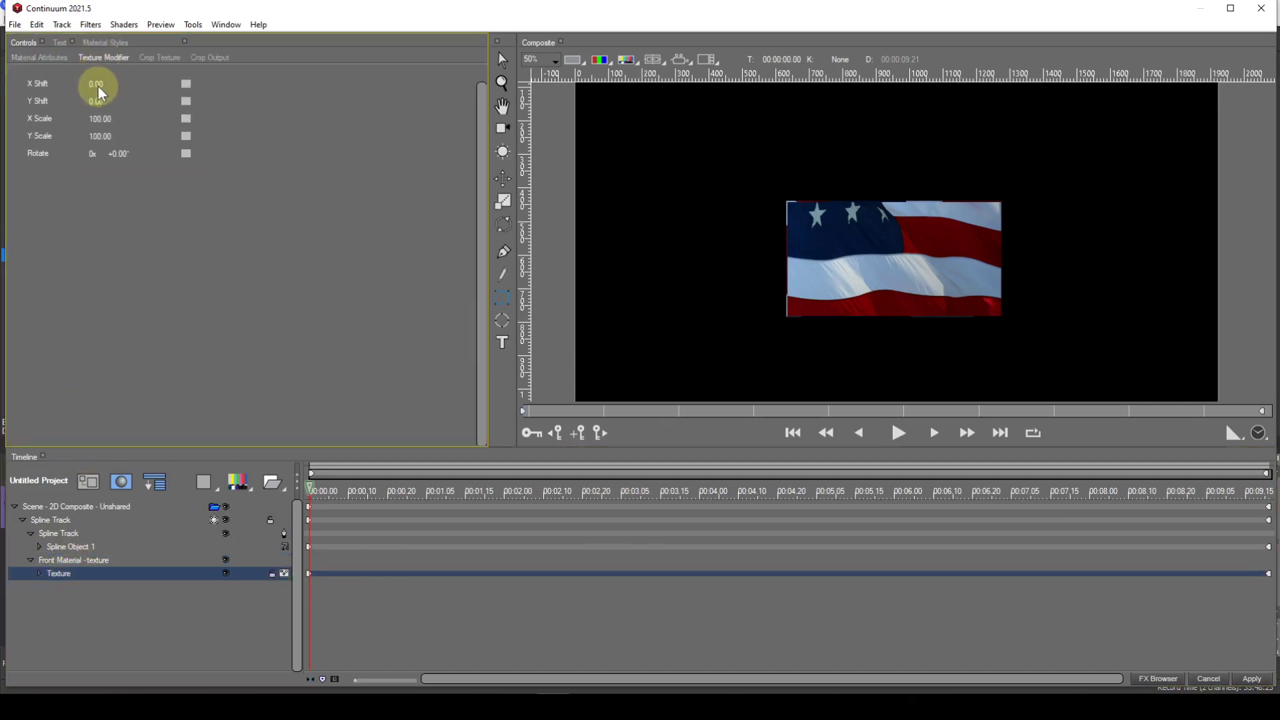
drag(97, 83, 98, 83)
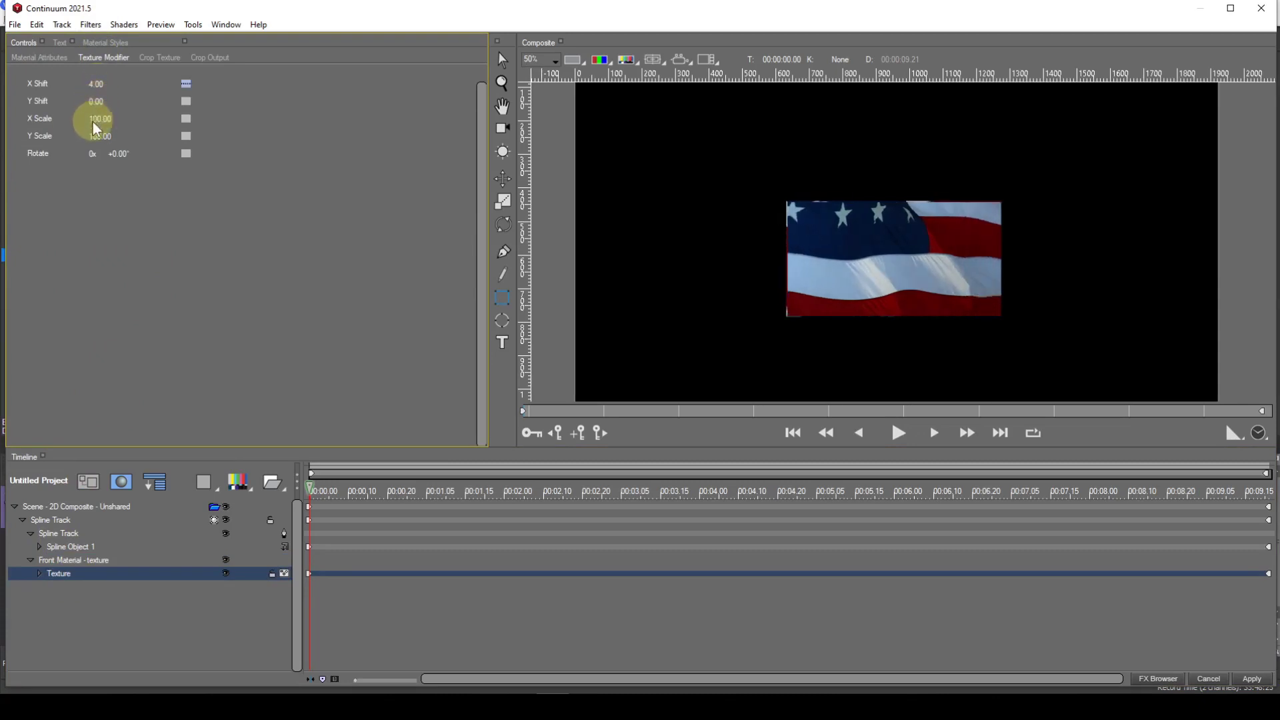
drag(99, 120, 96, 134)
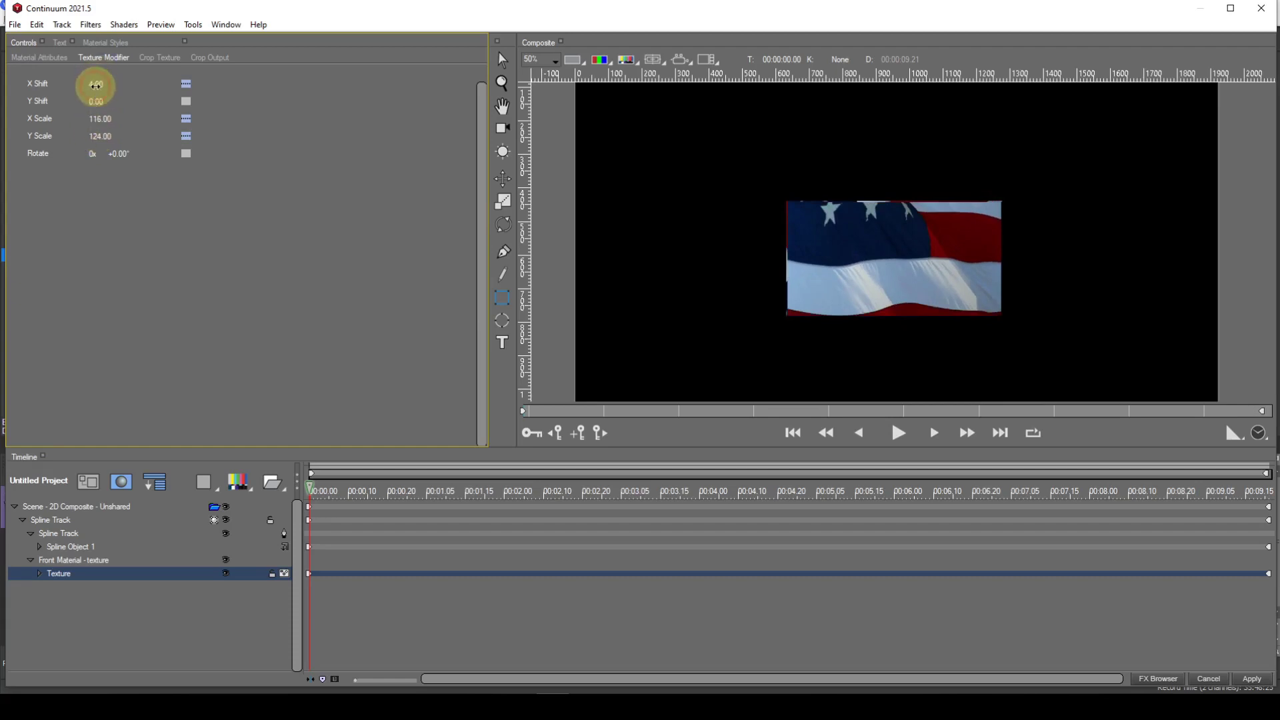
drag(97, 83, 98, 85)
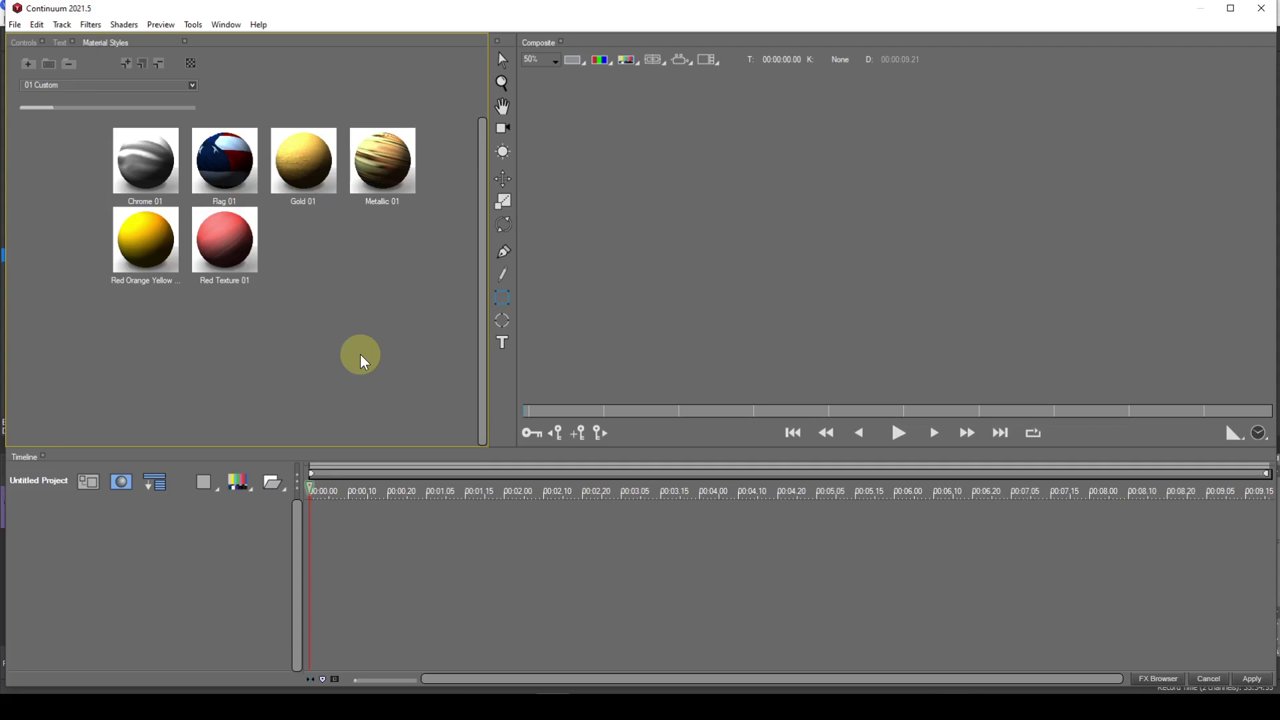
Step: Add a Boris FX Extruded Text track to the empty project and apply the Gold 01 material to it
click(240, 481)
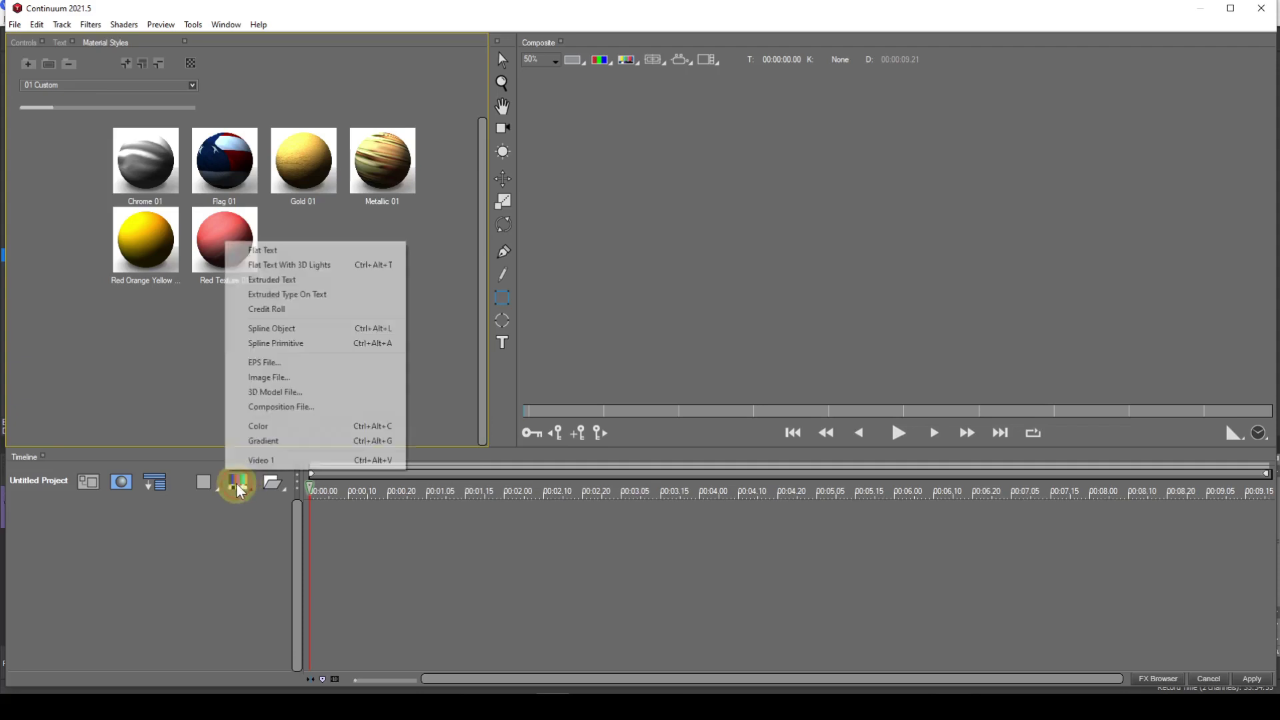
click(280, 281)
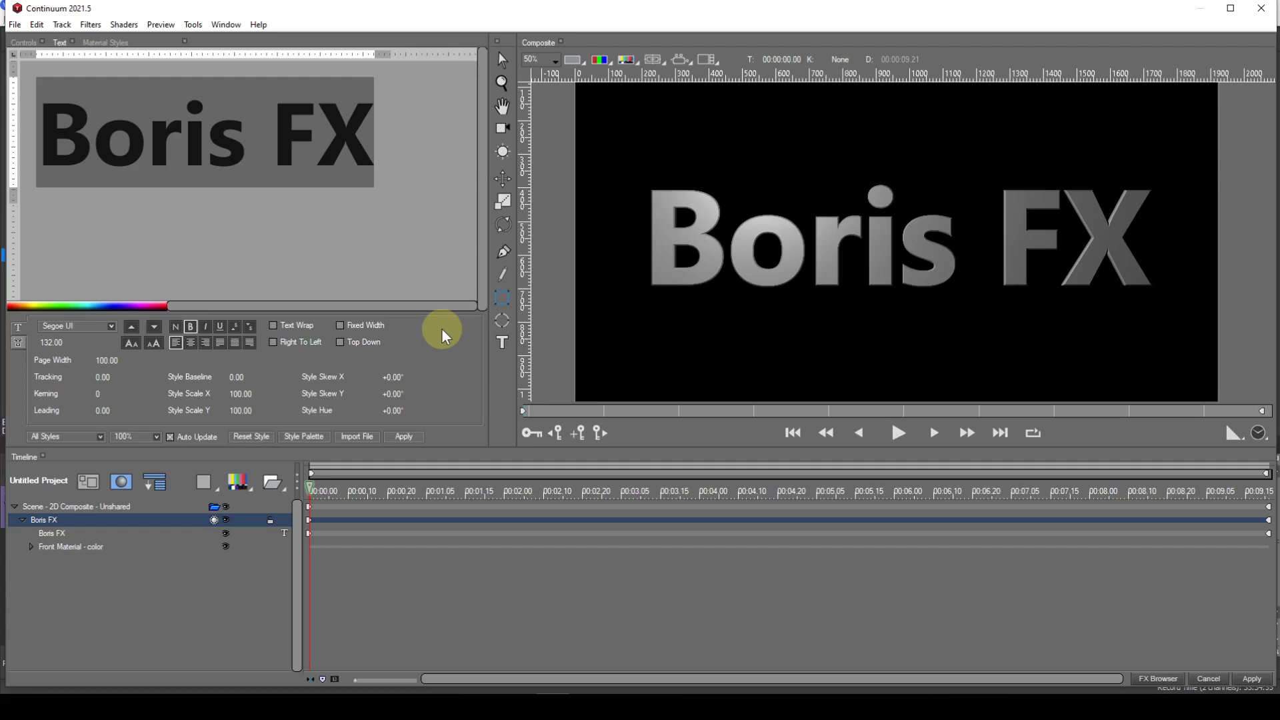
click(106, 42)
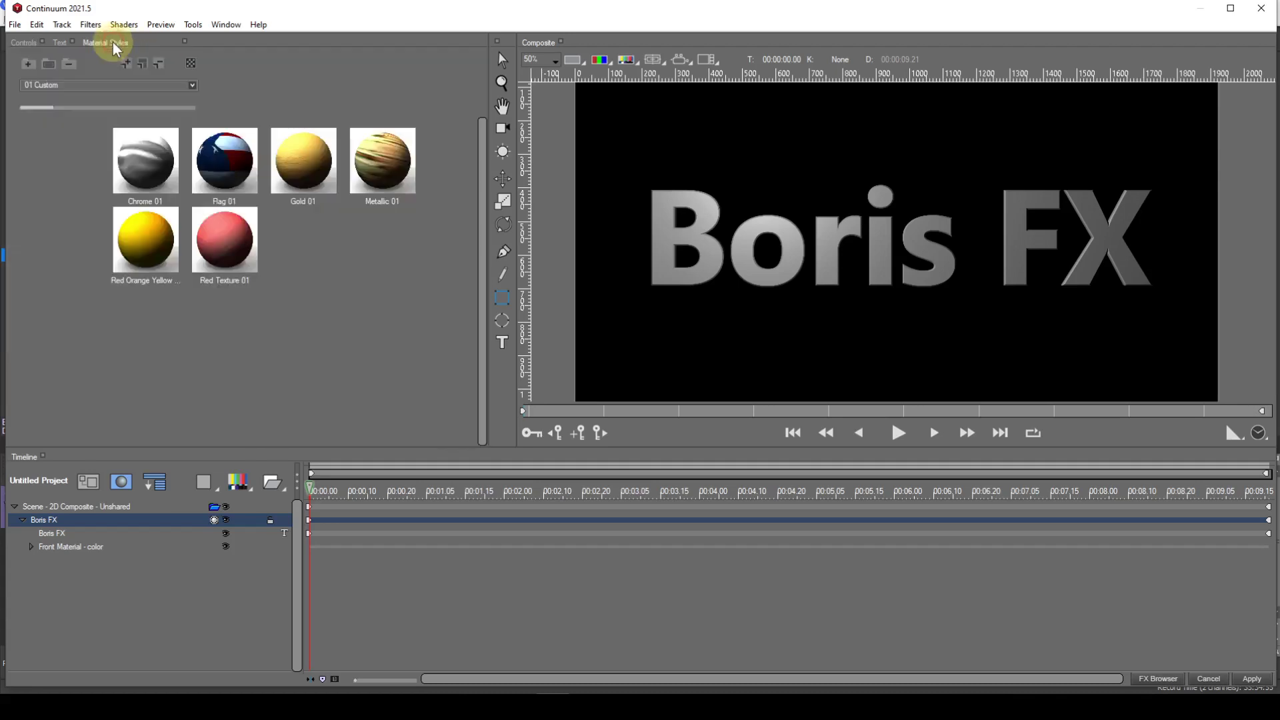
click(302, 167)
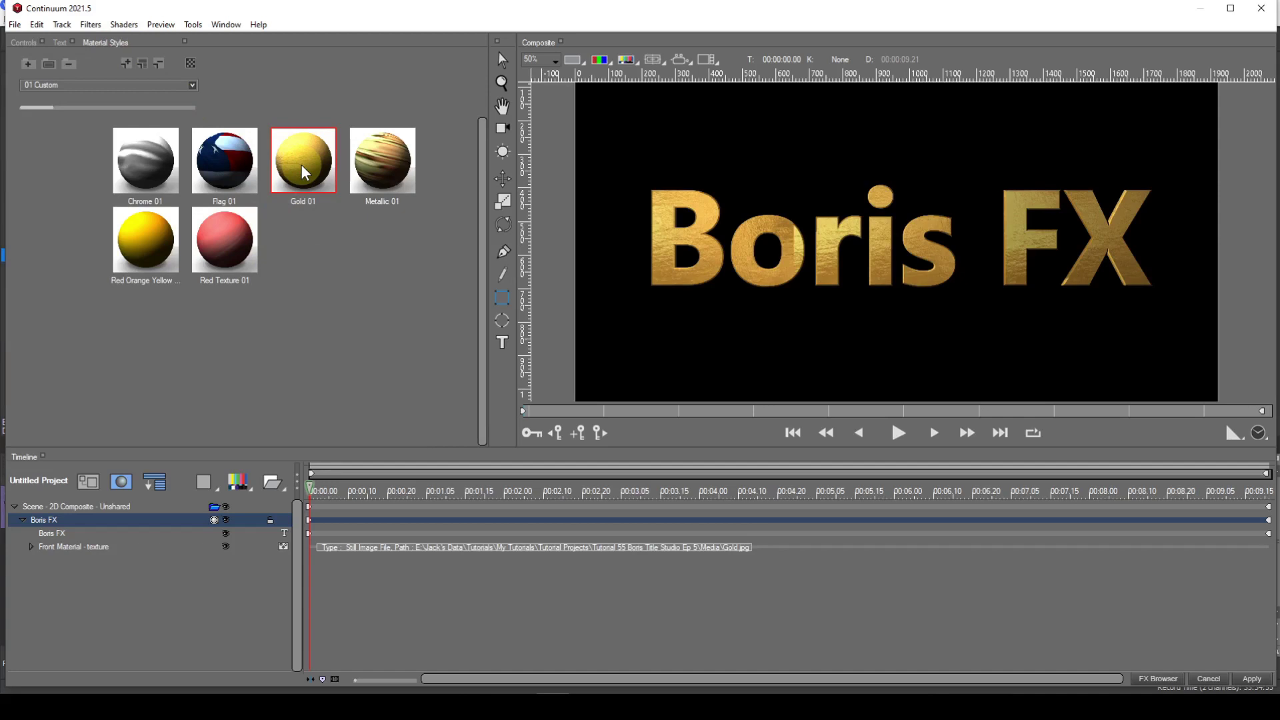
Step: Replace the image file of the text's front material texture with ref027.JPG from the Media folder
click(31, 546)
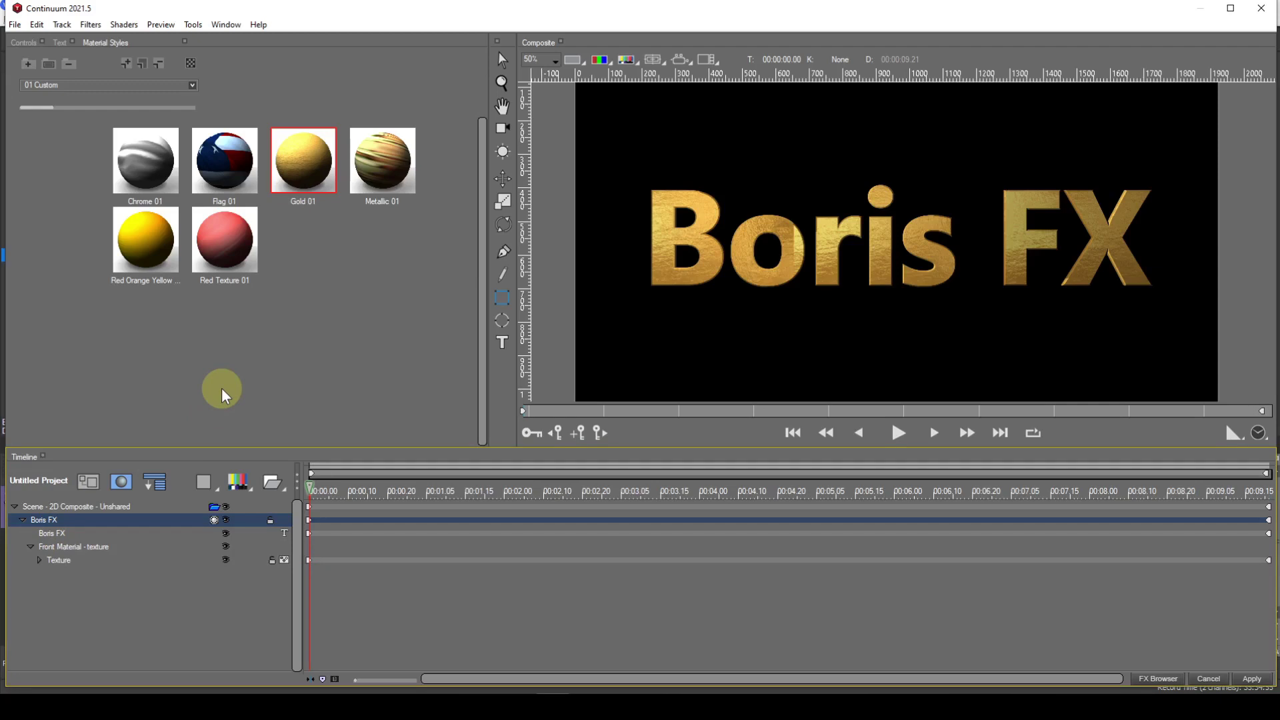
click(282, 556)
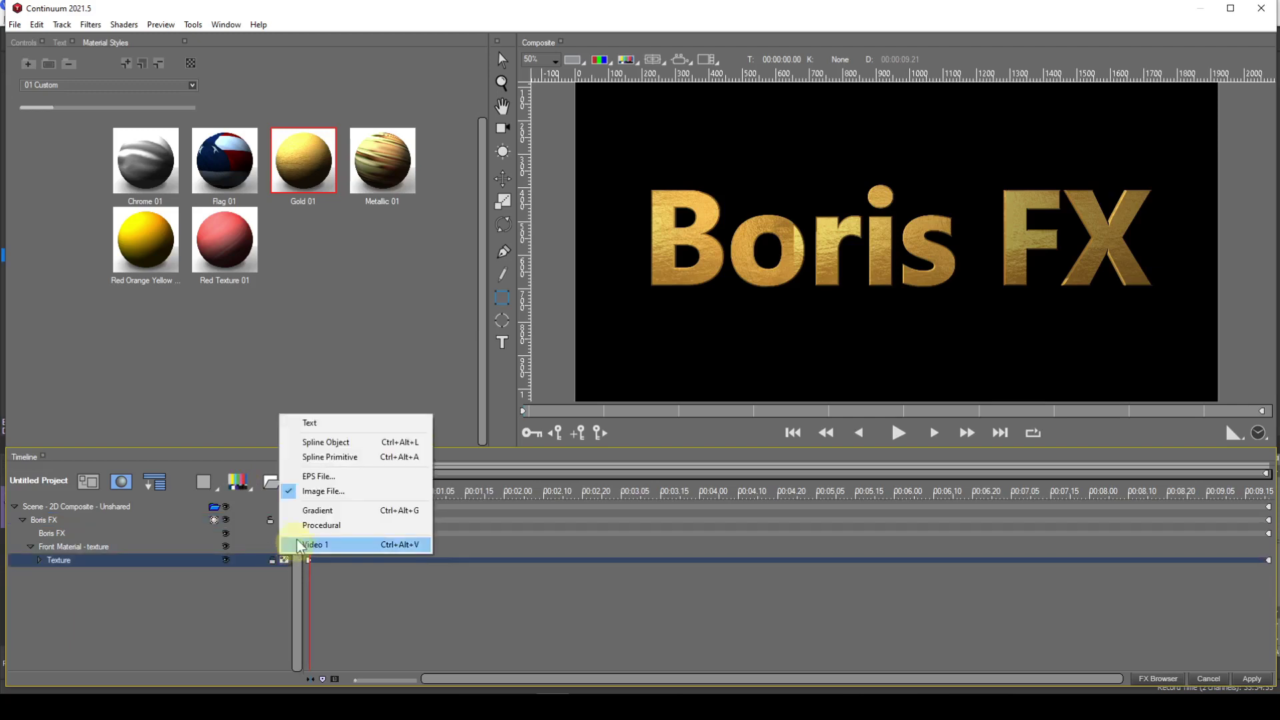
click(314, 494)
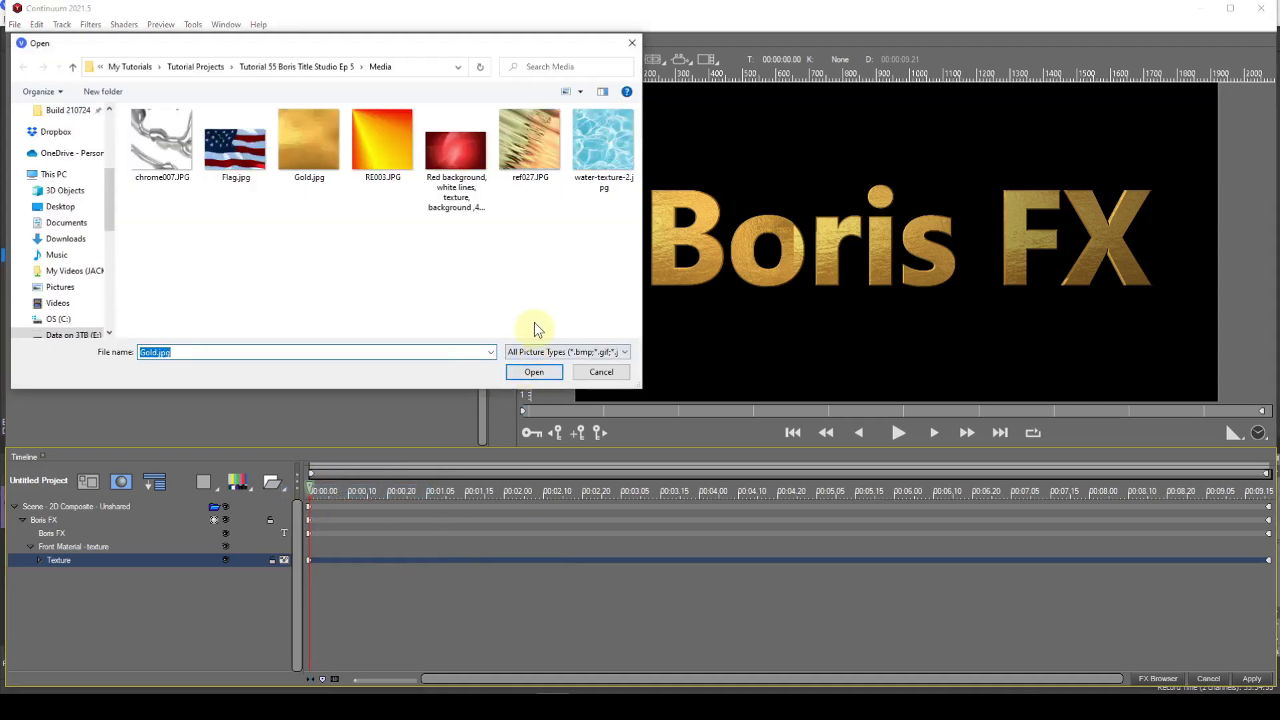
click(530, 138)
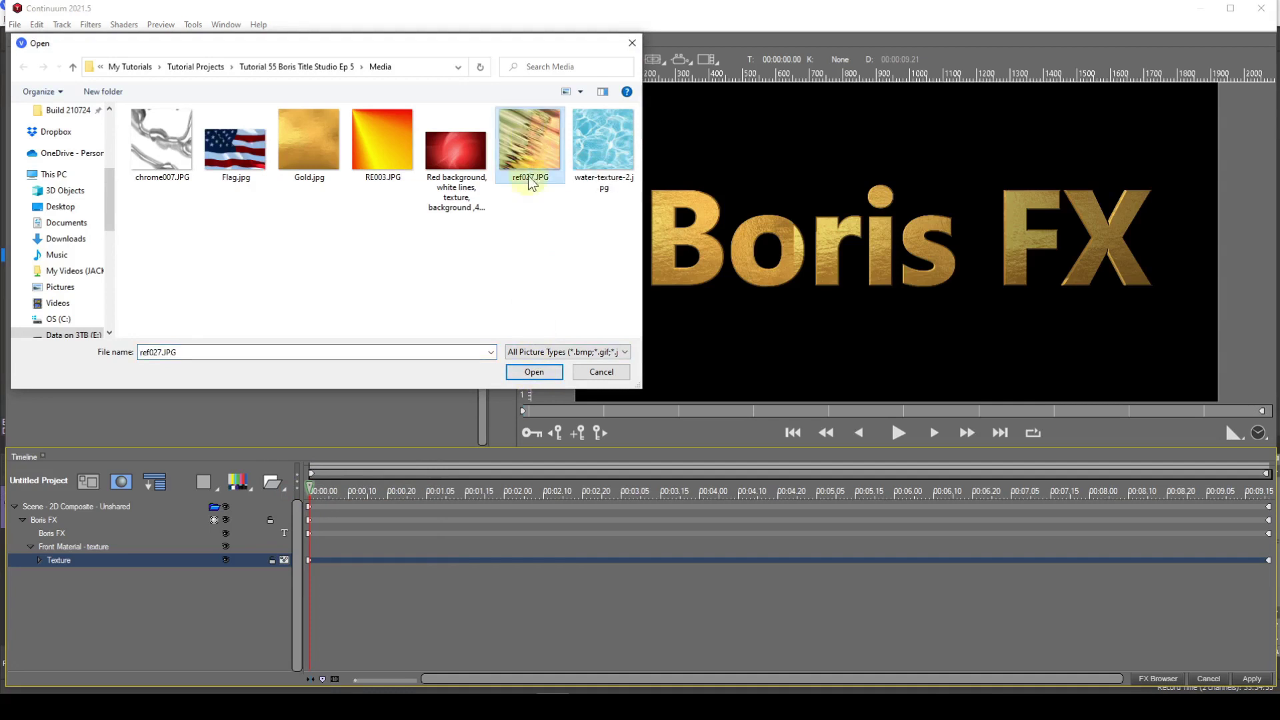
click(534, 372)
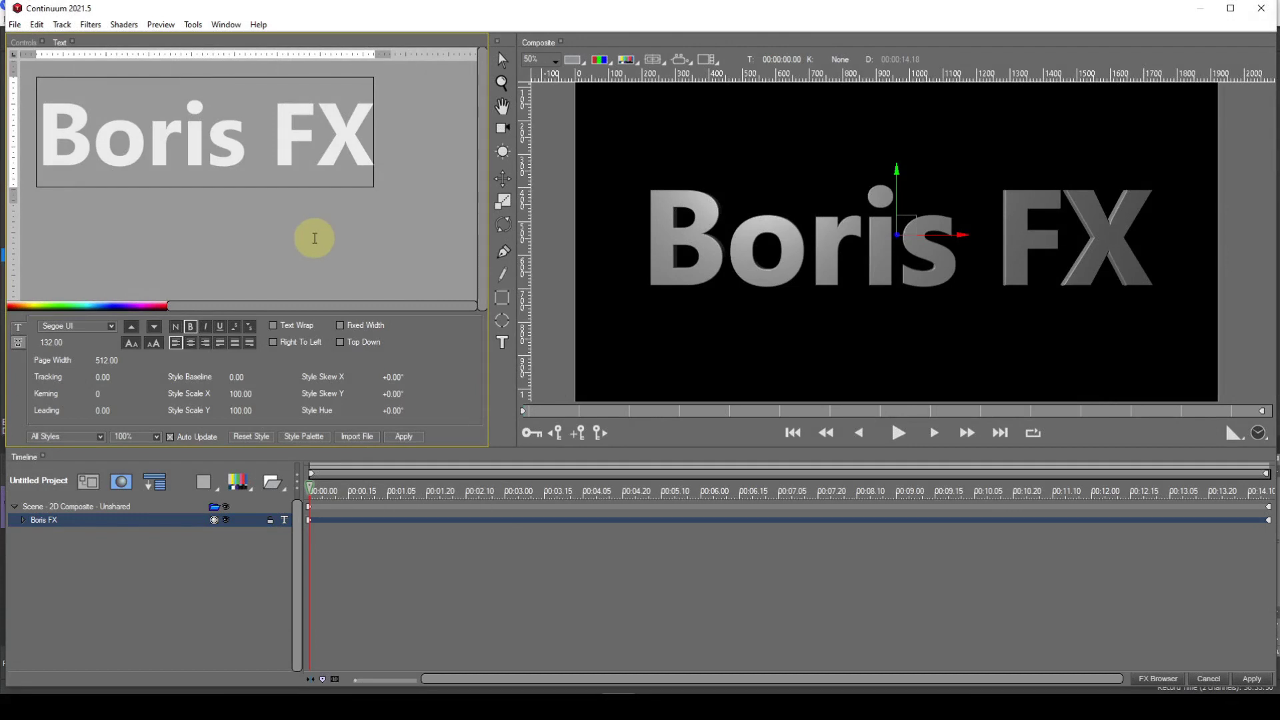
Step: Apply the sharpFin extrusion style from the customContours category to the Boris FX text
click(225, 26)
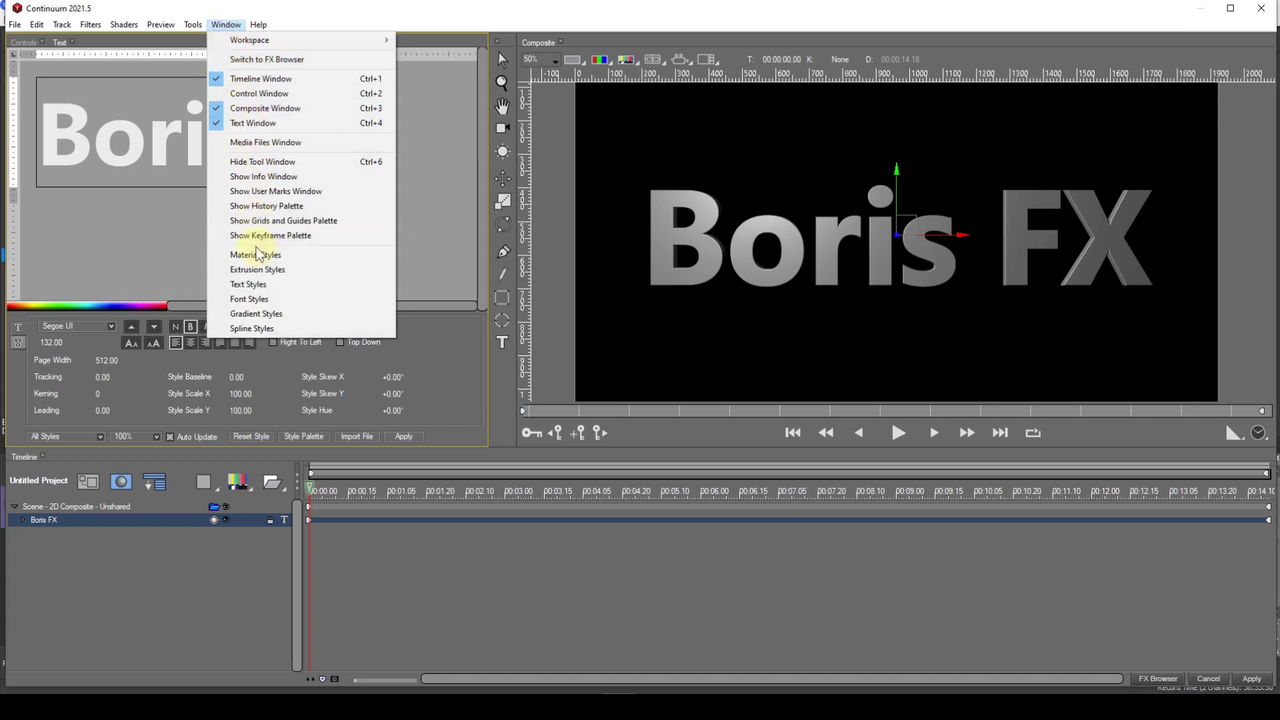
click(255, 271)
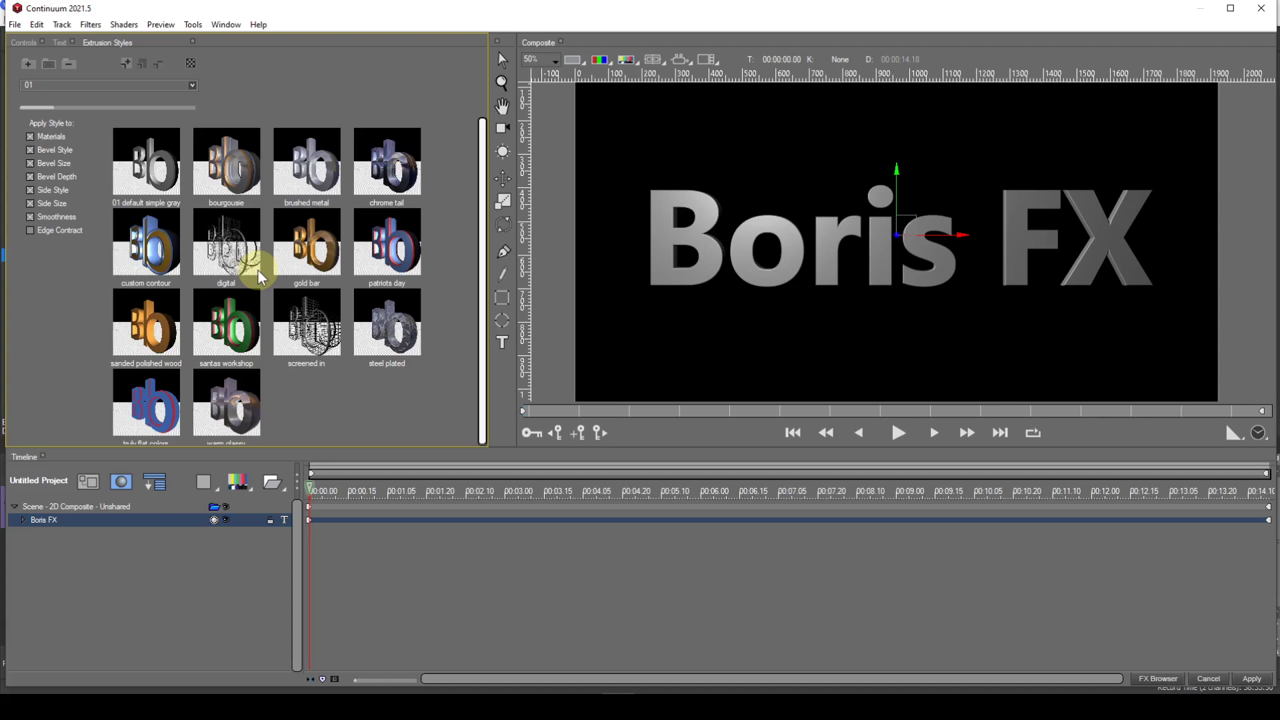
click(192, 85)
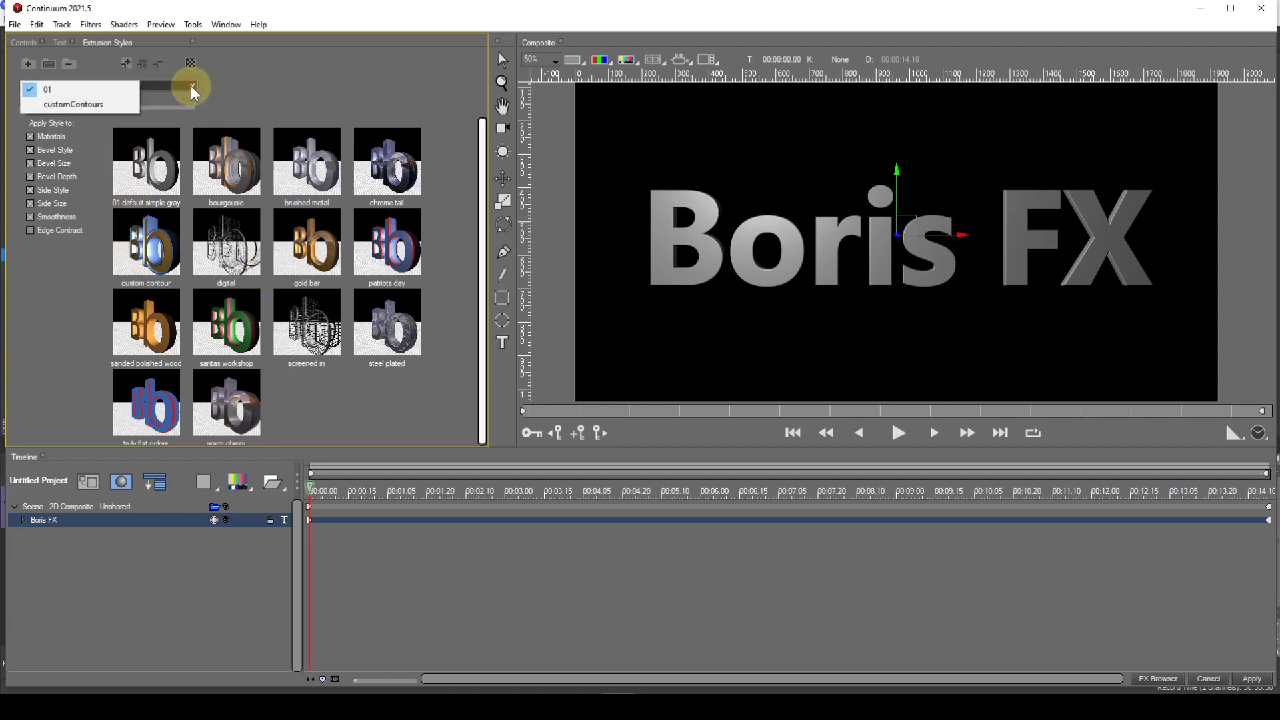
click(86, 106)
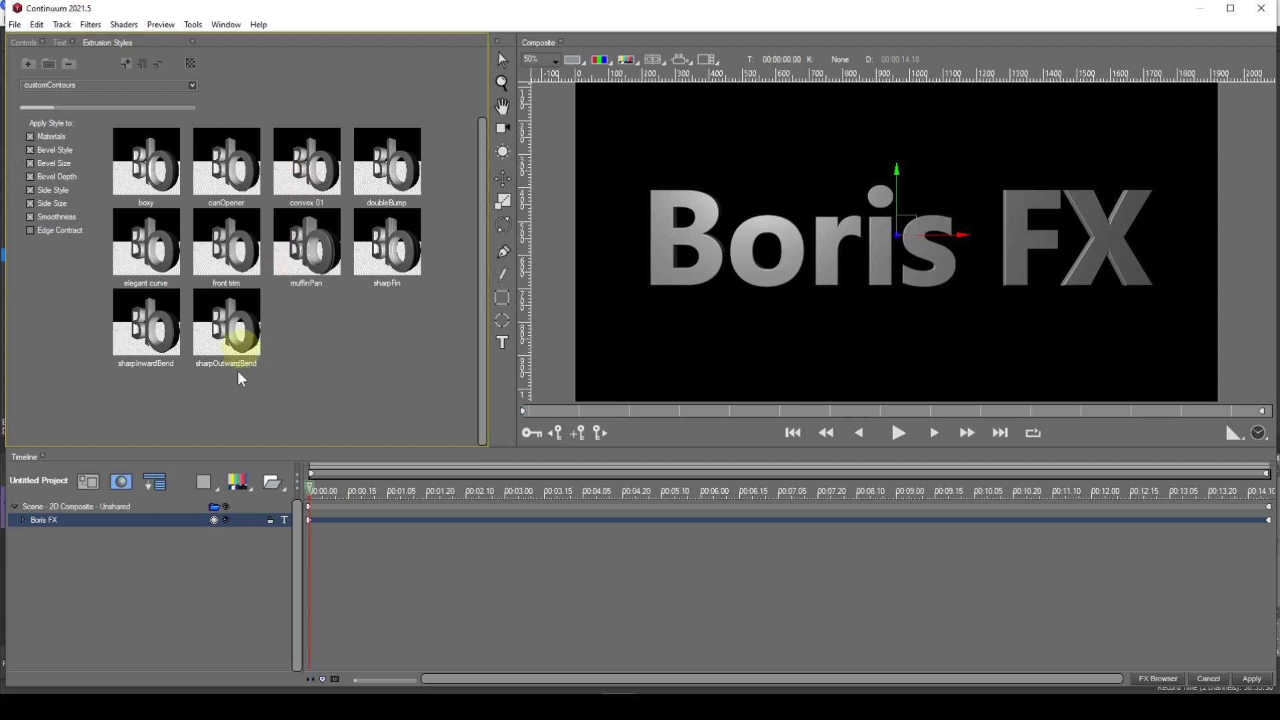
click(398, 248)
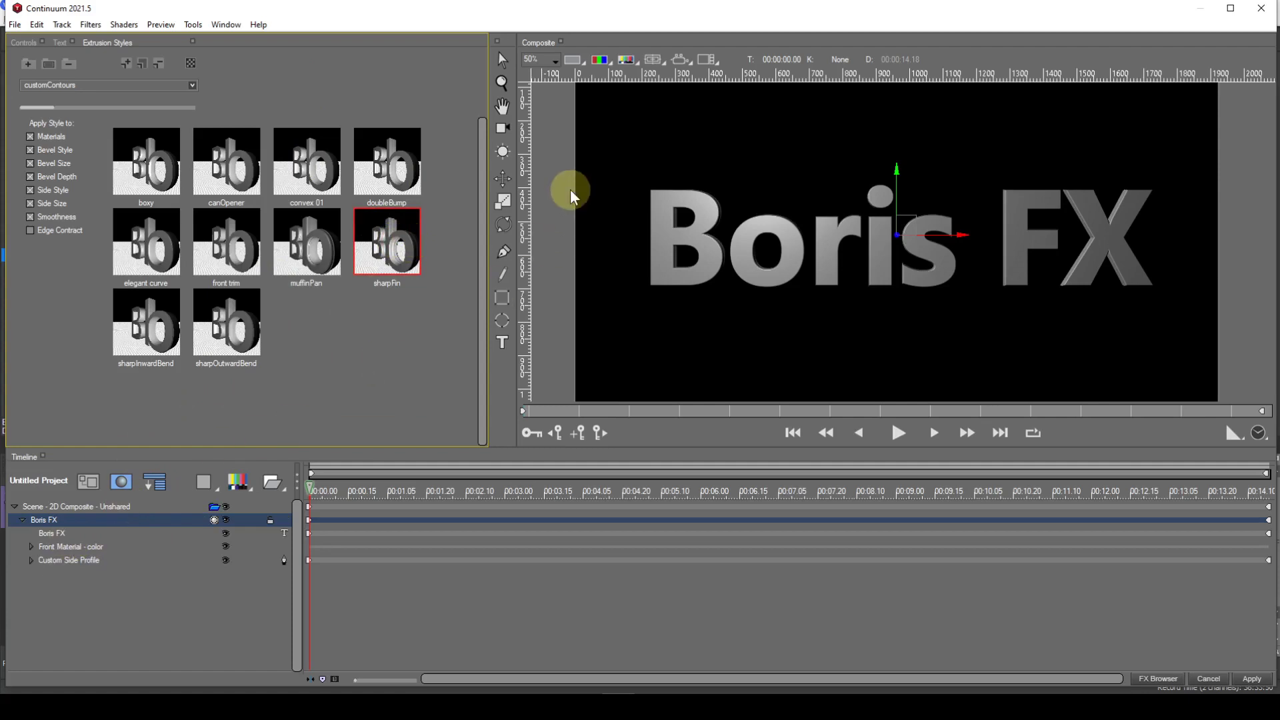
Step: Set the text's Tumble X to about 41.75° and inspect its side profile at 100% magnification
click(27, 42)
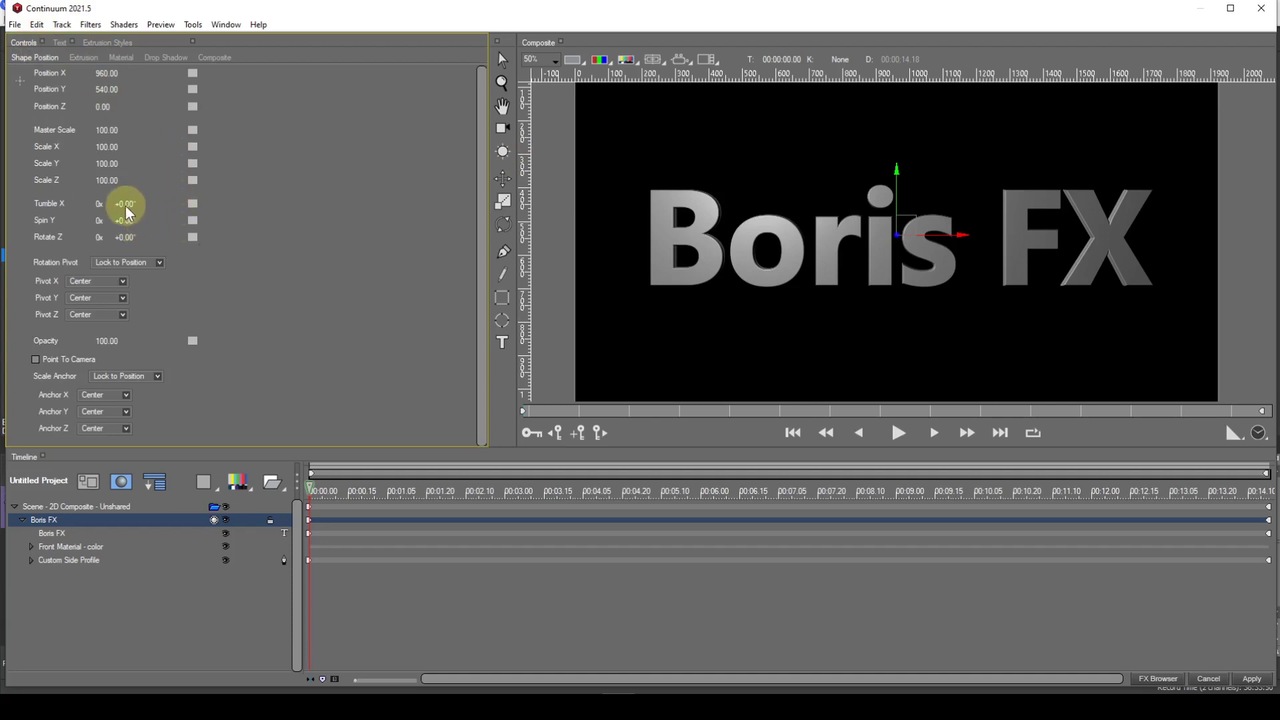
drag(125, 203, 145, 203)
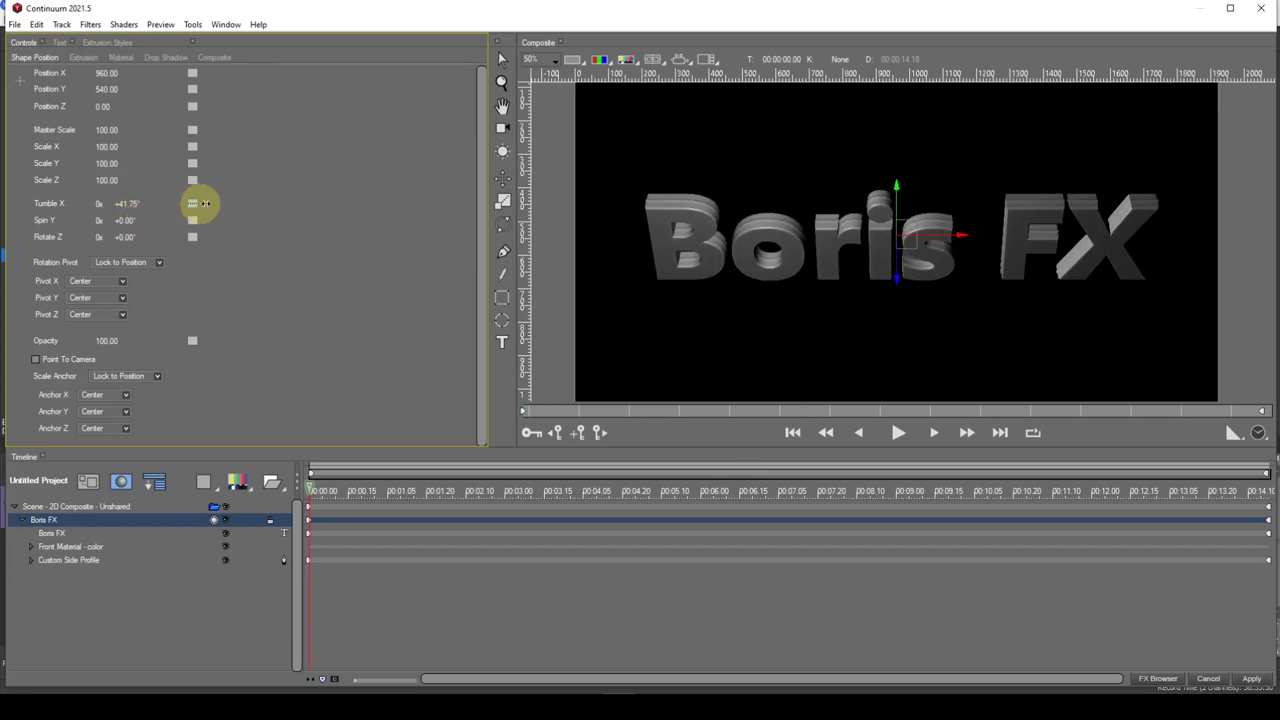
scroll(749, 270, up, 1)
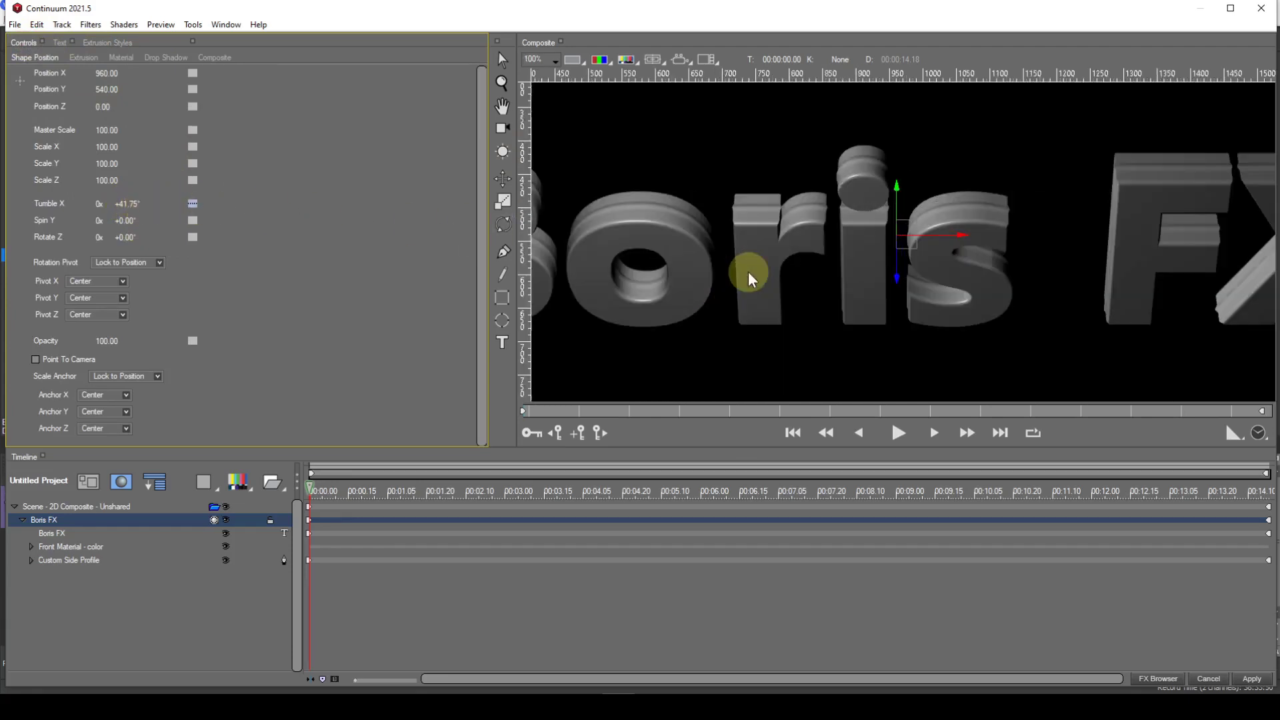
Step: Undo the sharpFin extrusion style on the Boris FX text and reset its Tumble X to 0°
scroll(752, 287, up, 1)
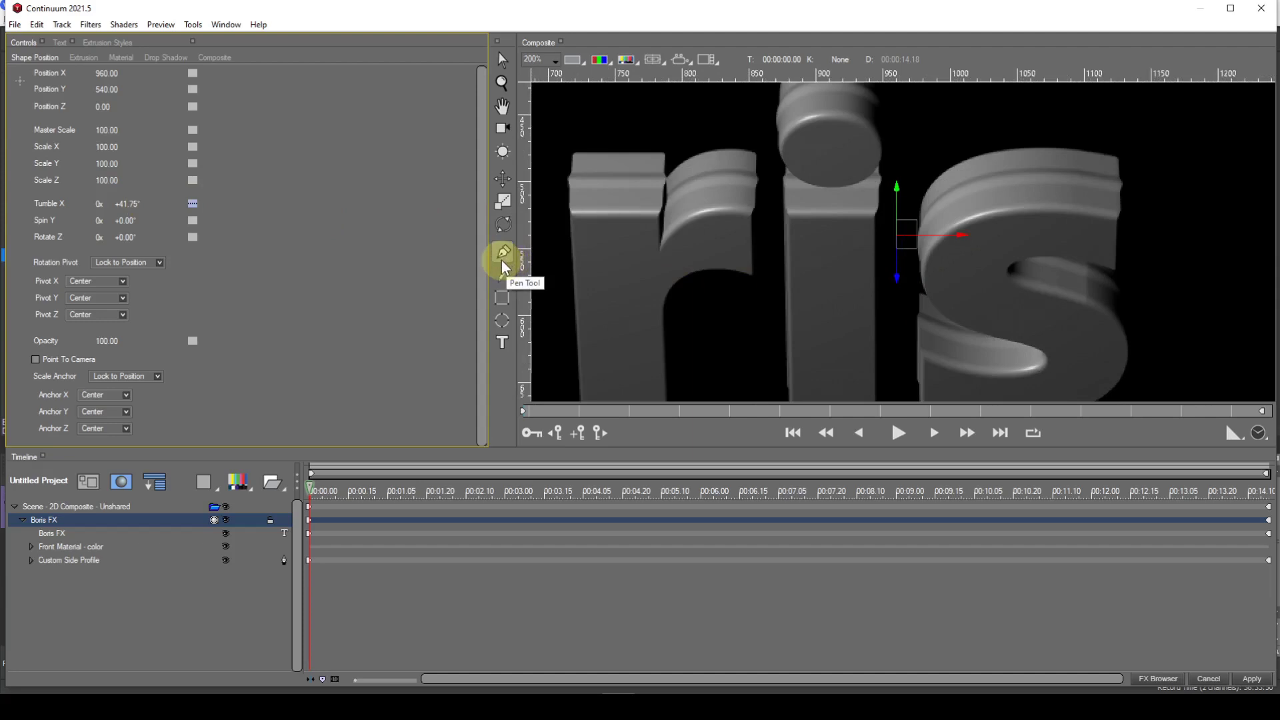
key(ctrl+z)
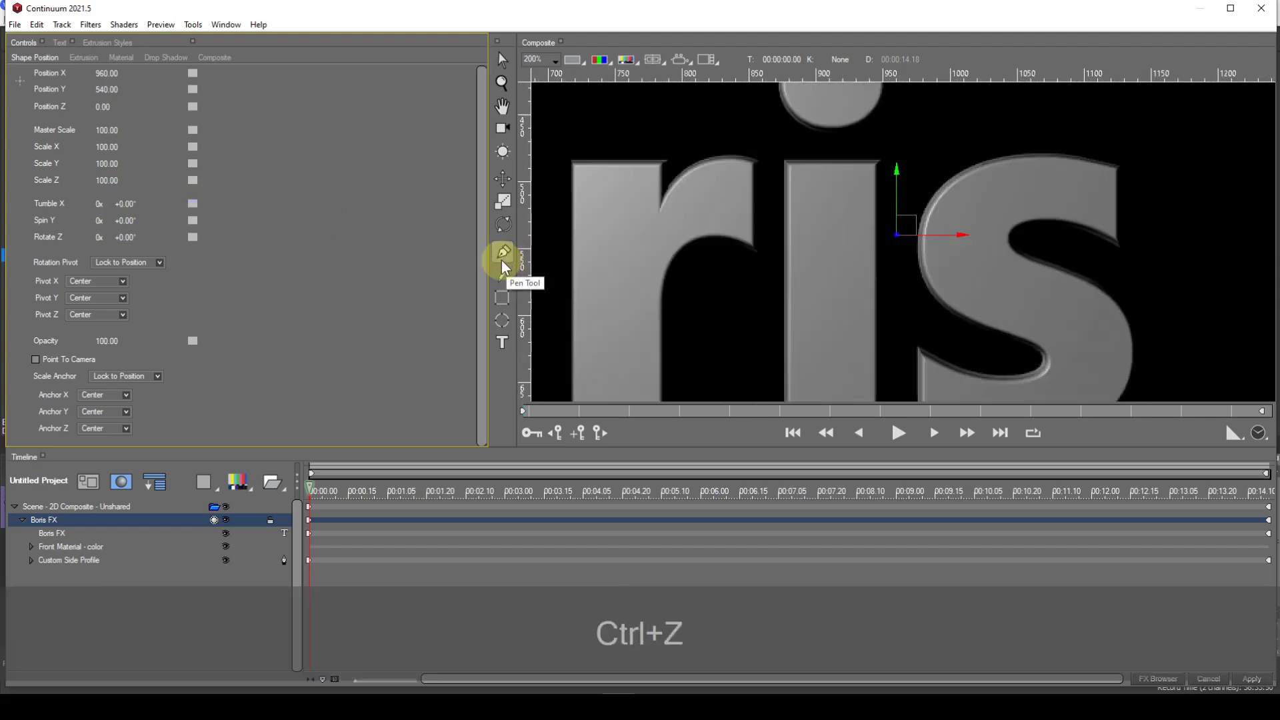
key(ctrl+z)
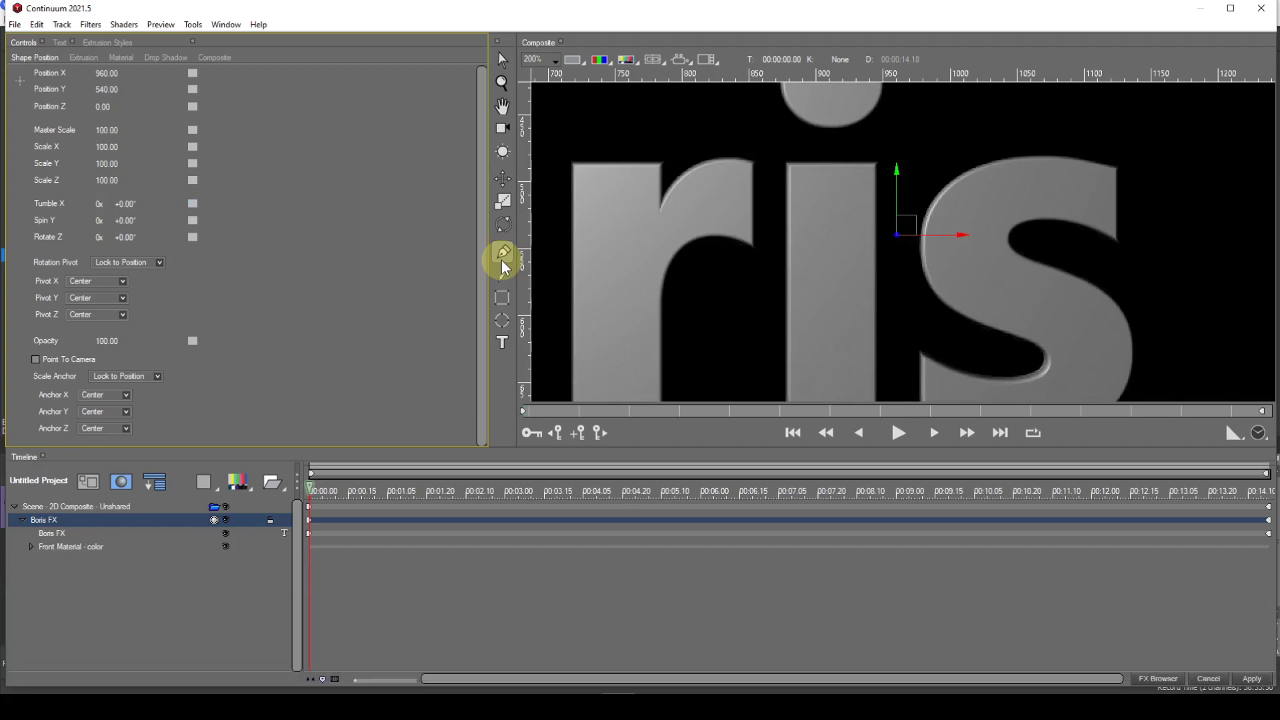
key(ctrl+z)
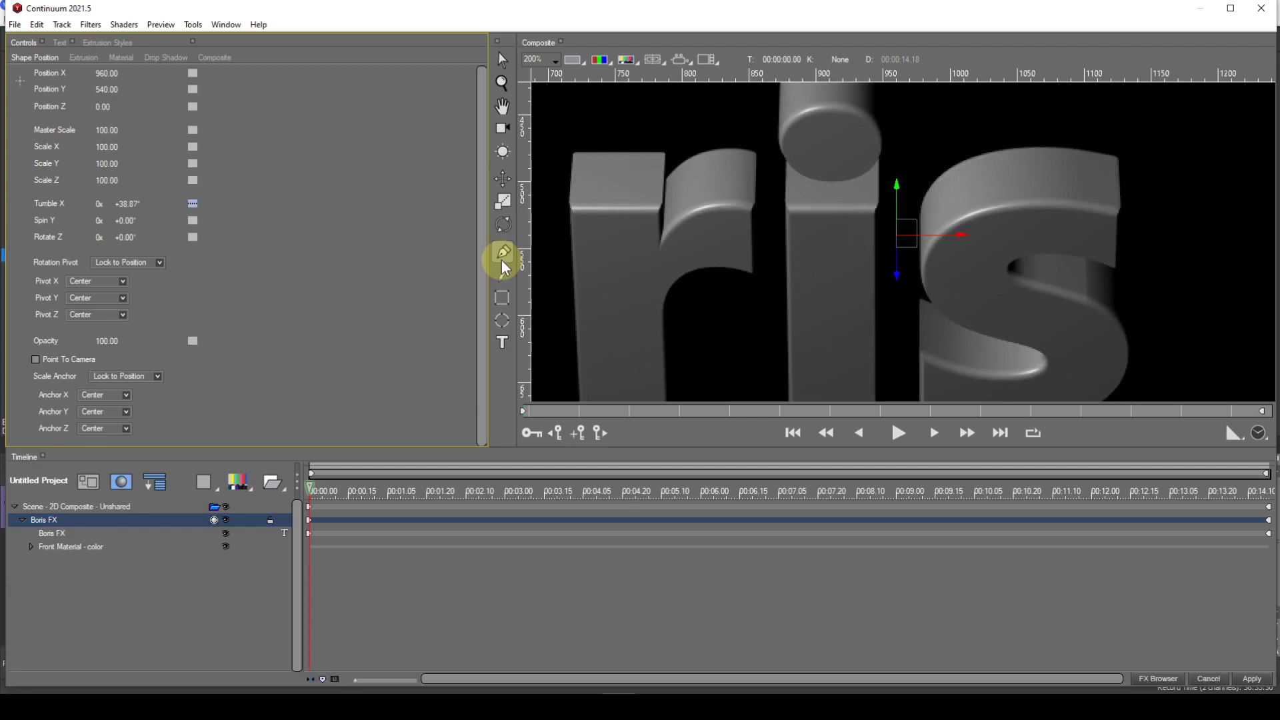
right_click(192, 206)
click(194, 206)
Step: Tilt the Boris FX text by setting its Tumble X to about 44.63°
scroll(817, 270, down, 3)
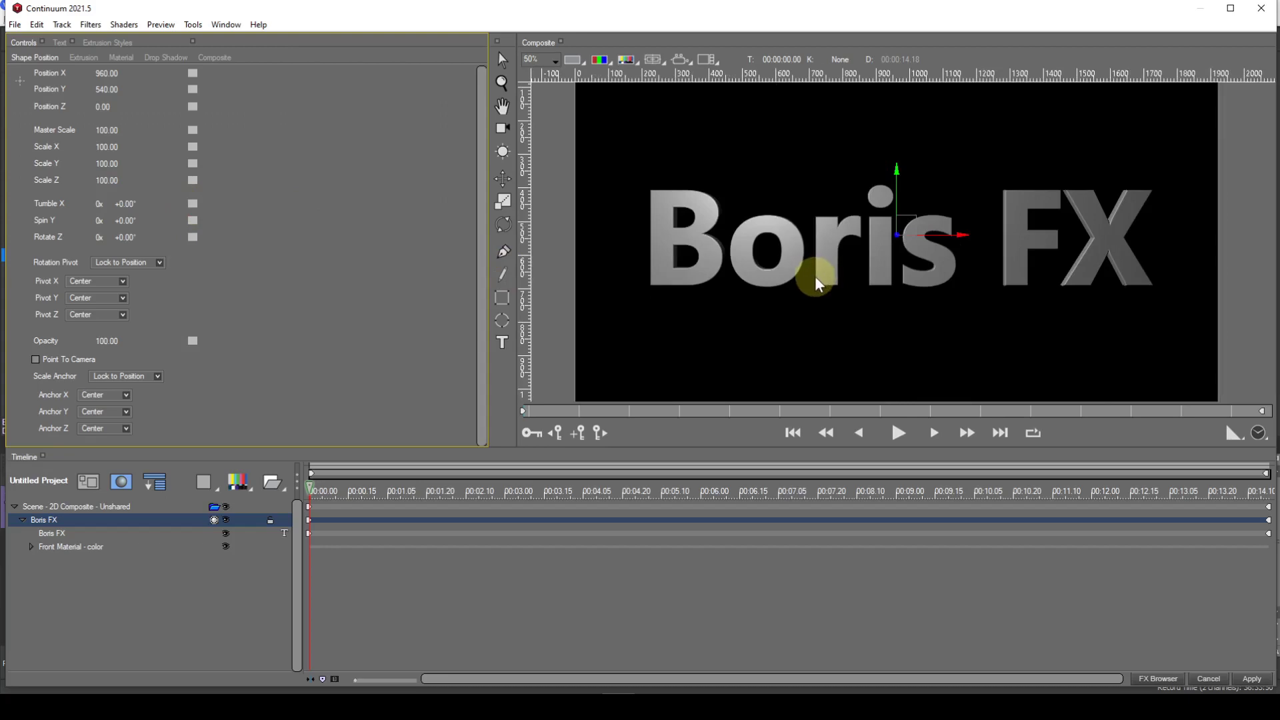
scroll(816, 280, up, 1)
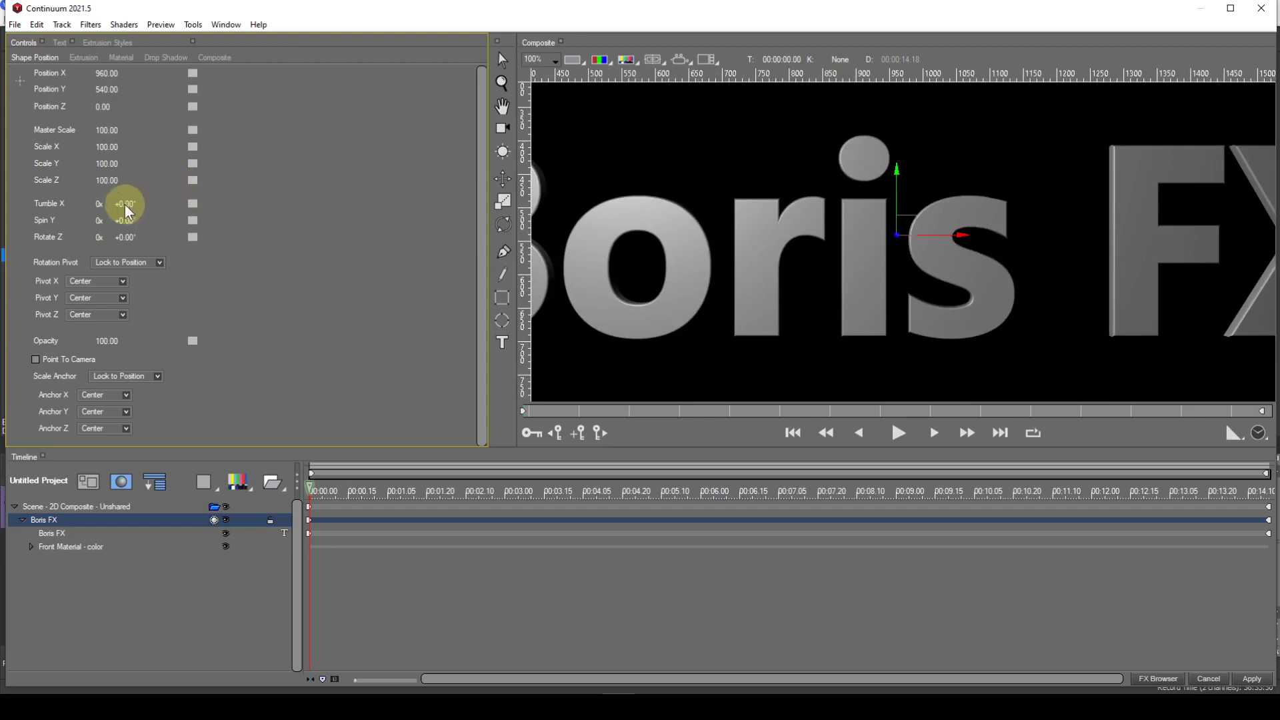
drag(126, 203, 143, 202)
scroll(706, 288, up, 1)
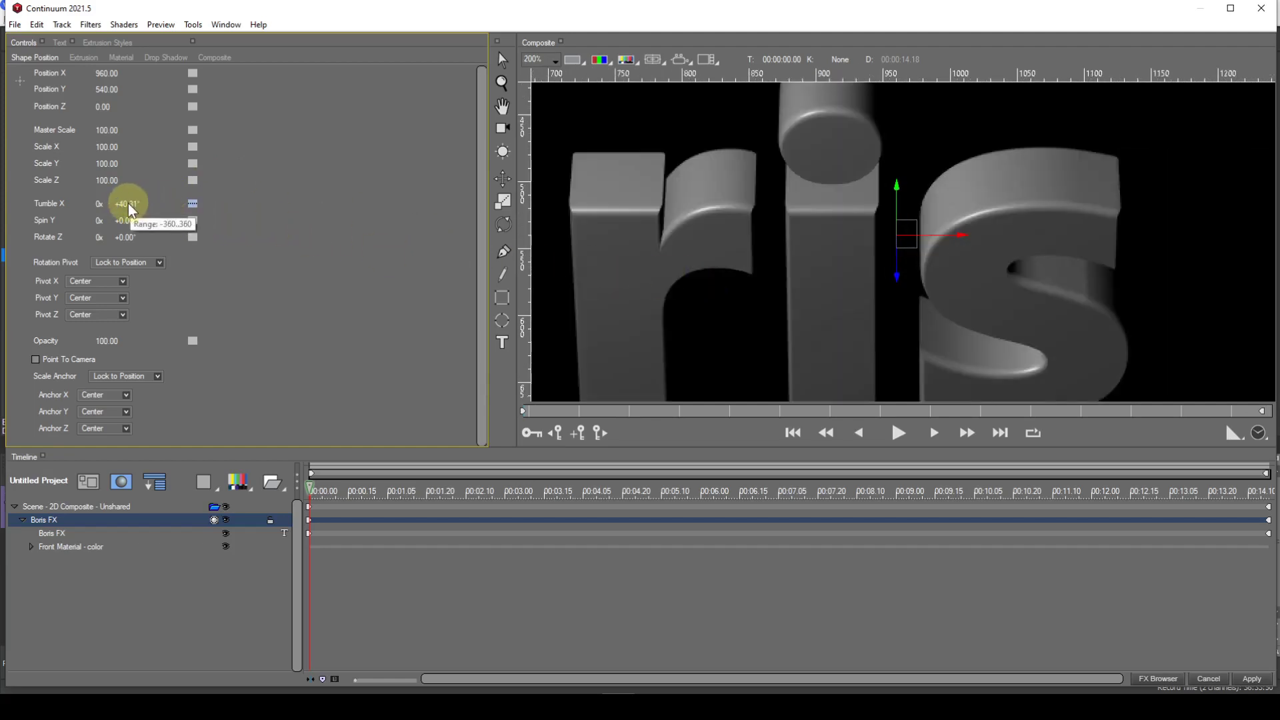
drag(128, 202, 130, 203)
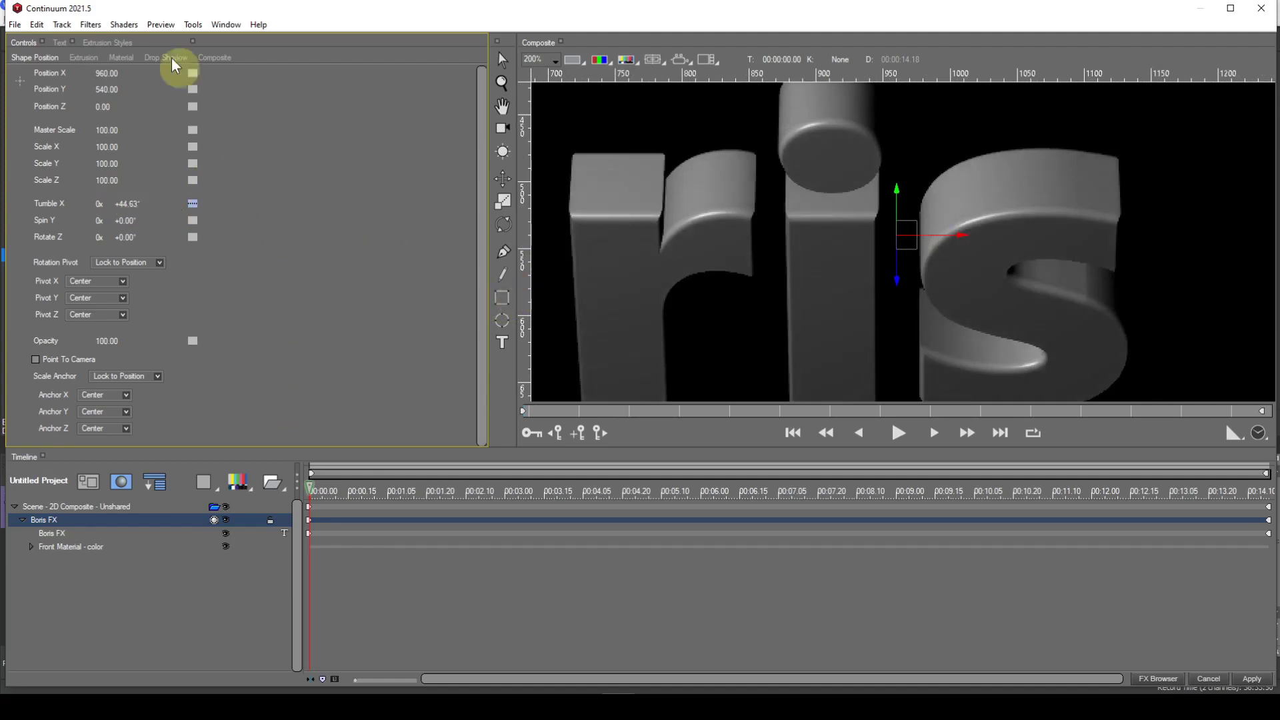
Step: Apply the gold bar extrusion style from category 01 to the text with Materials excluded
click(107, 43)
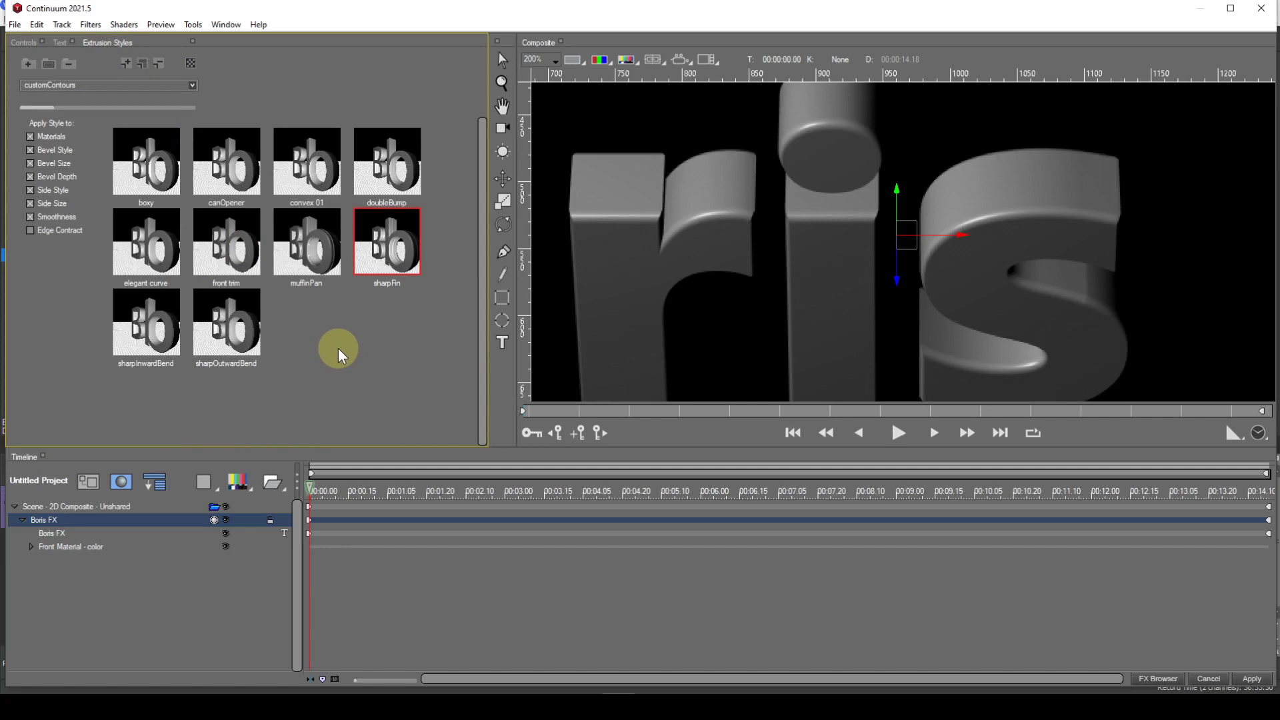
click(192, 86)
click(73, 103)
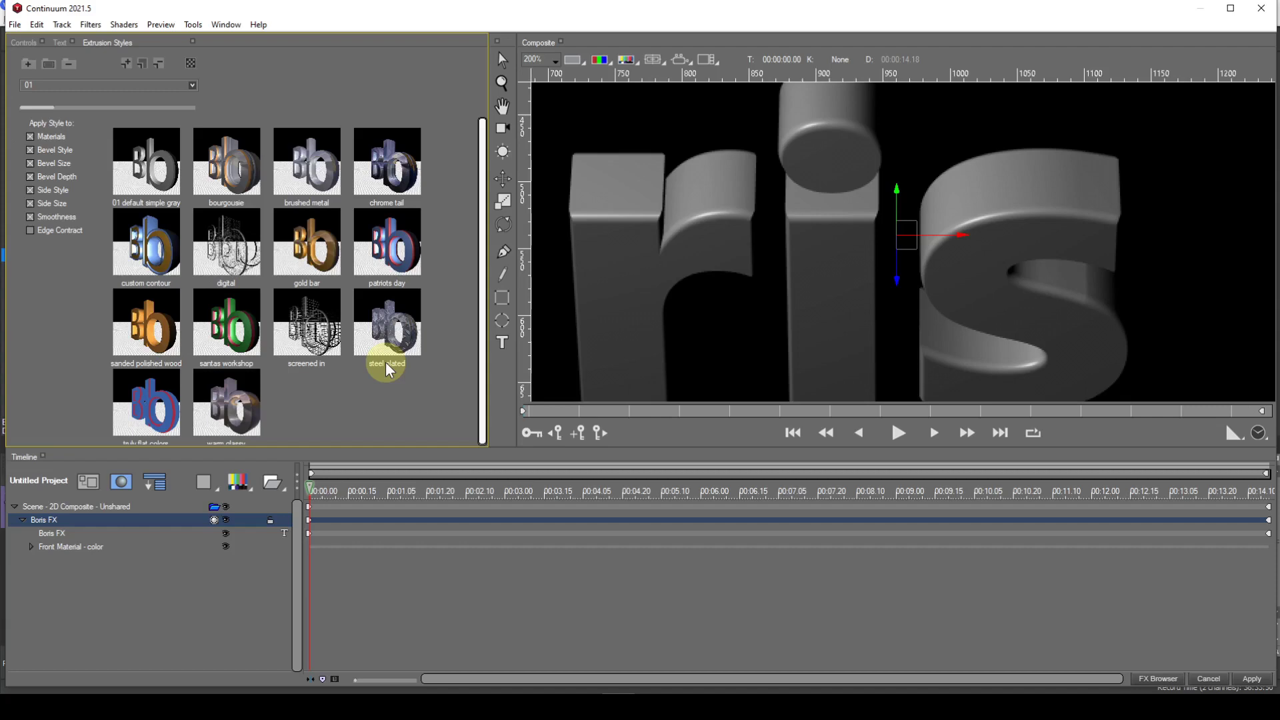
click(30, 136)
click(309, 259)
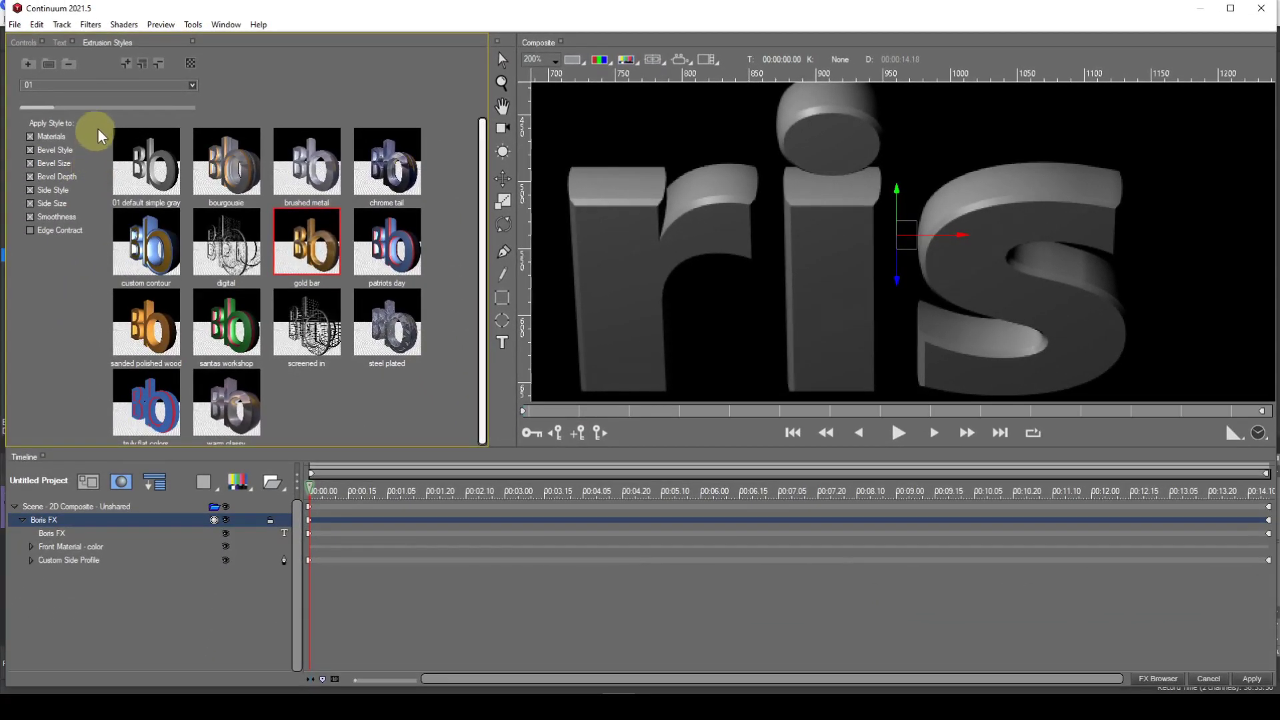
Step: Apply the chrome tail extrusion style to the text with Side Style excluded, undoing a first application that included it
click(393, 172)
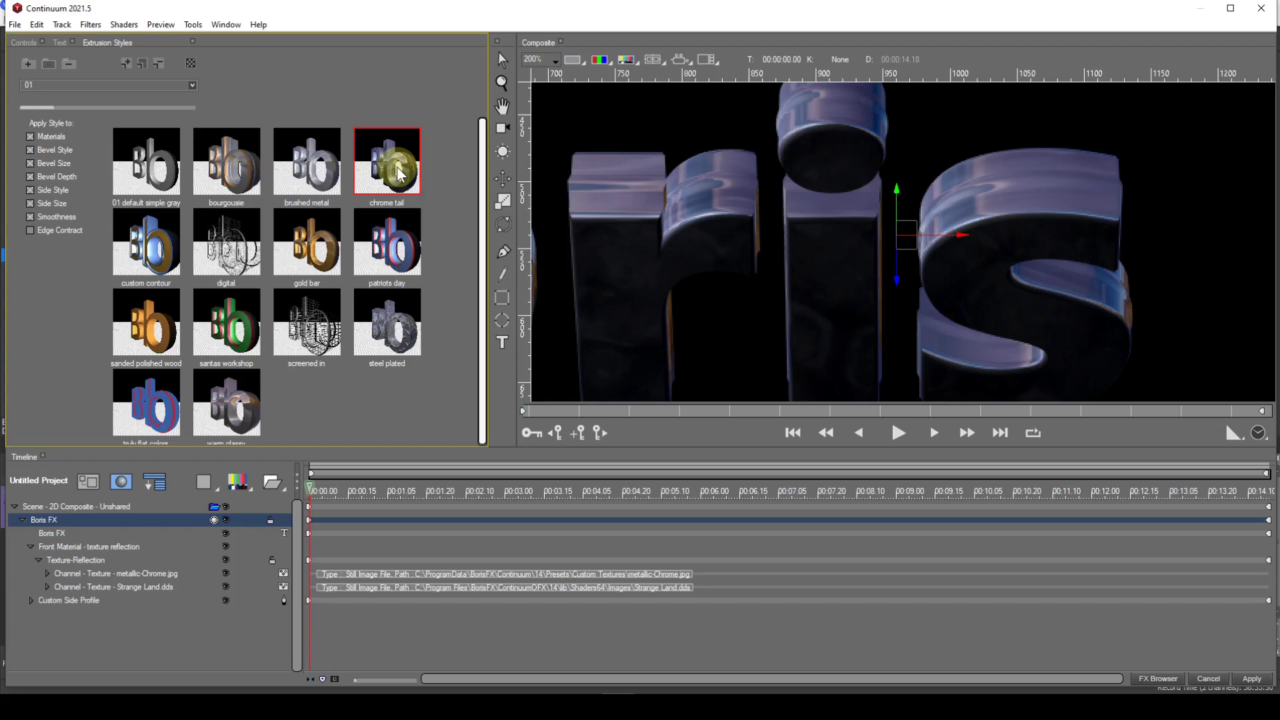
key(ctrl+z)
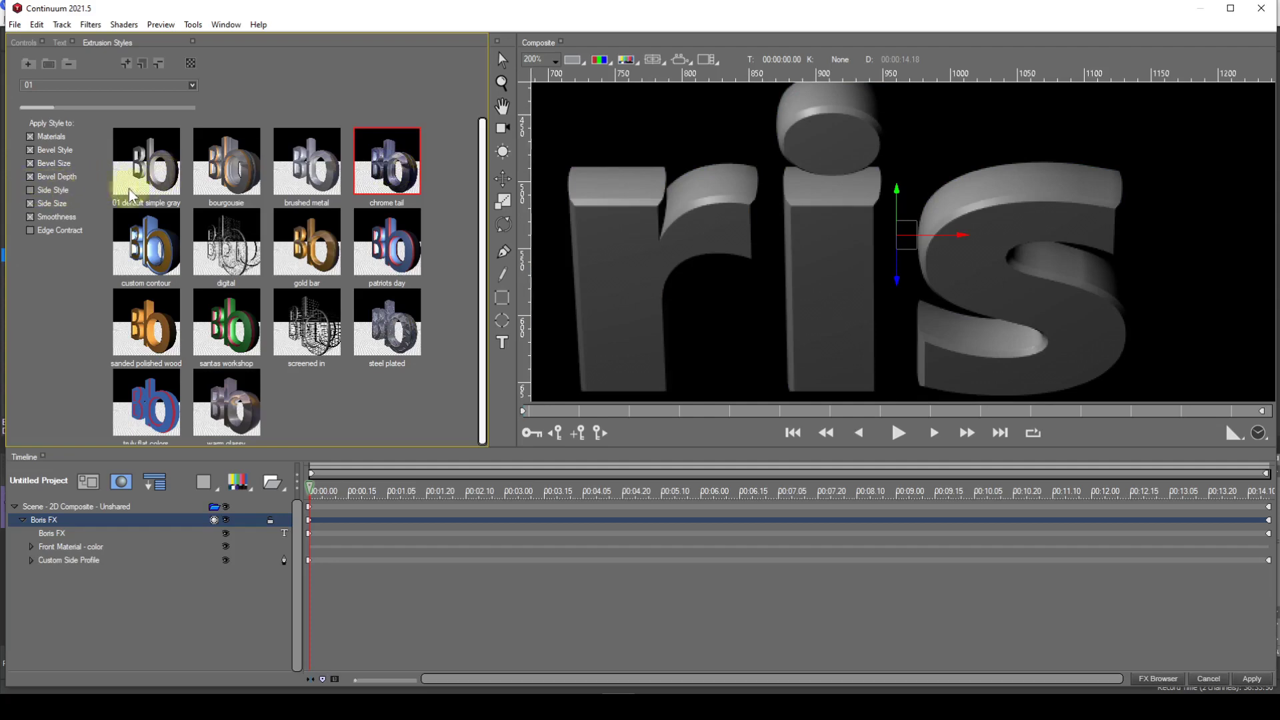
double_click(381, 163)
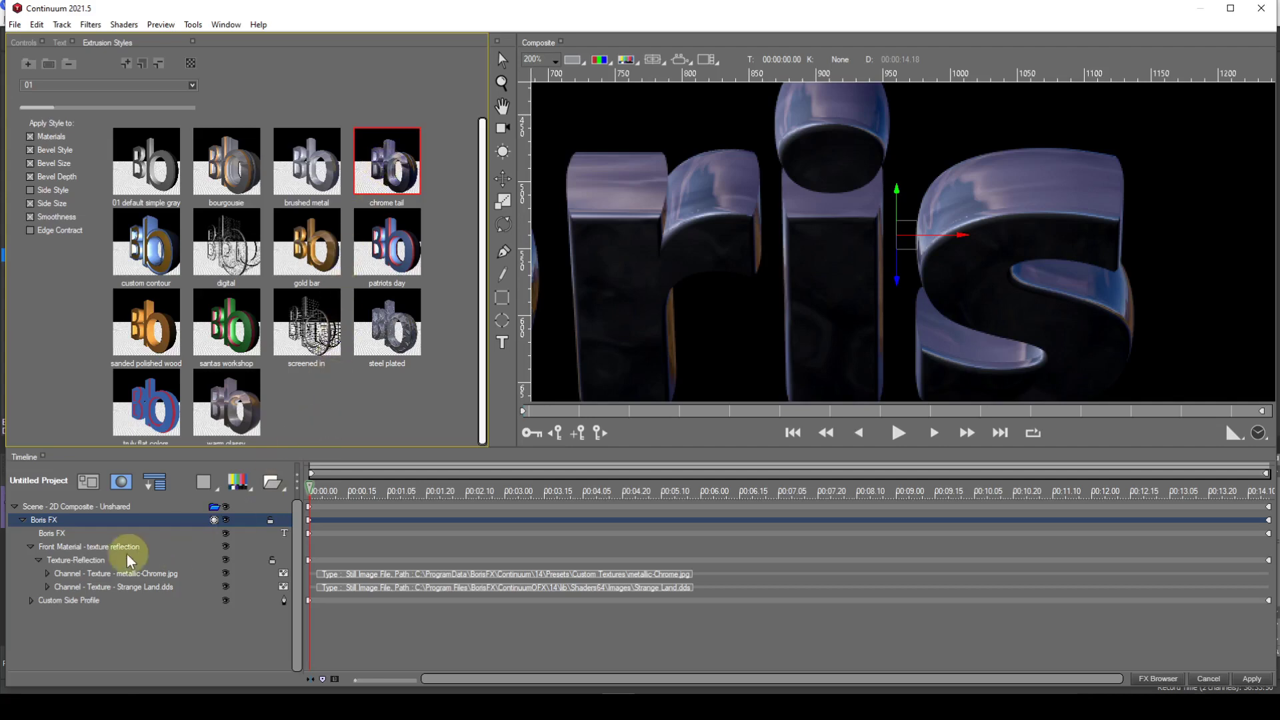
Step: Delete the 2D Composite scene containing the Boris FX text from the timeline
click(106, 507)
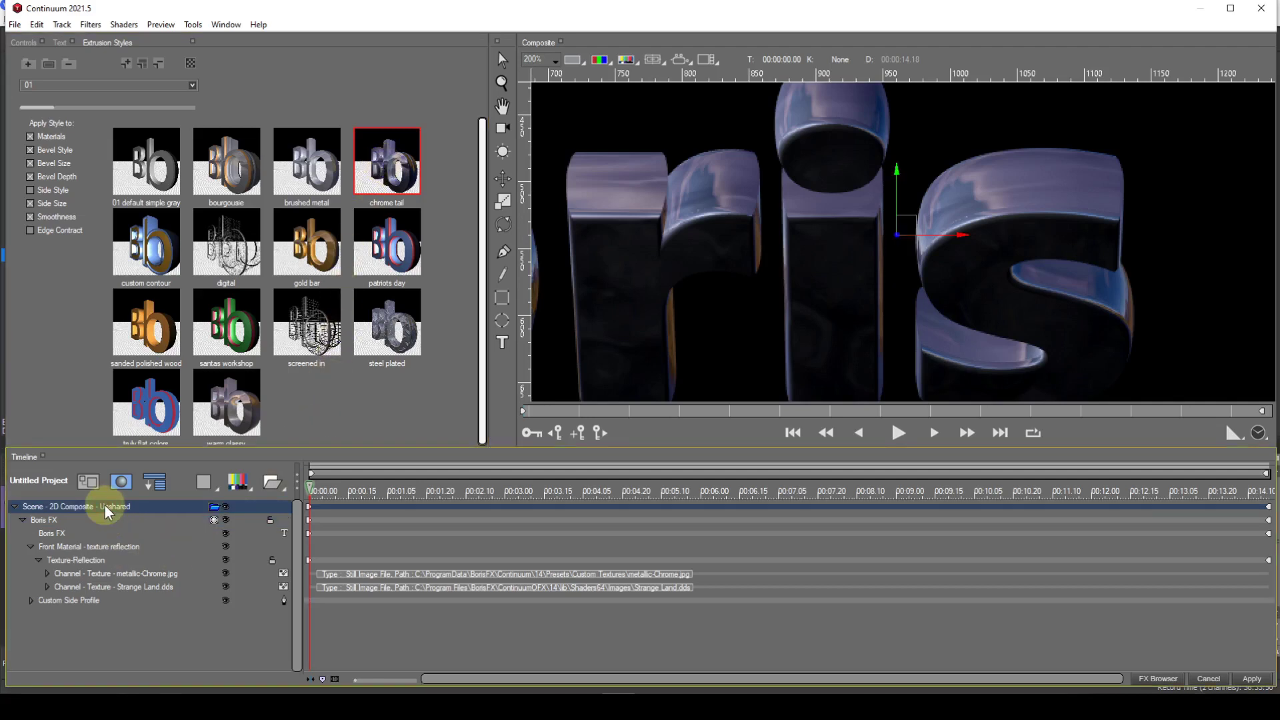
key(Delete)
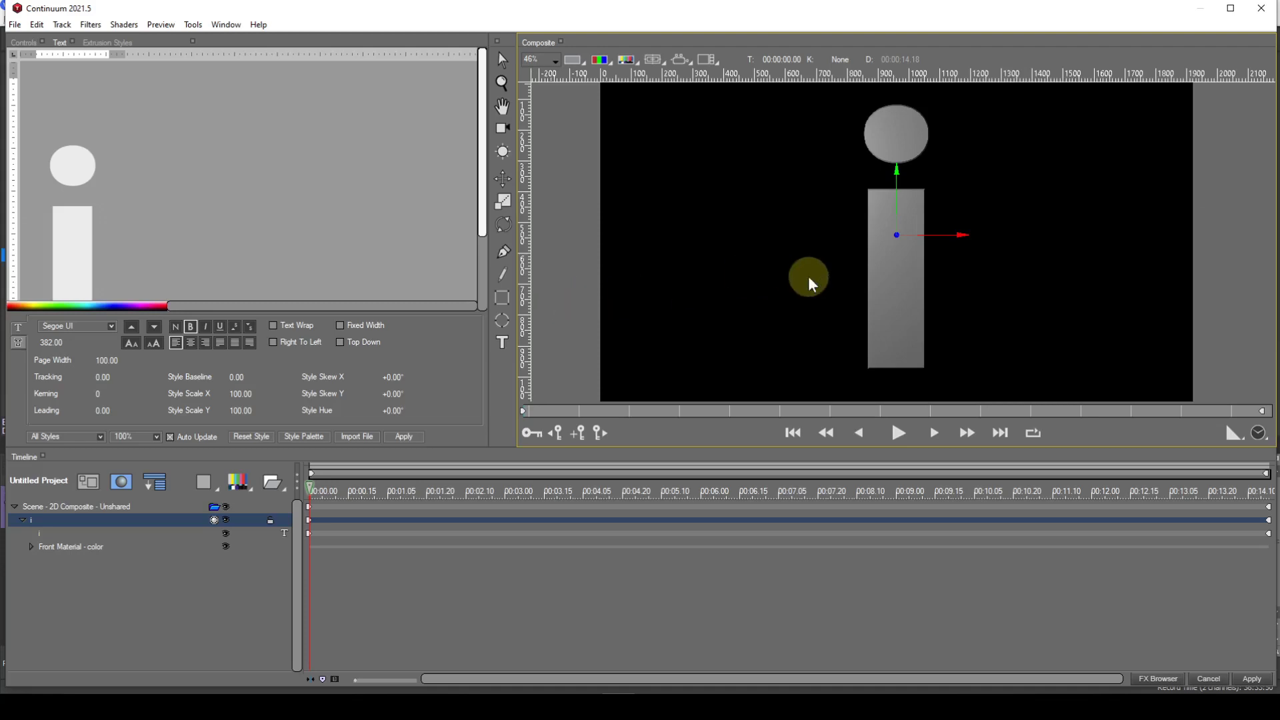
Step: Tilt the extruded letter i by setting its Tumble X to about 48.95°
scroll(808, 275, up, 4)
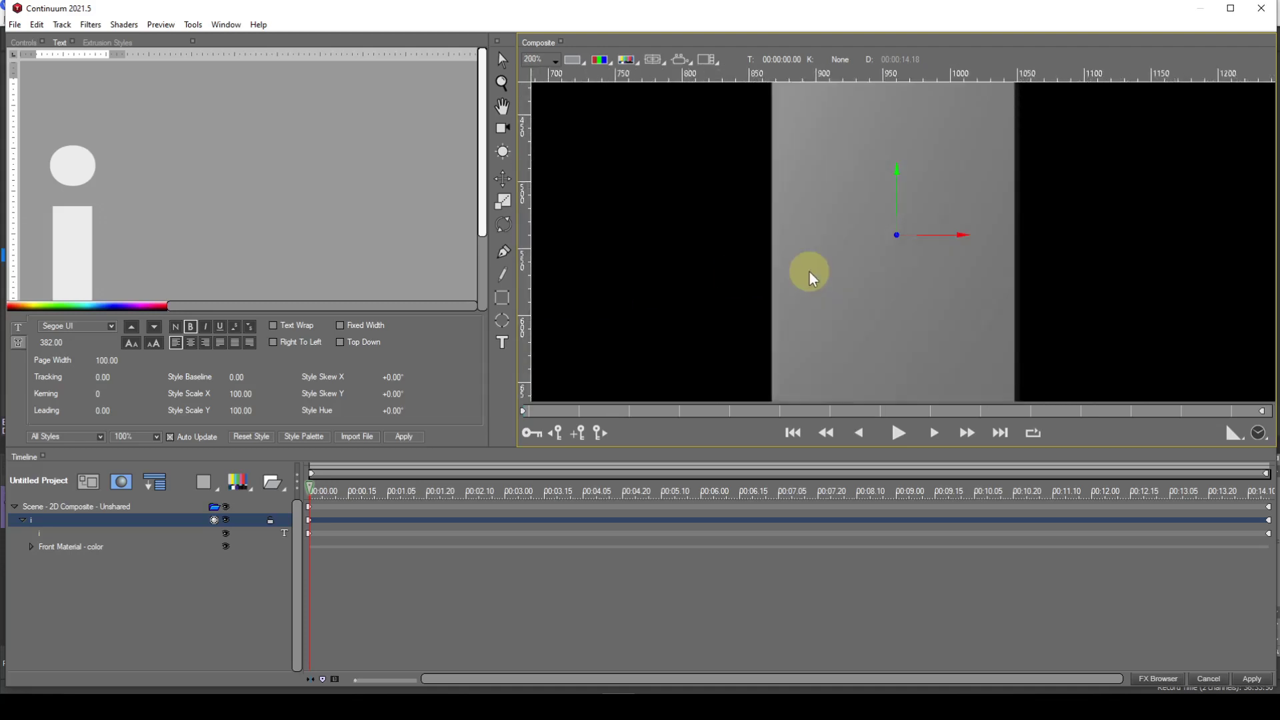
scroll(809, 270, down, 3)
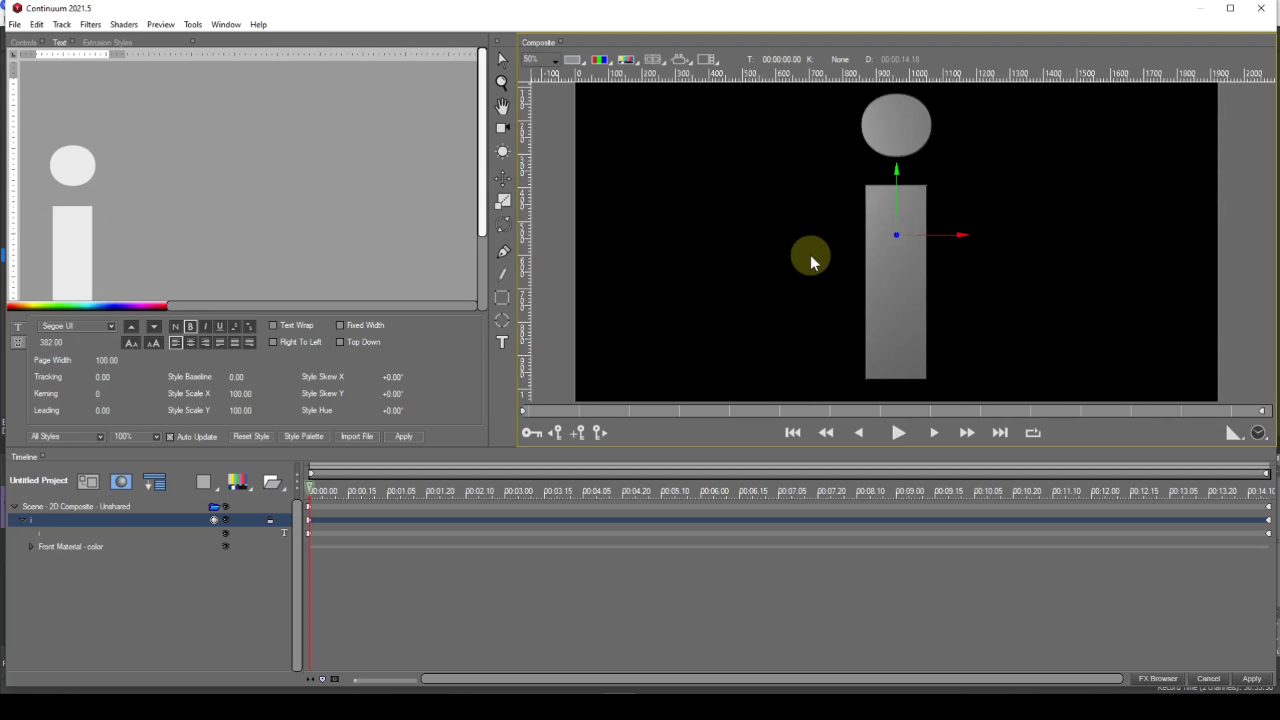
key(space)
drag(809, 260, 809, 320)
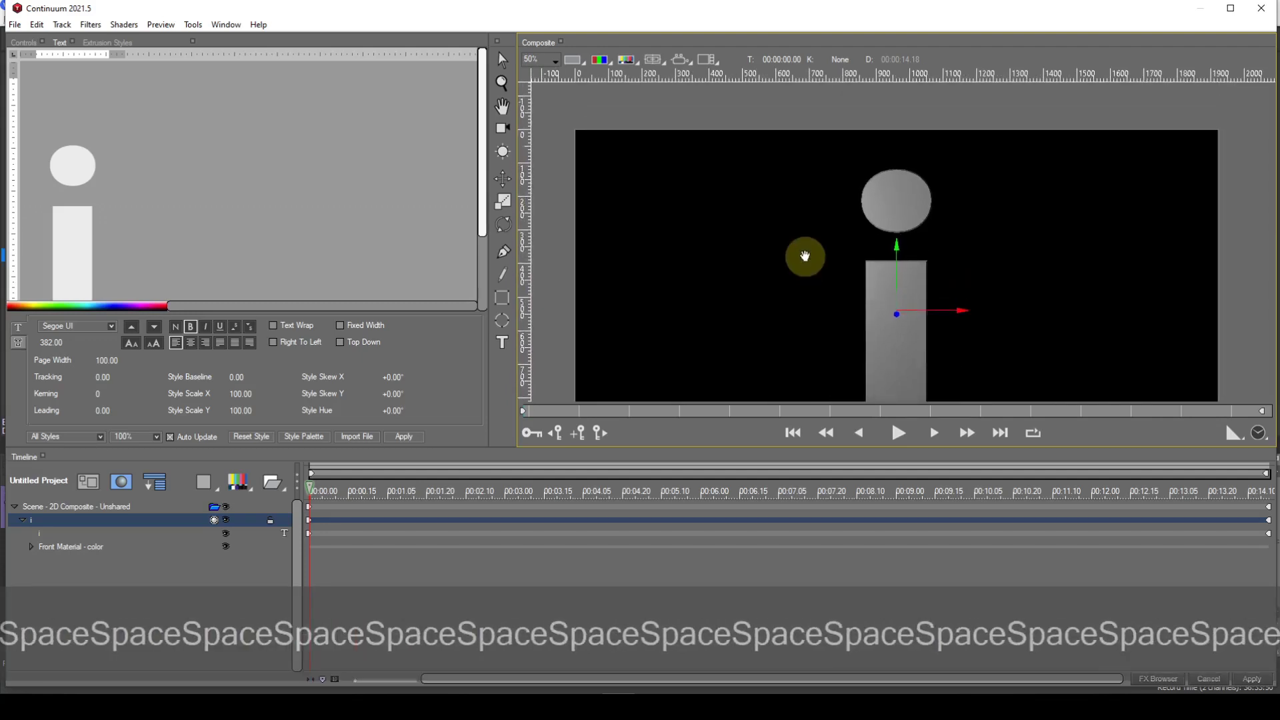
drag(805, 256, 806, 275)
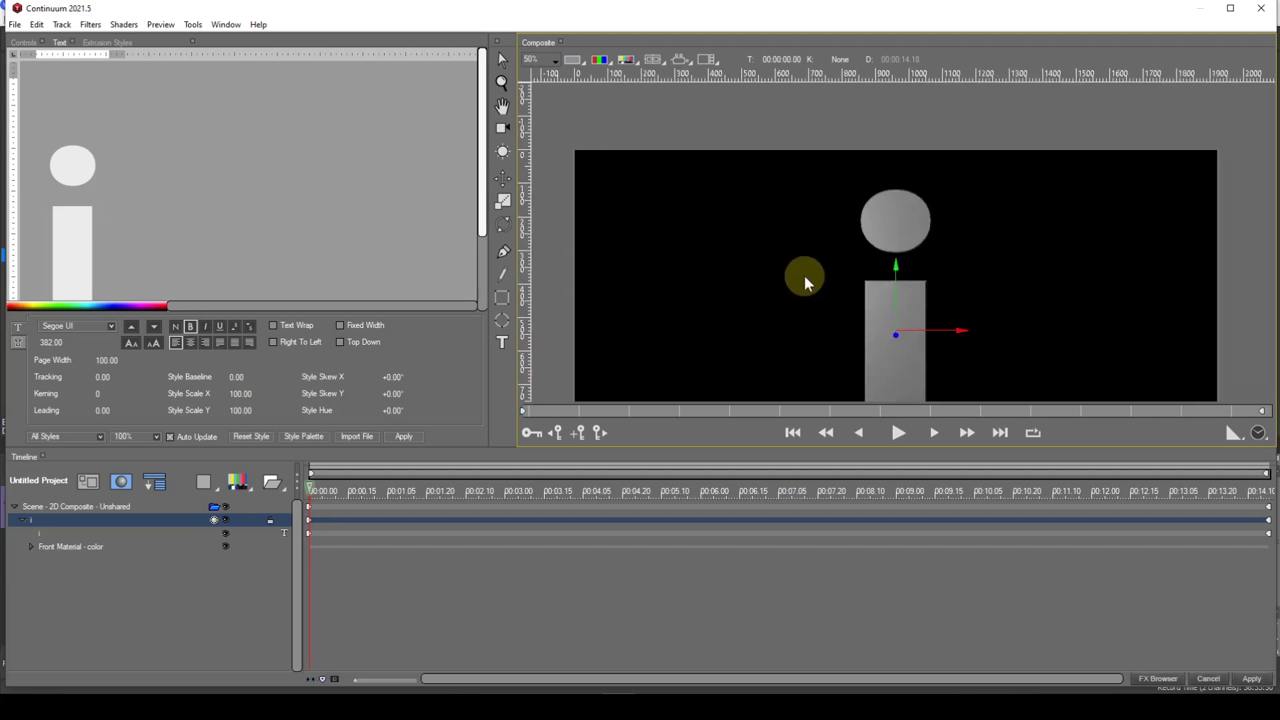
scroll(804, 275, up, 2)
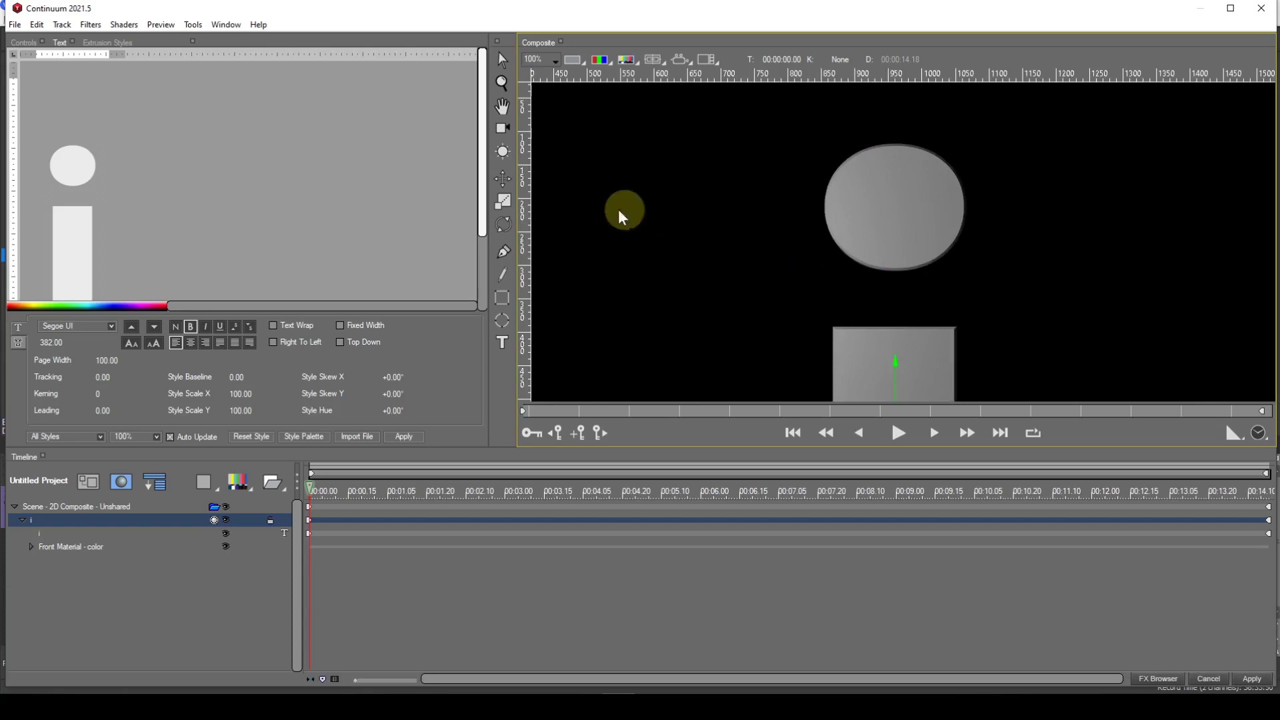
click(20, 43)
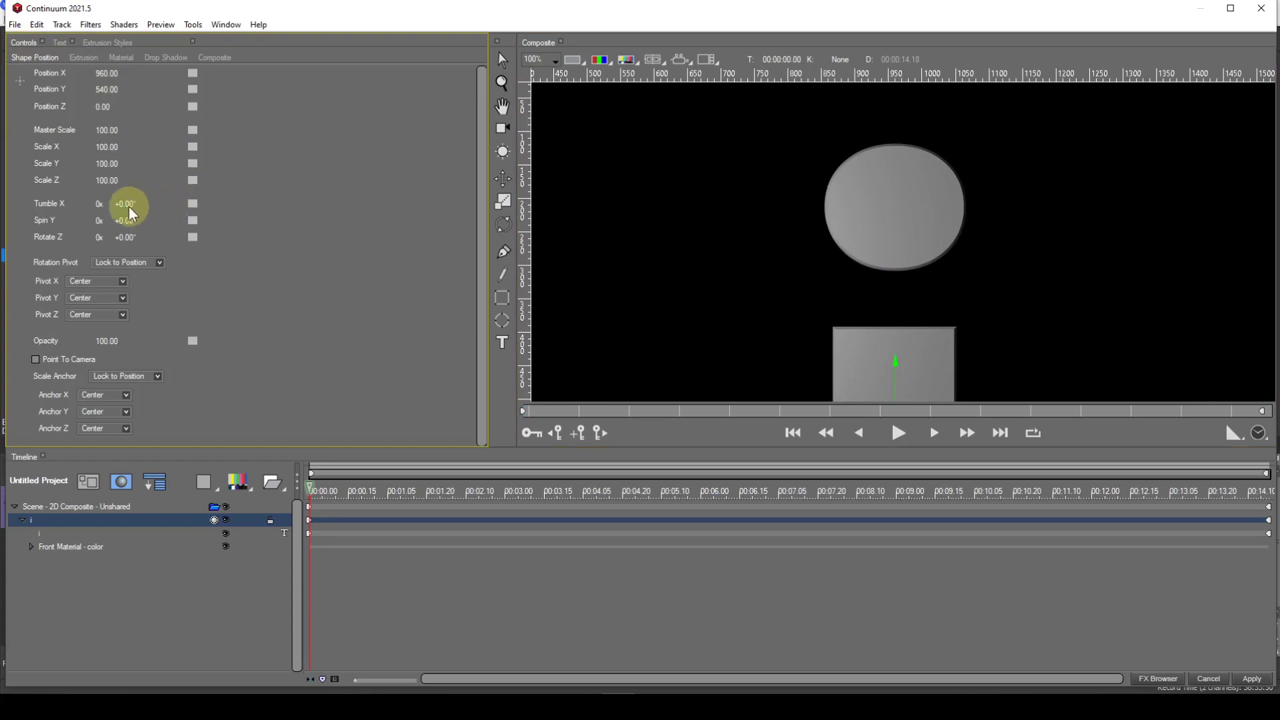
drag(125, 206, 149, 205)
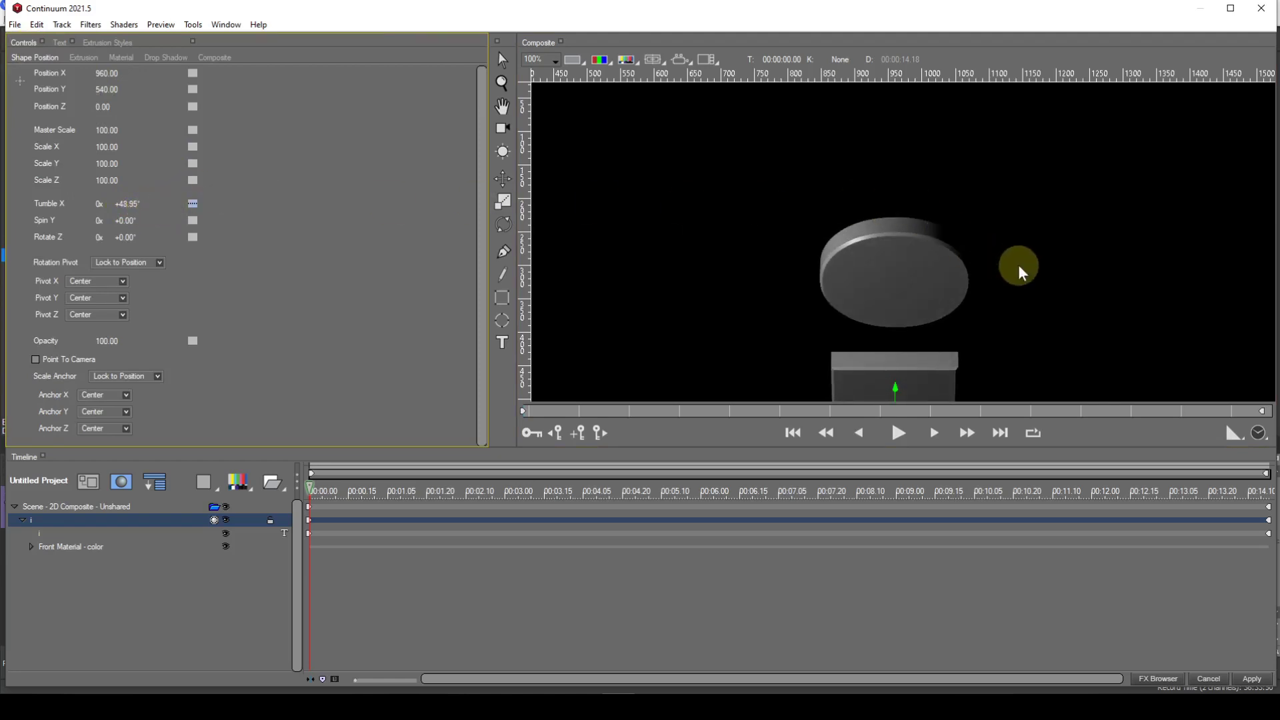
Step: Set the letter i's Bevel Amount to 1.00 and its Bevel Type to Custom
scroll(1017, 266, up, 1)
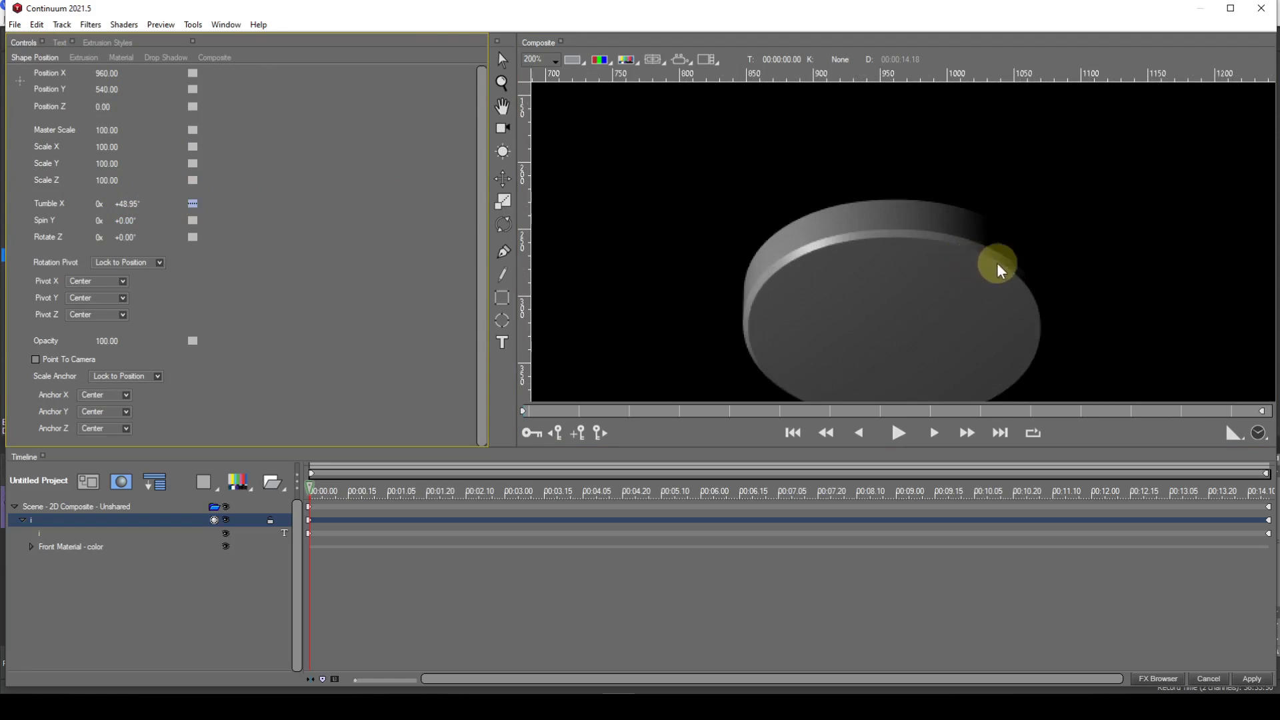
key(space)
drag(1063, 266, 1063, 187)
key(space)
drag(1078, 254, 1076, 230)
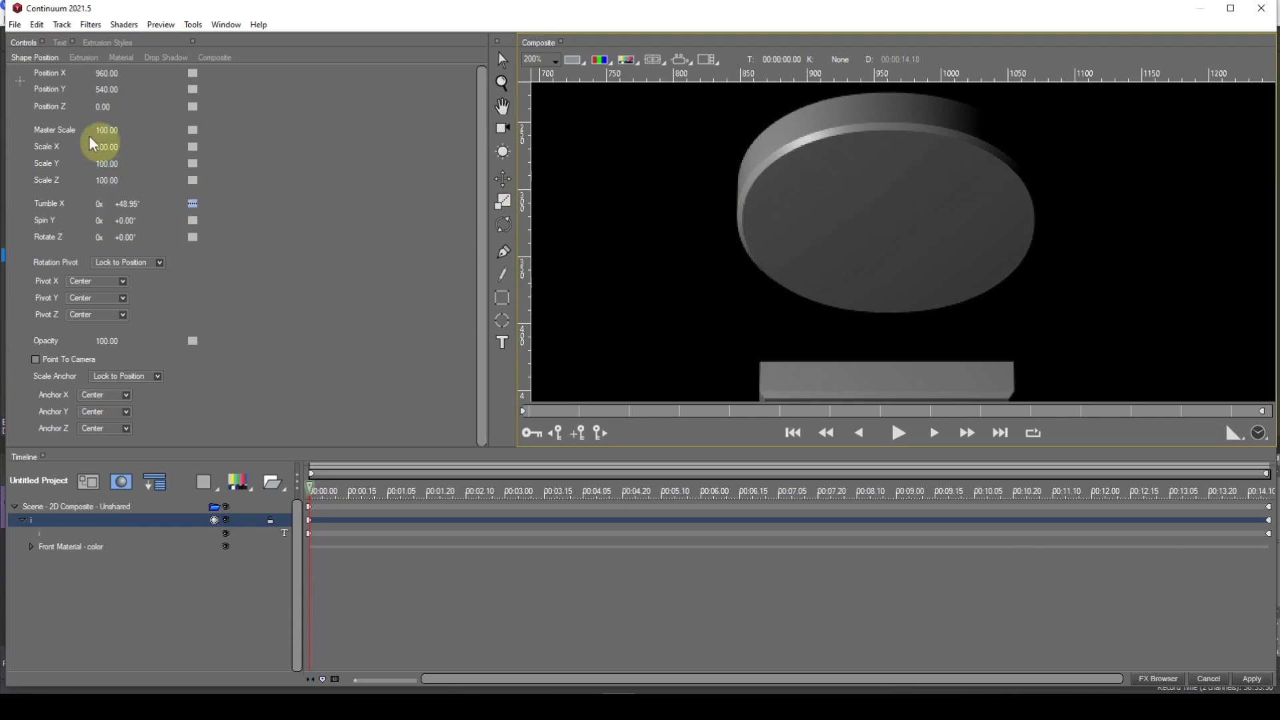
click(85, 58)
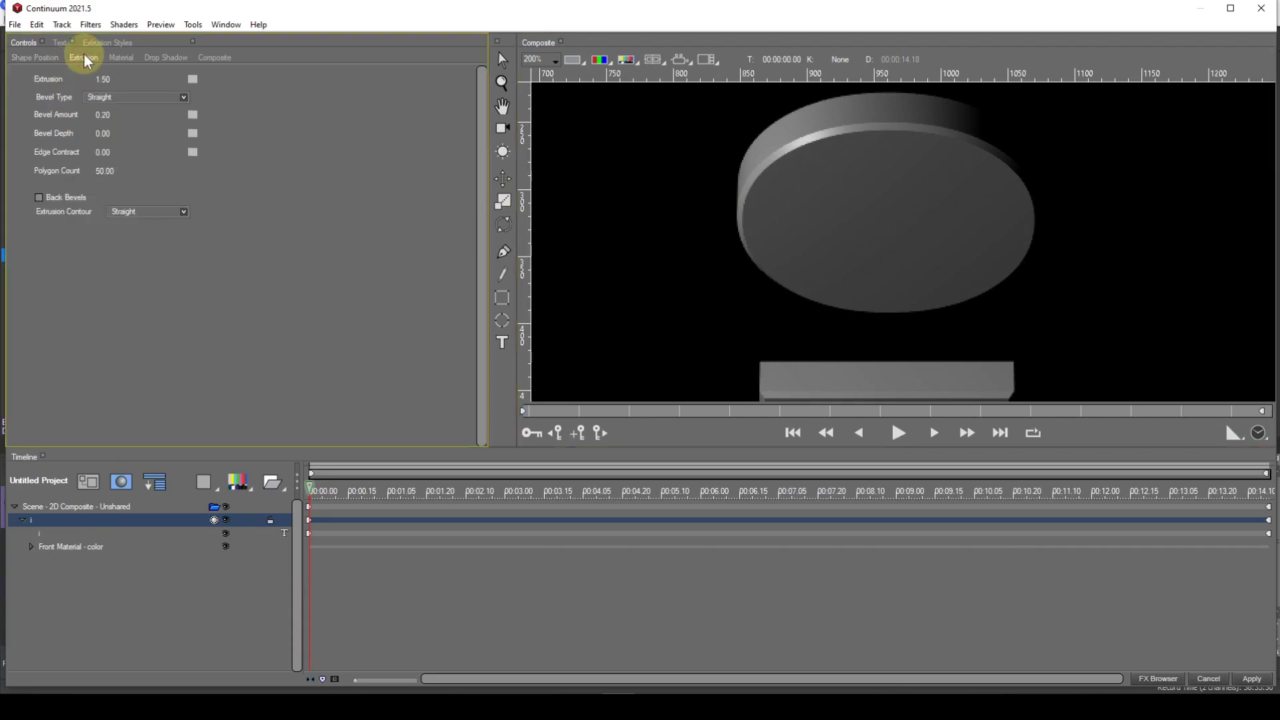
click(111, 117)
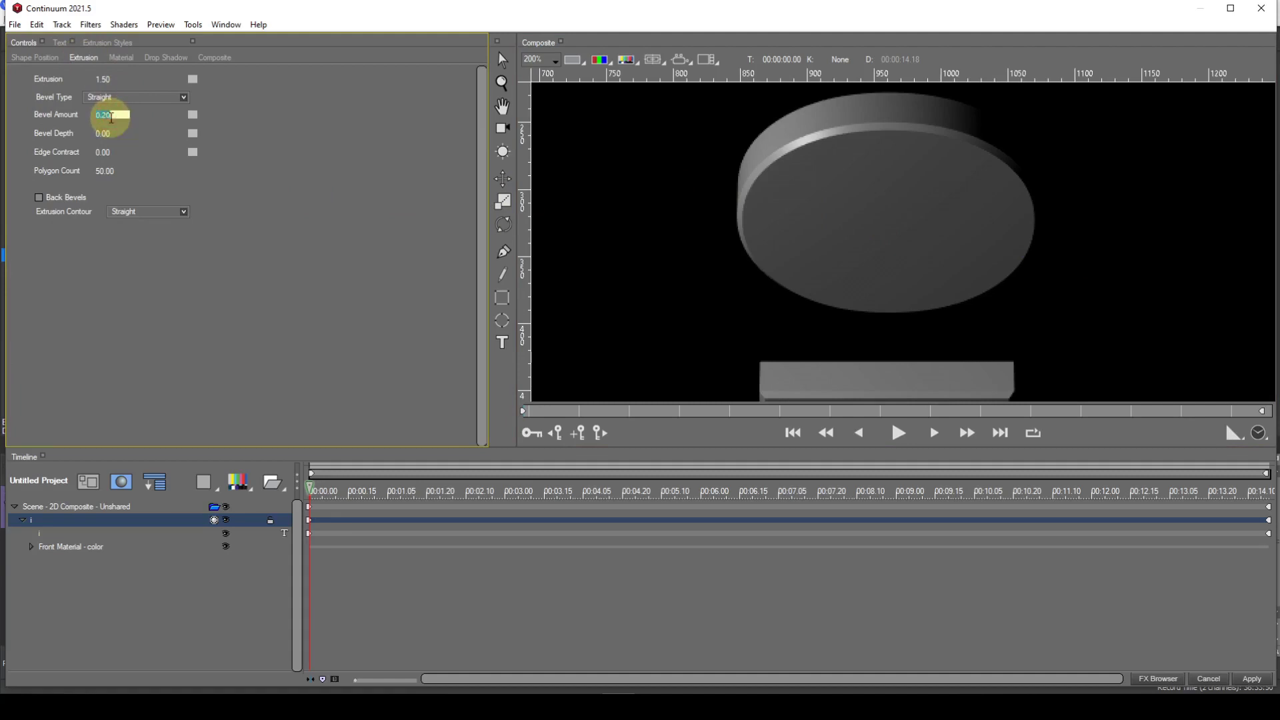
text(1)
key(Return)
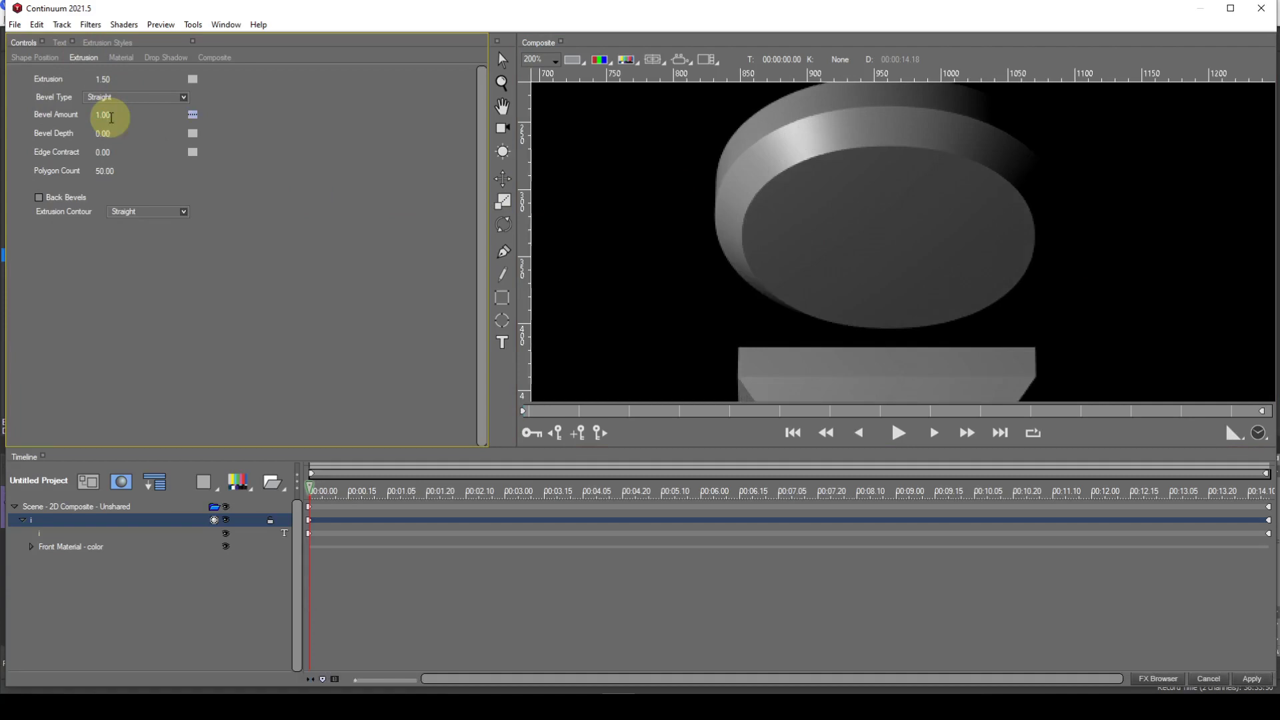
click(182, 98)
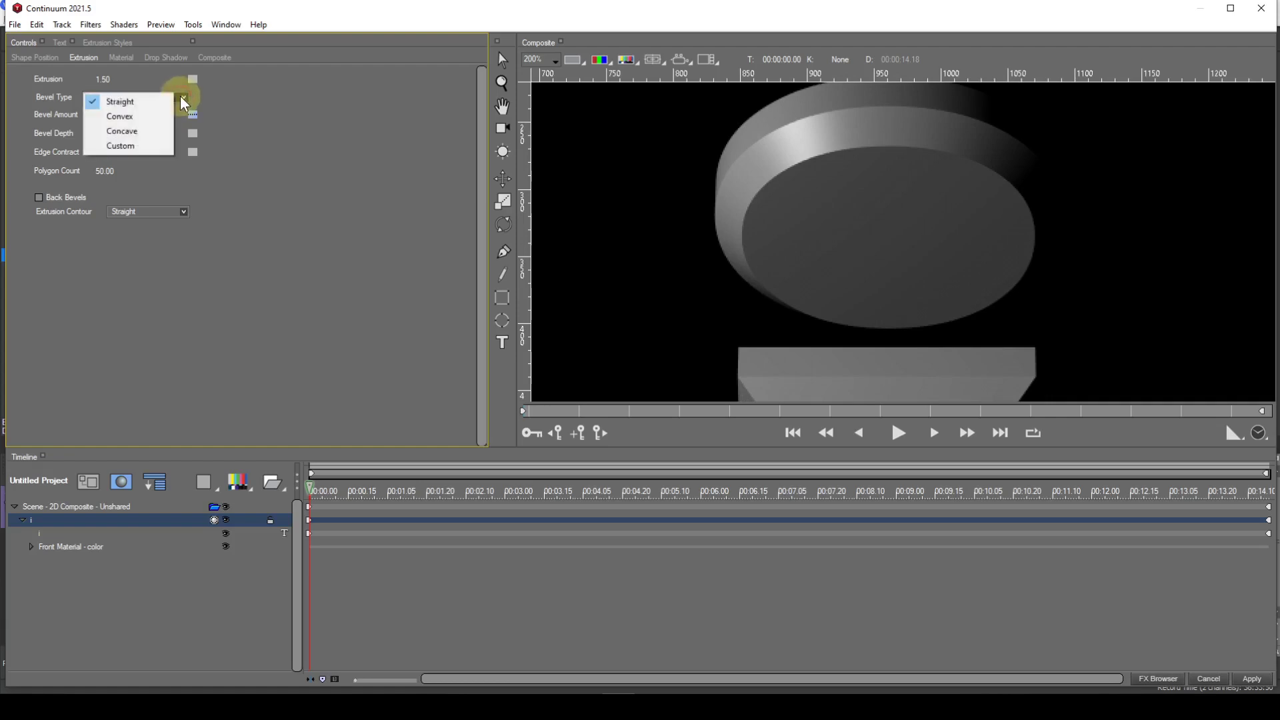
click(124, 147)
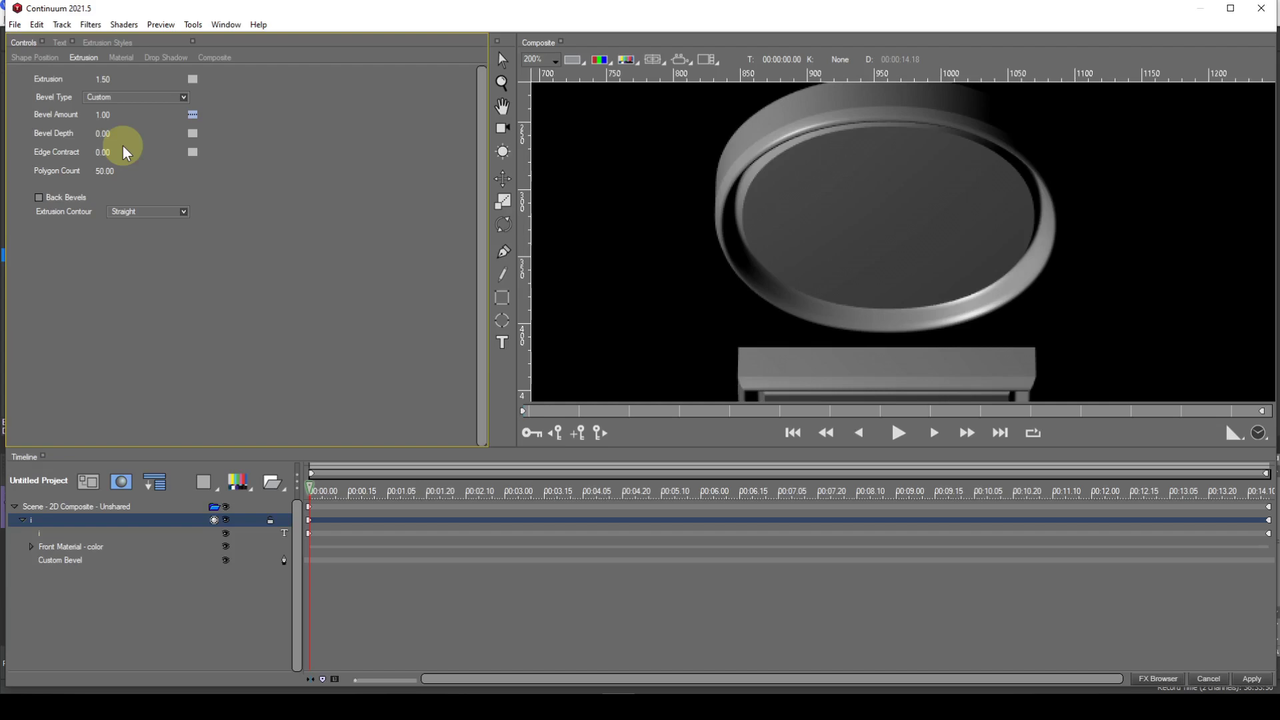
Step: Try drawing a nearly horizontal two-point bevel profile on the Custom Bevel track with the Pen tool, and undo it
click(77, 559)
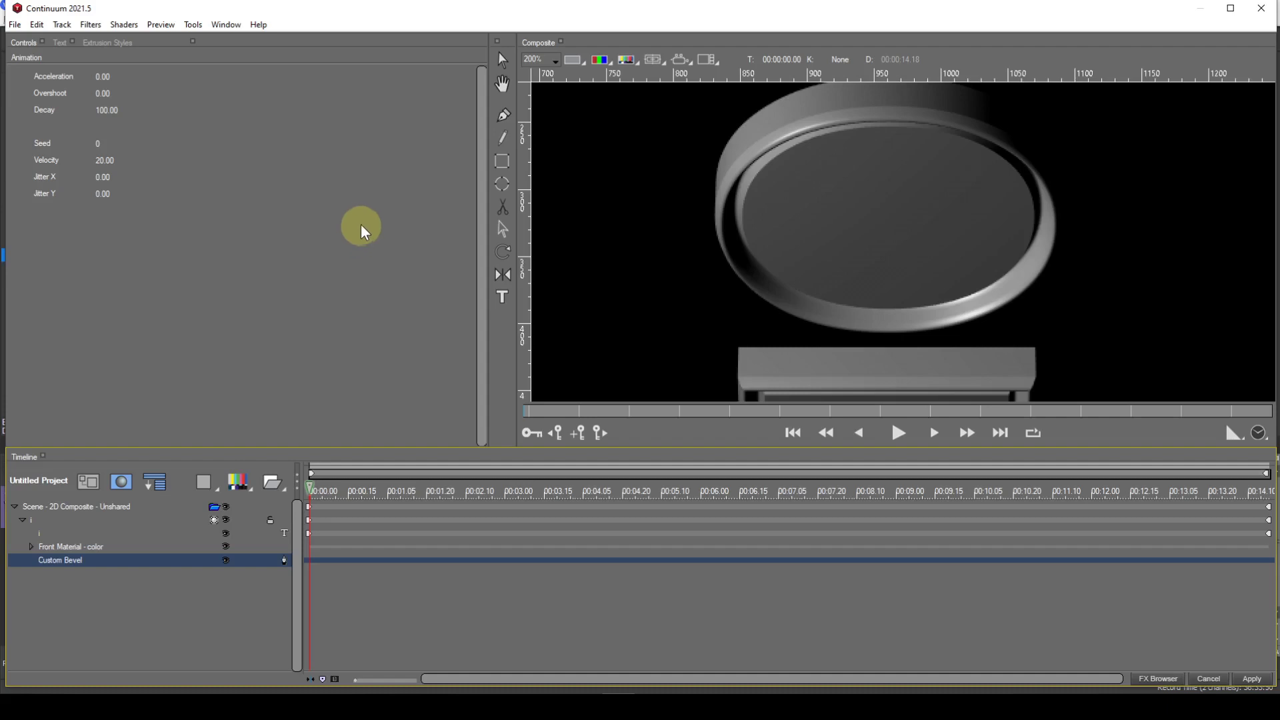
click(503, 116)
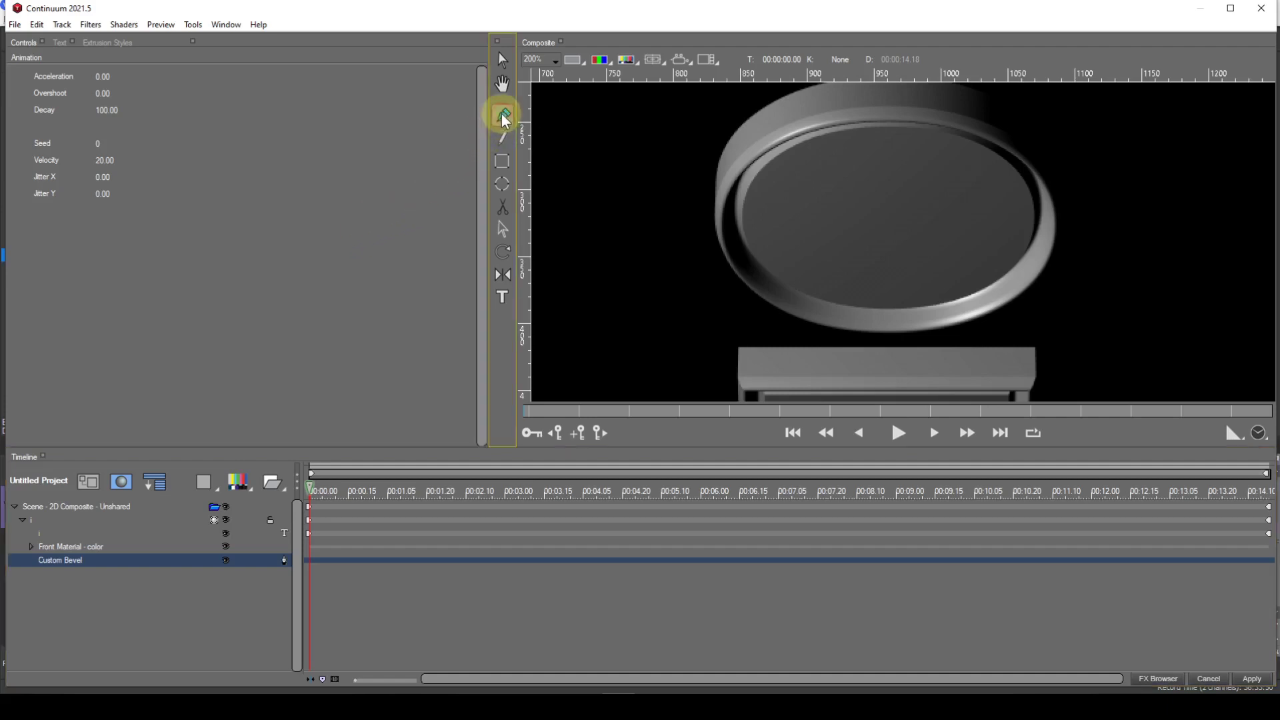
click(1105, 219)
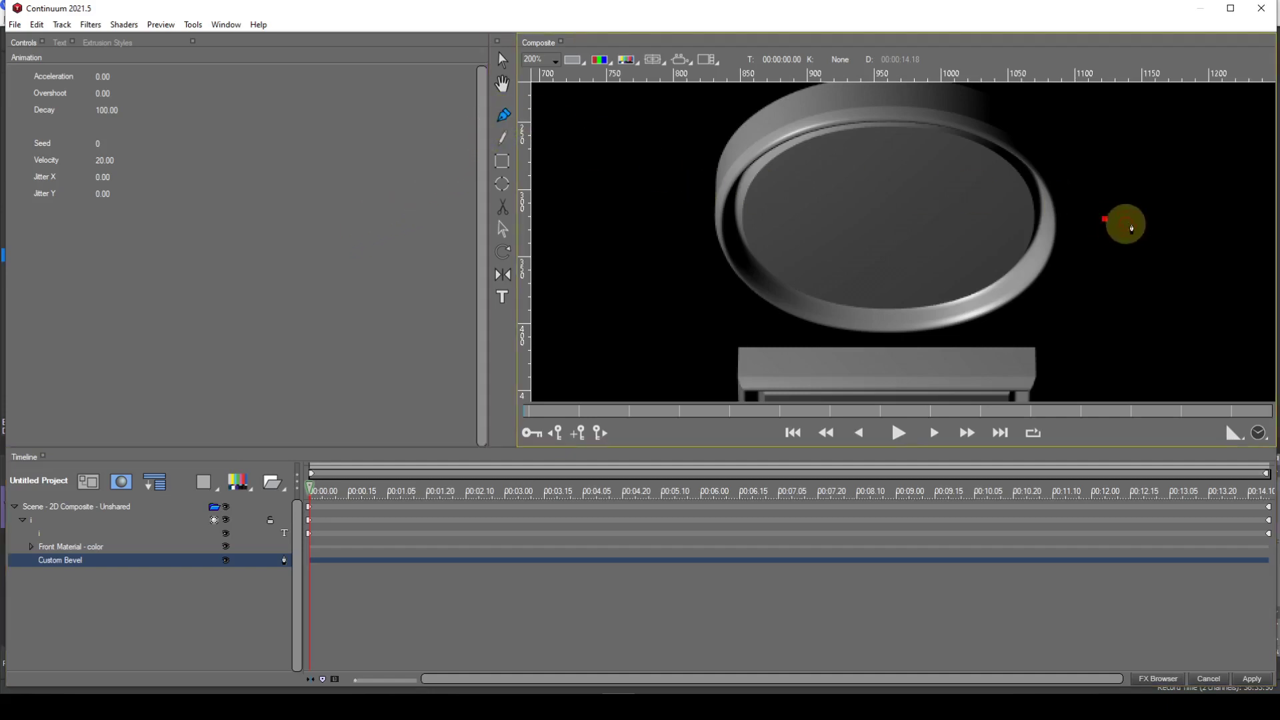
click(1238, 215)
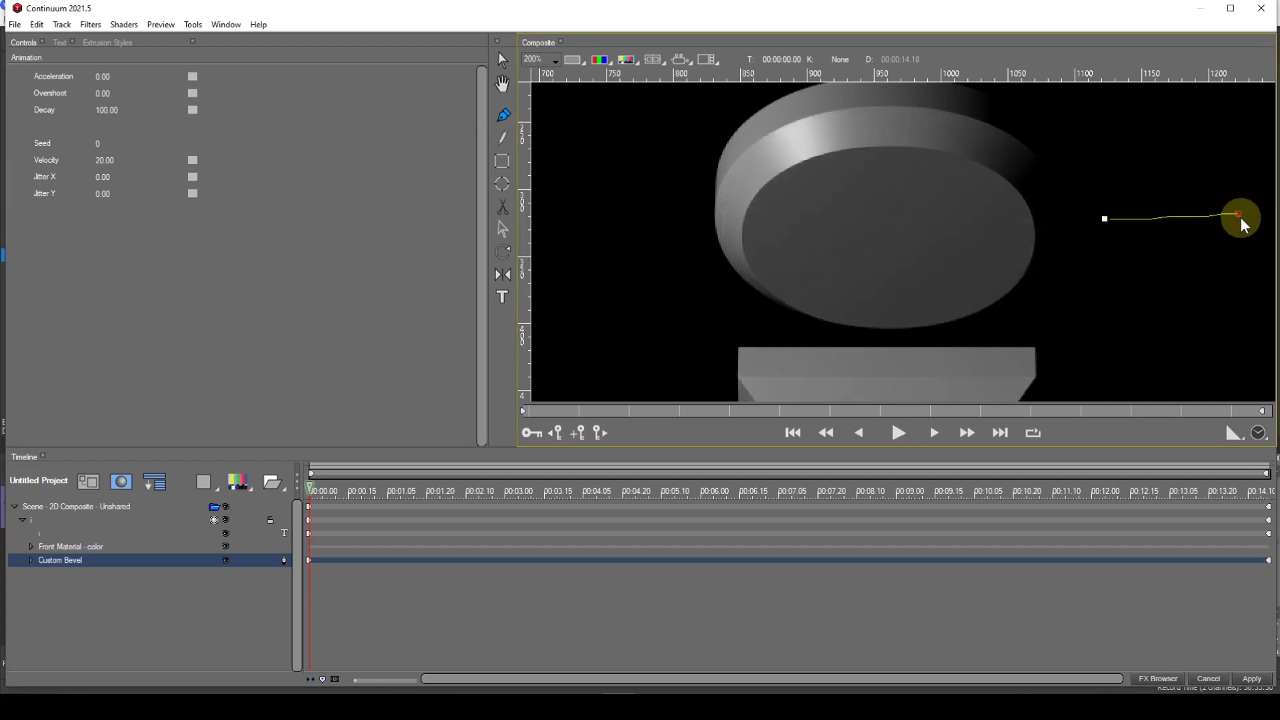
key(ctrl+z)
key(ctrl+z)
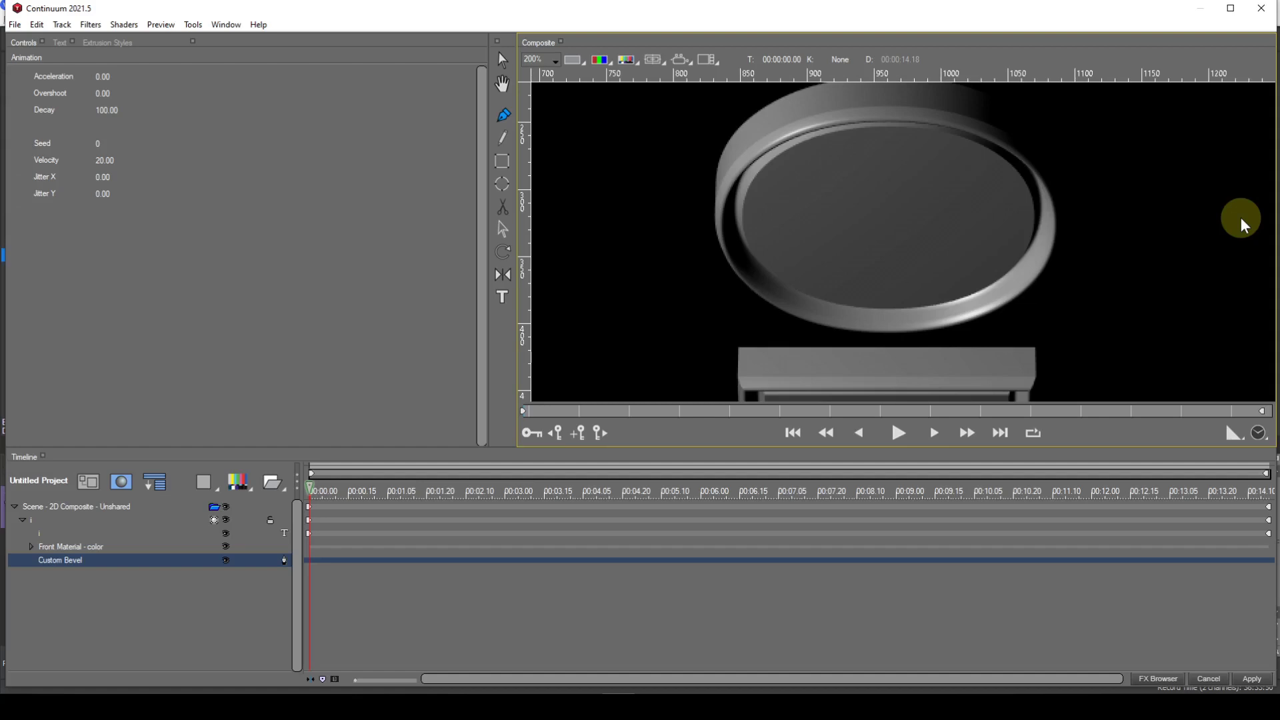
Step: Draw a two-point bevel profile beside the letter i, trying several end-point positions before leaving the line horizontal
click(1060, 308)
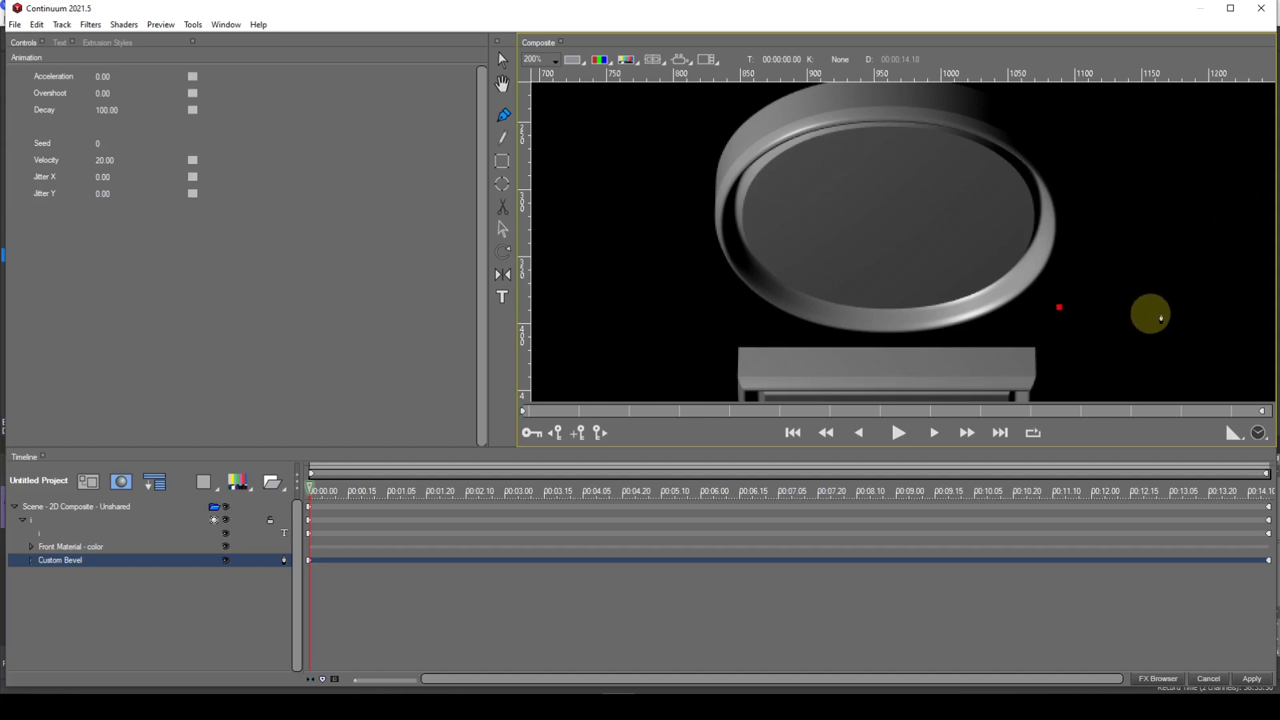
click(1246, 303)
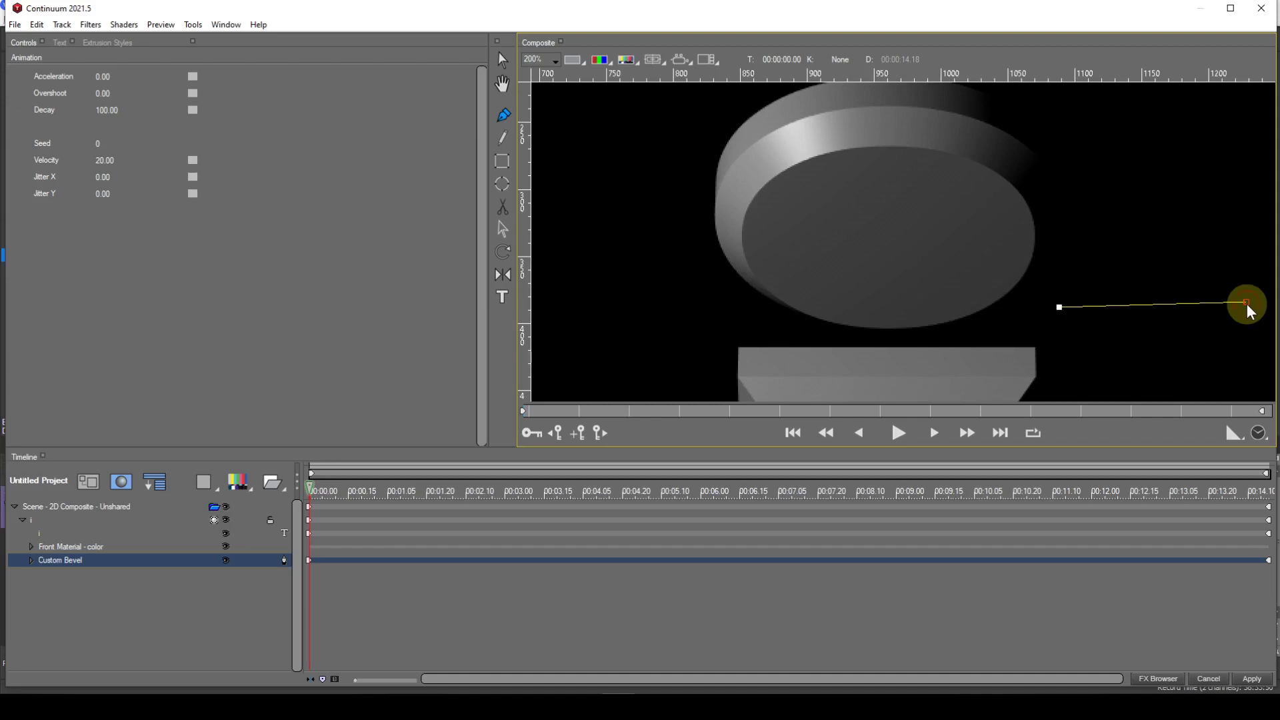
drag(1245, 302, 1247, 312)
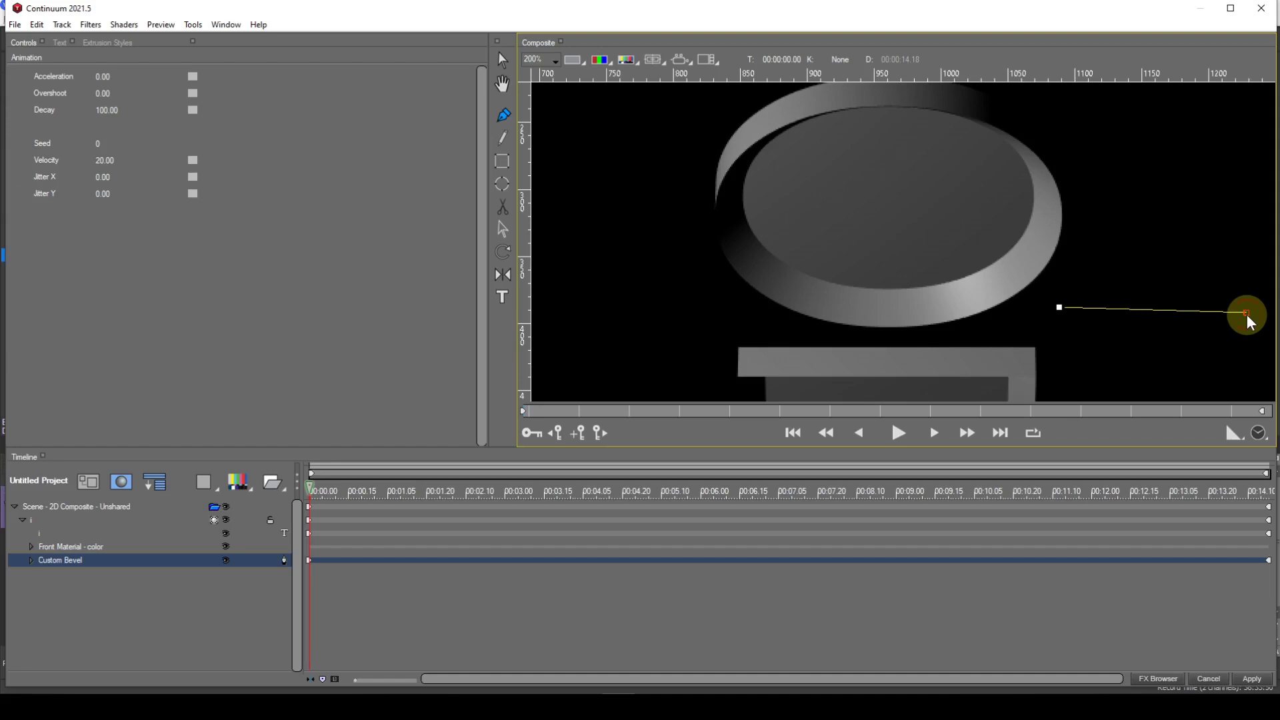
mouse_move(1246, 314)
mouse_down()
mouse_move(1209, 206)
mouse_move(1174, 171)
mouse_move(1059, 154)
mouse_move(1122, 171)
mouse_move(1196, 313)
mouse_up()
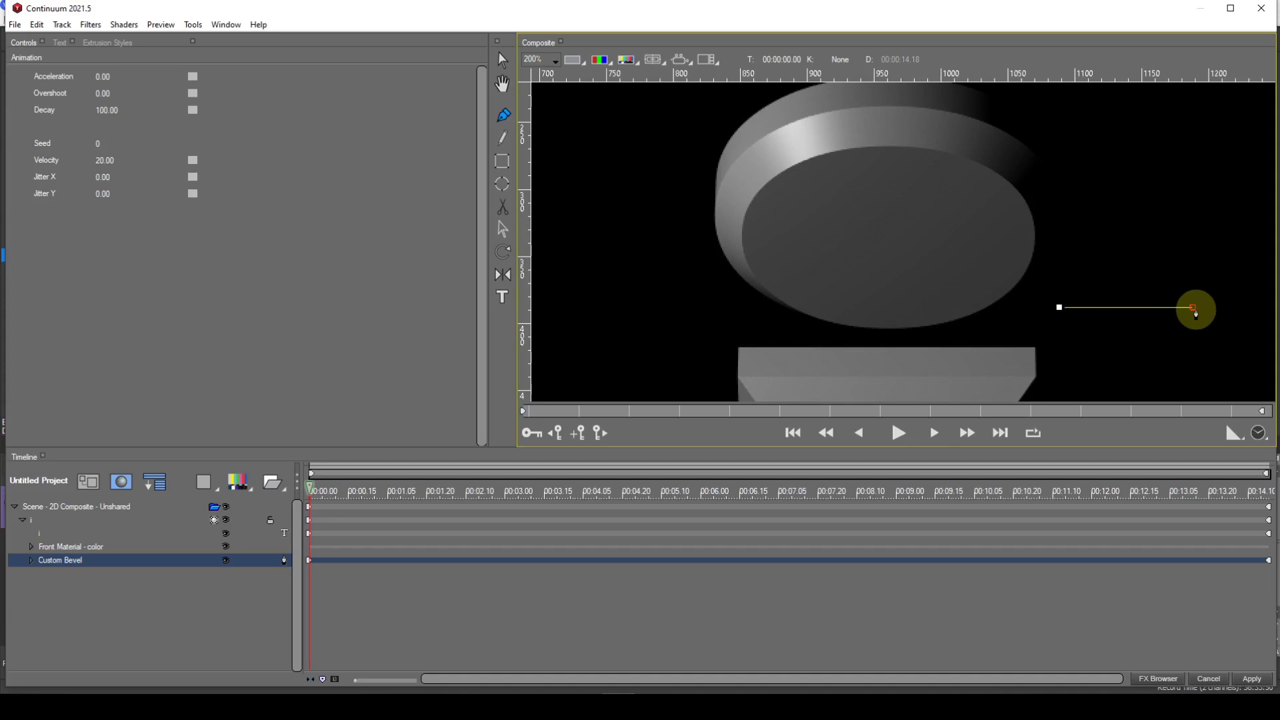
drag(1195, 314, 1064, 394)
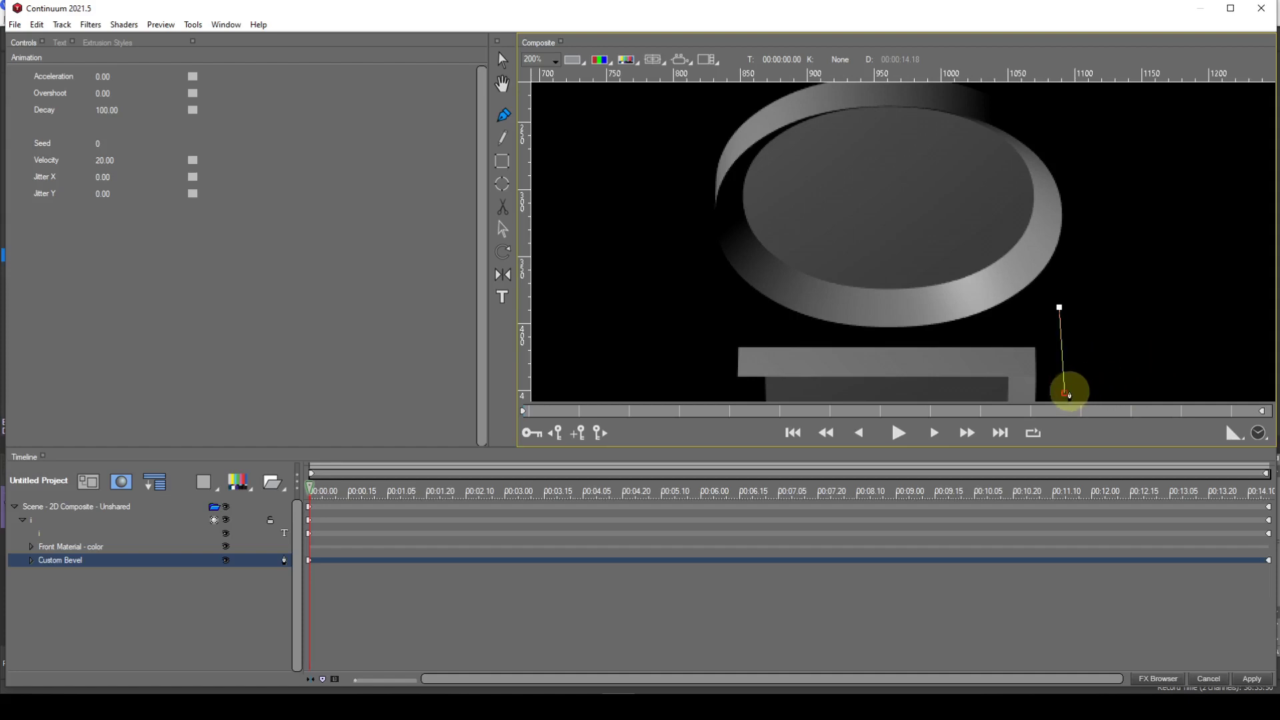
drag(1067, 398, 1065, 225)
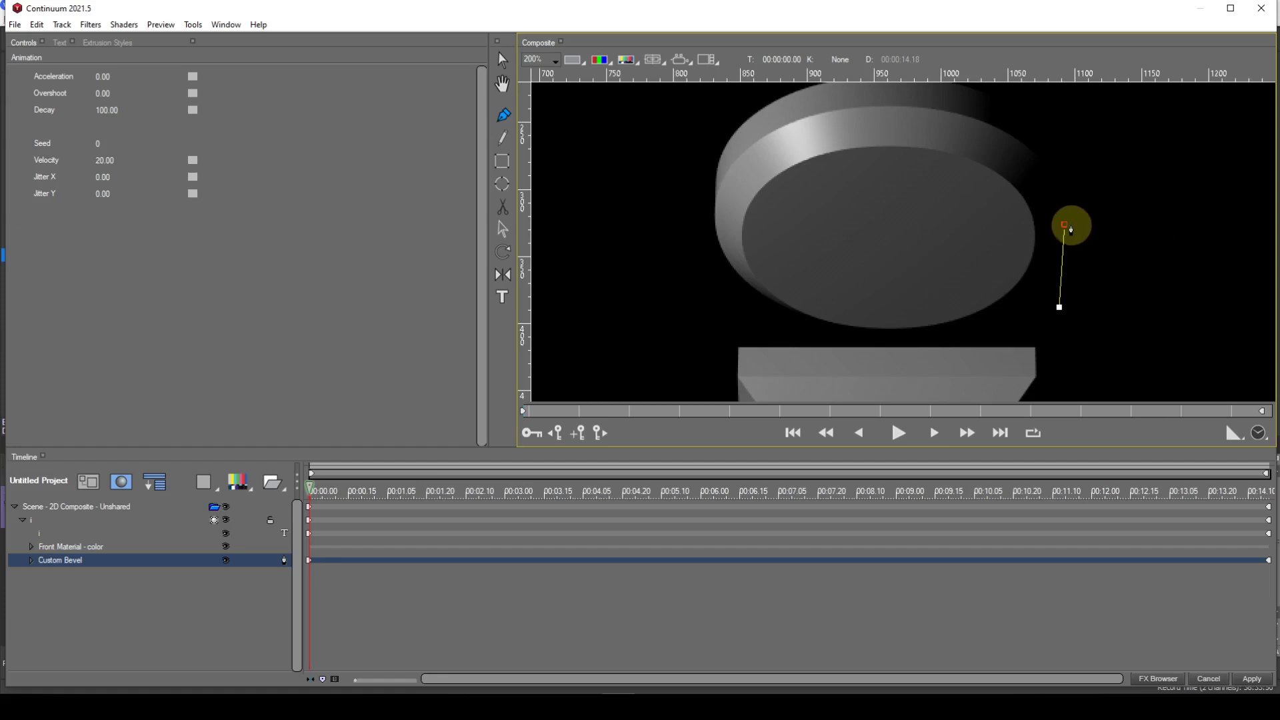
drag(1067, 229, 1180, 313)
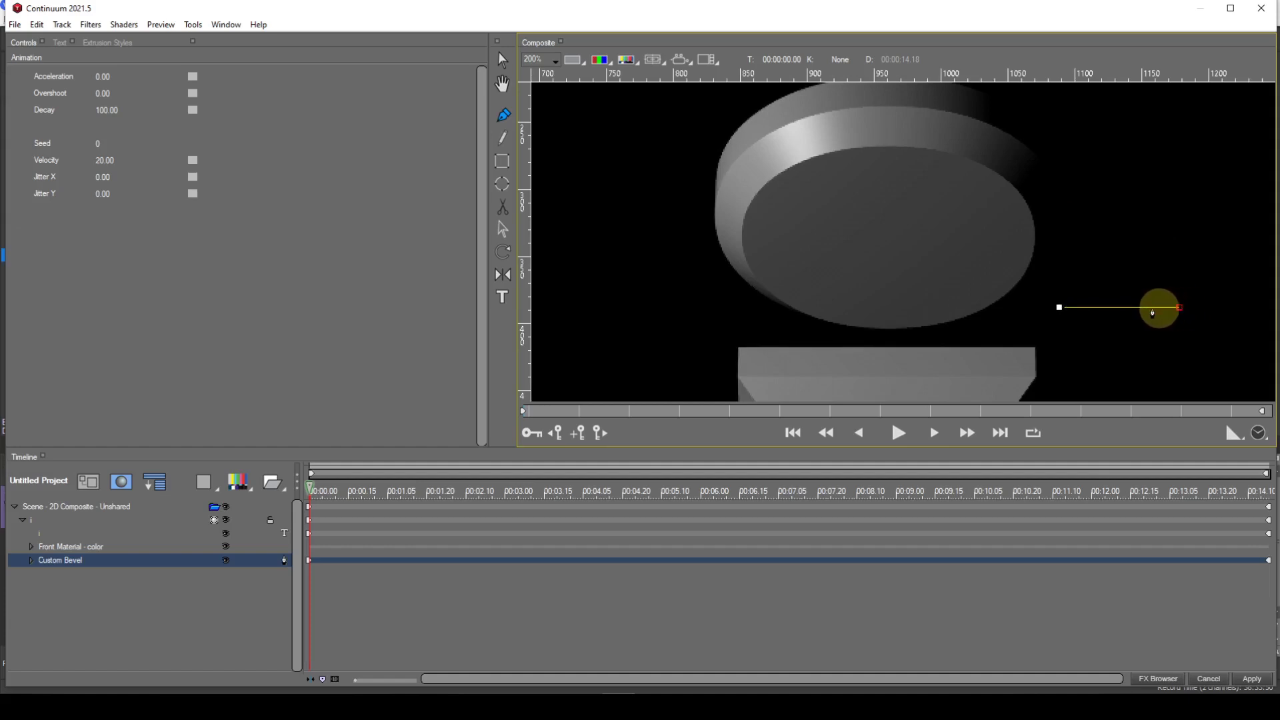
Step: Add a middle point to the bevel profile, convert it to a cusp, and move it slightly below the line
alt+click(1118, 310)
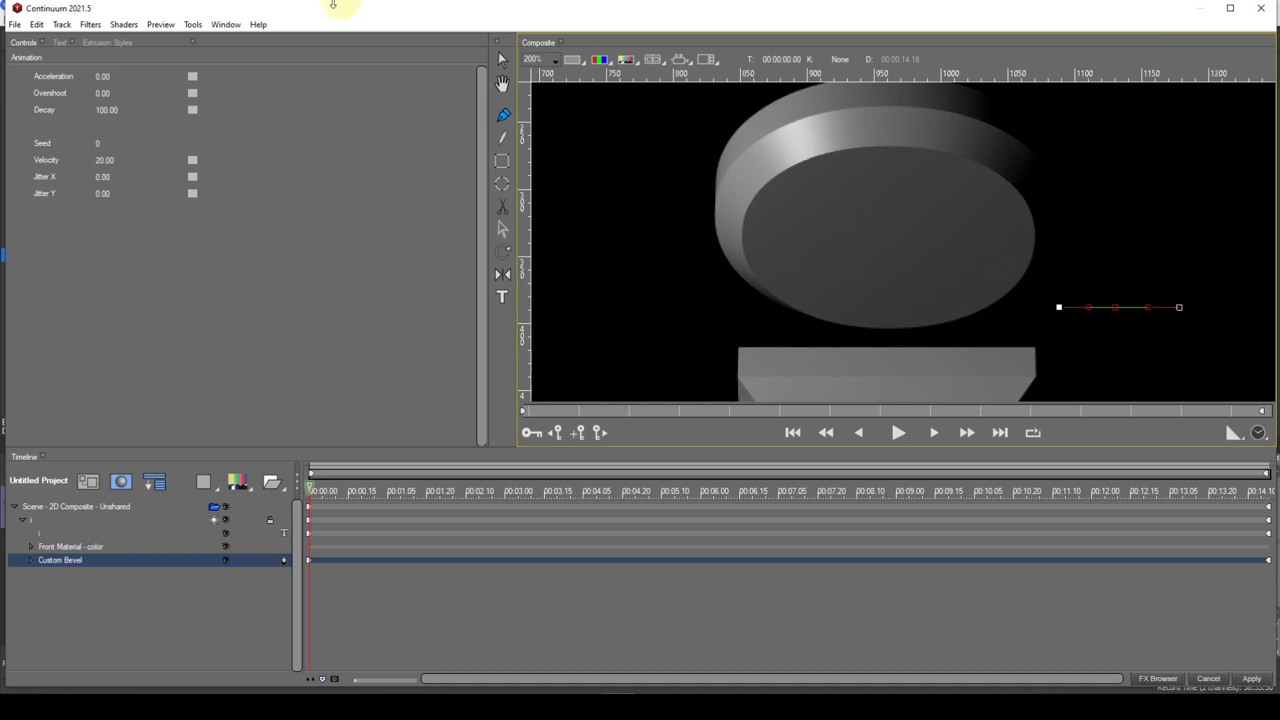
click(198, 24)
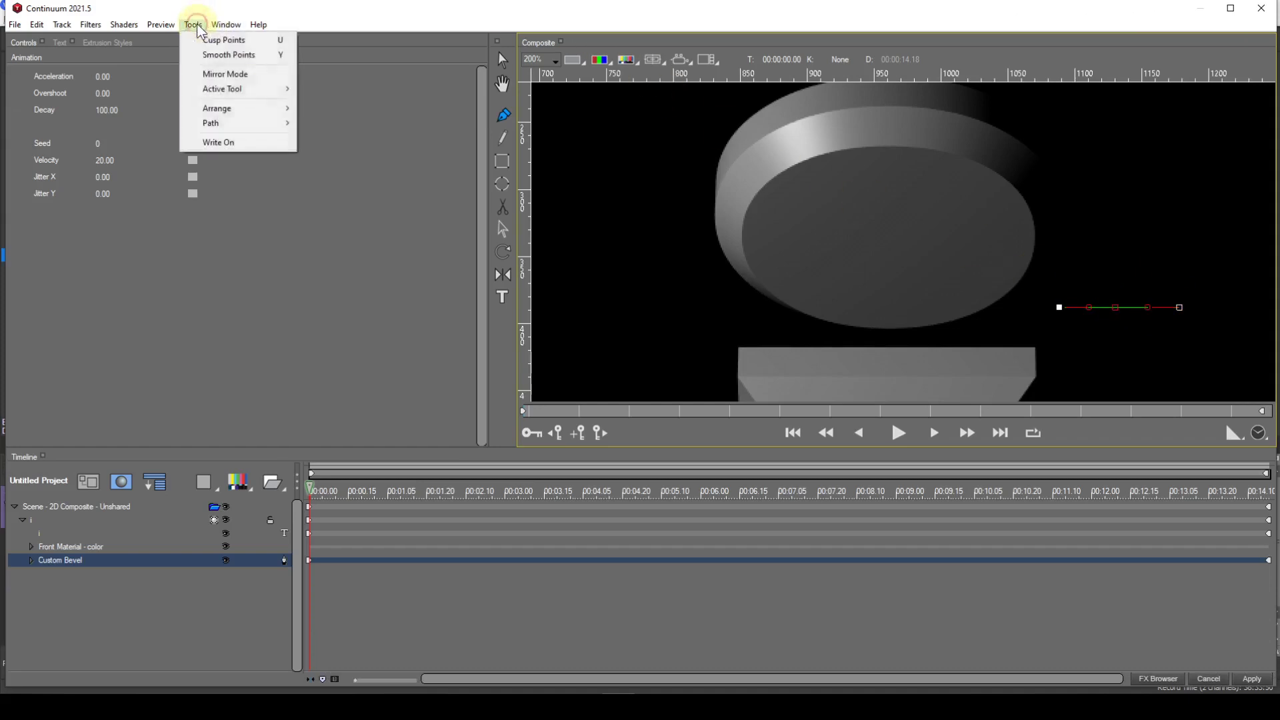
click(204, 42)
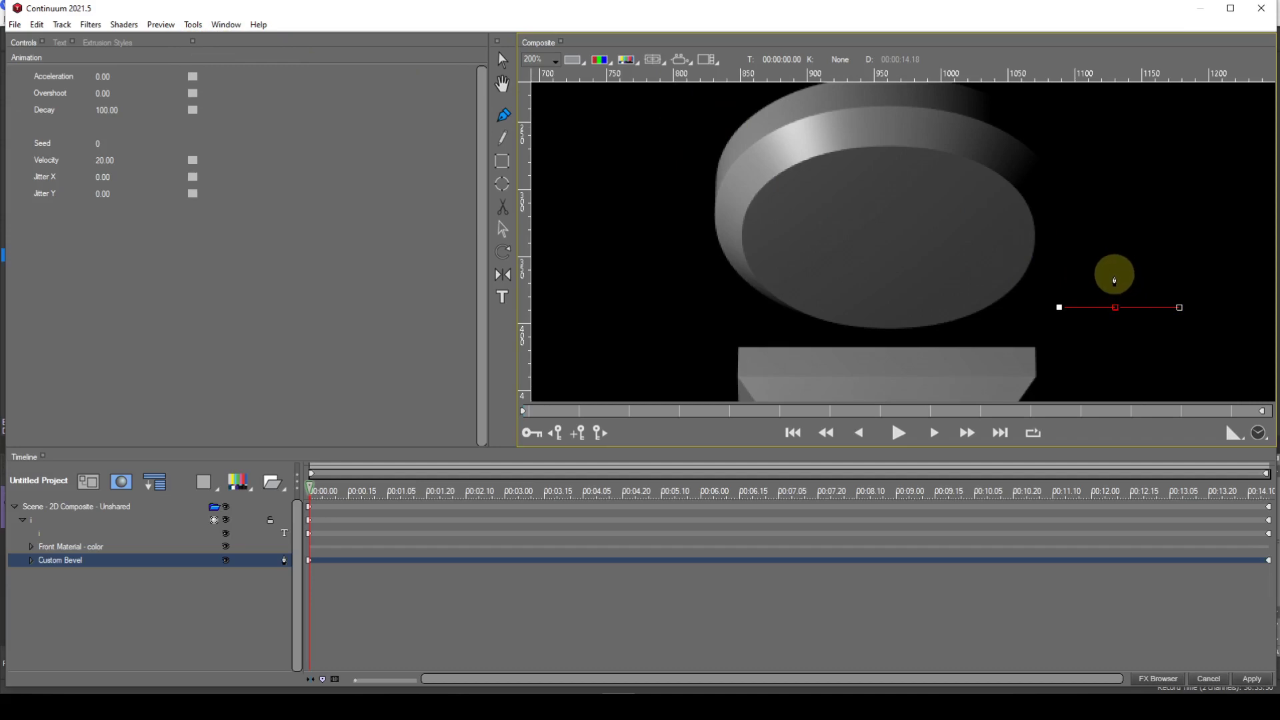
click(1117, 308)
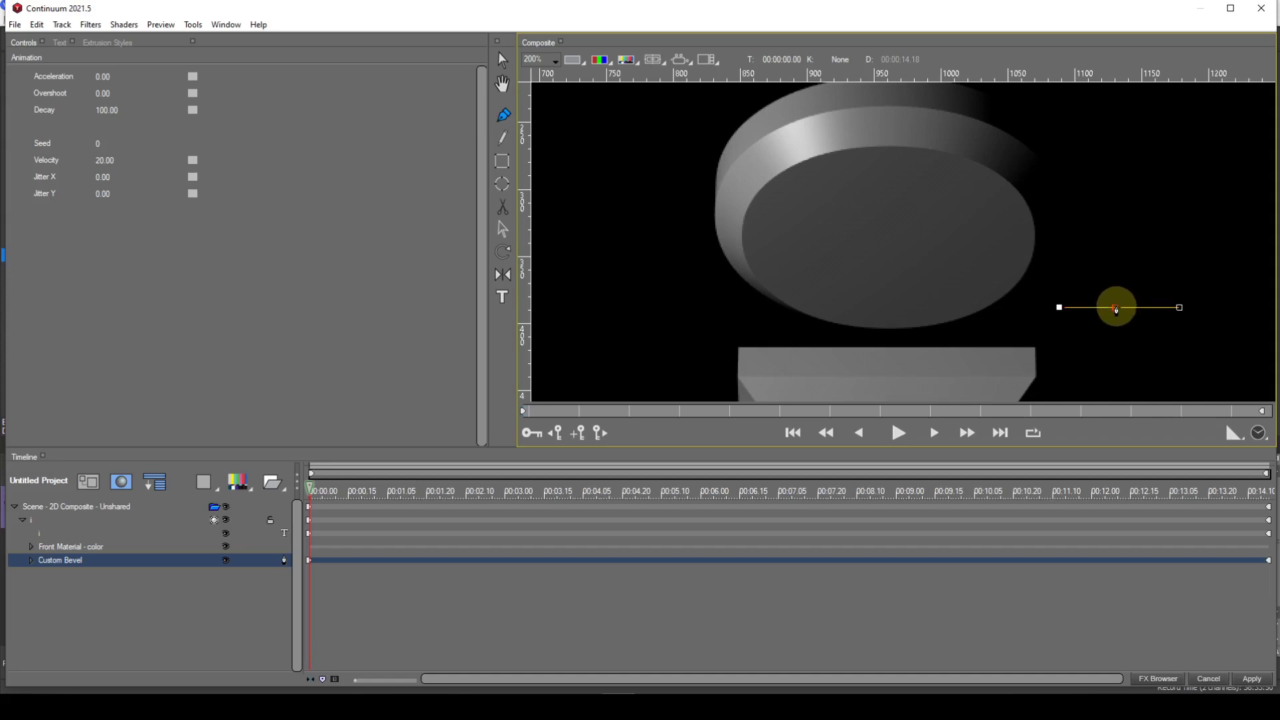
drag(1117, 310, 1116, 308)
mouse_move(1116, 304)
mouse_down()
mouse_move(1118, 292)
mouse_move(1115, 316)
mouse_up()
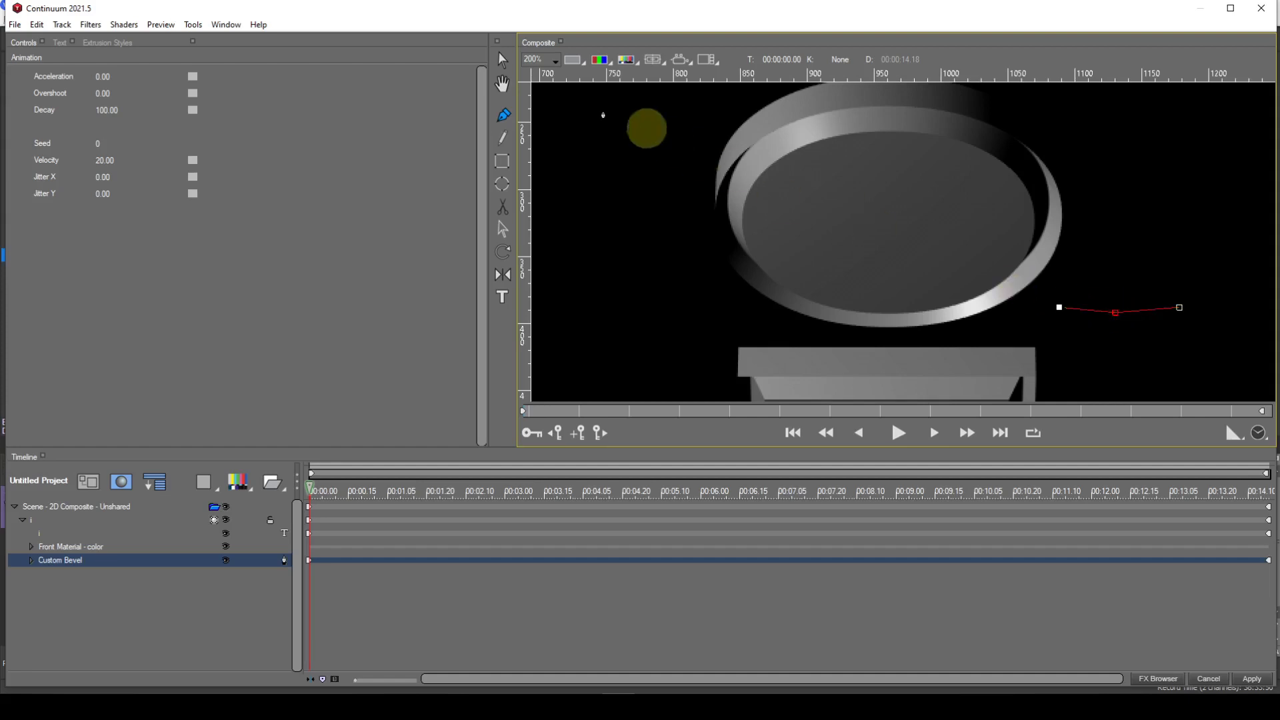
Step: Convert the bevel profile's middle point to smooth and reshape the curve by moving the point and its tangent handle
click(193, 25)
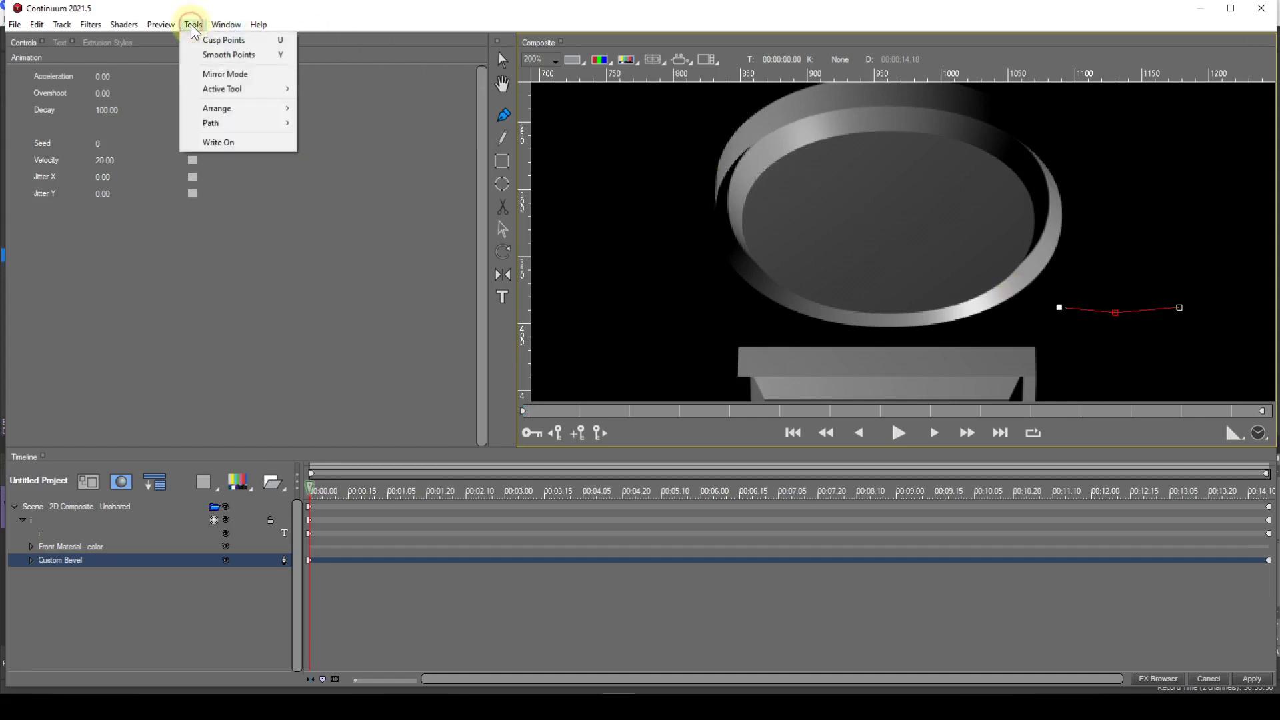
click(213, 54)
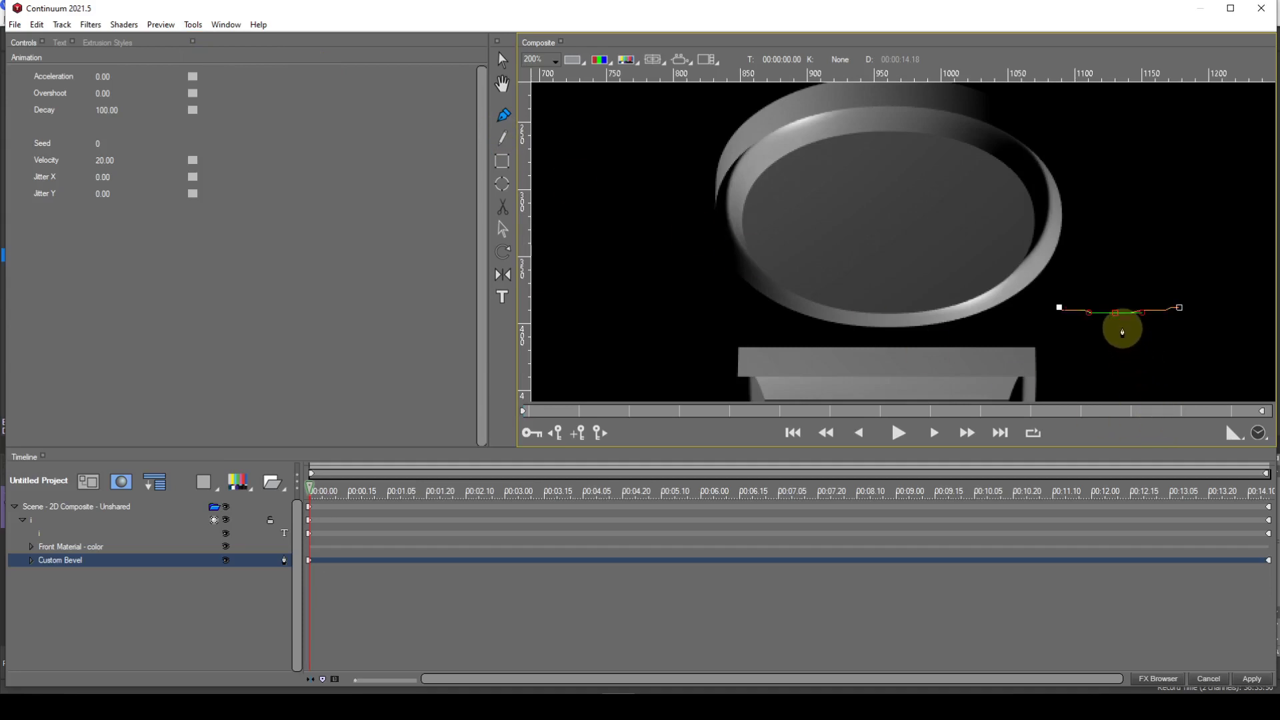
mouse_move(1115, 318)
mouse_down()
mouse_move(1118, 288)
mouse_move(1092, 283)
mouse_move(1102, 304)
mouse_move(1097, 282)
mouse_move(1120, 291)
mouse_move(1121, 311)
mouse_up()
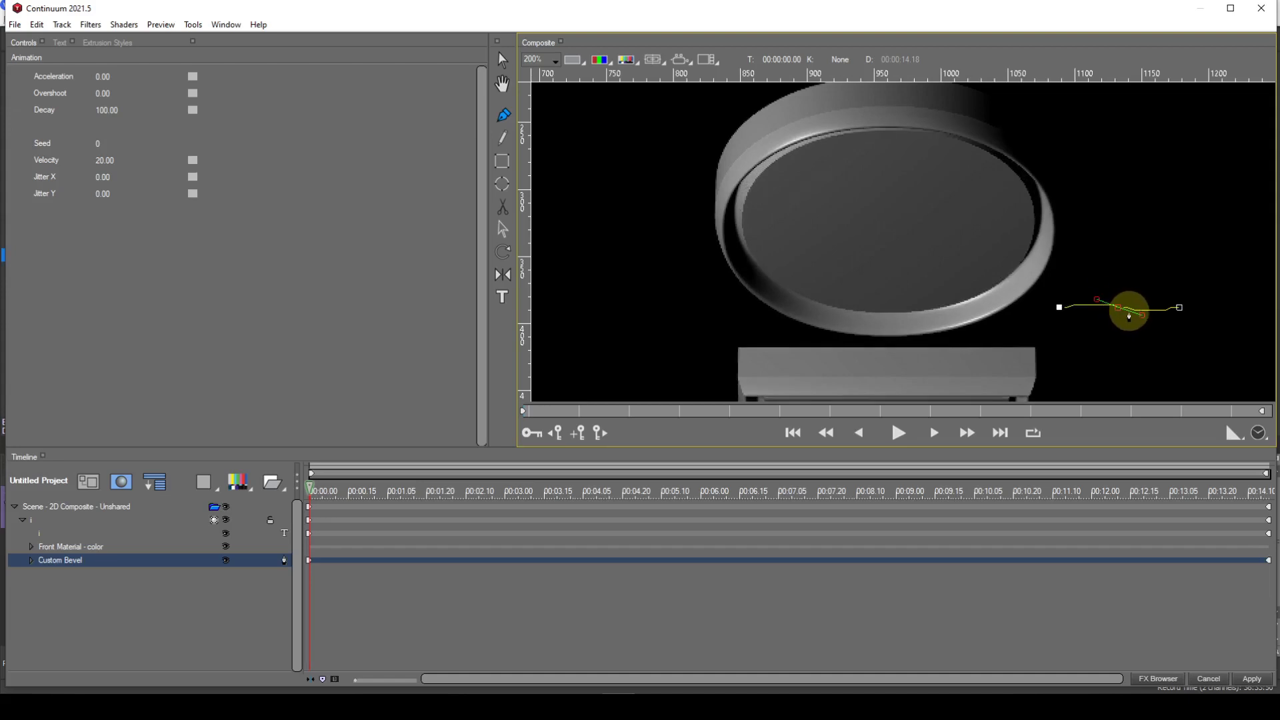
drag(1143, 319, 1144, 307)
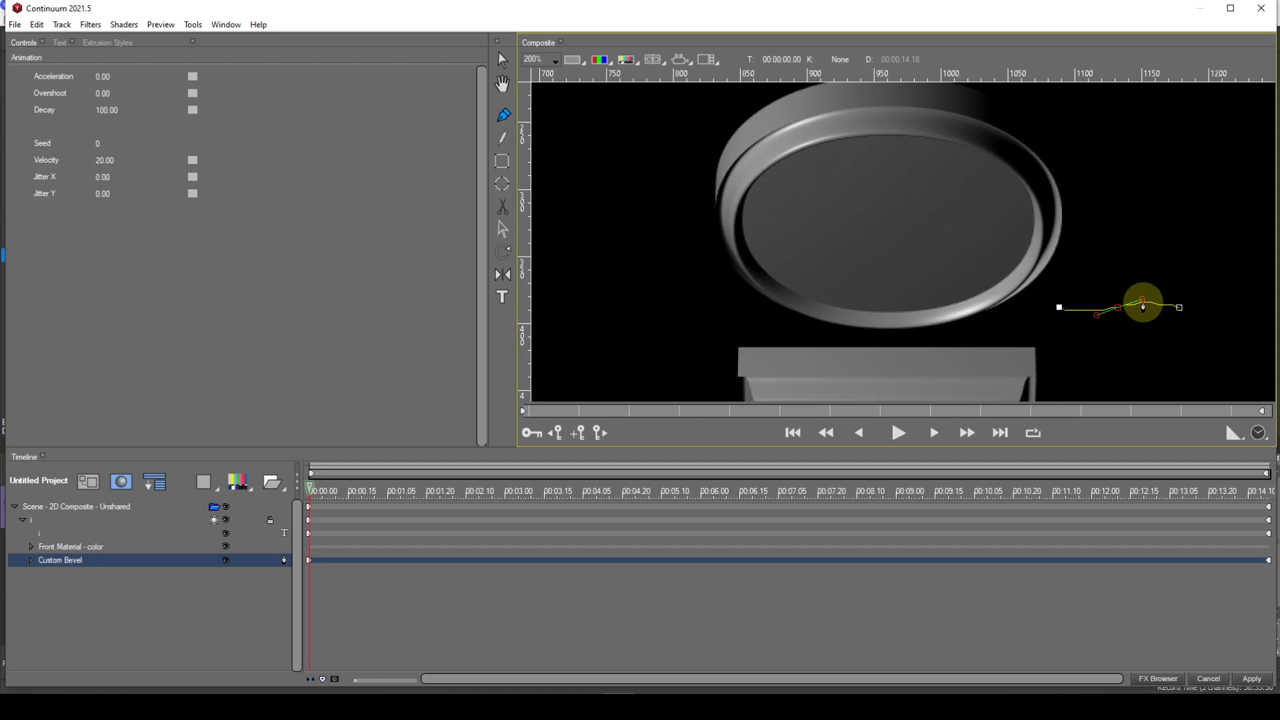
Step: Delete the bevel profile's middle point and the remaining profile line from the Custom Bevel track
key(Delete)
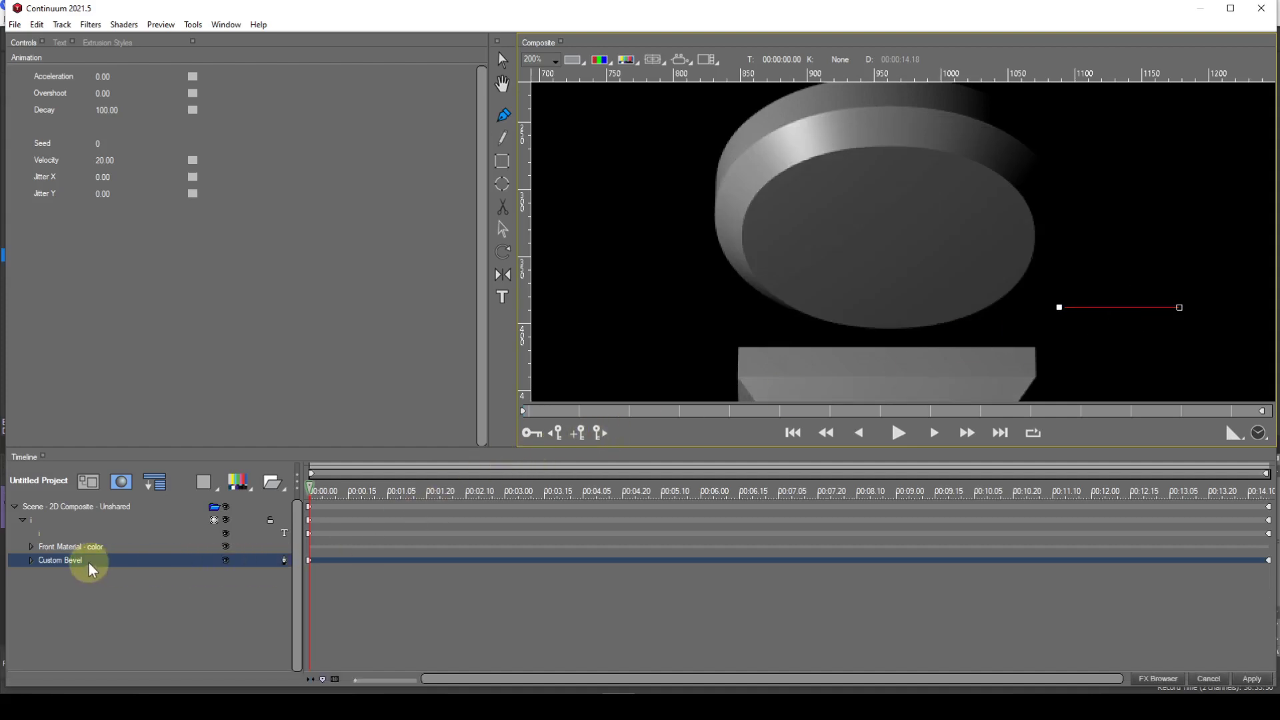
click(87, 560)
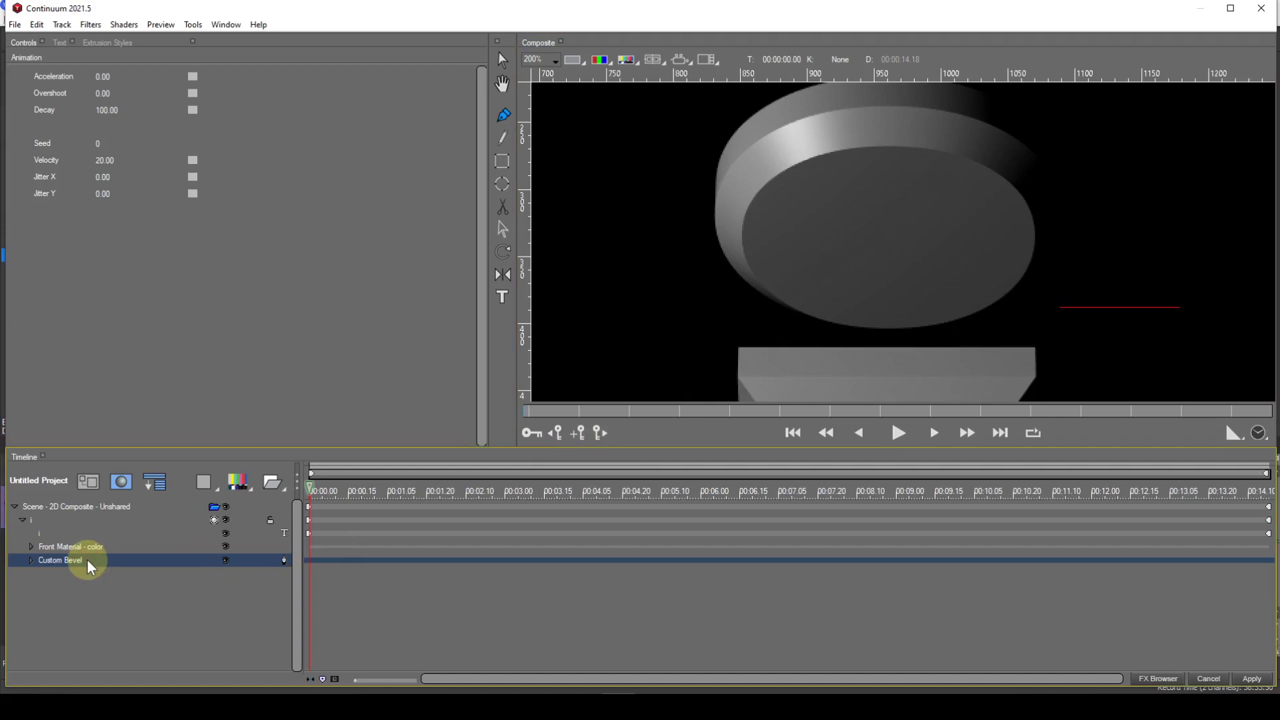
key(Delete)
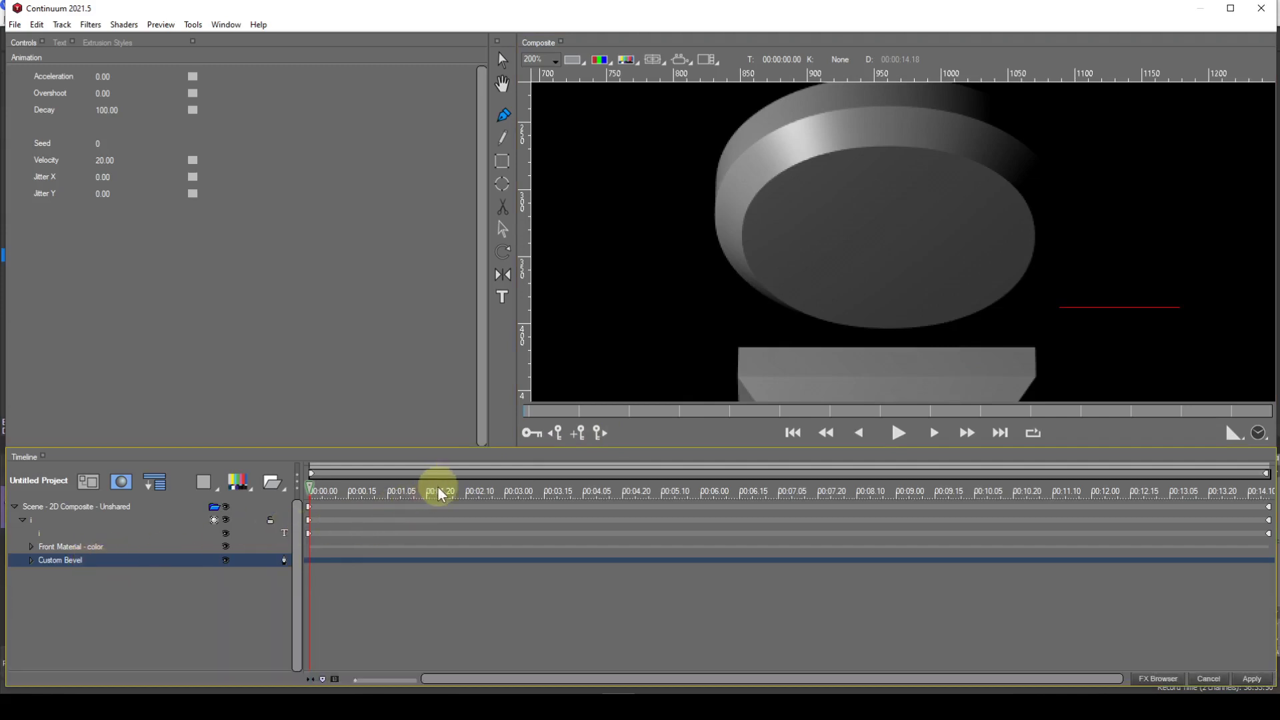
click(503, 63)
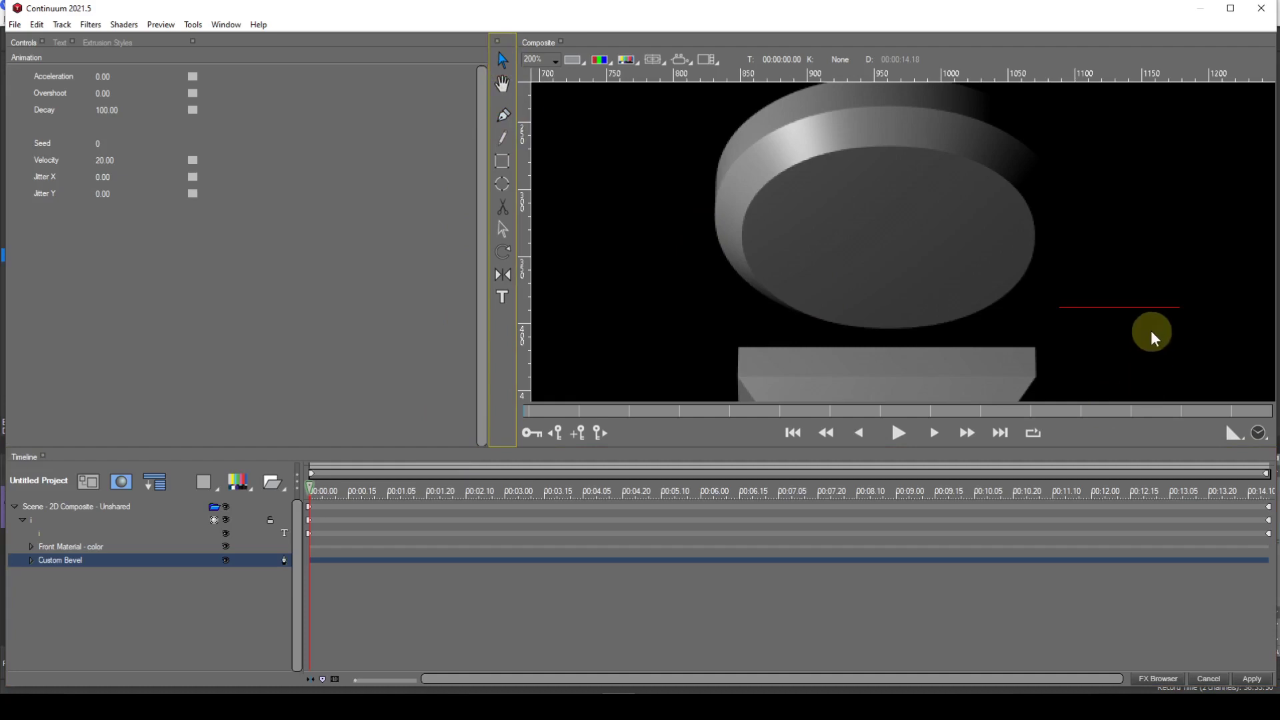
click(1136, 306)
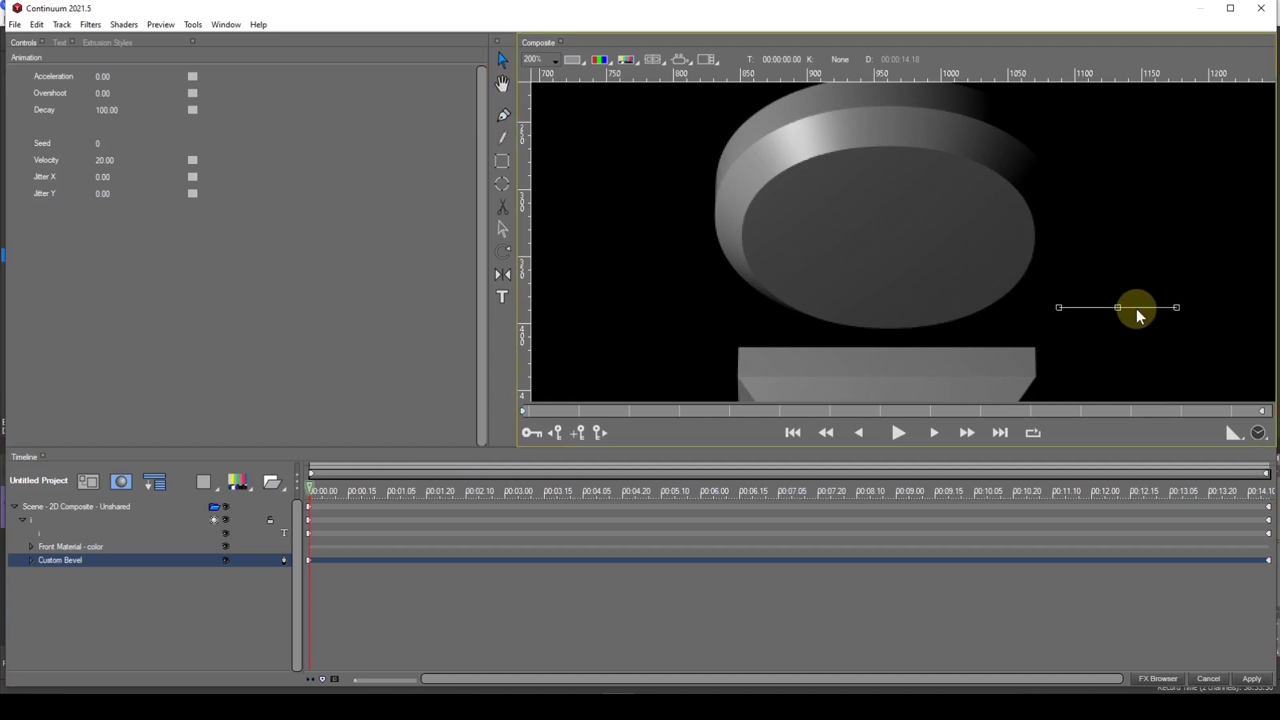
key(Delete)
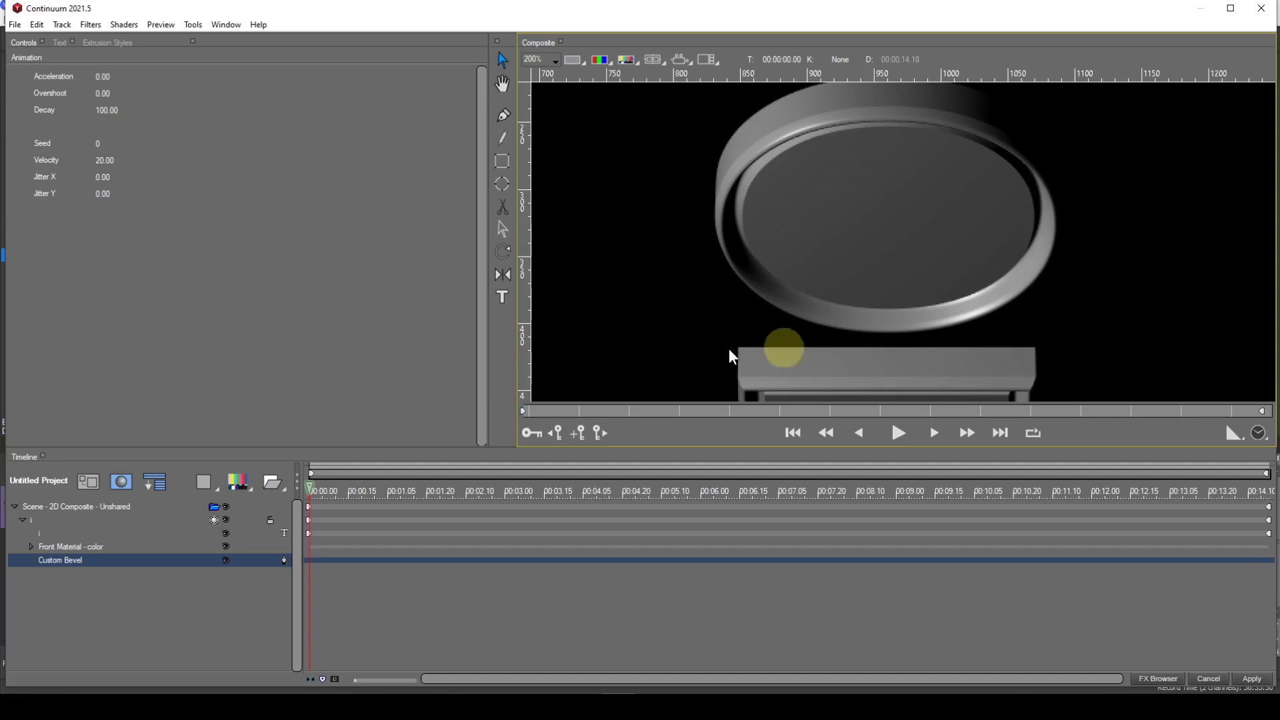
Step: Set the letter i's Bevel Type to Straight and its Extrusion Contour to Custom
click(44, 522)
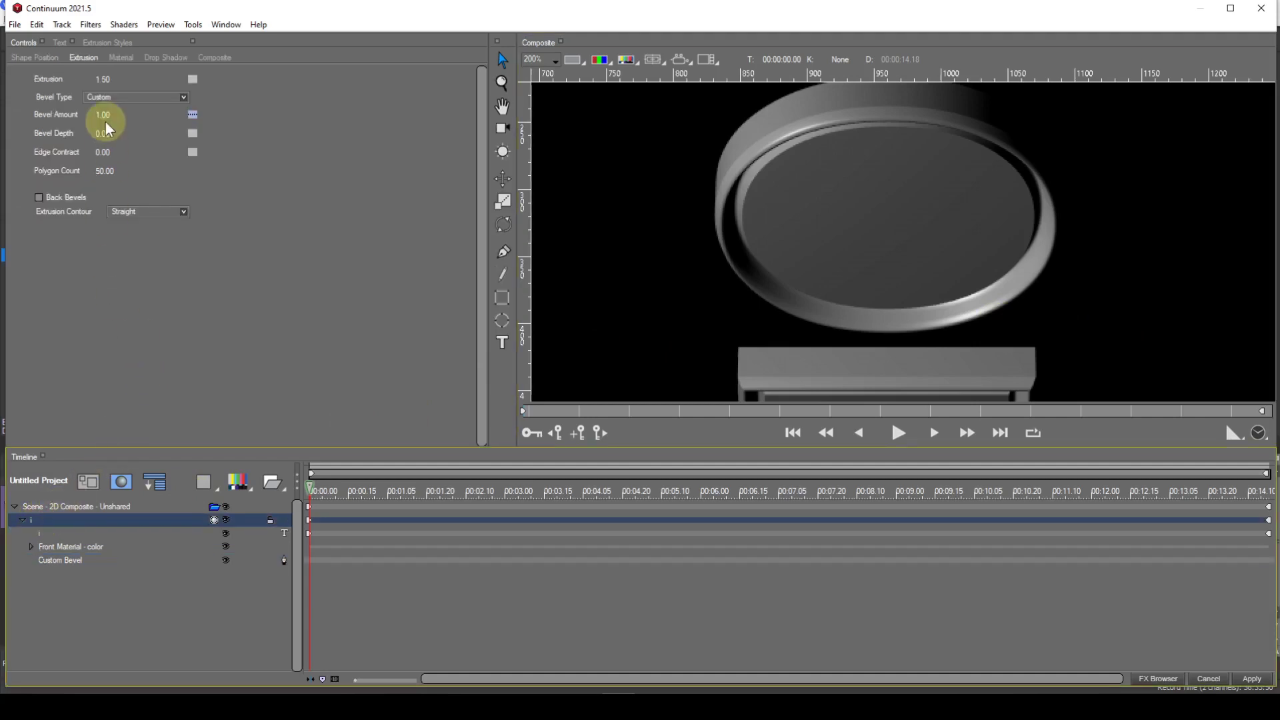
click(181, 98)
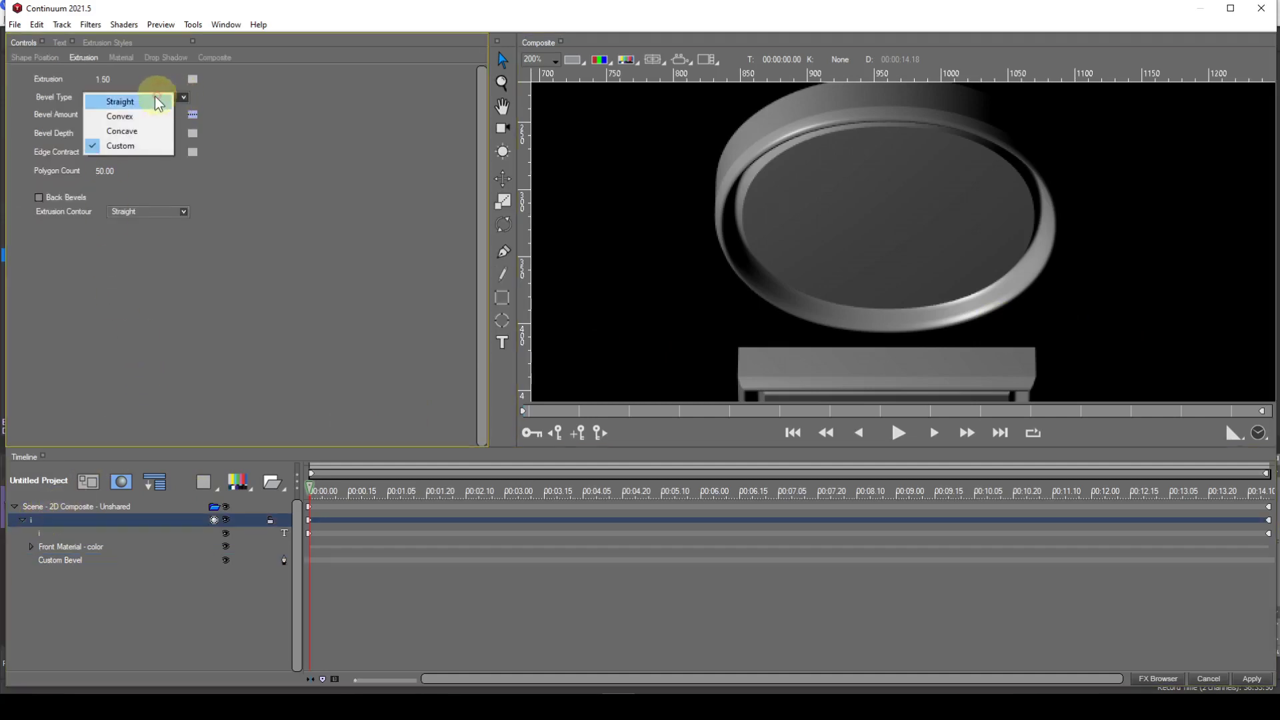
click(130, 102)
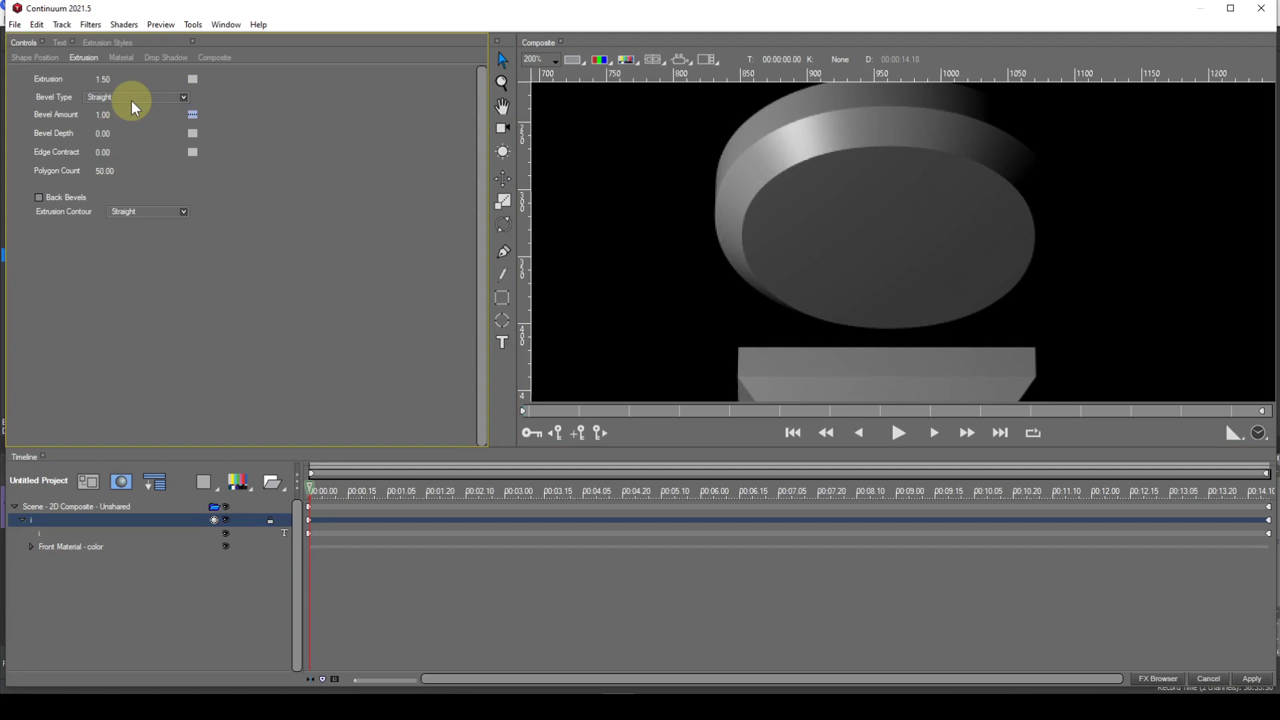
click(181, 211)
click(154, 230)
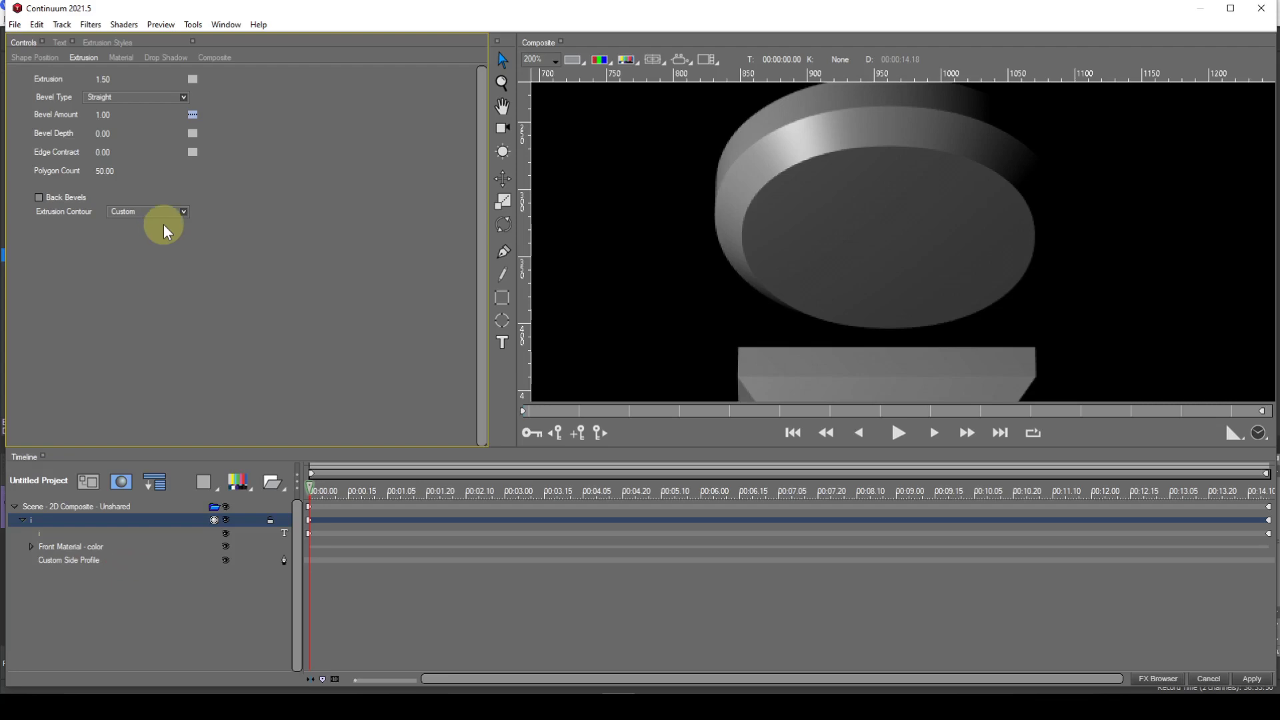
Step: Draw a horizontal two-point profile on the Custom Side Profile track with the Pen tool, beside the letter i
click(97, 560)
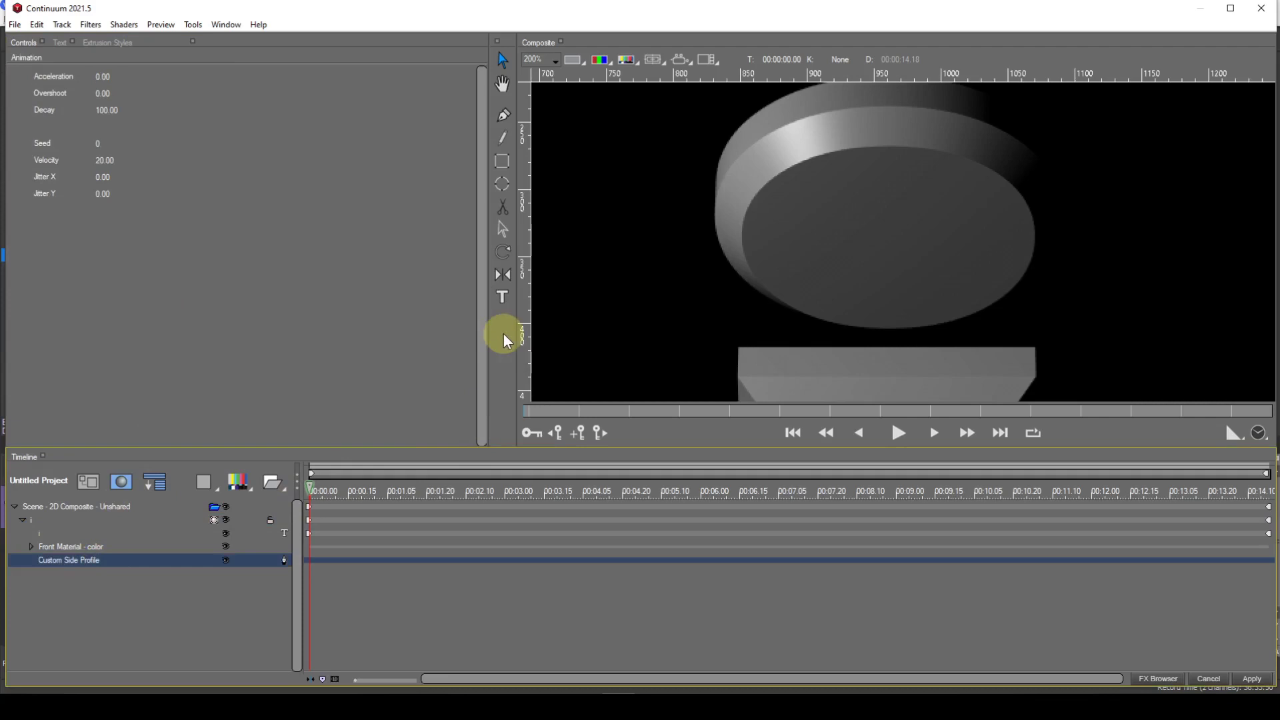
click(505, 116)
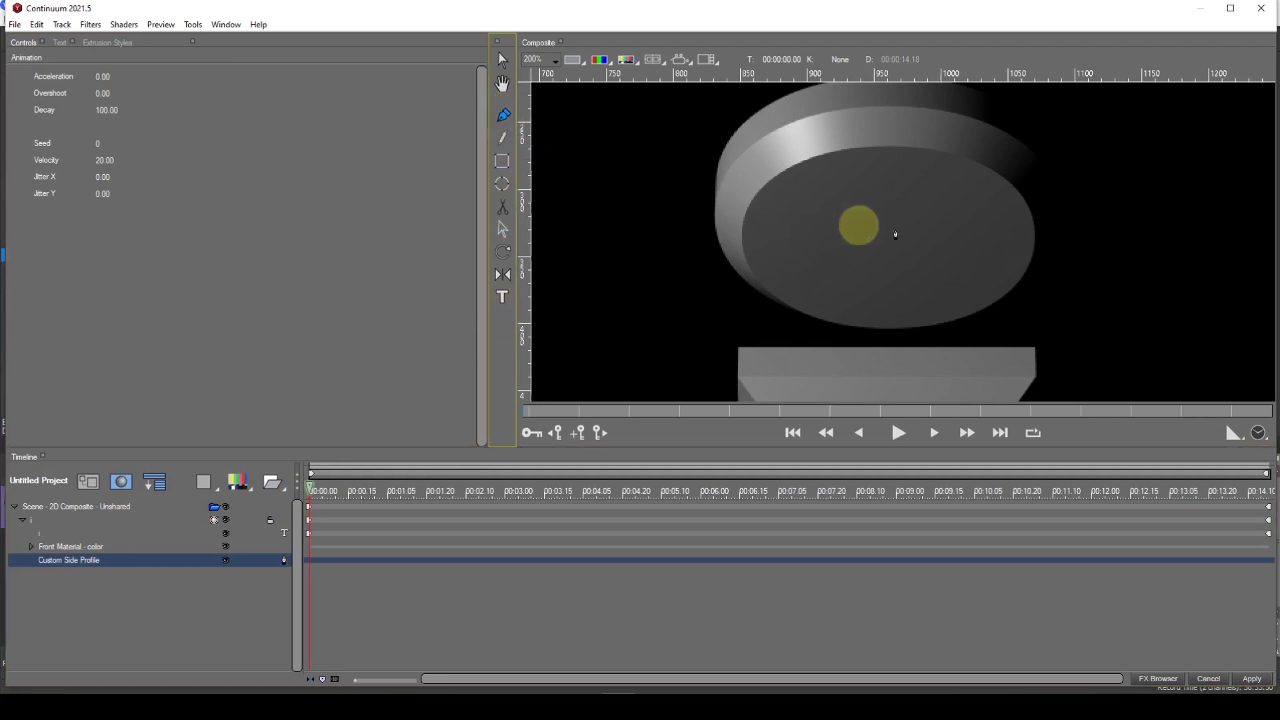
click(1076, 304)
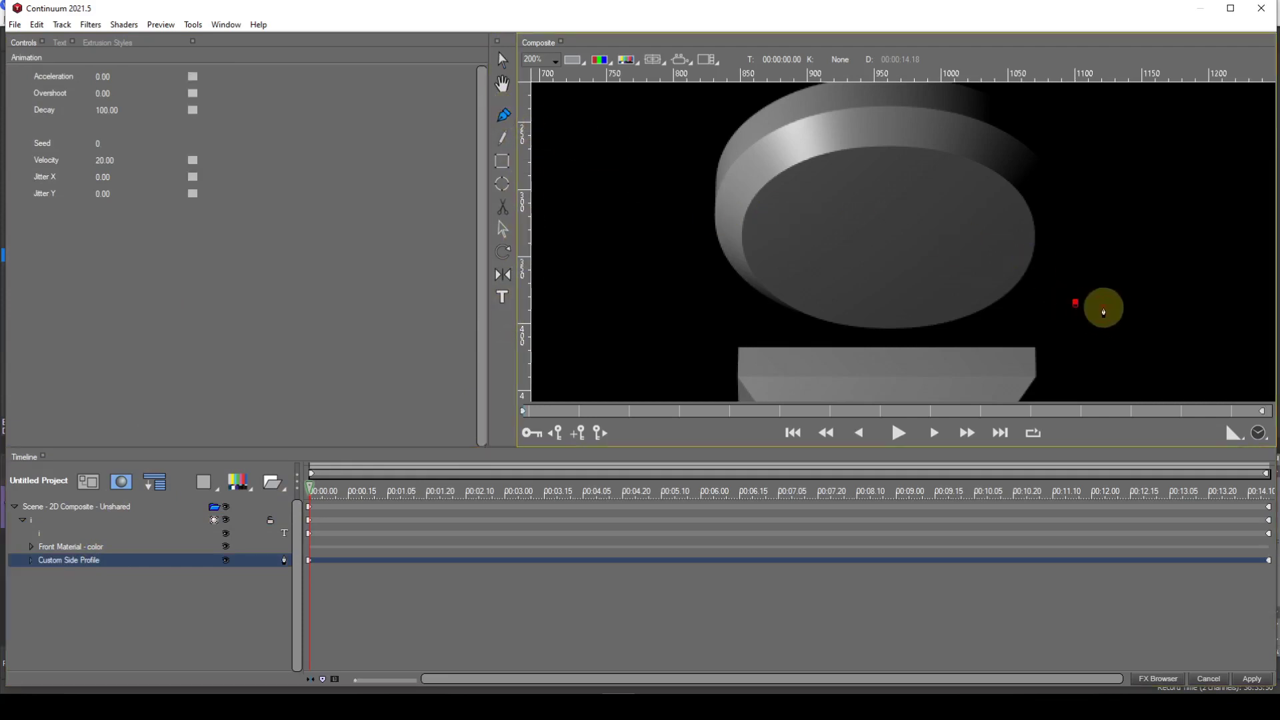
click(1212, 298)
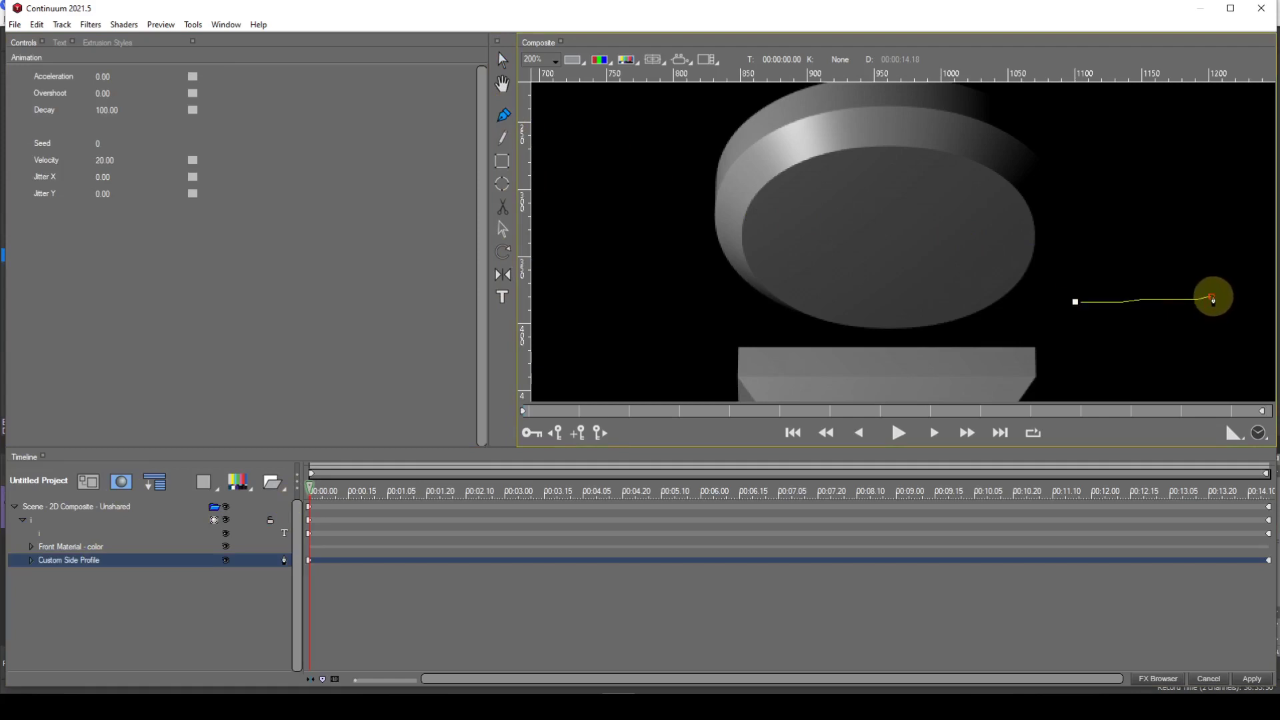
mouse_move(1213, 301)
mouse_down()
mouse_move(1195, 346)
mouse_move(1218, 300)
mouse_up()
click(1217, 302)
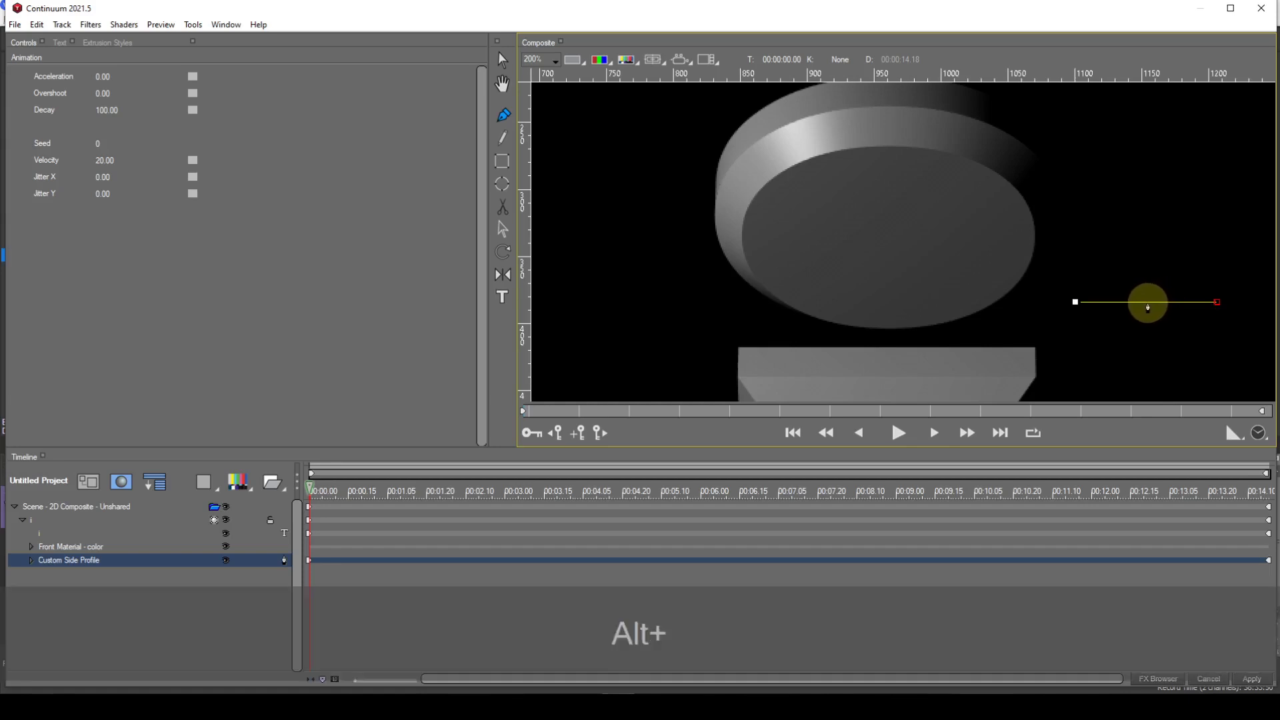
Step: Add a middle point to the side profile, bend the line into a shallow downward curve, and select the letter i's track
alt+click(1148, 304)
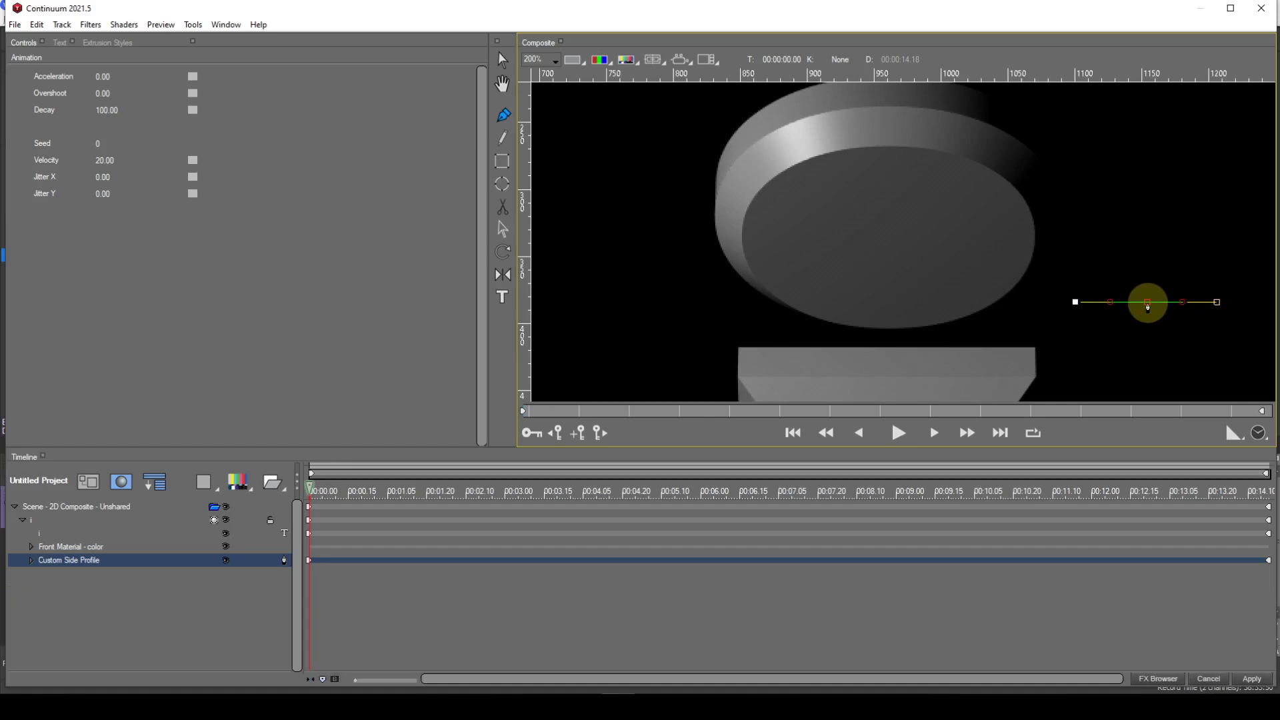
drag(1147, 307, 1151, 285)
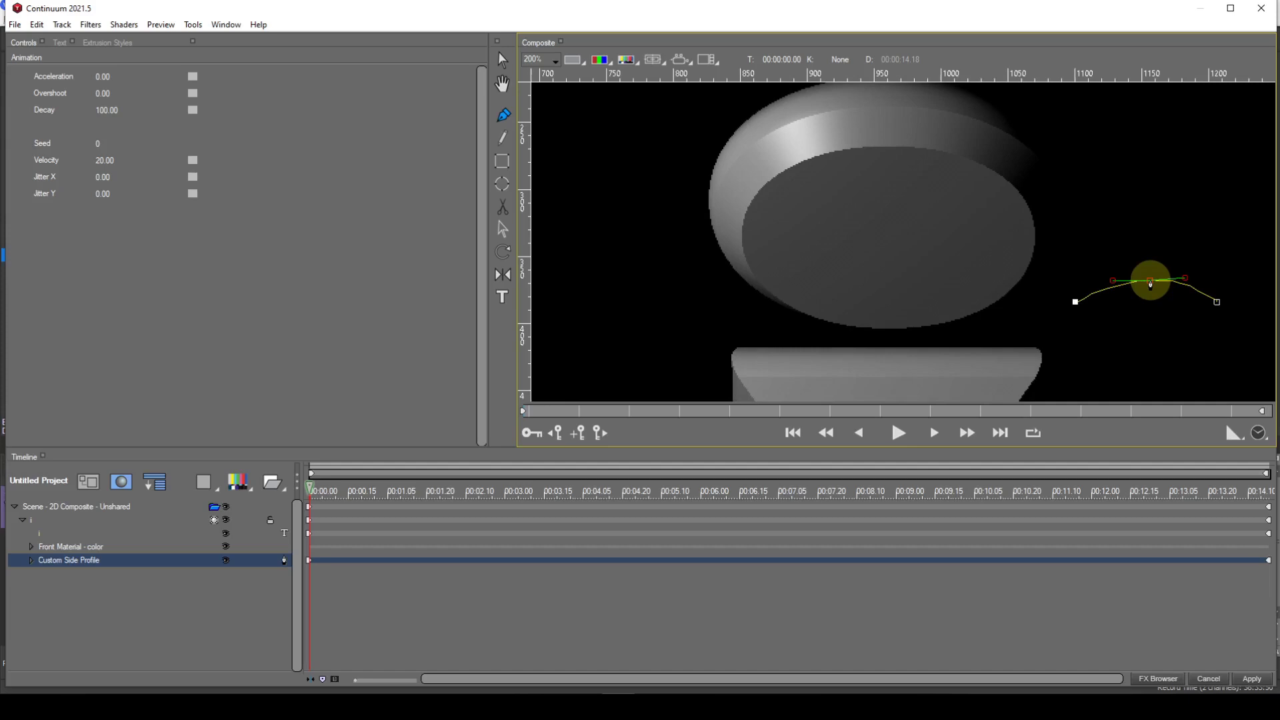
drag(1151, 284, 1150, 317)
mouse_move(1150, 309)
mouse_down()
mouse_move(1146, 285)
mouse_move(1142, 325)
mouse_up()
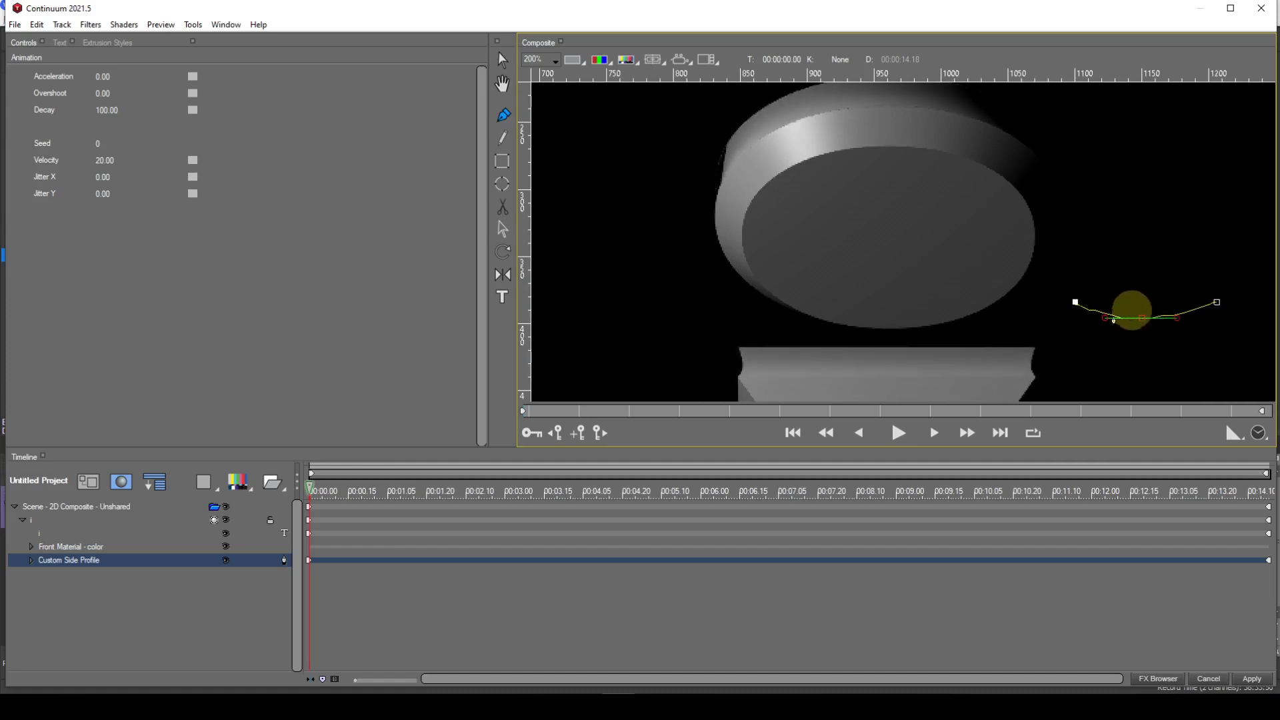
click(37, 520)
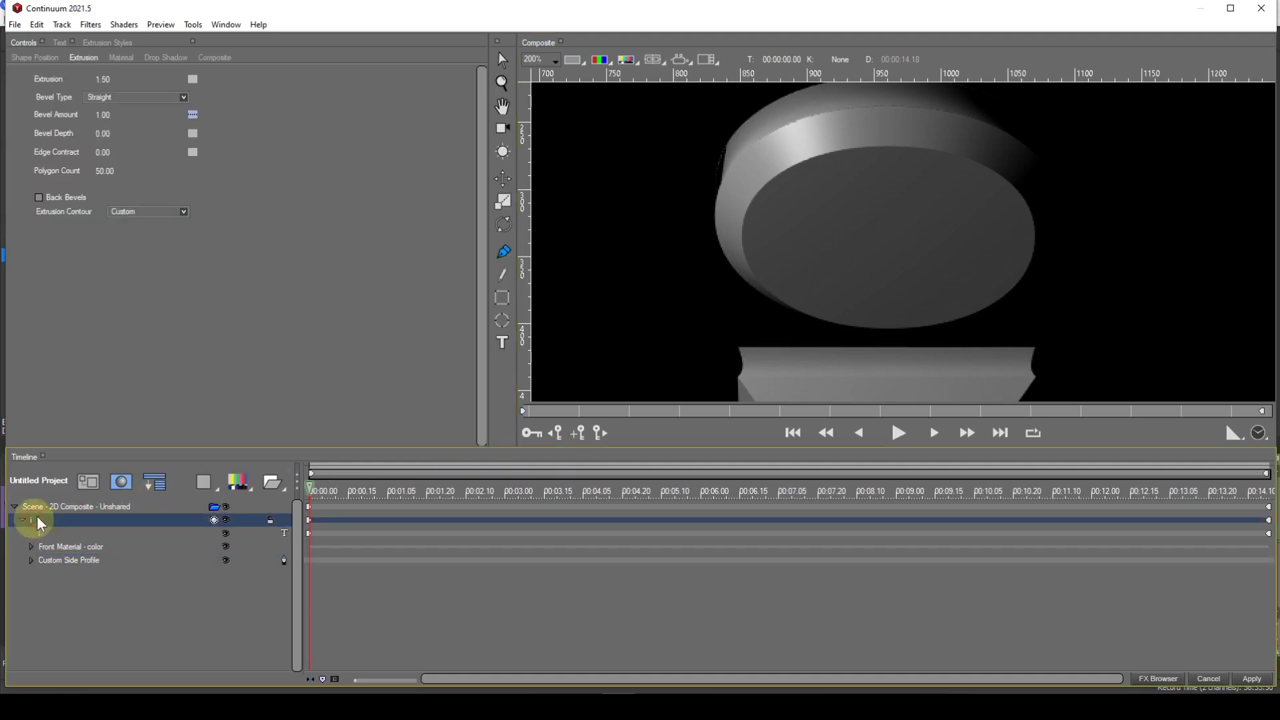
Step: Rotate the letter i slightly by setting its Spin Y to about 2.86°
click(42, 58)
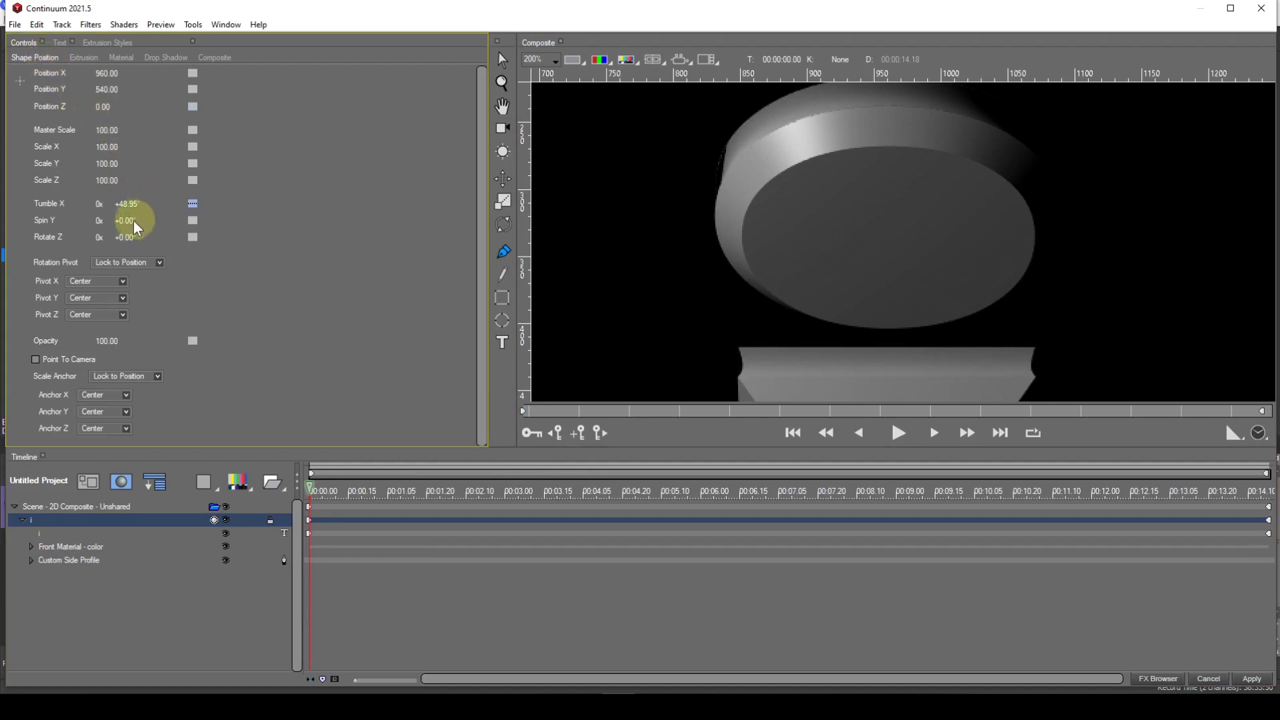
mouse_move(130, 220)
mouse_down()
mouse_move(194, 211)
mouse_move(134, 213)
mouse_up()
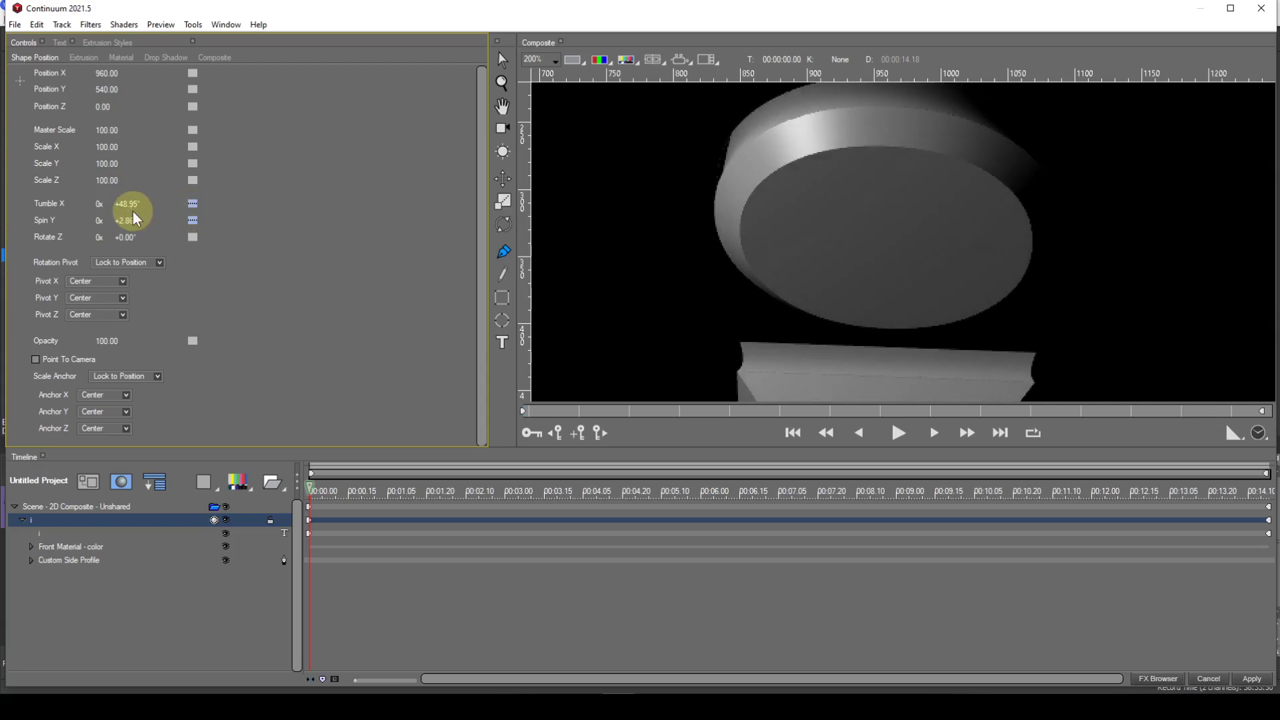
Step: Convert the middle point of the Custom Side Profile spline to a cusp and move it to form a shallow downward V
click(70, 560)
click(30, 560)
click(63, 573)
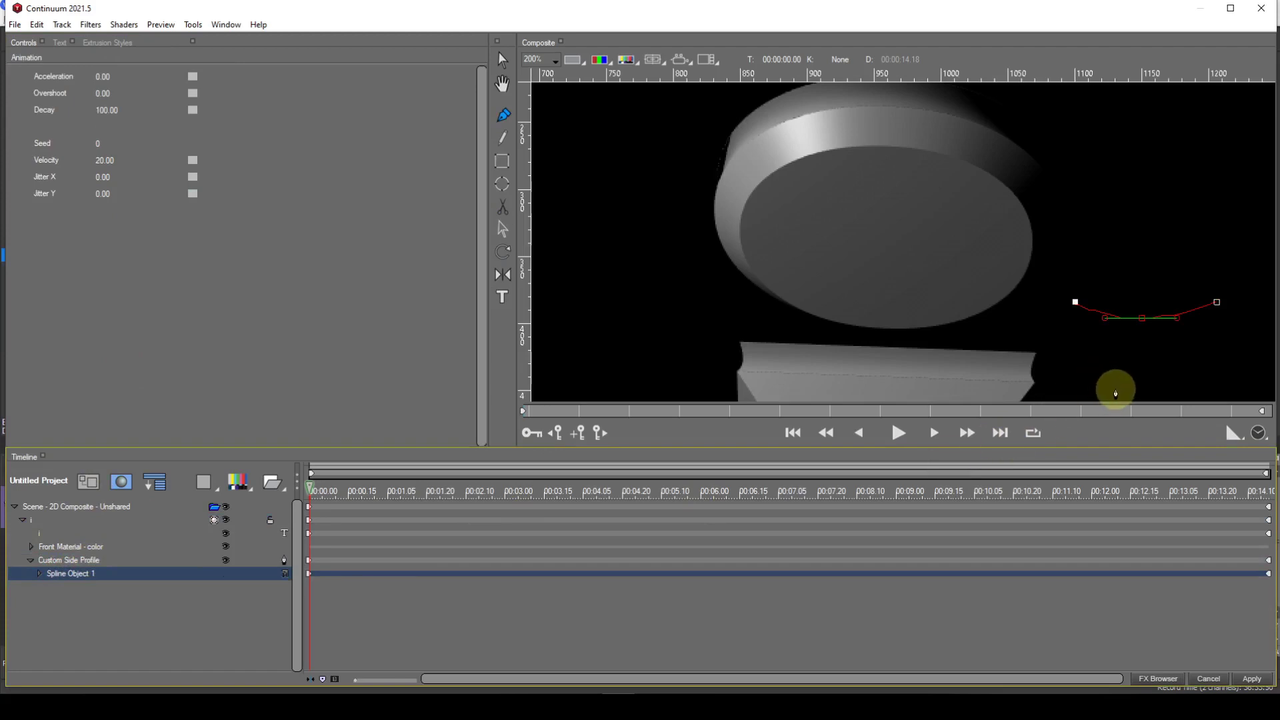
click(1143, 320)
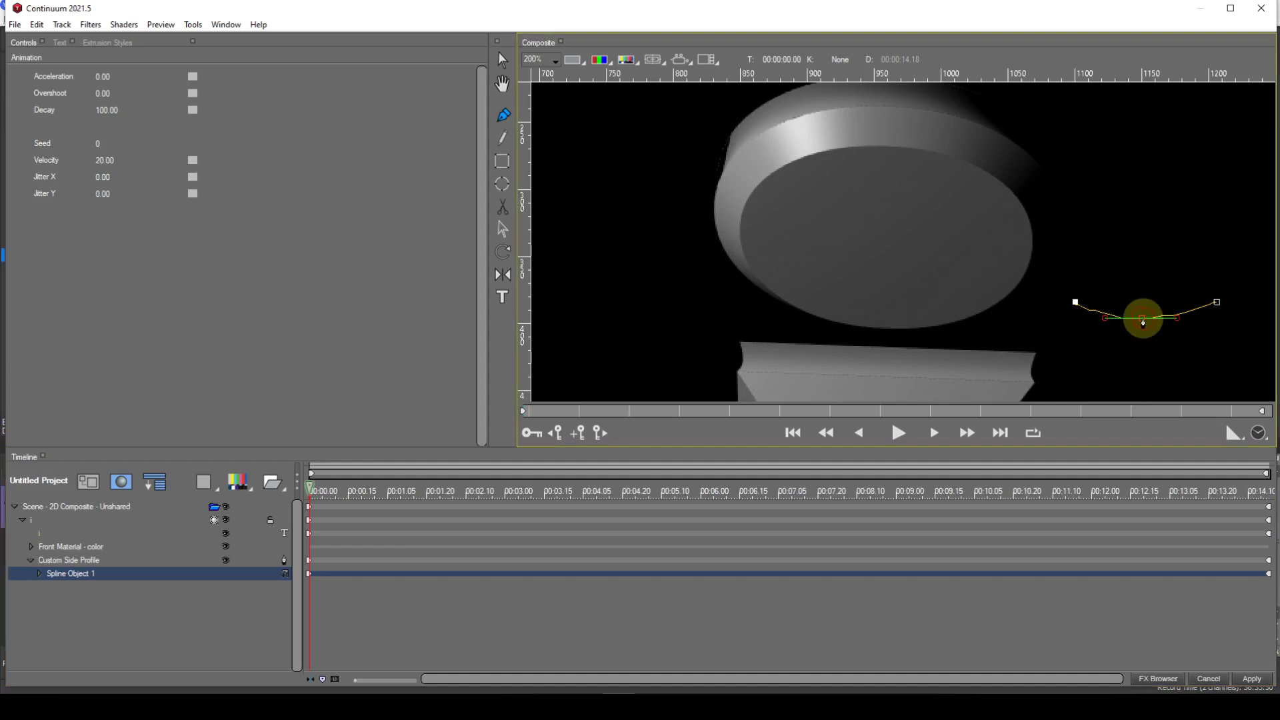
click(194, 26)
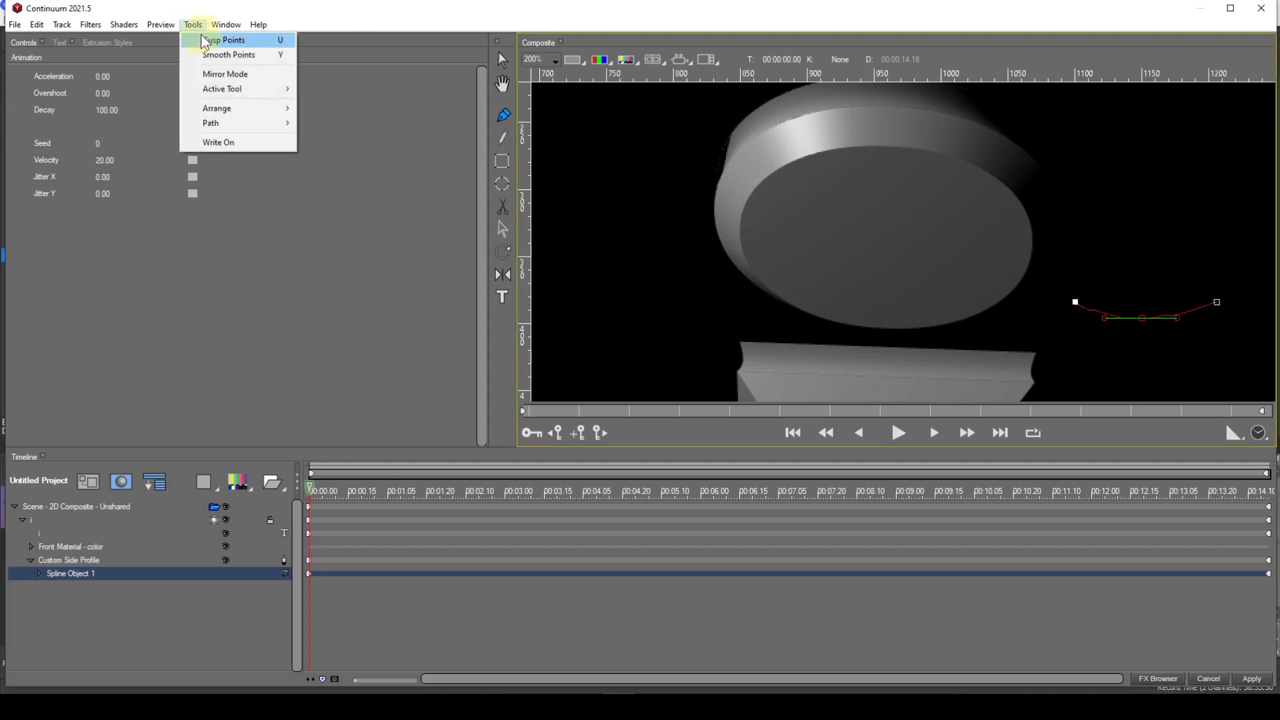
click(215, 40)
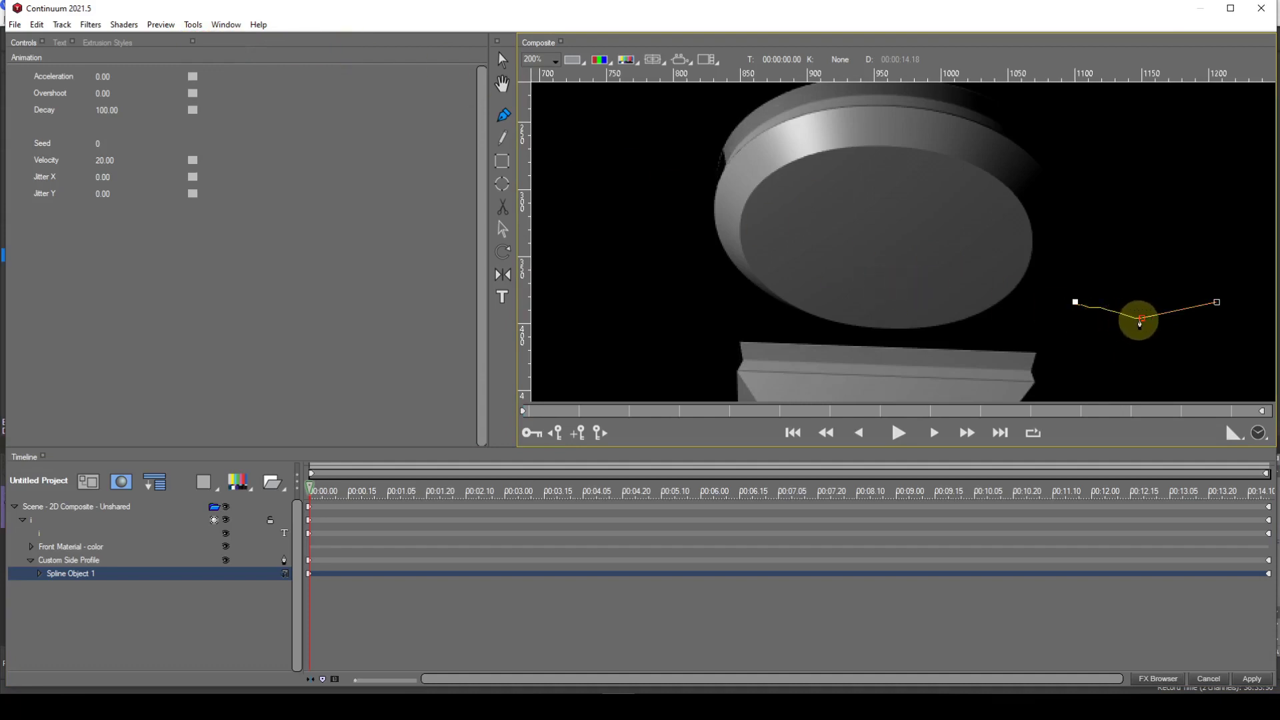
drag(1141, 319, 1142, 278)
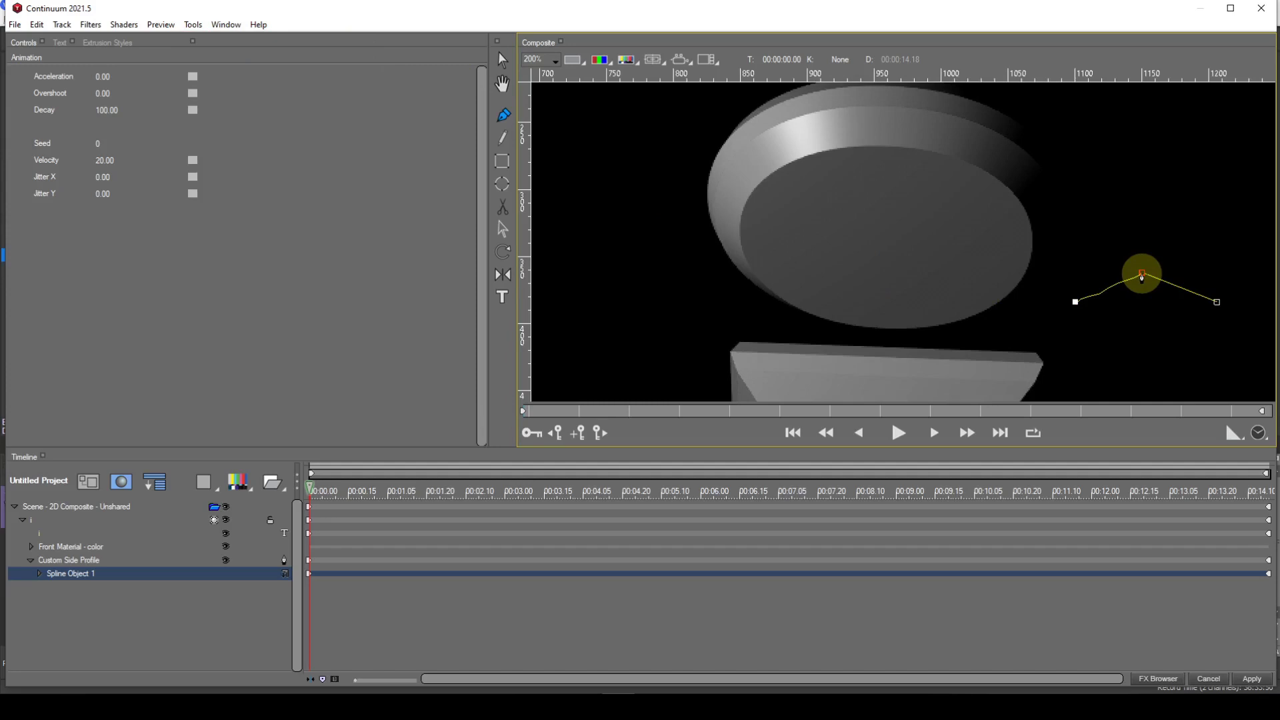
drag(1142, 279, 1143, 326)
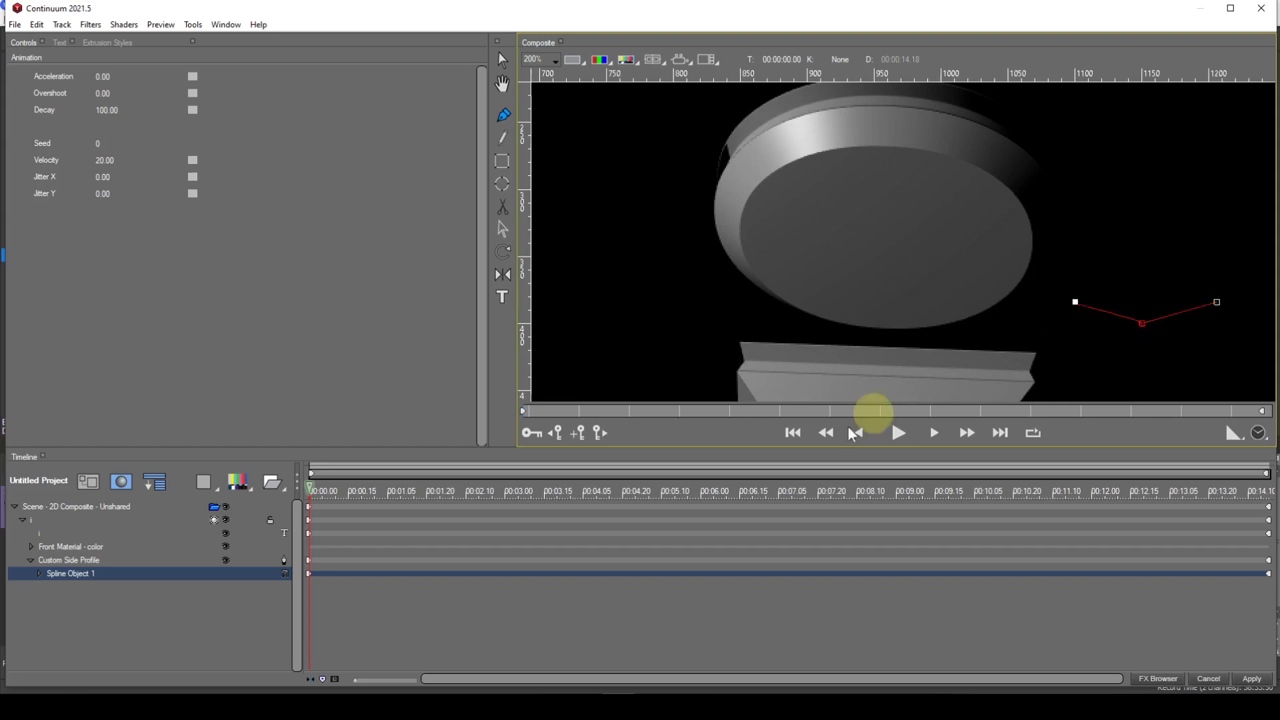
Step: Enable Back Bevels for the letter i and set its Spin Y to about -34.62°
click(38, 519)
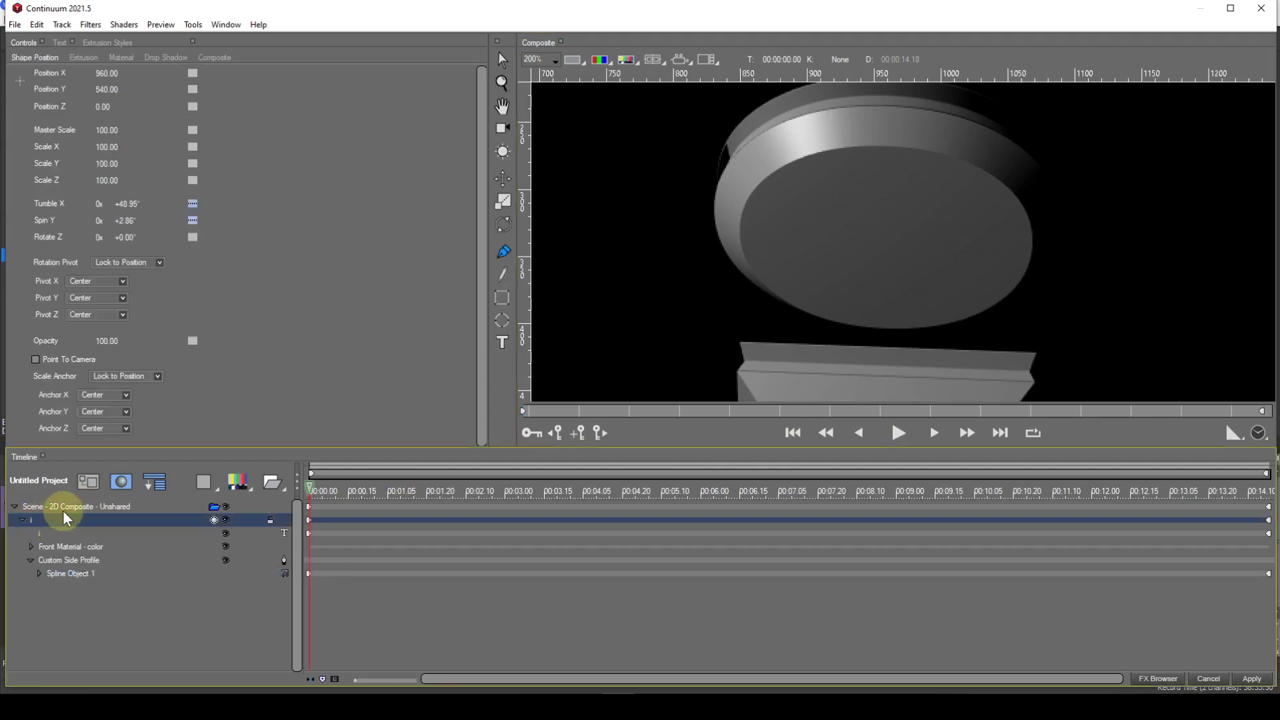
click(79, 57)
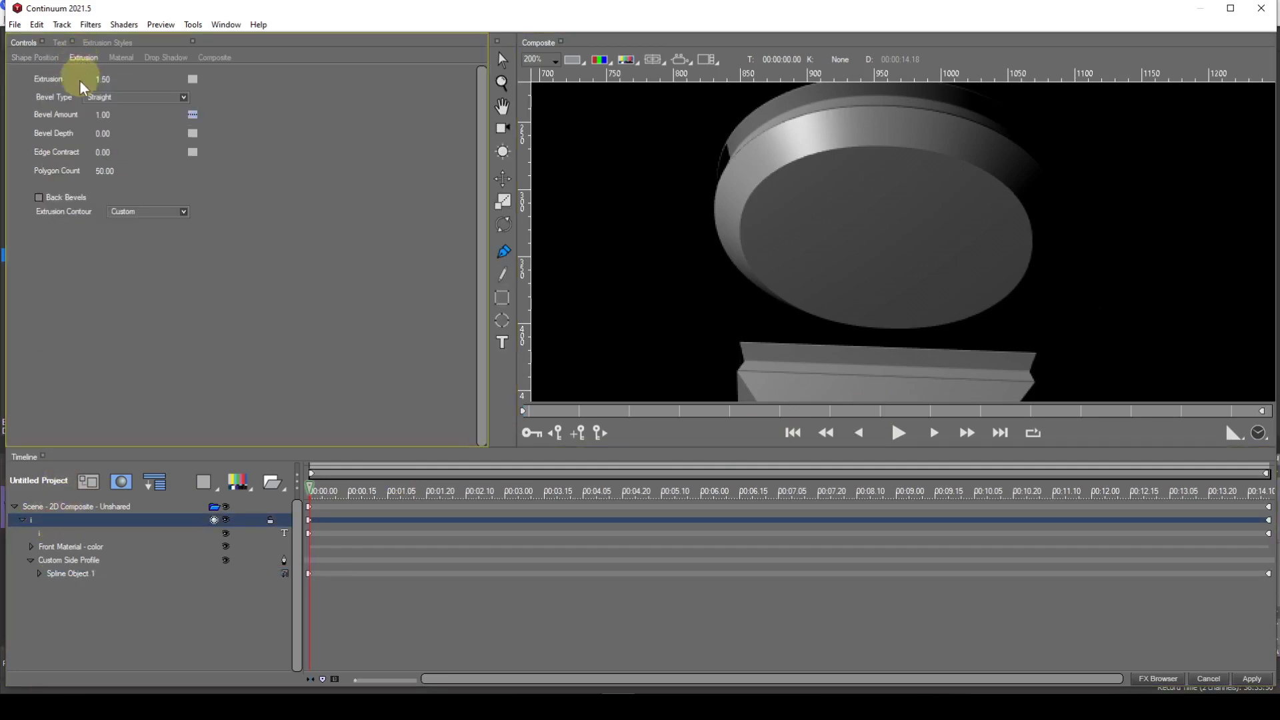
click(39, 197)
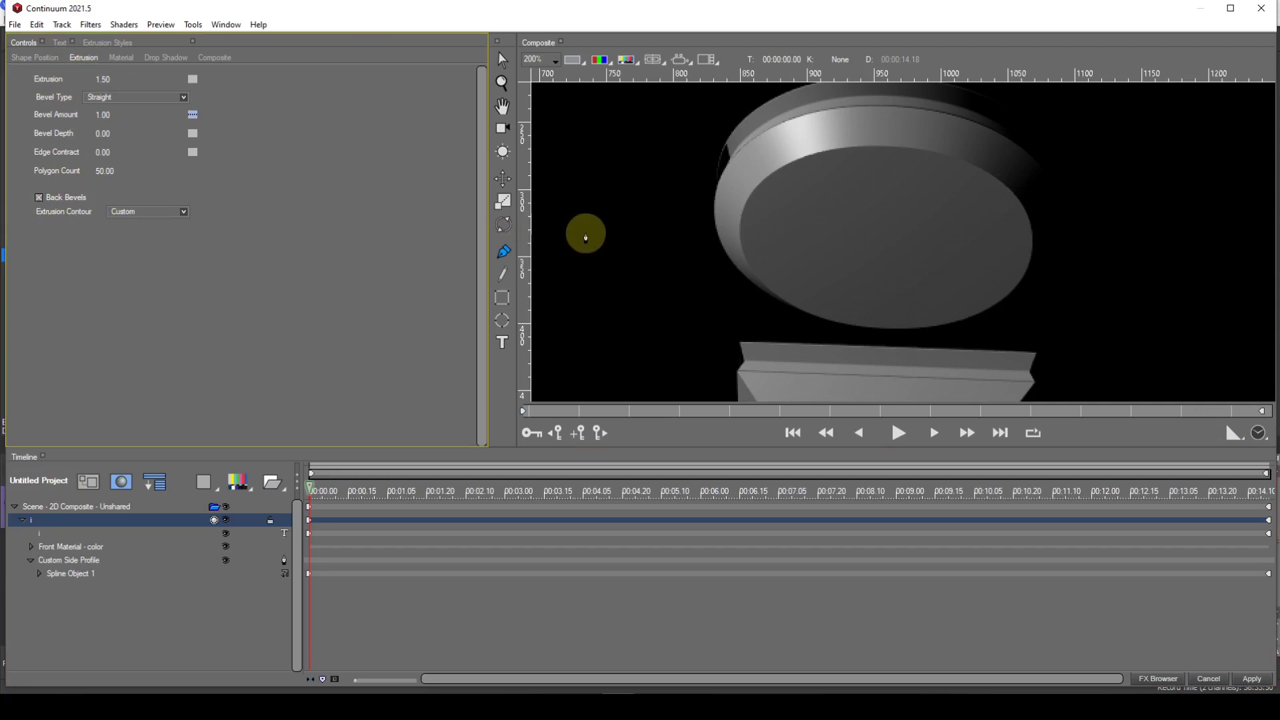
scroll(678, 234, down, 1)
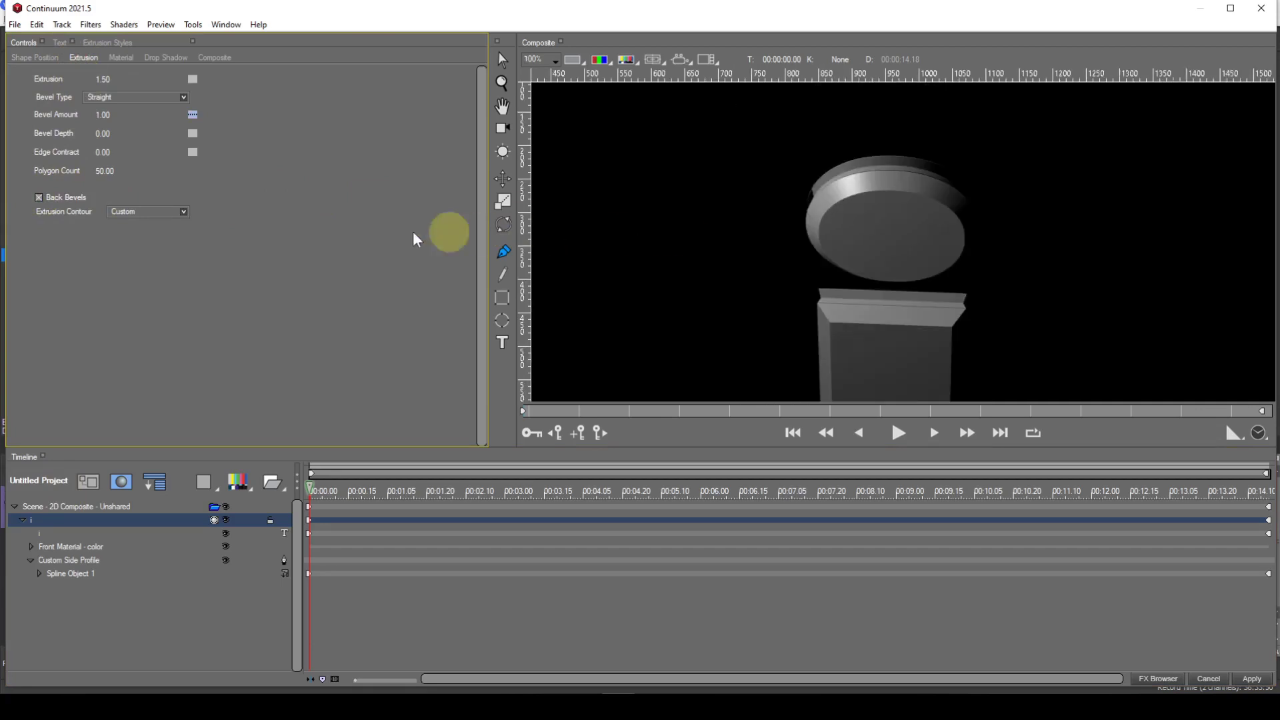
click(34, 58)
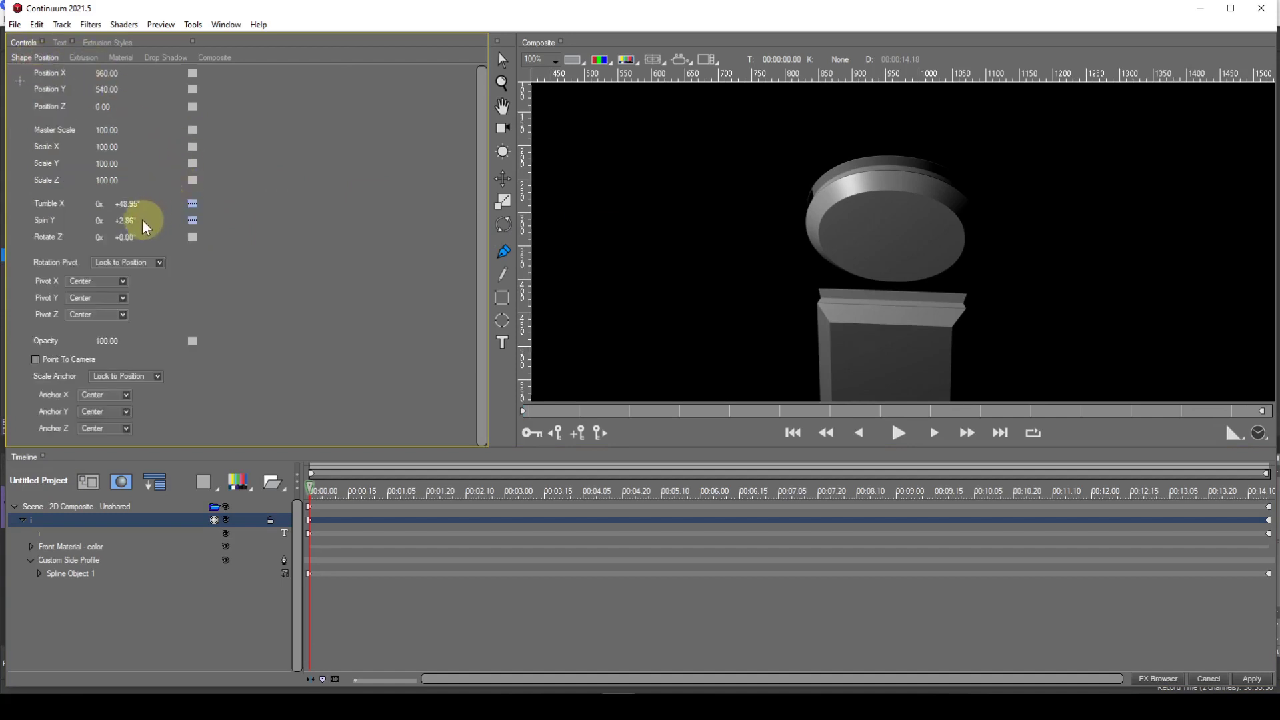
mouse_move(129, 220)
mouse_down()
mouse_move(198, 212)
mouse_move(80, 214)
mouse_move(113, 219)
mouse_up()
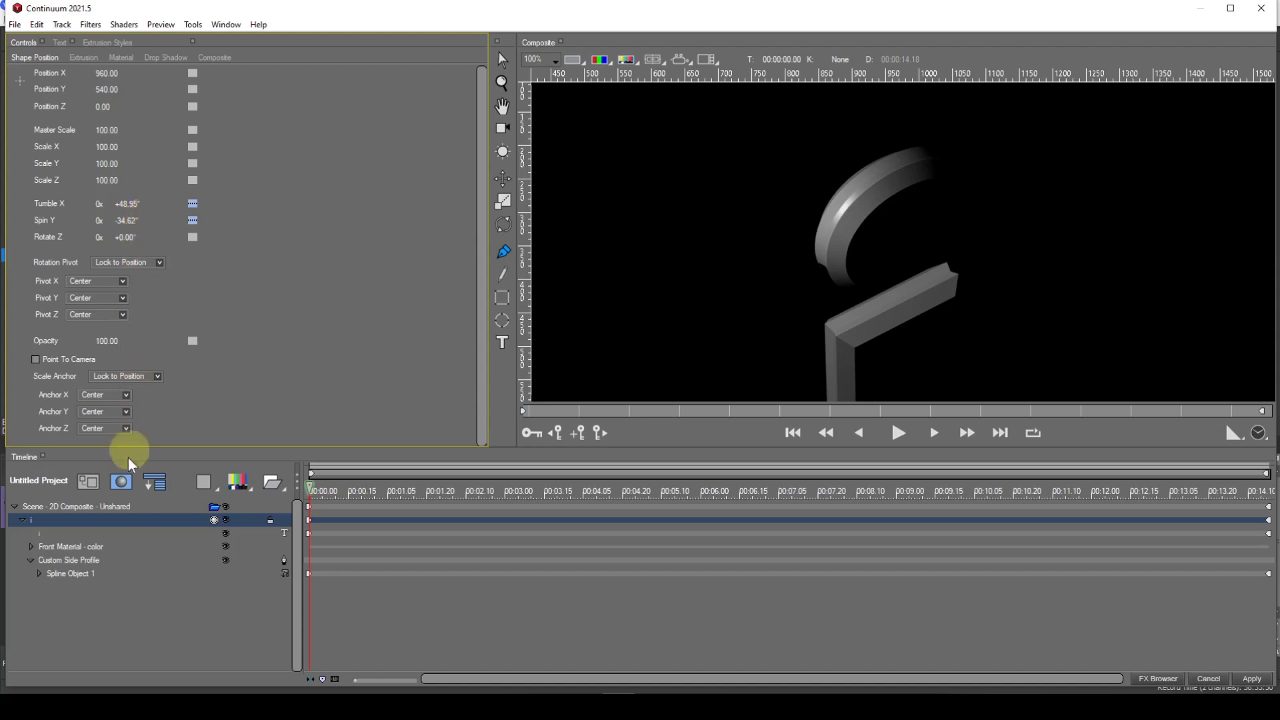
Step: Delete the whole 2D Composite scene and create a new Extruded Text track
click(105, 510)
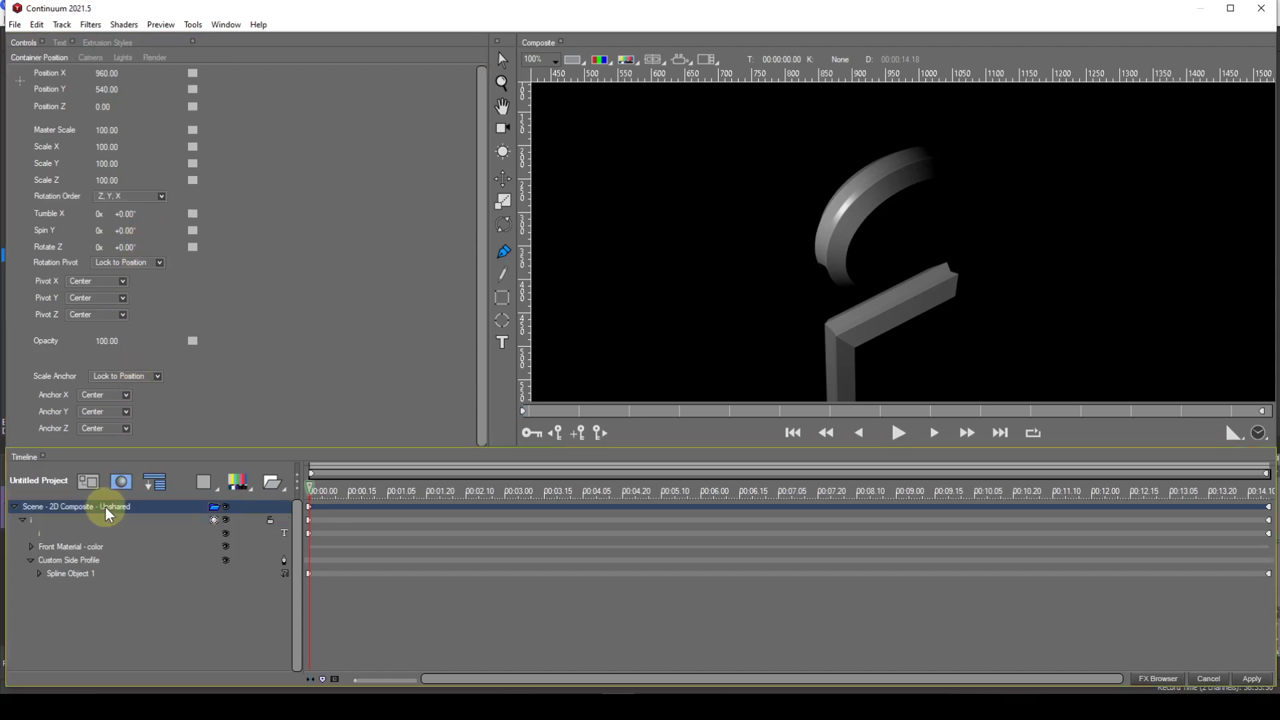
key(Delete)
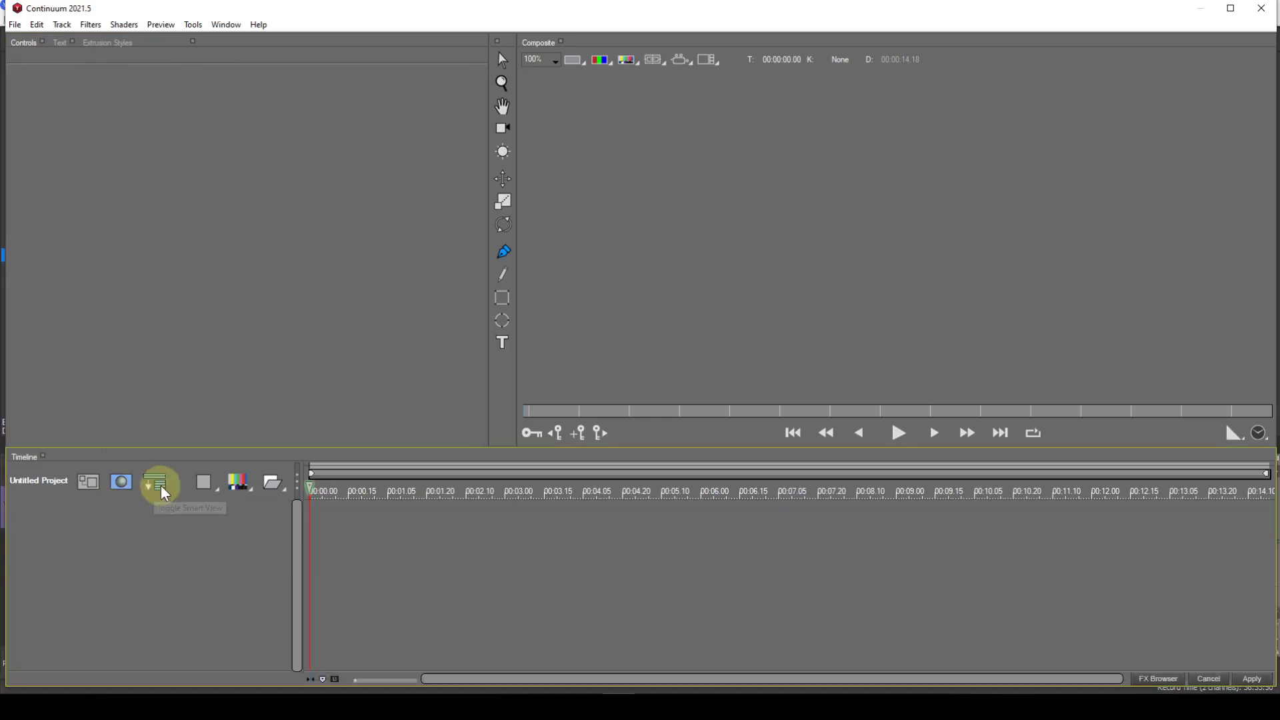
click(233, 484)
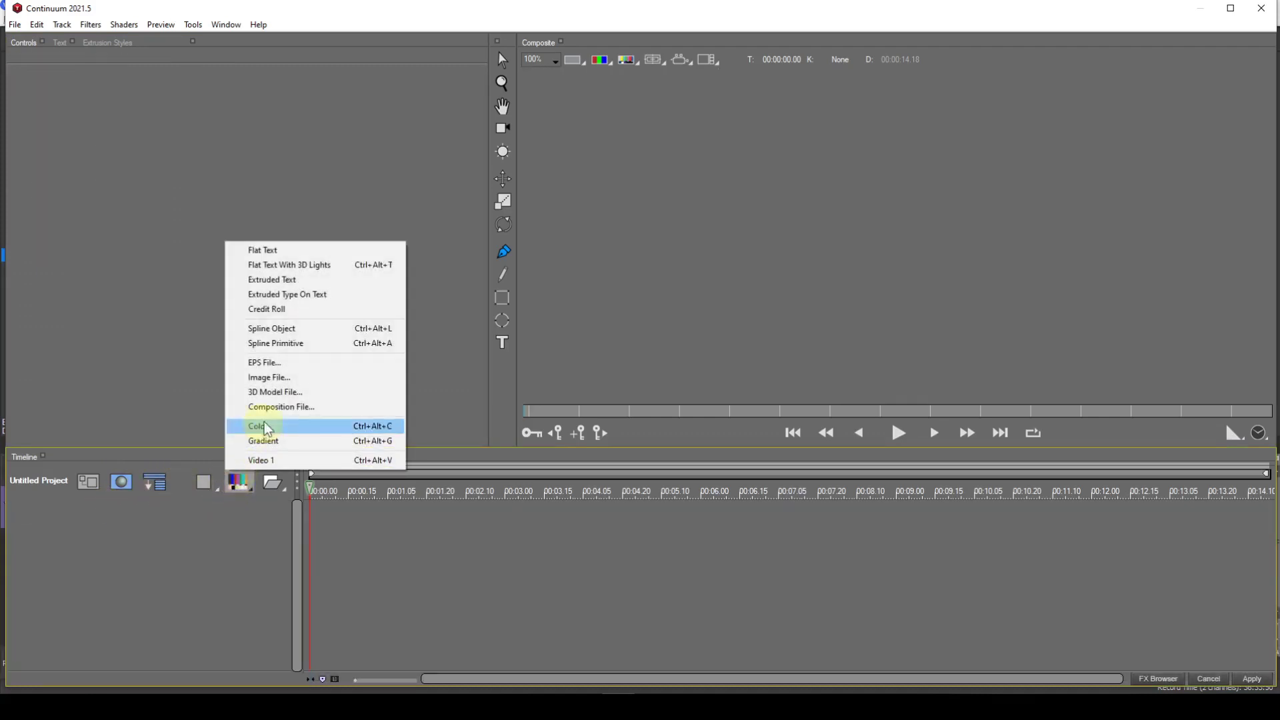
click(292, 280)
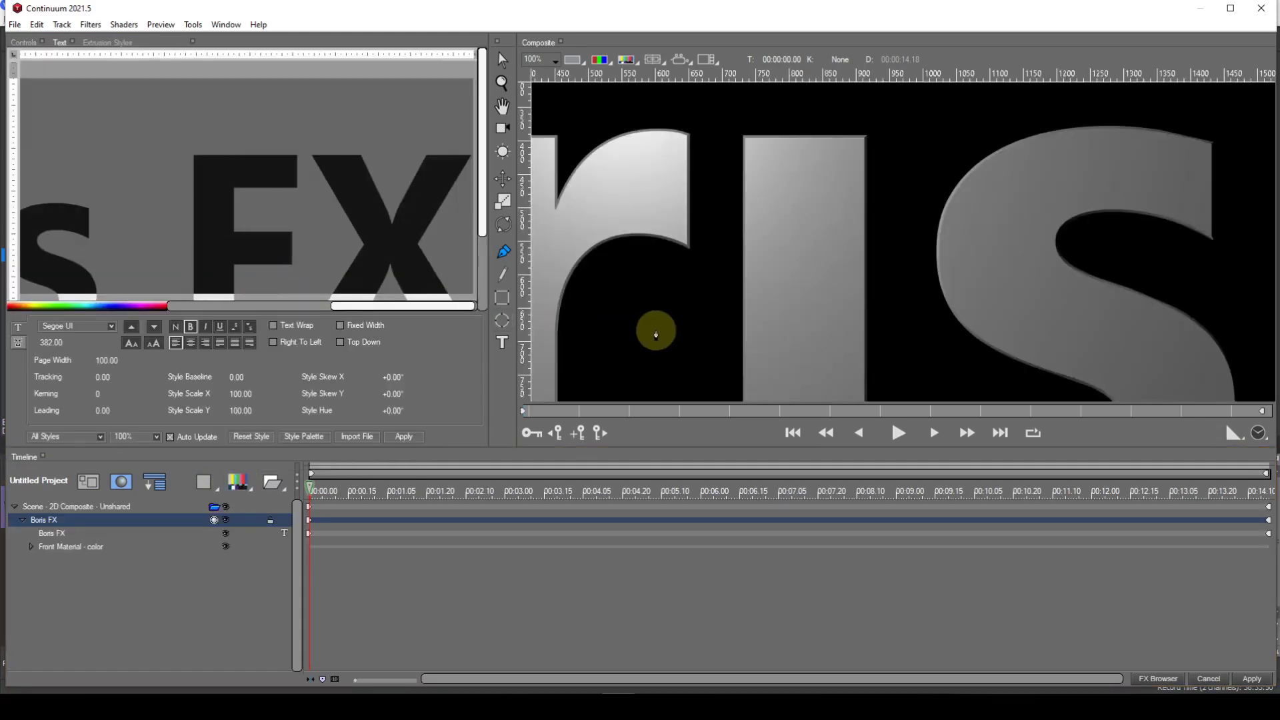
Step: Reduce the Boris FX text's font size to 152 so the whole title fits the frame
scroll(656, 333, down, 2)
scroll(656, 333, up, 1)
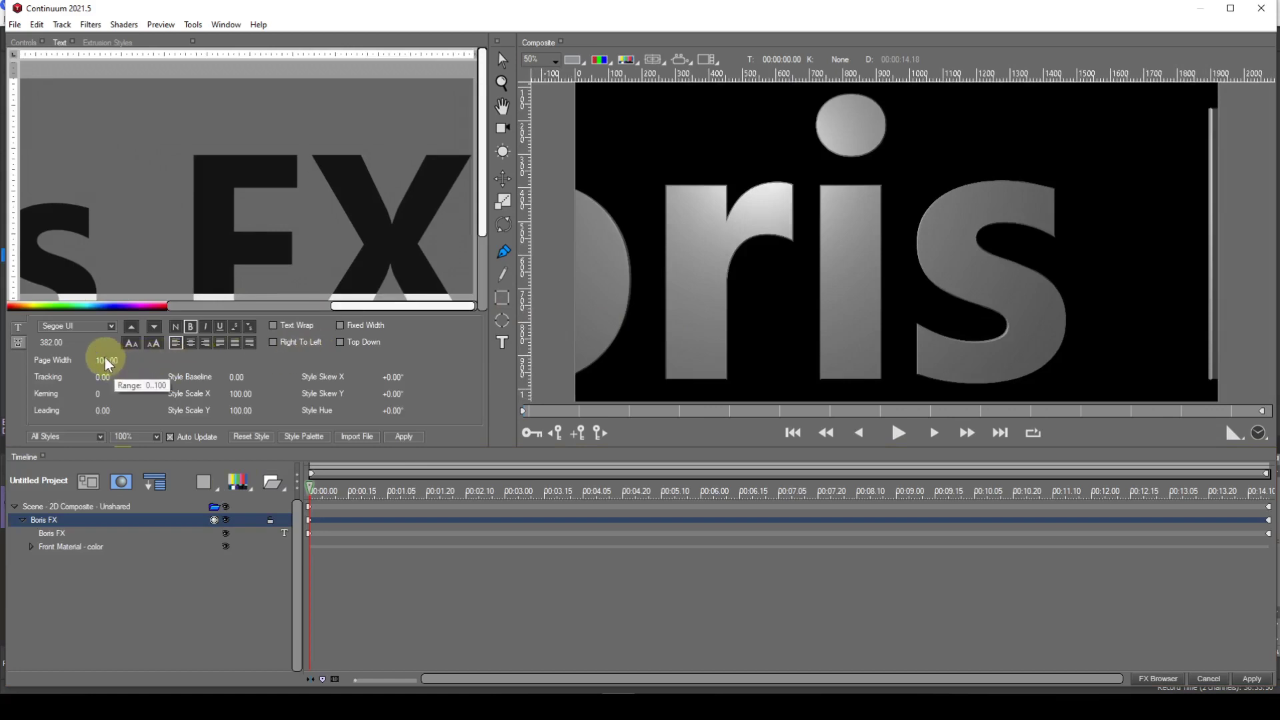
click(150, 342)
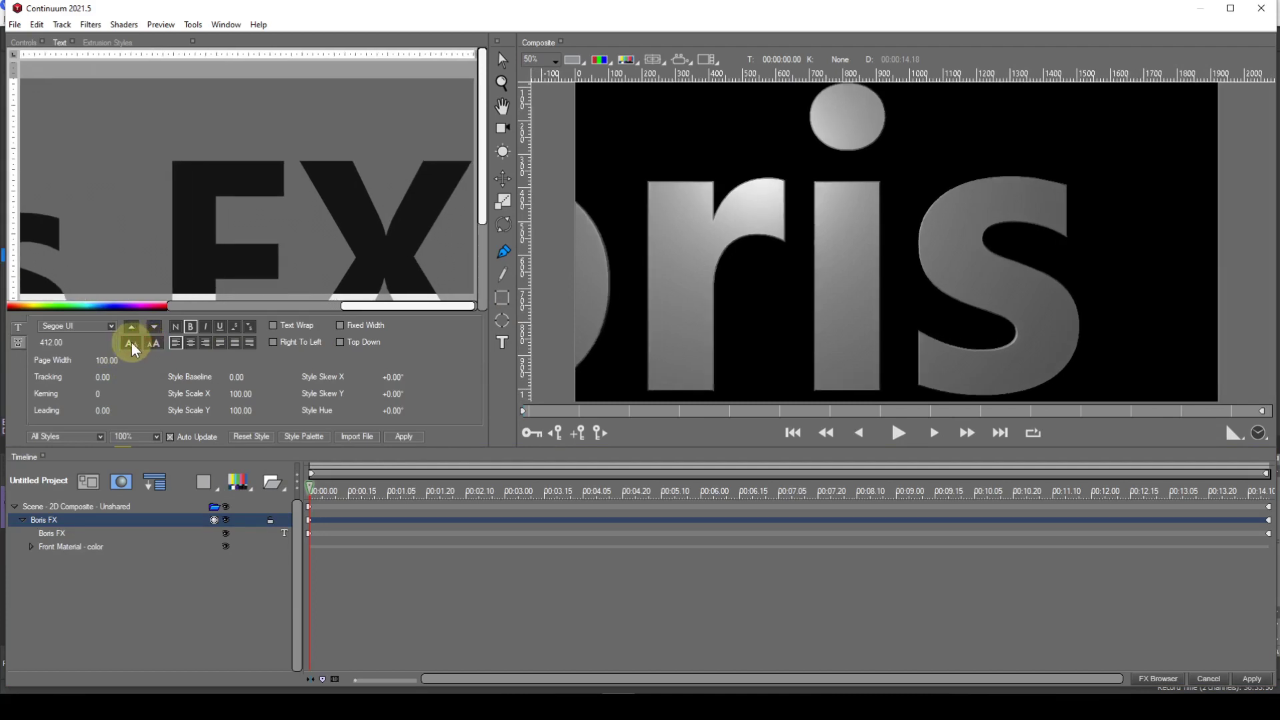
click(130, 342)
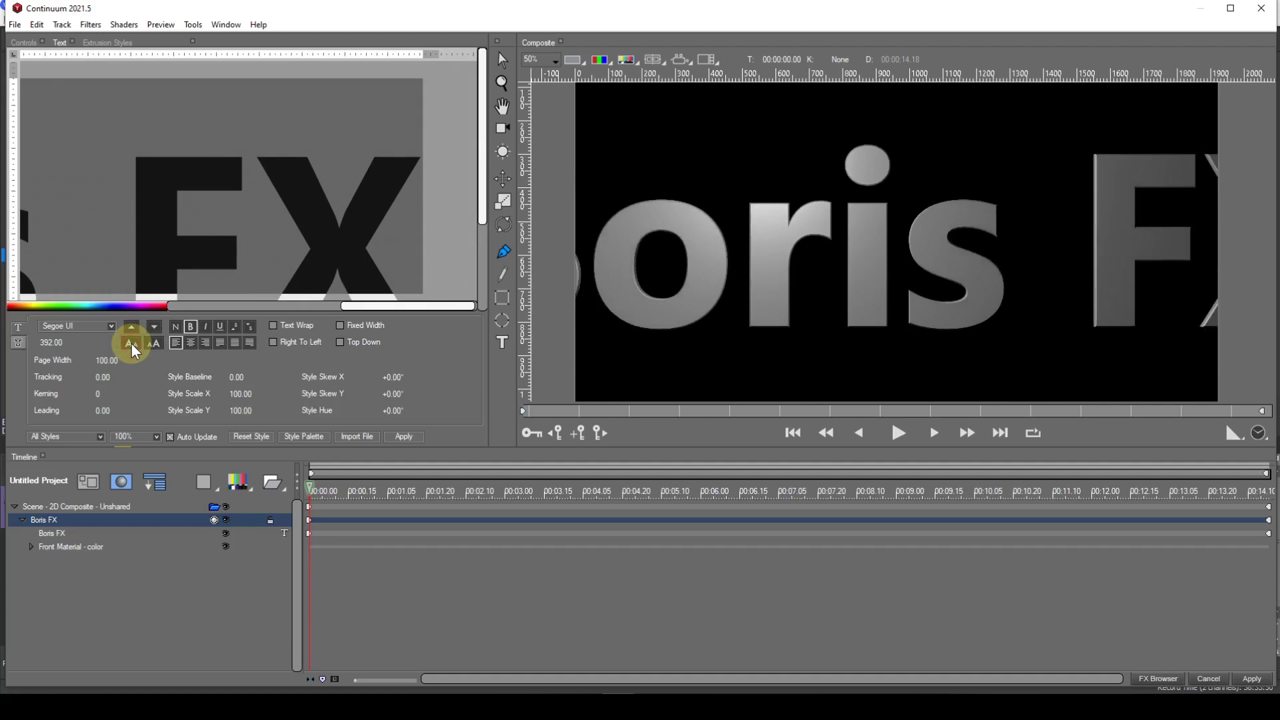
click(132, 342)
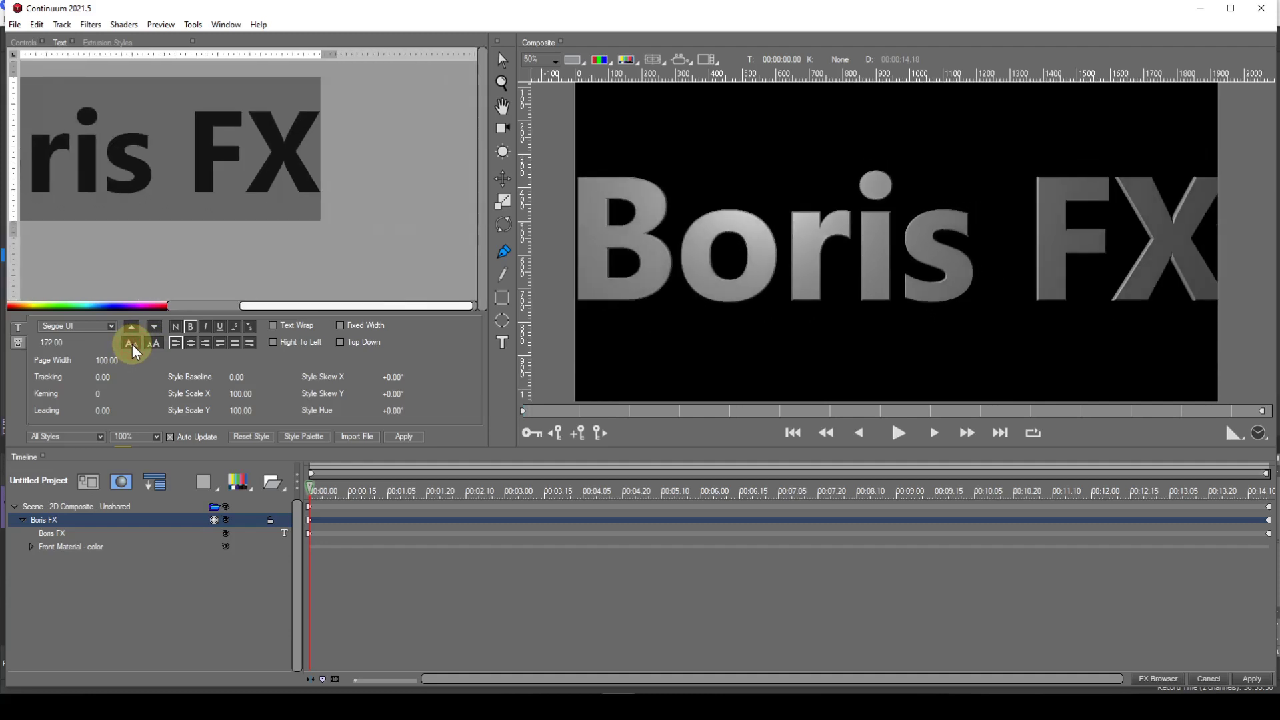
click(132, 344)
click(132, 344)
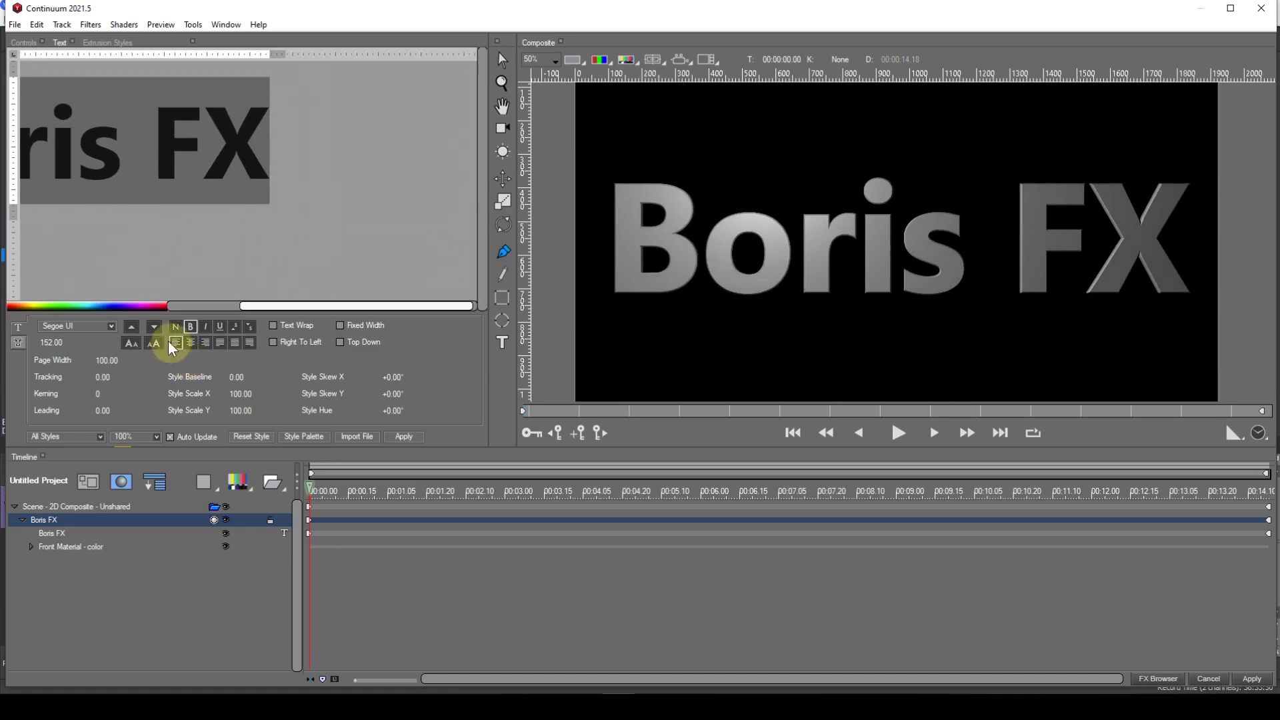
Step: Apply the custom contour extrusion style to the Boris FX text
click(117, 46)
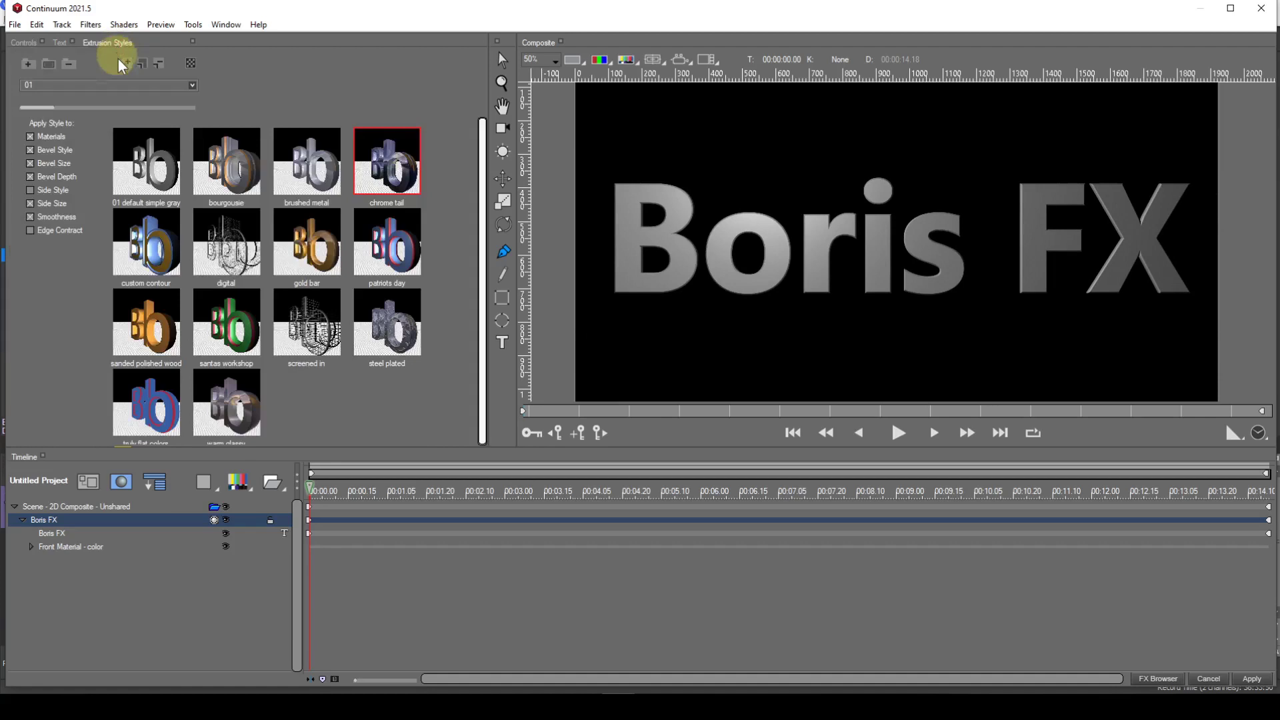
click(149, 257)
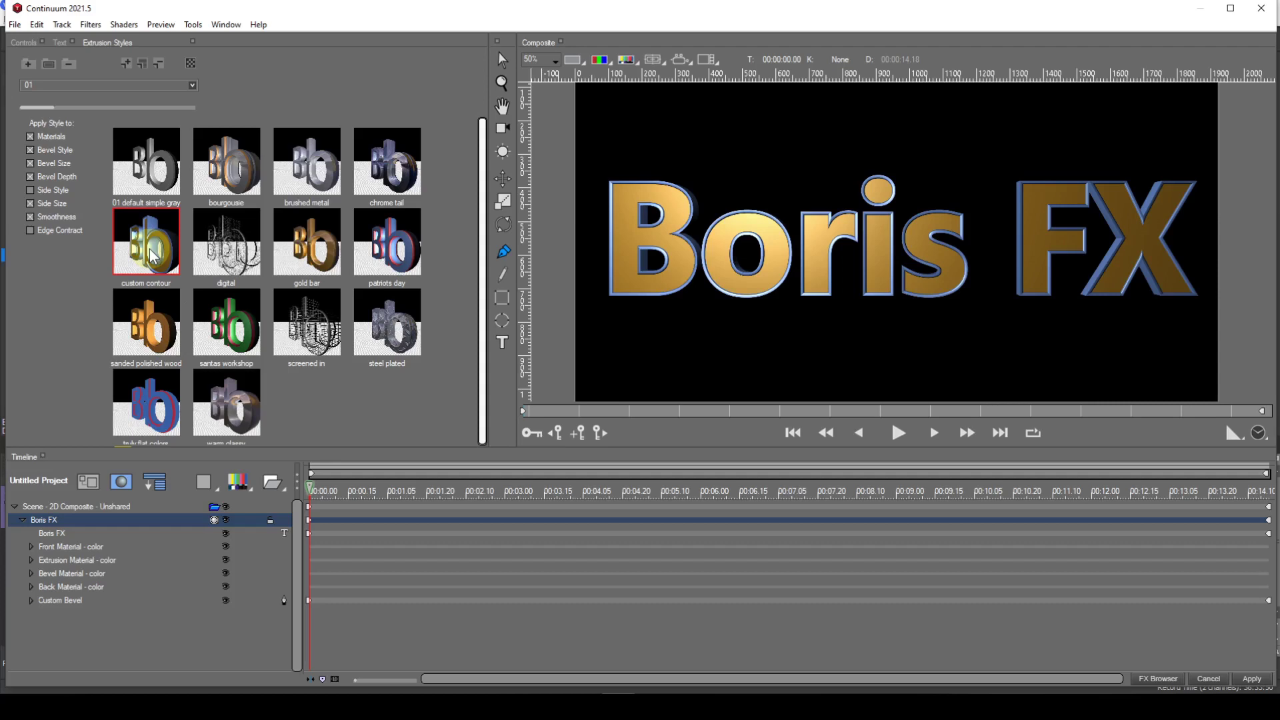
click(121, 265)
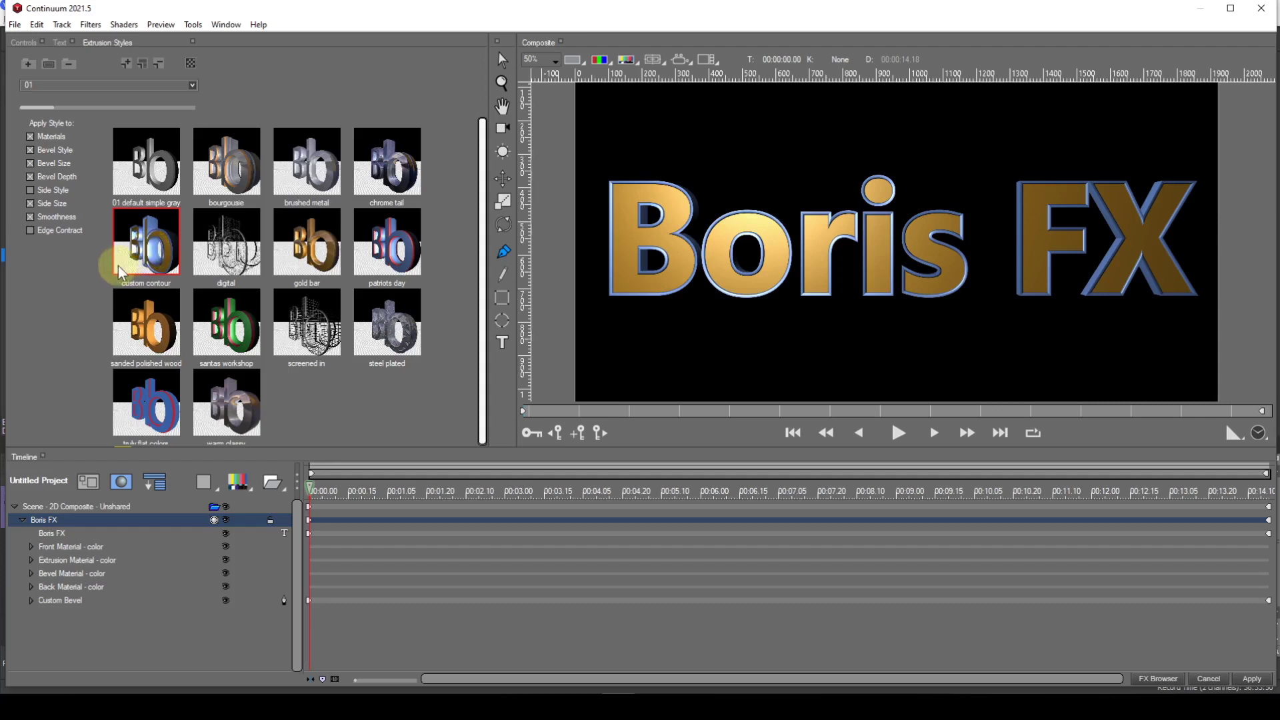
Step: Set the Diffuse color of the Boris FX text's front material to magenta, about RGB 186, 39, 171
click(30, 547)
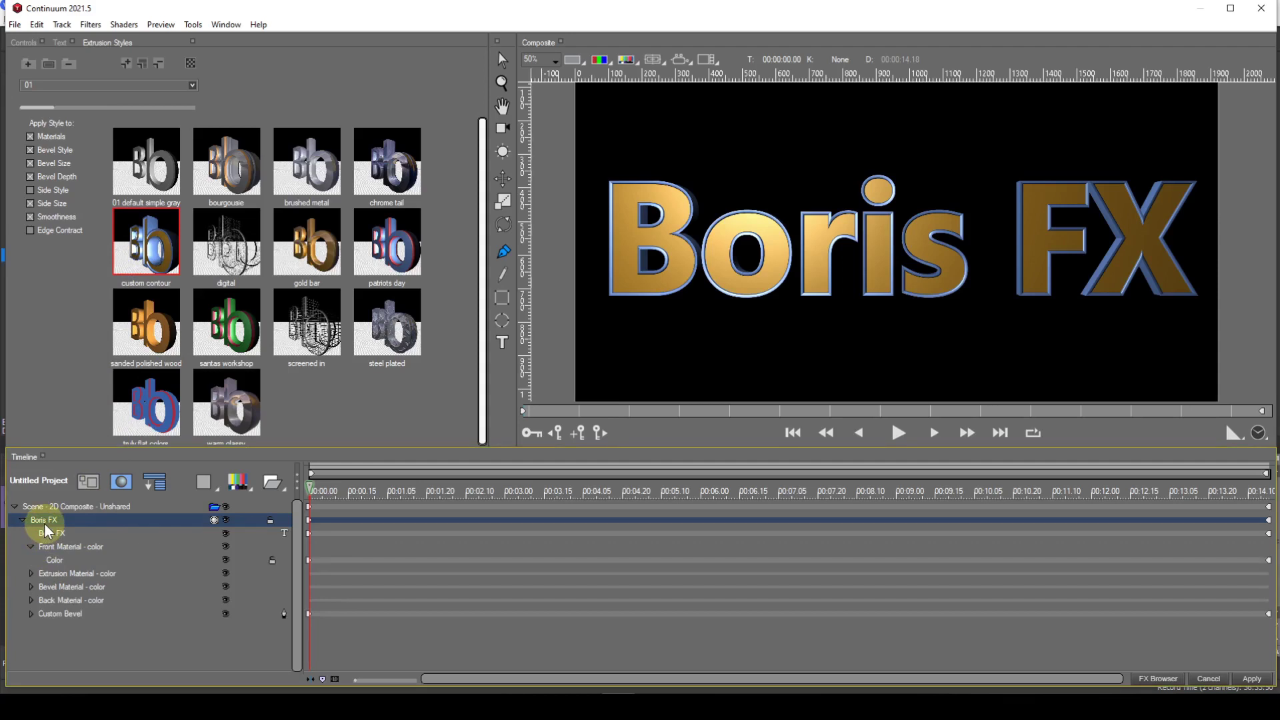
click(55, 566)
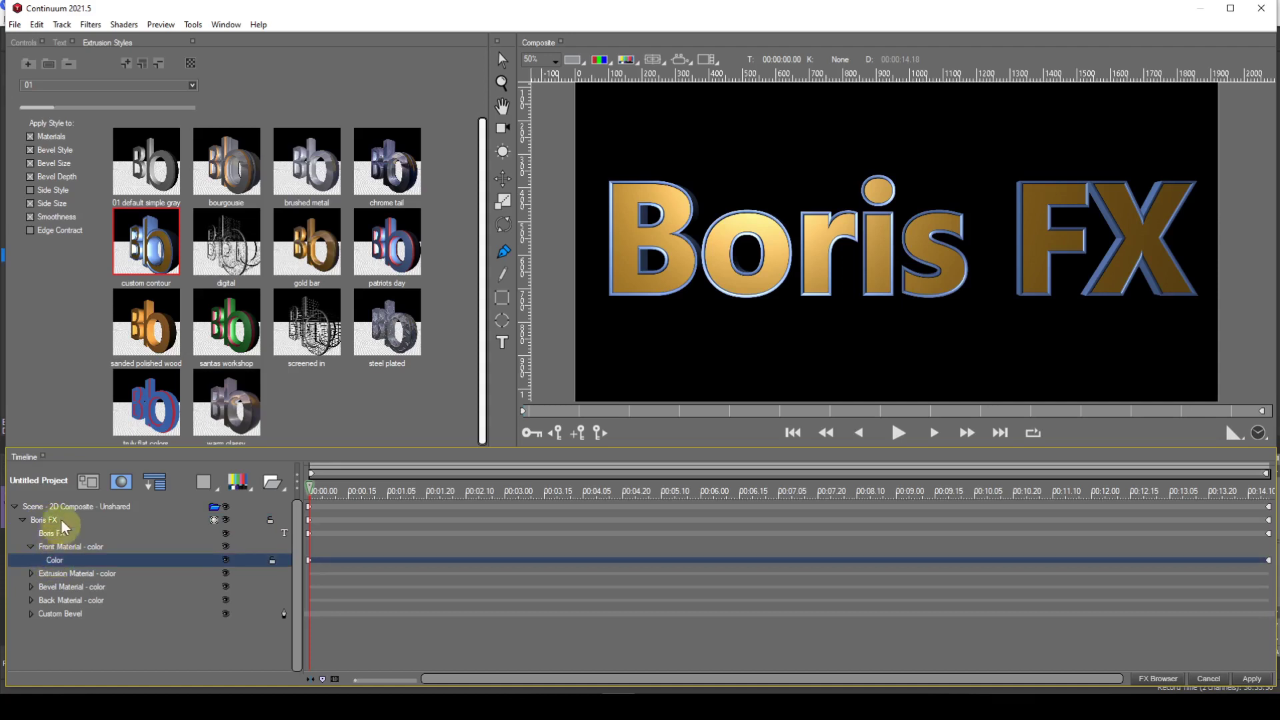
click(24, 43)
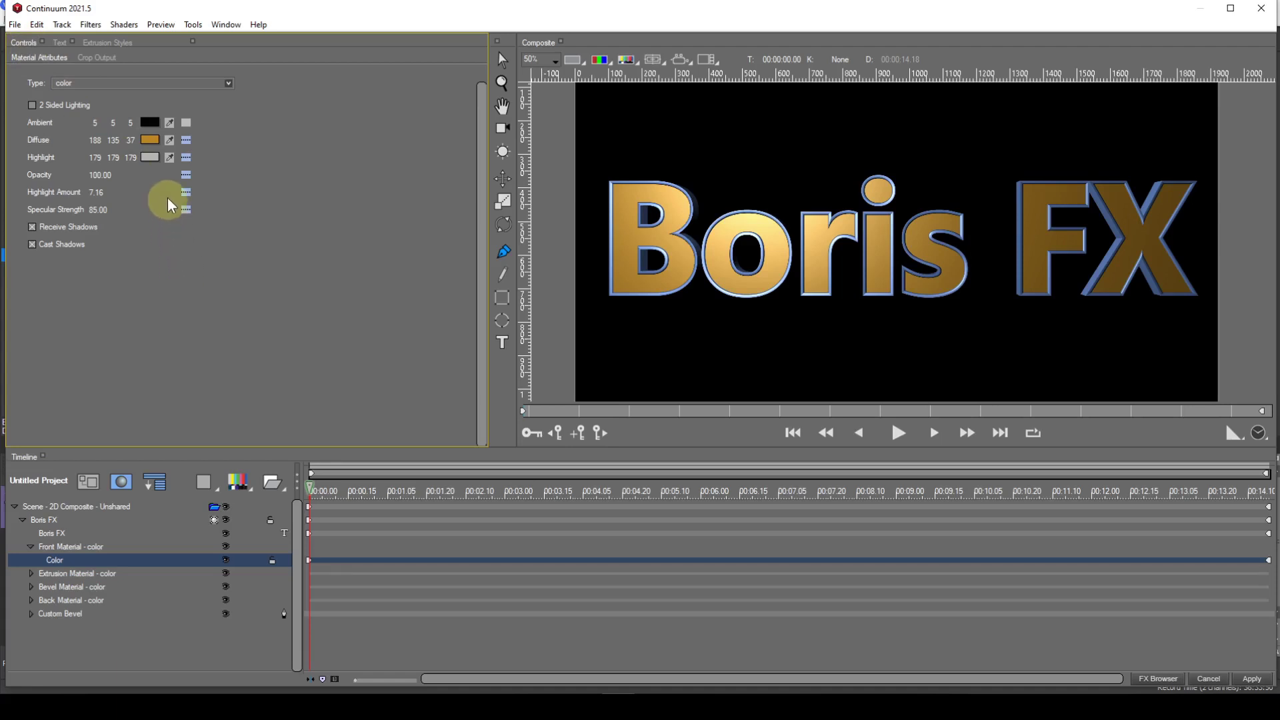
click(152, 143)
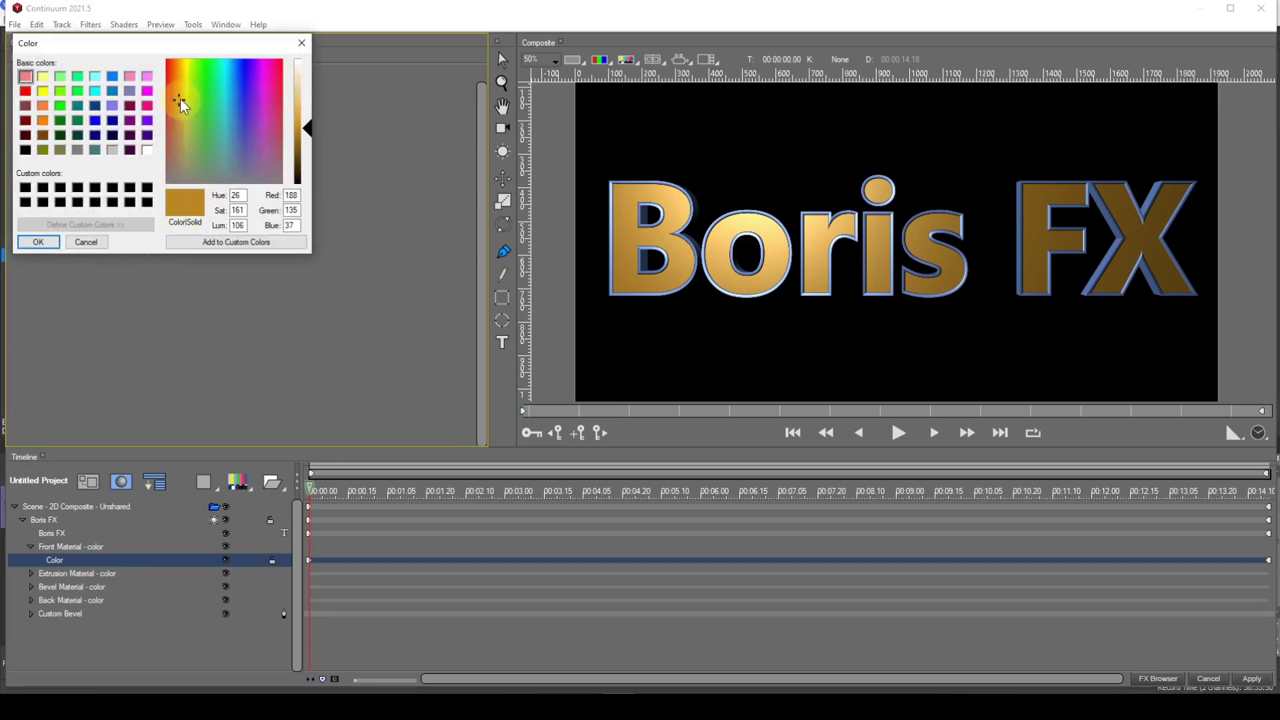
drag(180, 103, 269, 110)
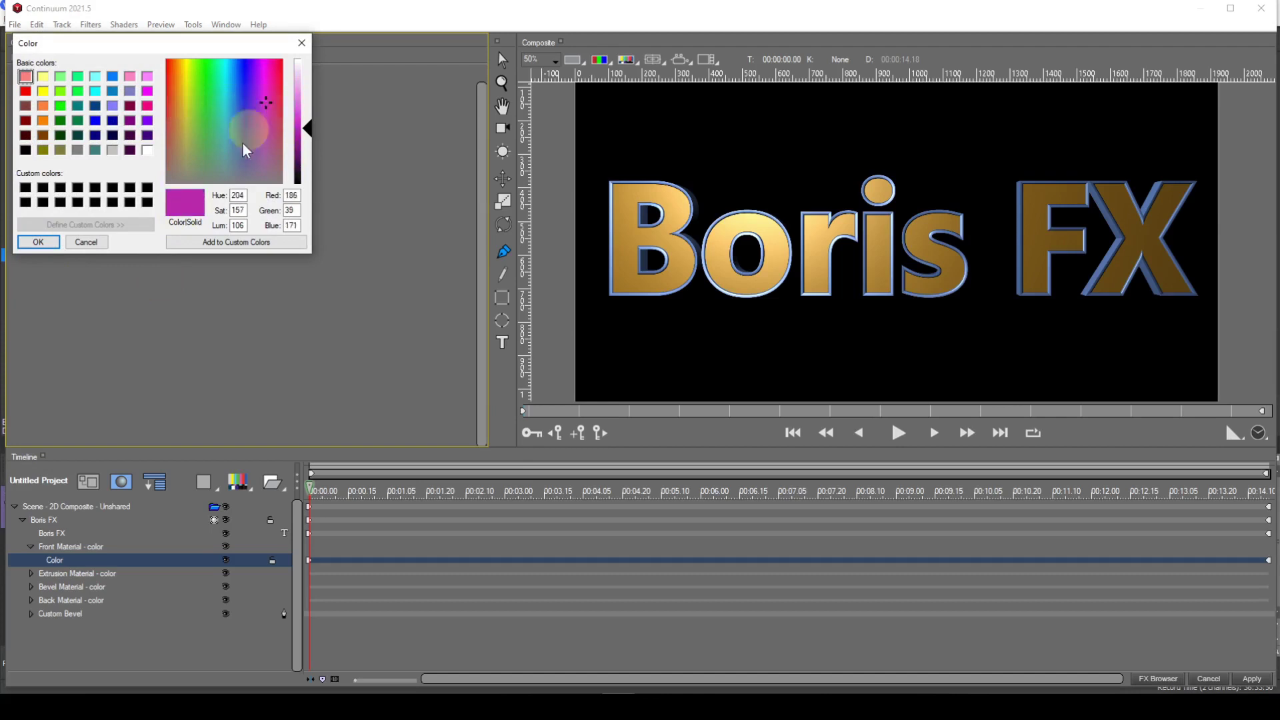
click(39, 241)
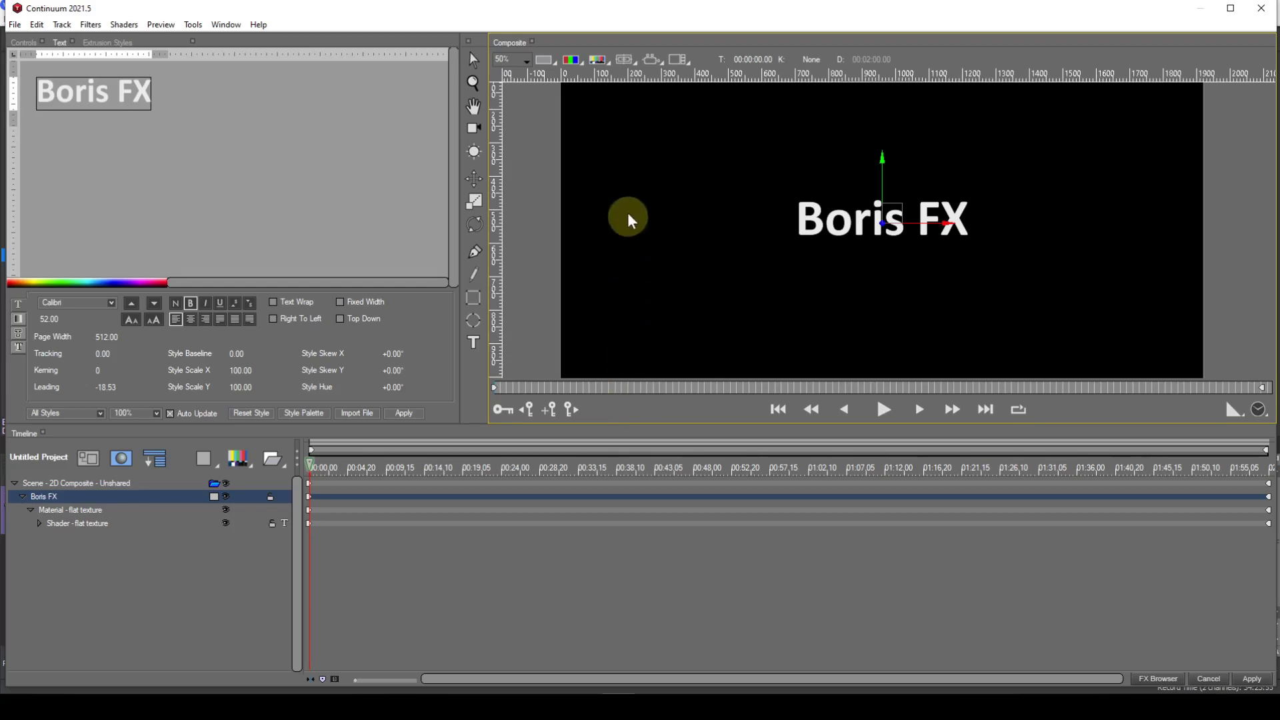
click(625, 59)
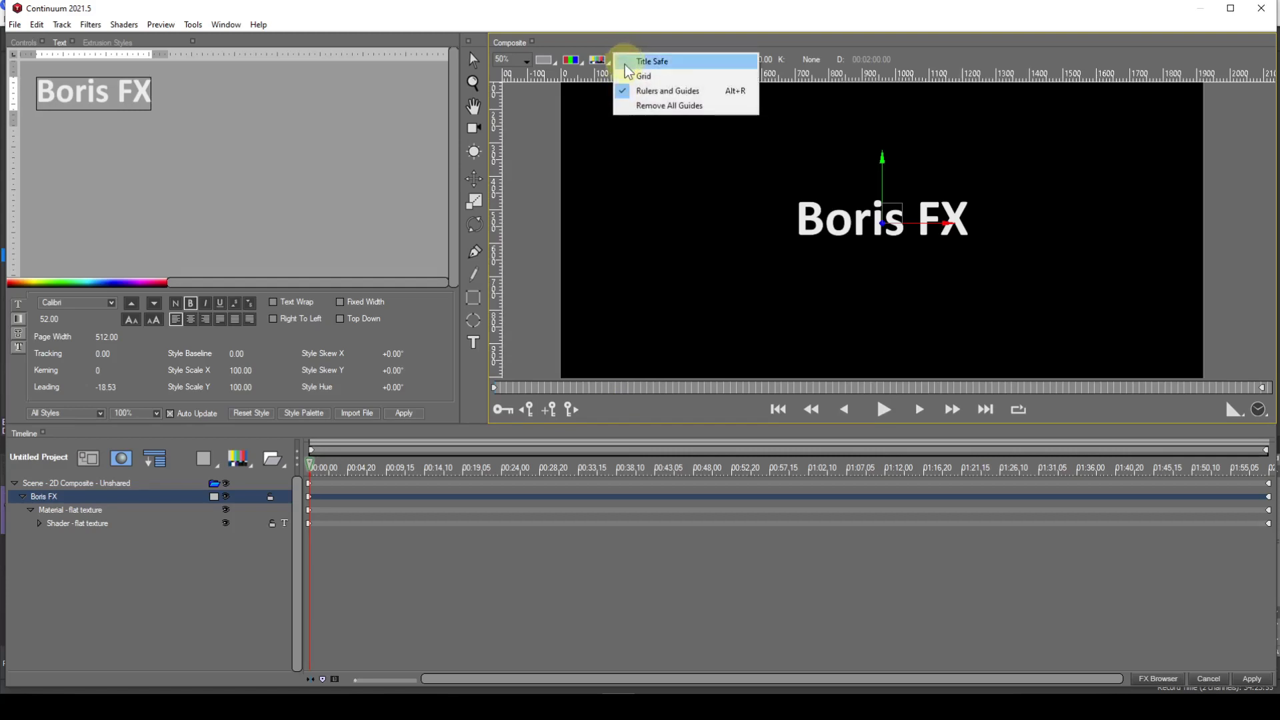
click(161, 25)
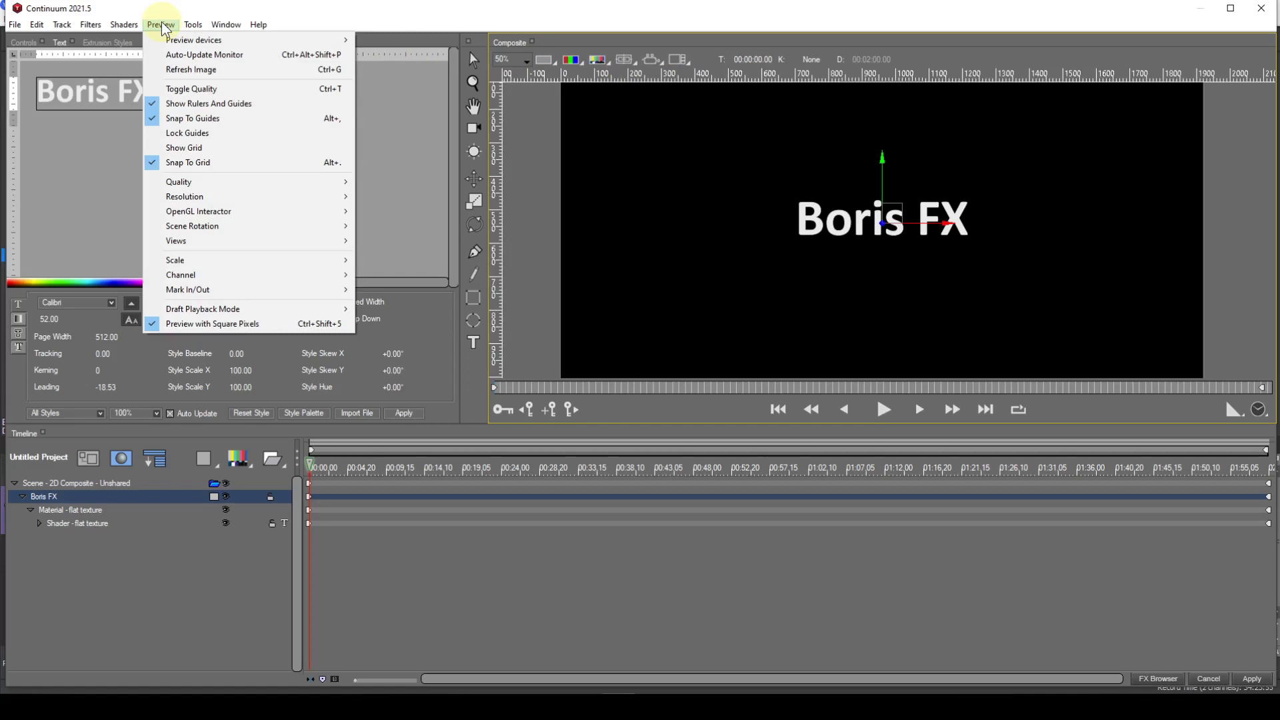
click(397, 14)
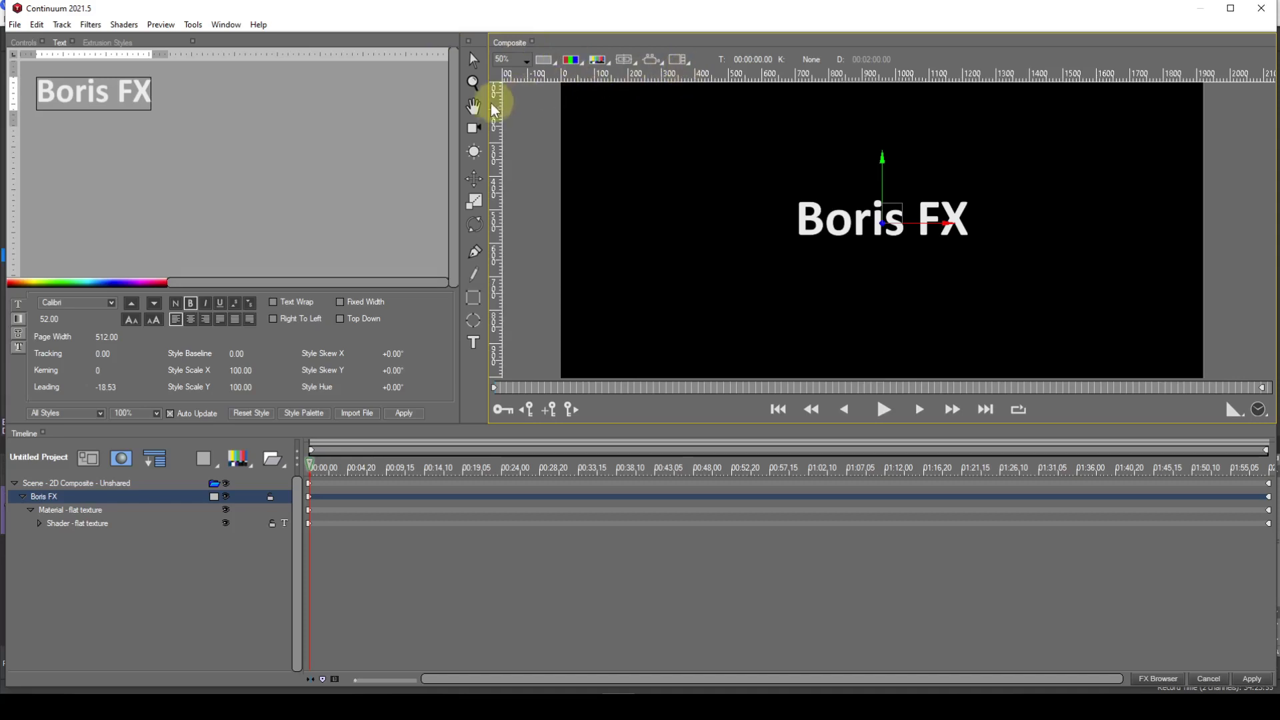
Step: Add a horizontal guide at about 410 and a vertical guide at about 480 in the composite, and review the preview's guide options
click(474, 106)
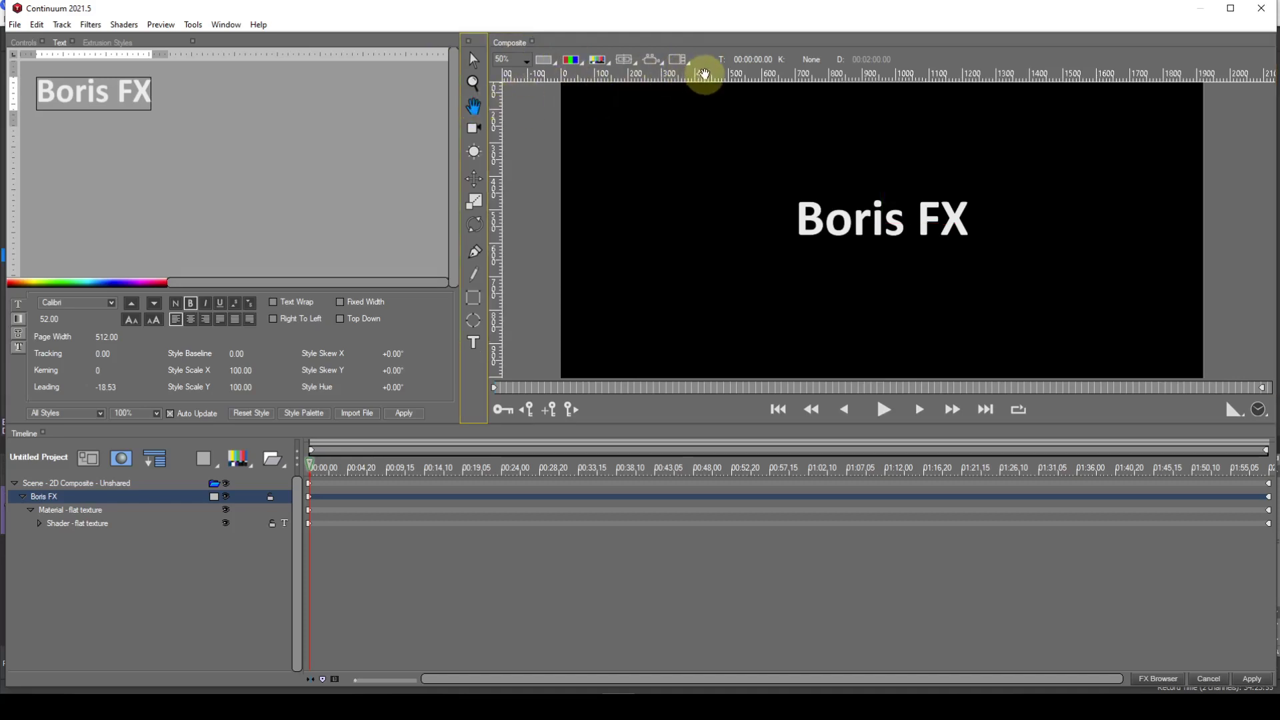
click(705, 74)
drag(706, 74, 708, 180)
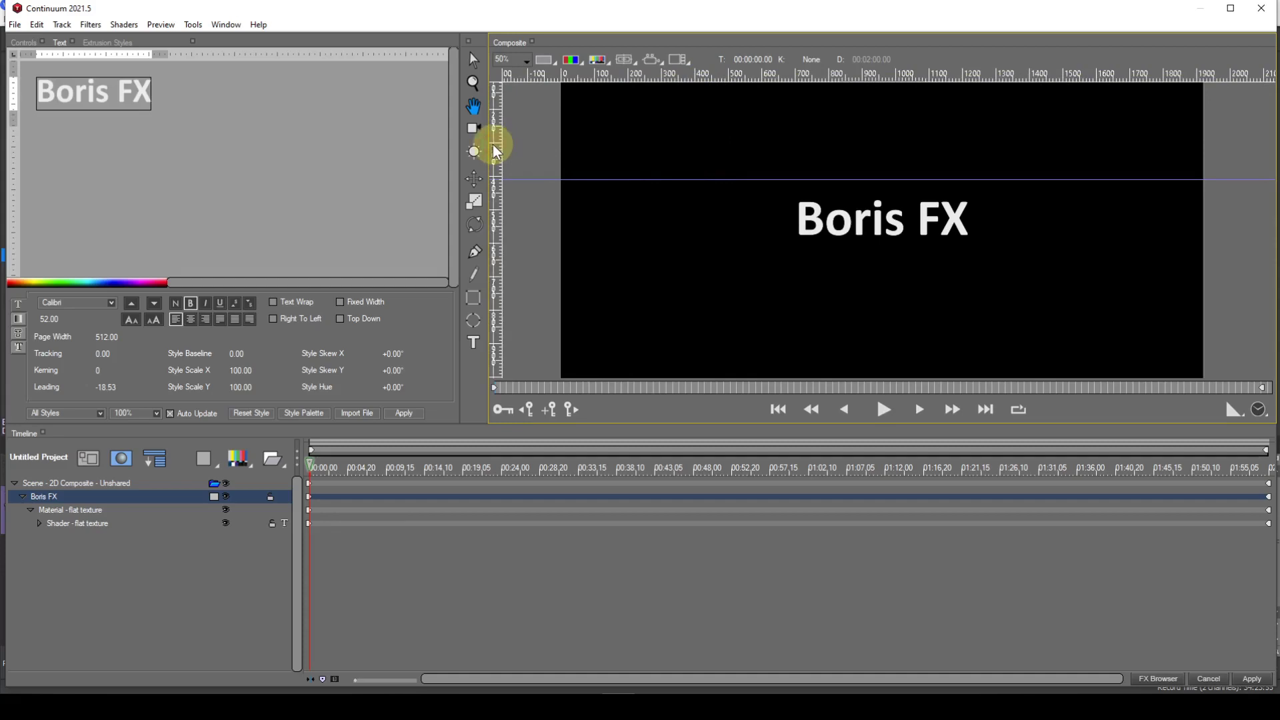
drag(497, 152, 720, 206)
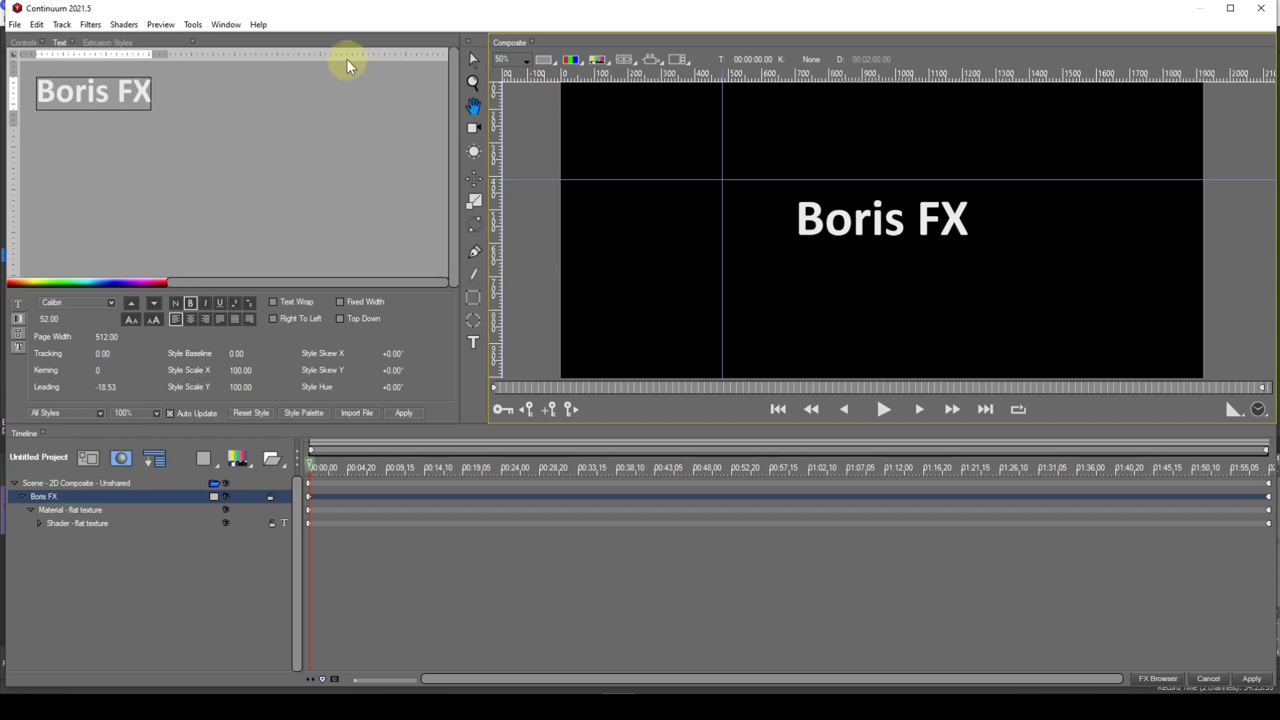
click(163, 27)
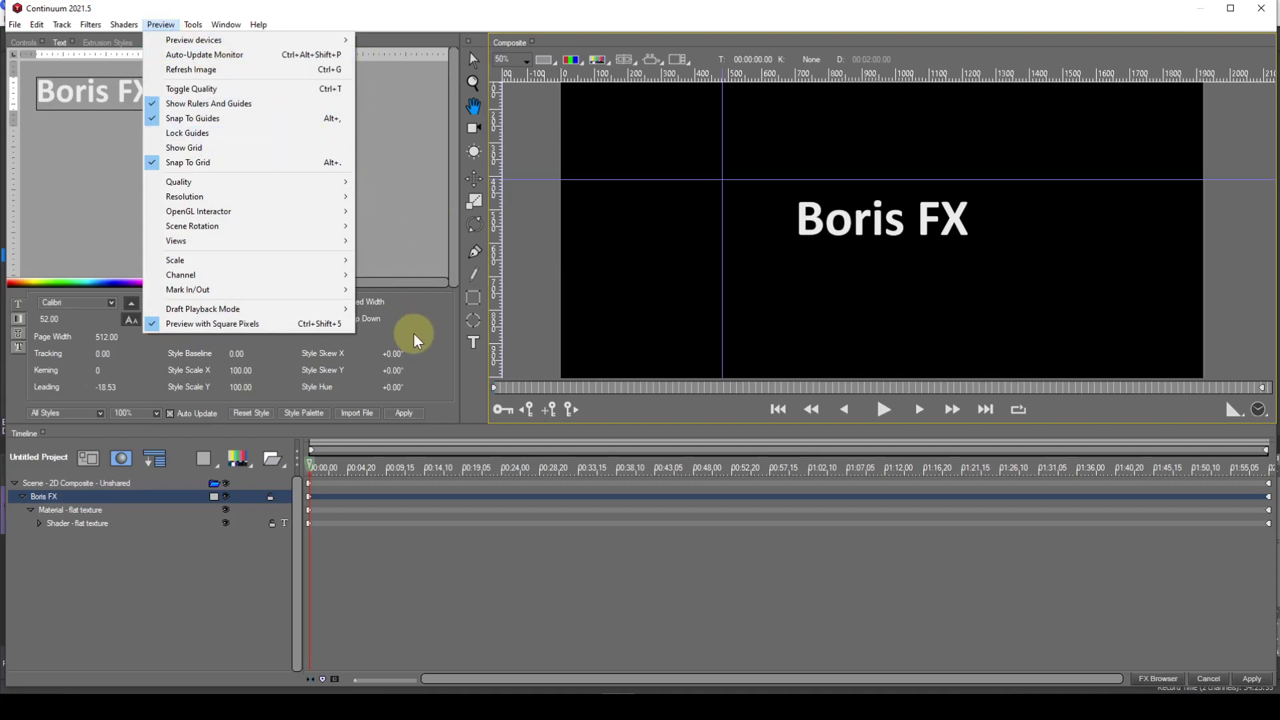
click(620, 278)
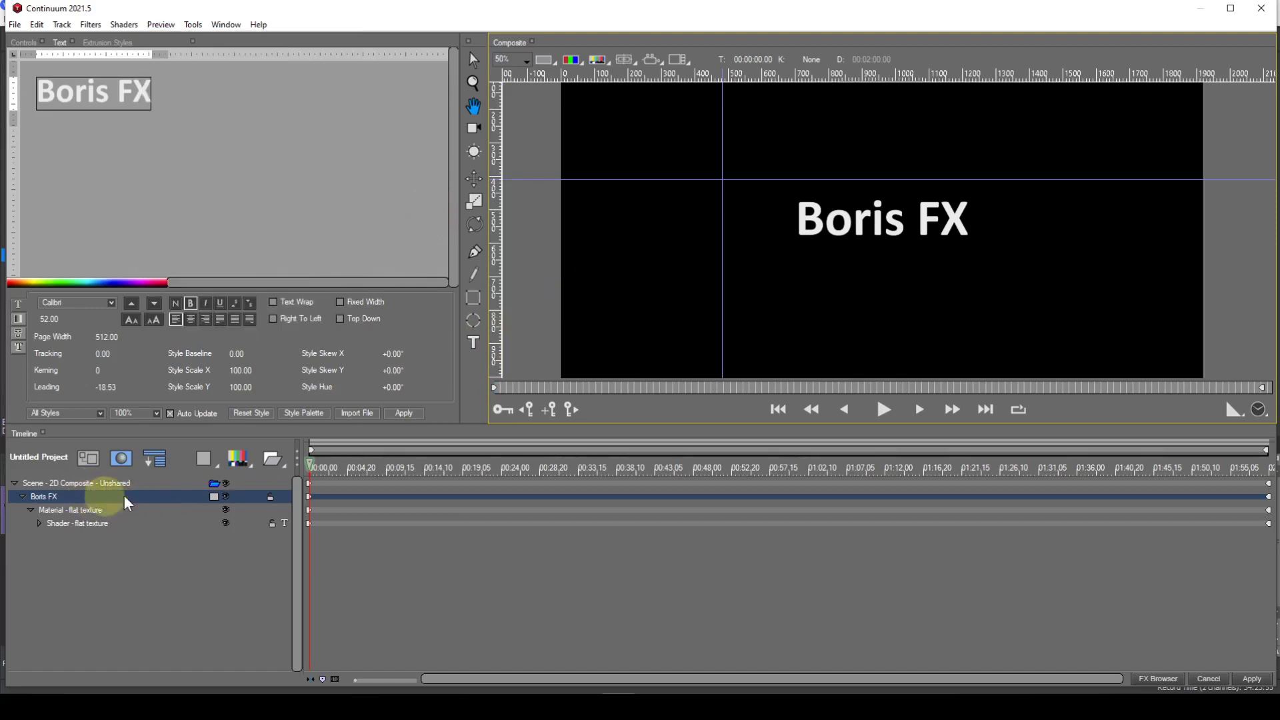
Step: Snap the Boris FX text against both guides in turn, ending with its top edge on the horizontal guide at about X 964, Y 480
click(474, 180)
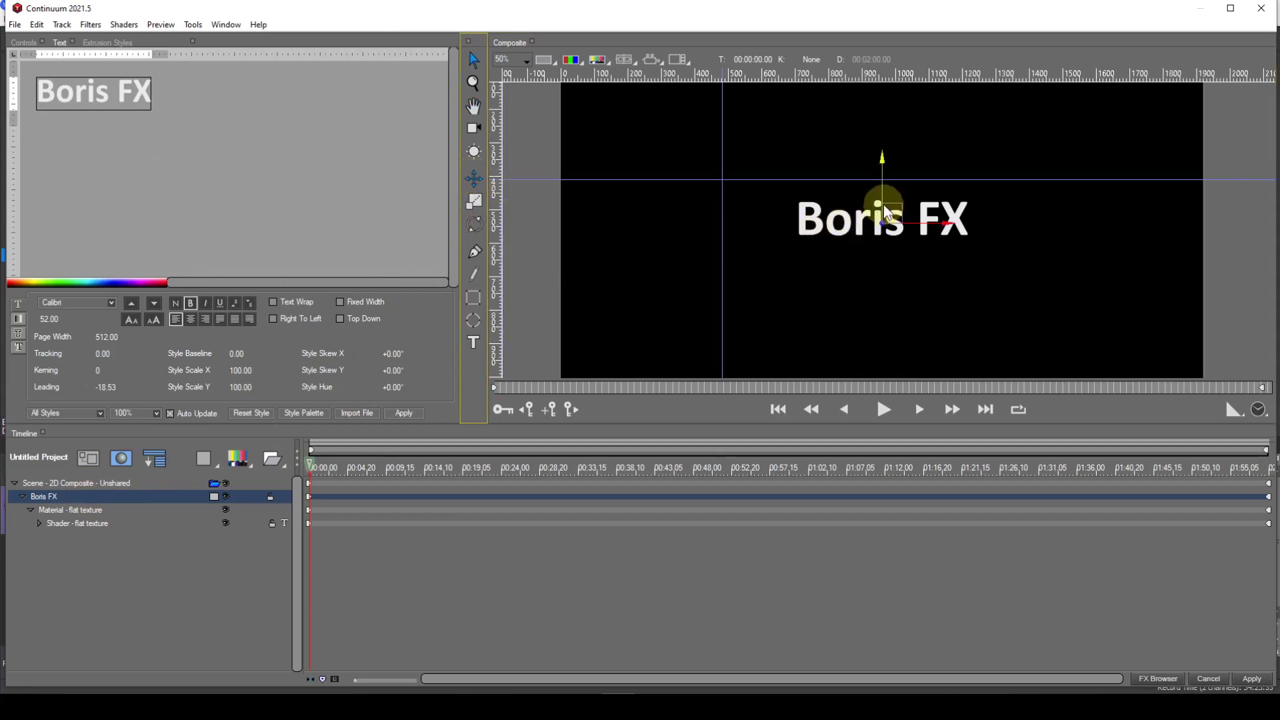
drag(883, 203, 884, 187)
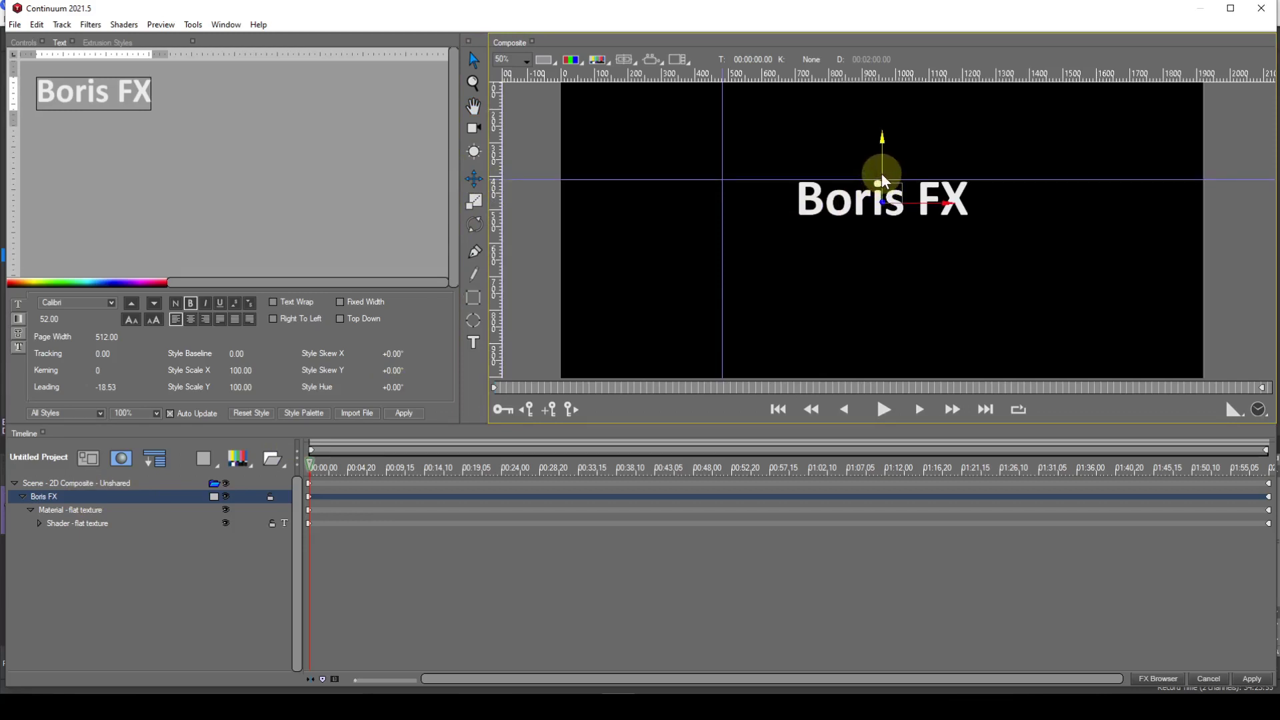
drag(882, 176, 882, 136)
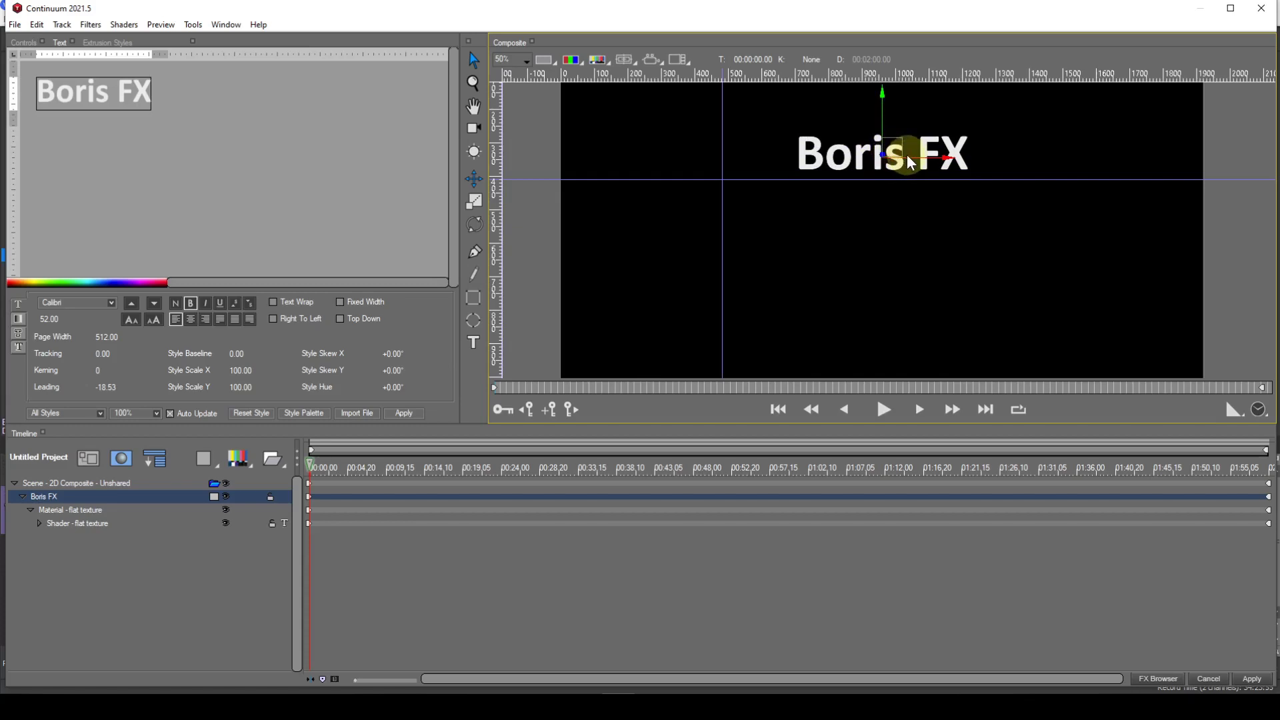
drag(908, 160, 664, 163)
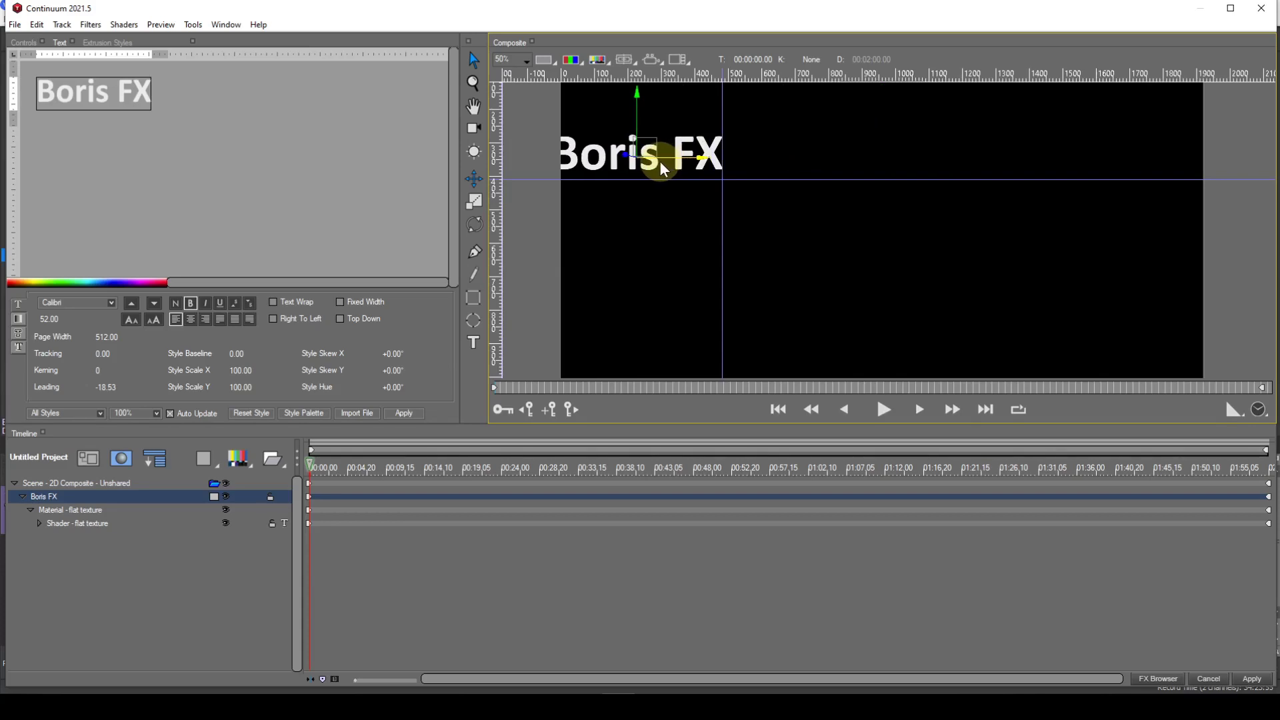
drag(661, 162, 909, 163)
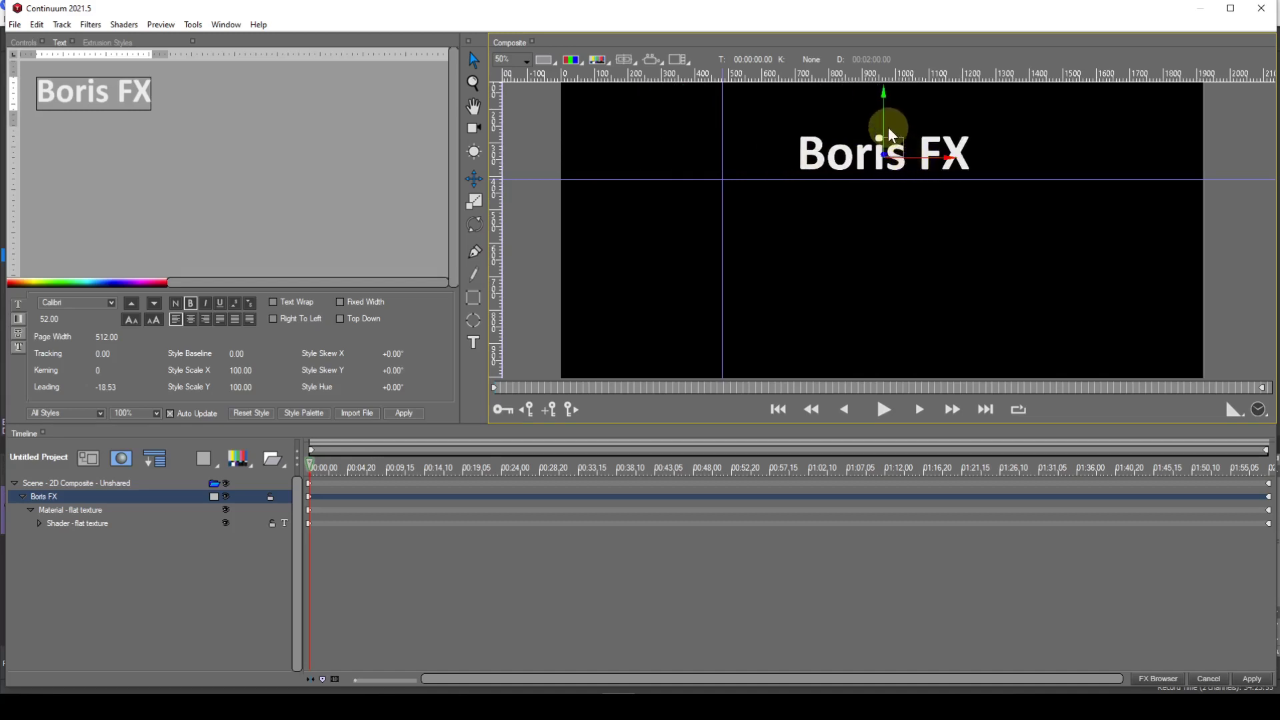
drag(884, 127, 882, 168)
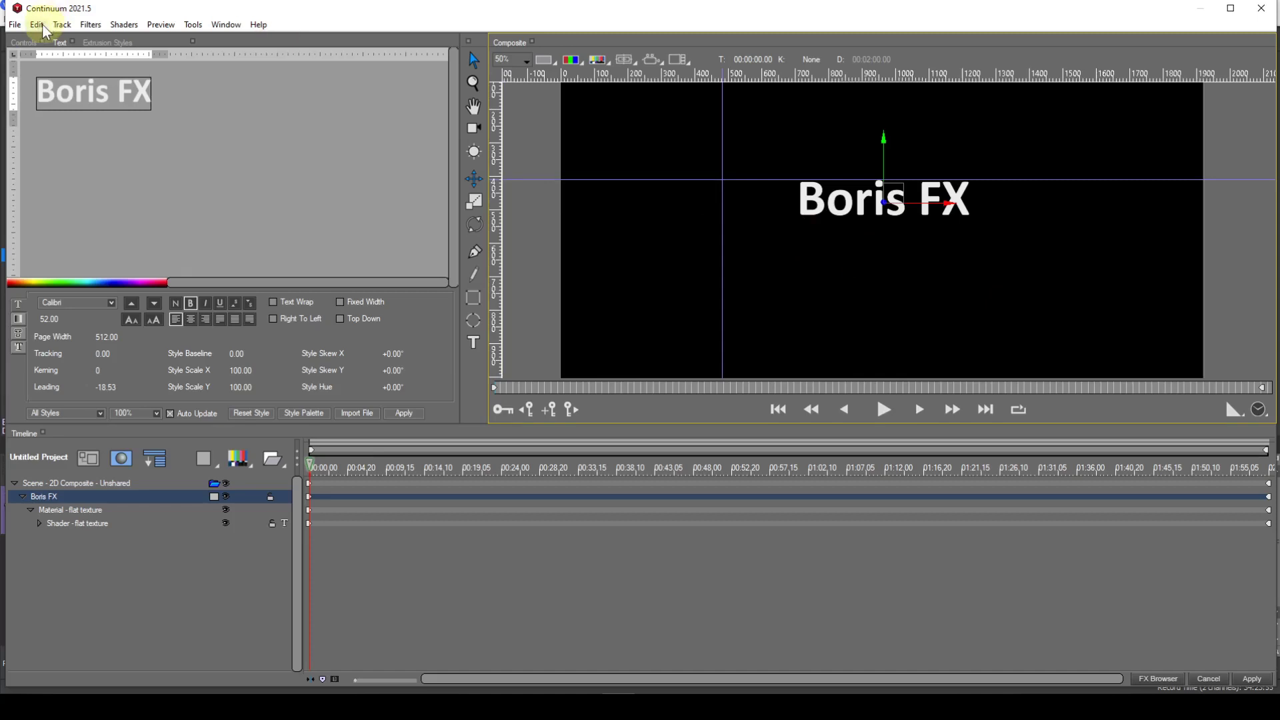
Step: Set the Boris FX text's Master Scale to 200 and shift the text horizontally to about Position X 741
click(24, 42)
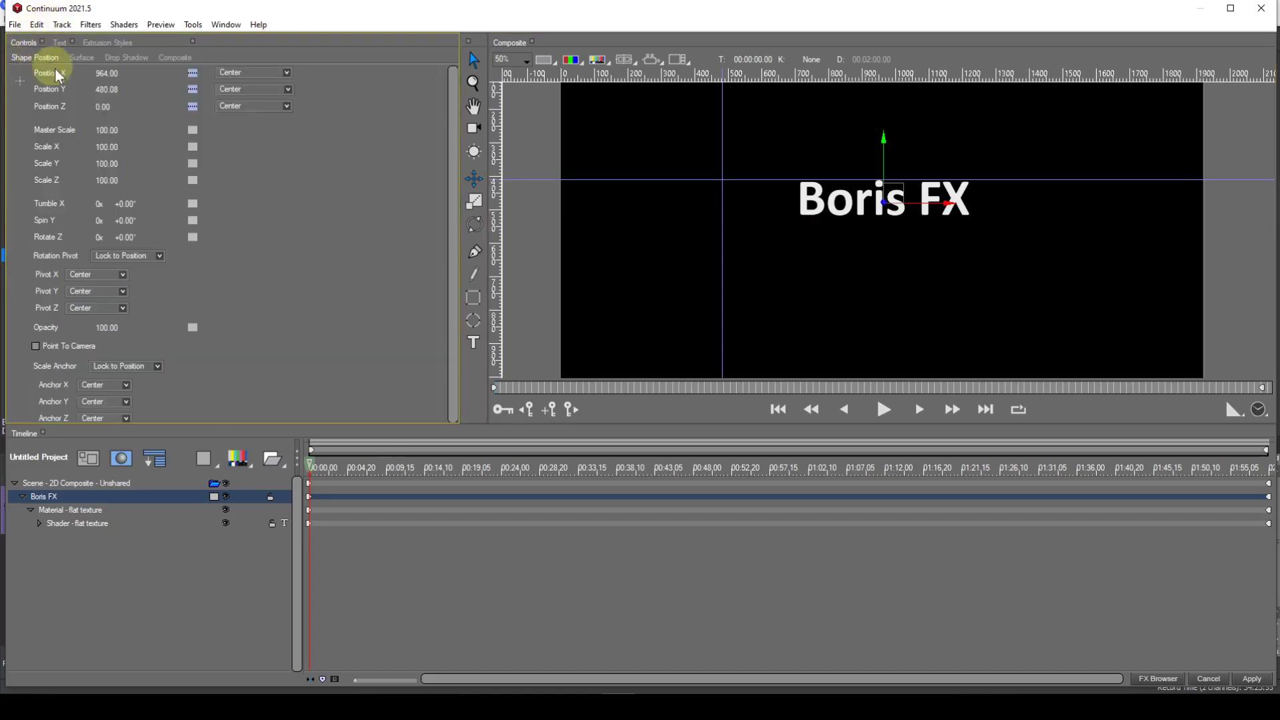
click(112, 131)
text(200)
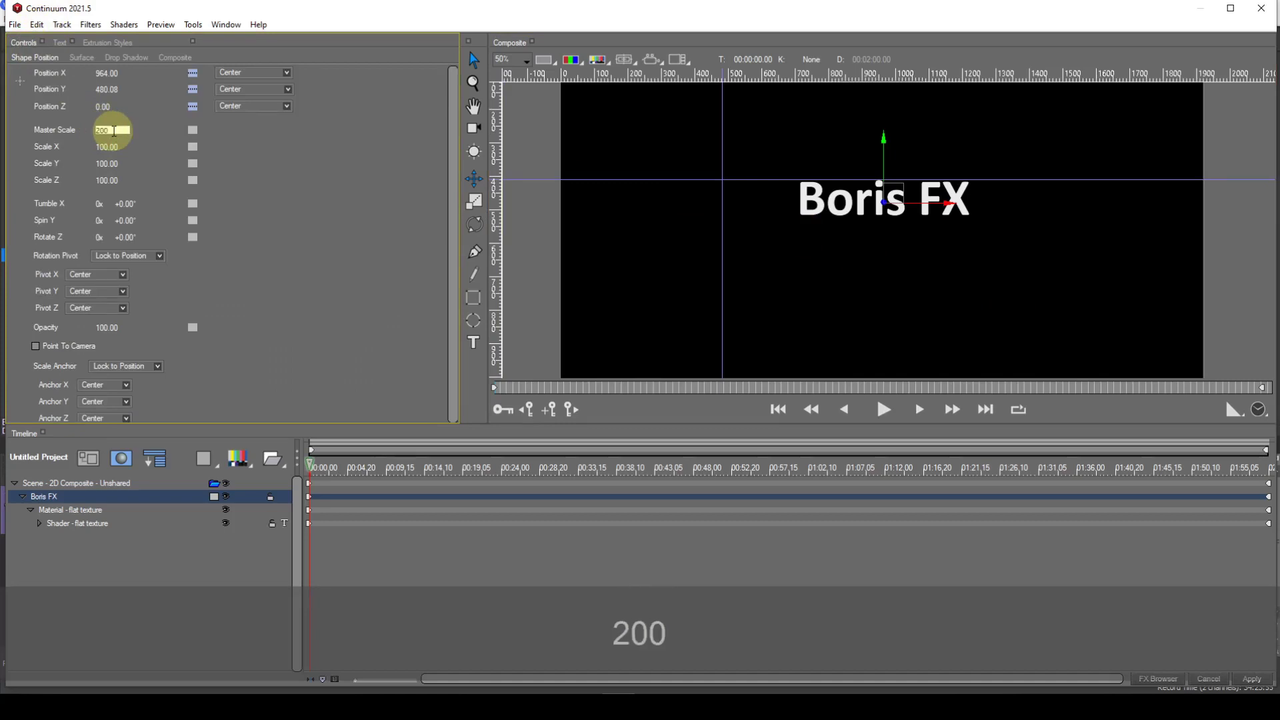
key(Return)
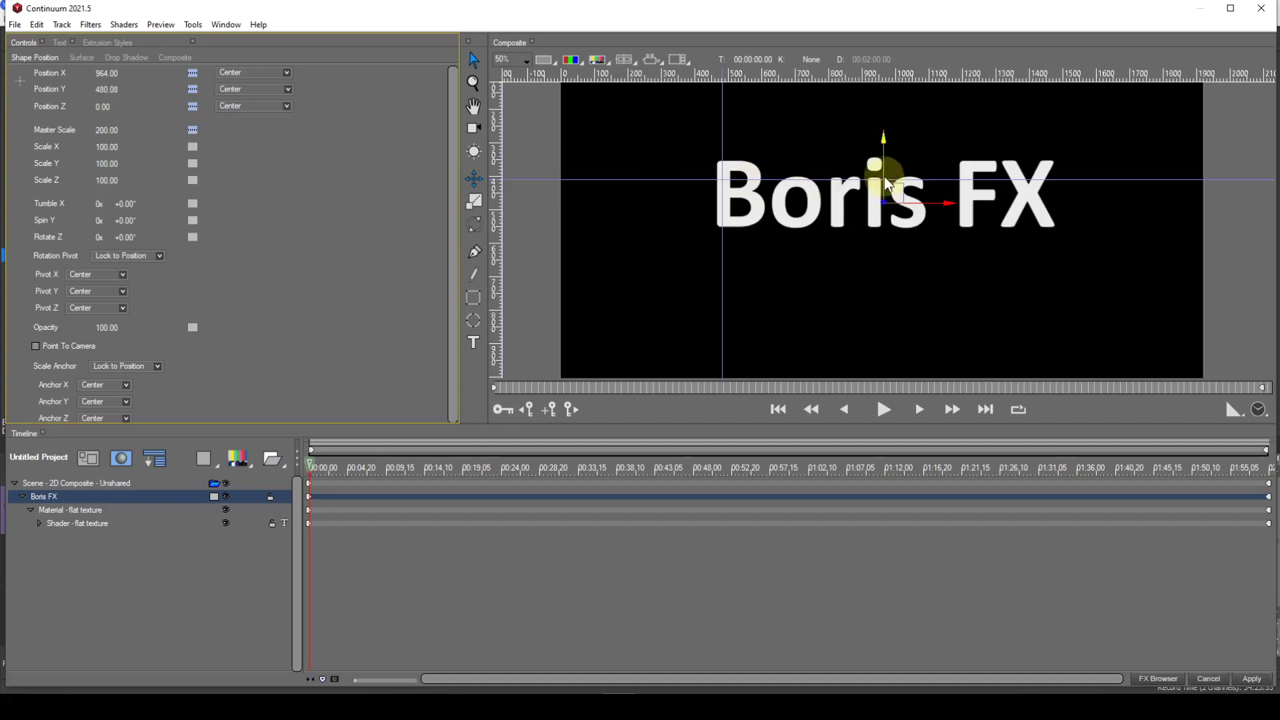
drag(883, 176, 844, 224)
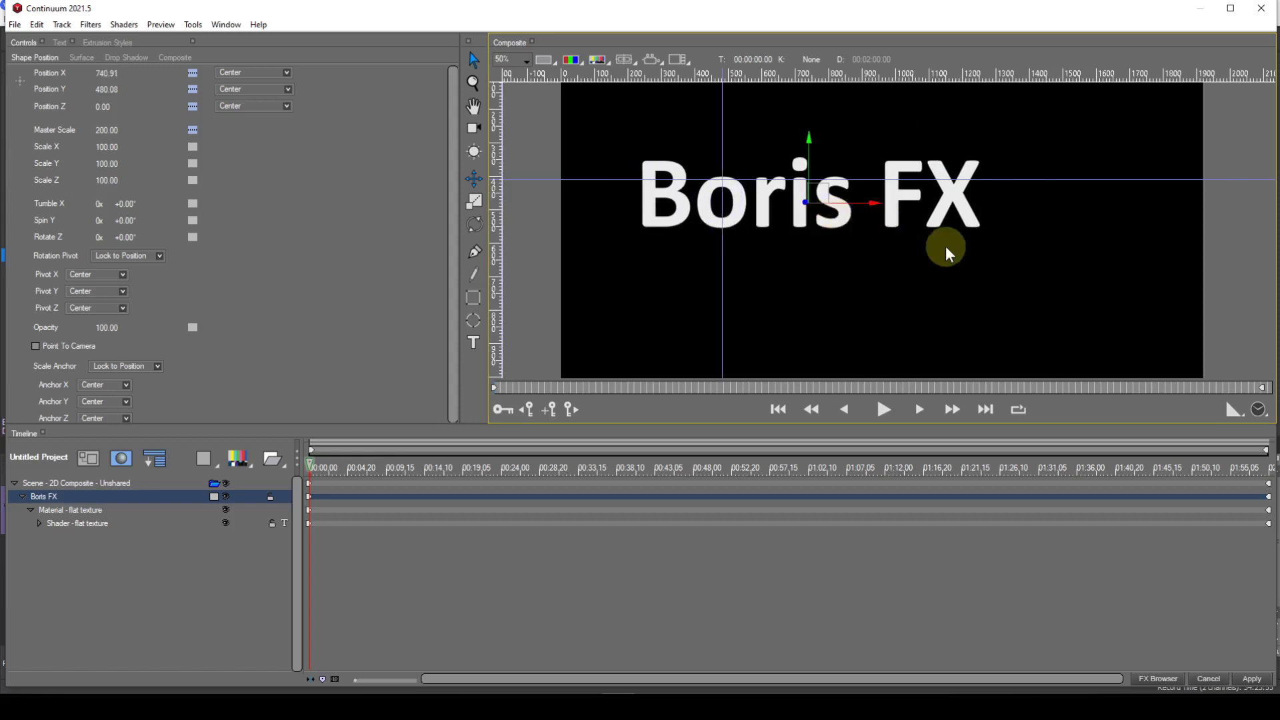